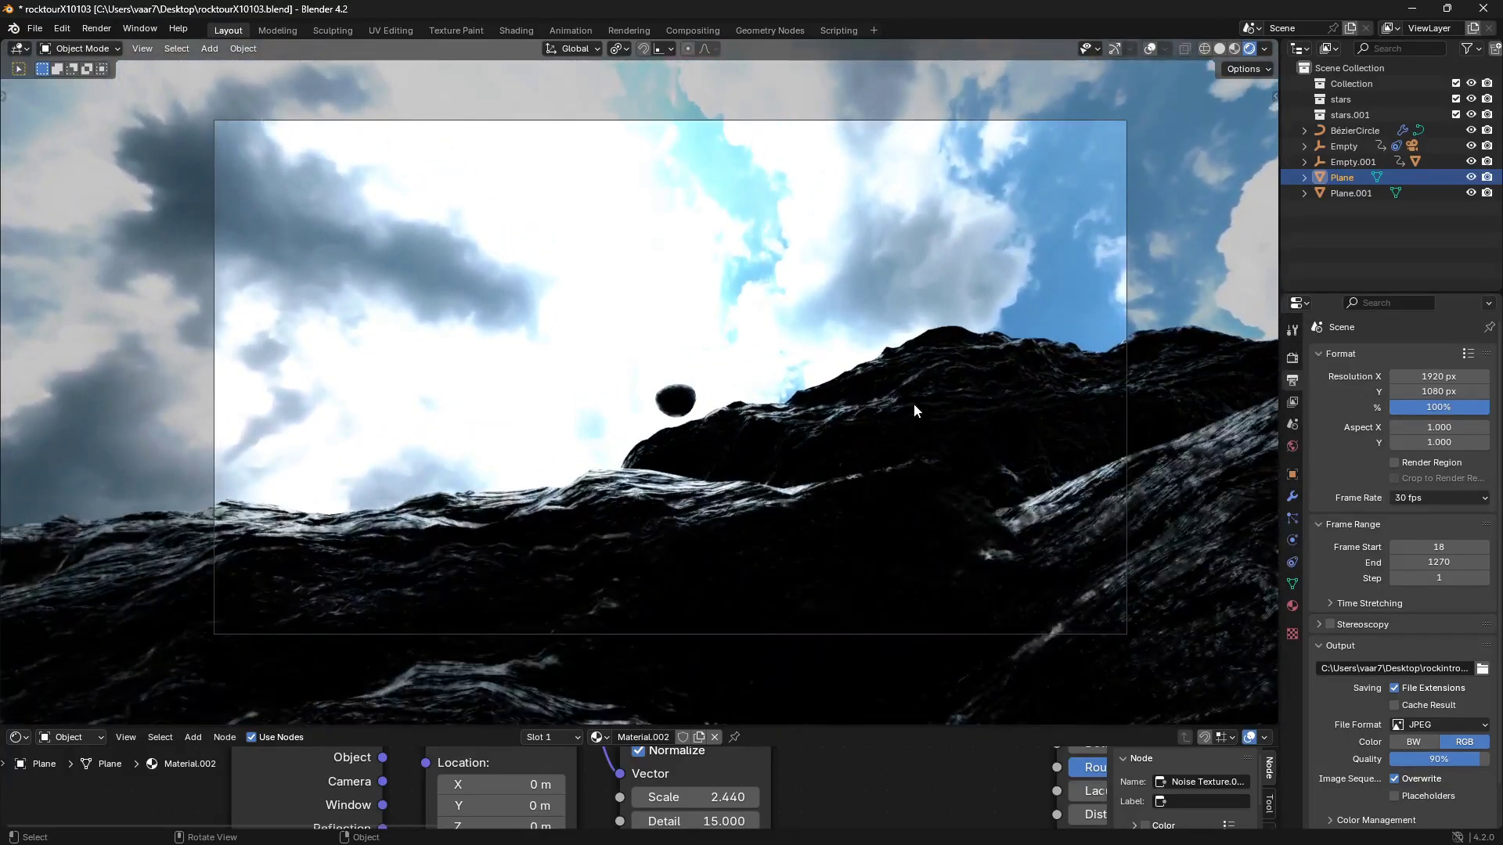
Set the scale of the rock material's noise texture to 1.700 and play the animation.
{"action": "left_click_drag", "start_coordinate": [697, 797], "coordinate": [654, 797]}
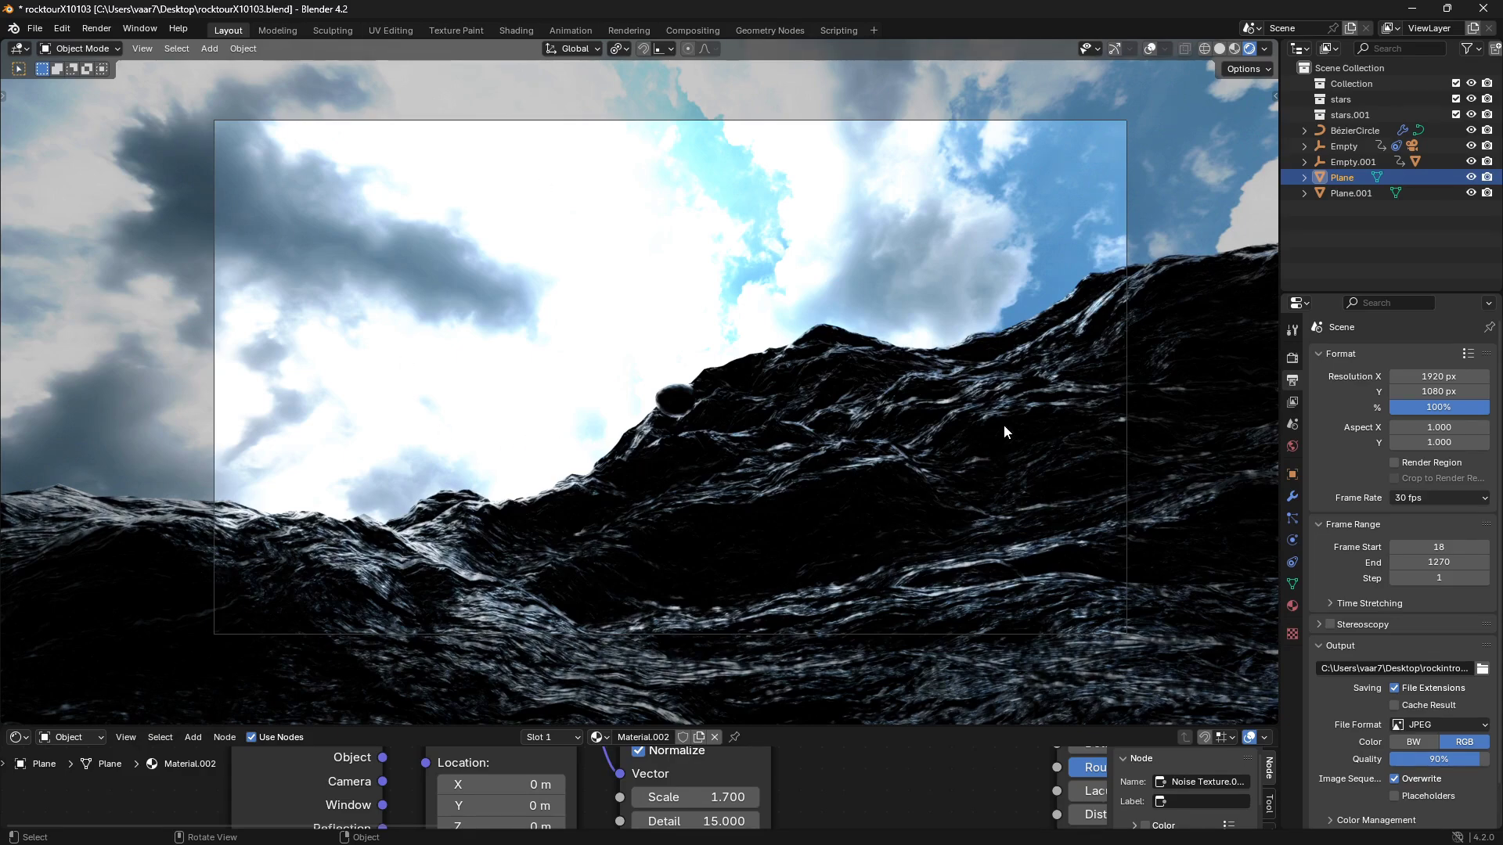
{"action": "key", "text": "space"}
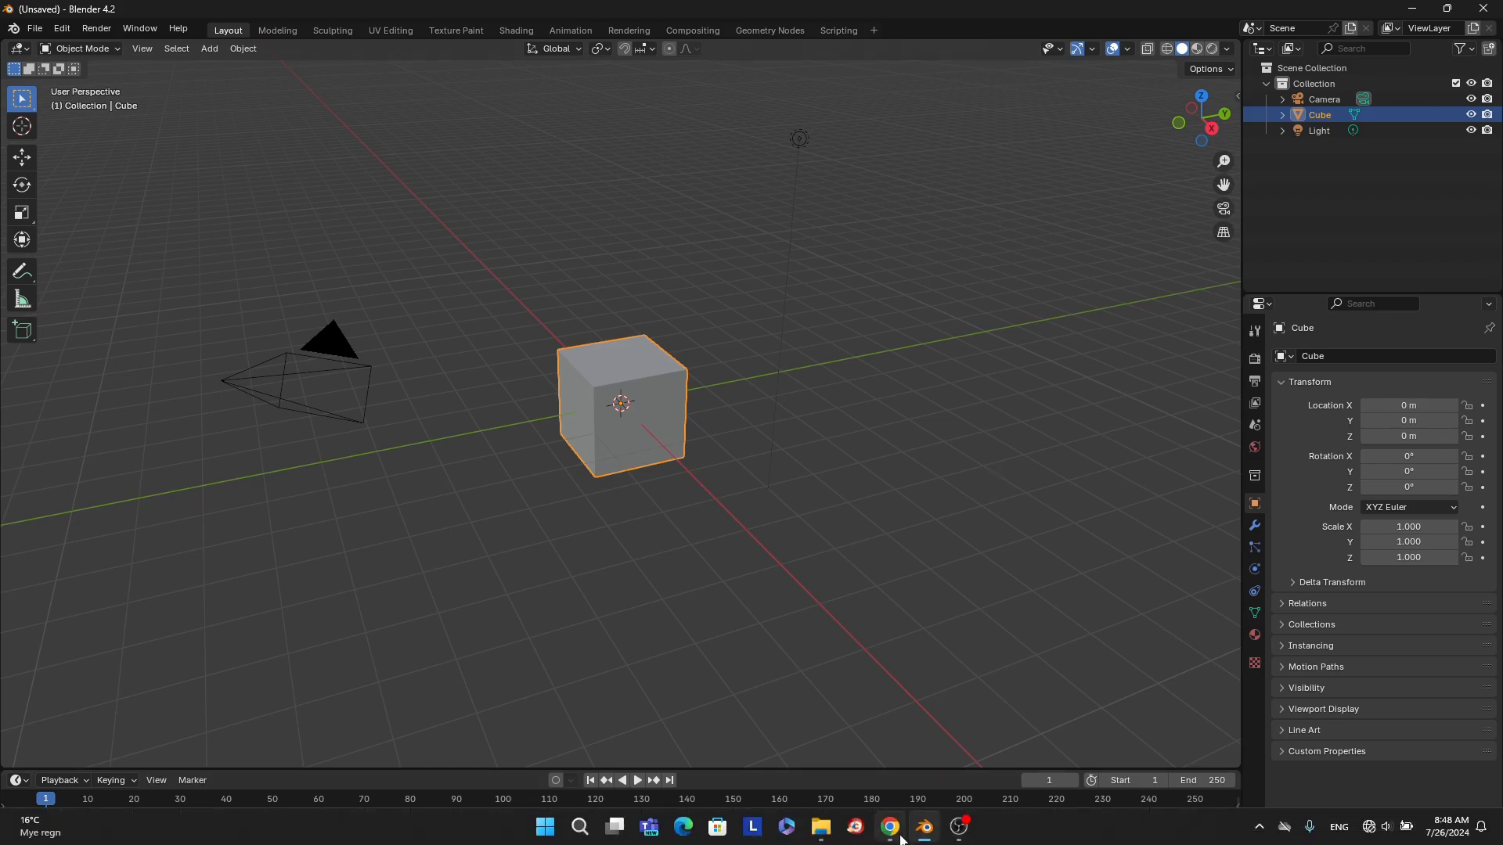
Switch to Chrome and choose the 20K resolution for the Quarry Cloudy HDRI on Poly Haven.
{"action": "mouse_move", "coordinate": [890, 827]}
{"action": "left_click", "coordinate": [908, 728]}
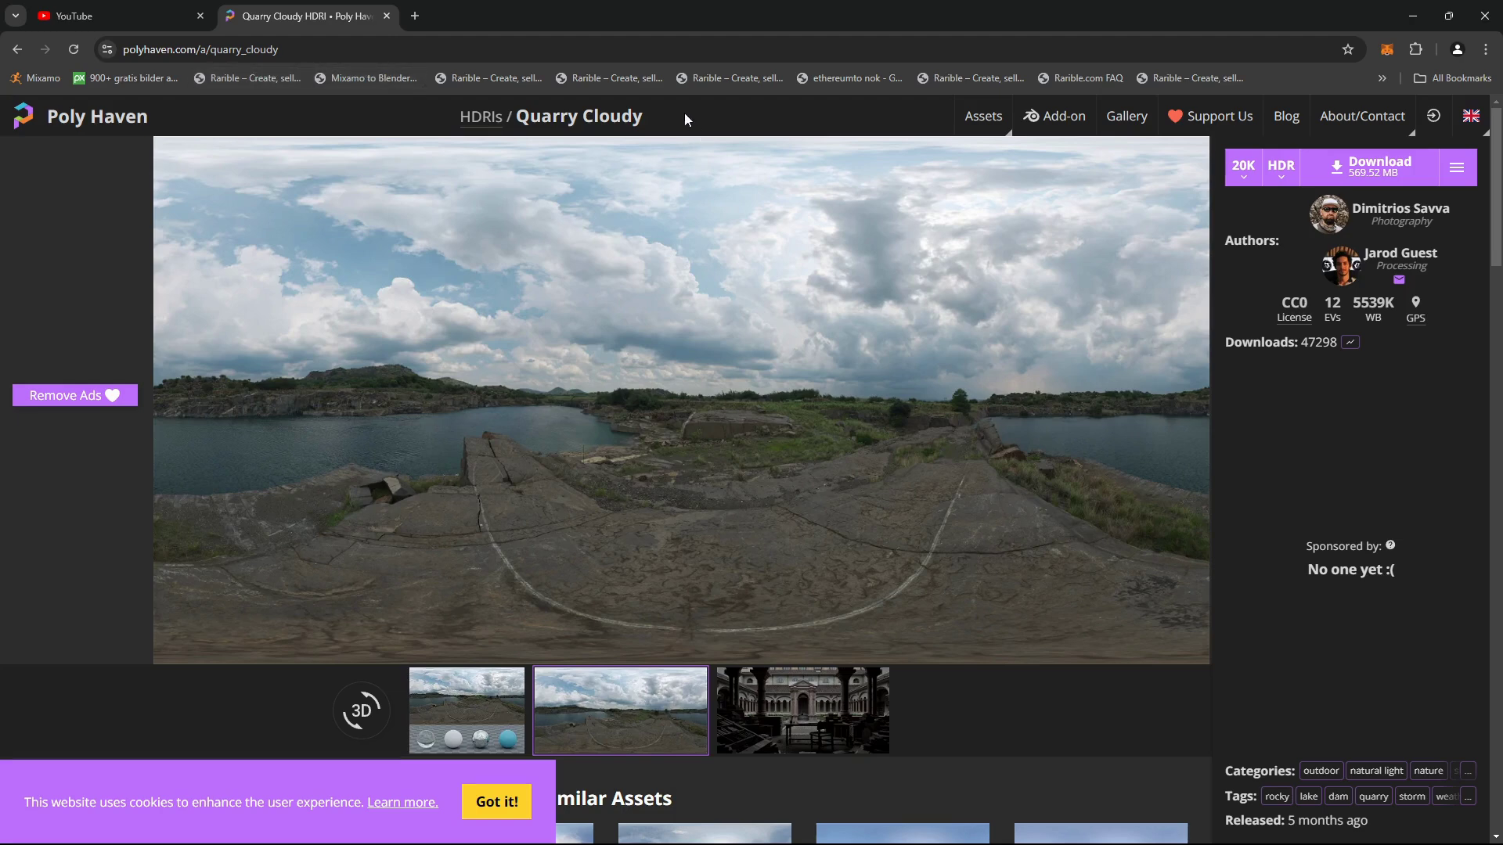
{"action": "left_click_drag", "start_coordinate": [684, 115], "coordinate": [520, 123]}
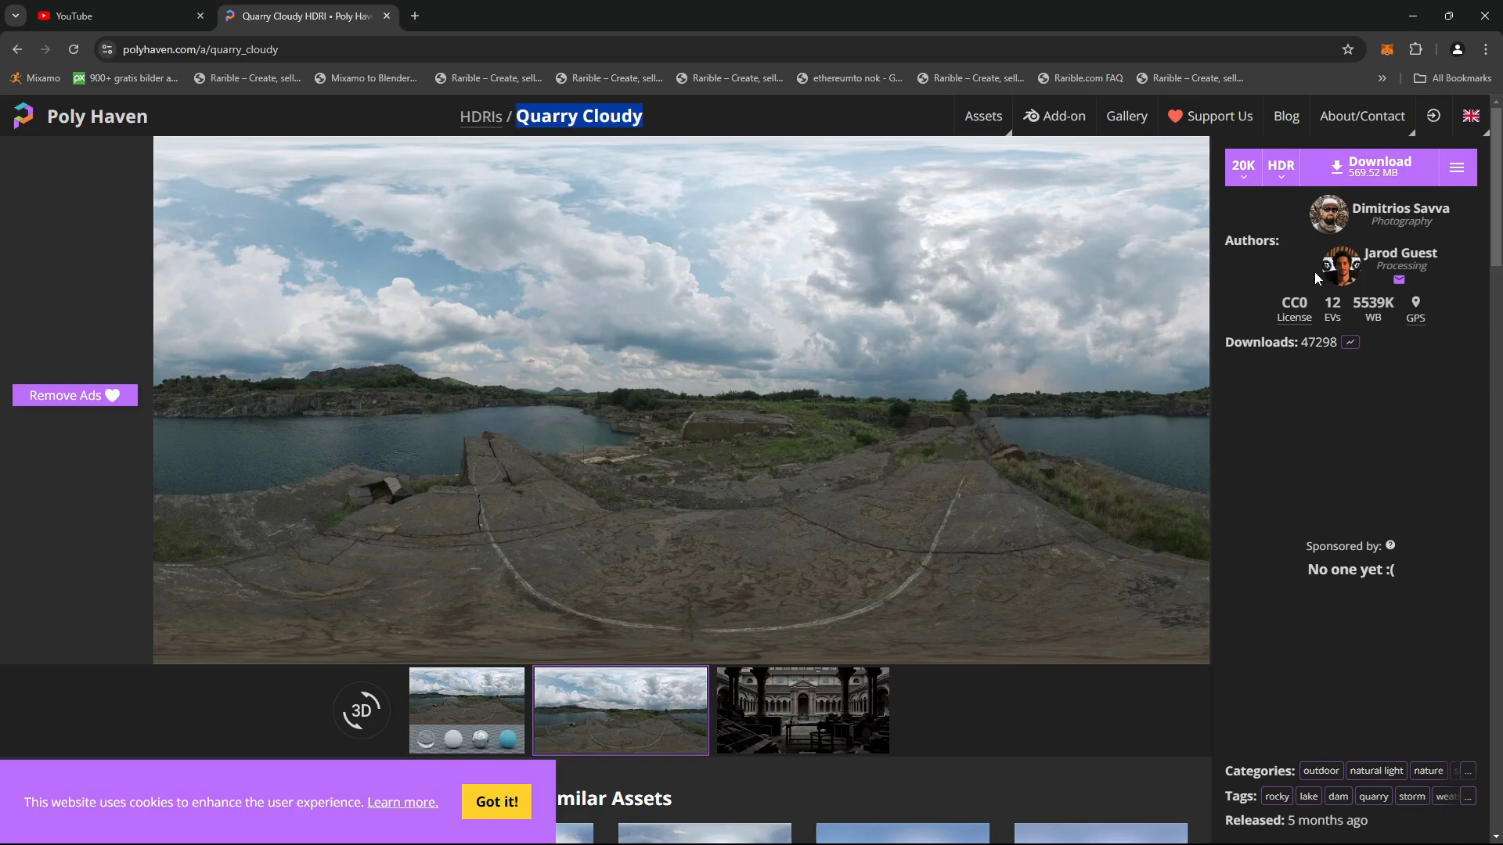
{"action": "left_click", "coordinate": [1295, 457]}
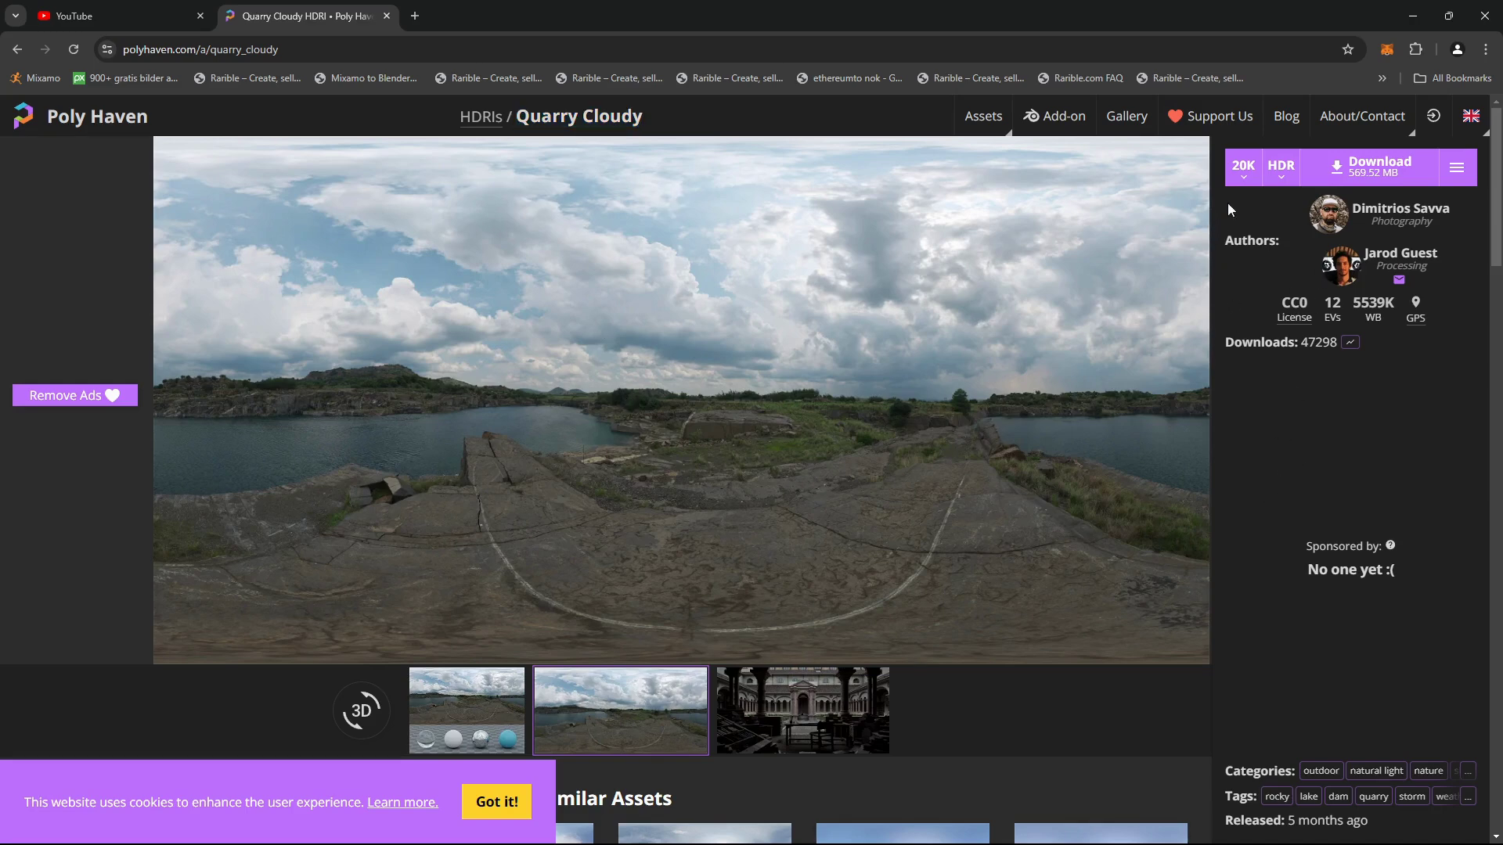
{"action": "left_click", "coordinate": [1248, 185]}
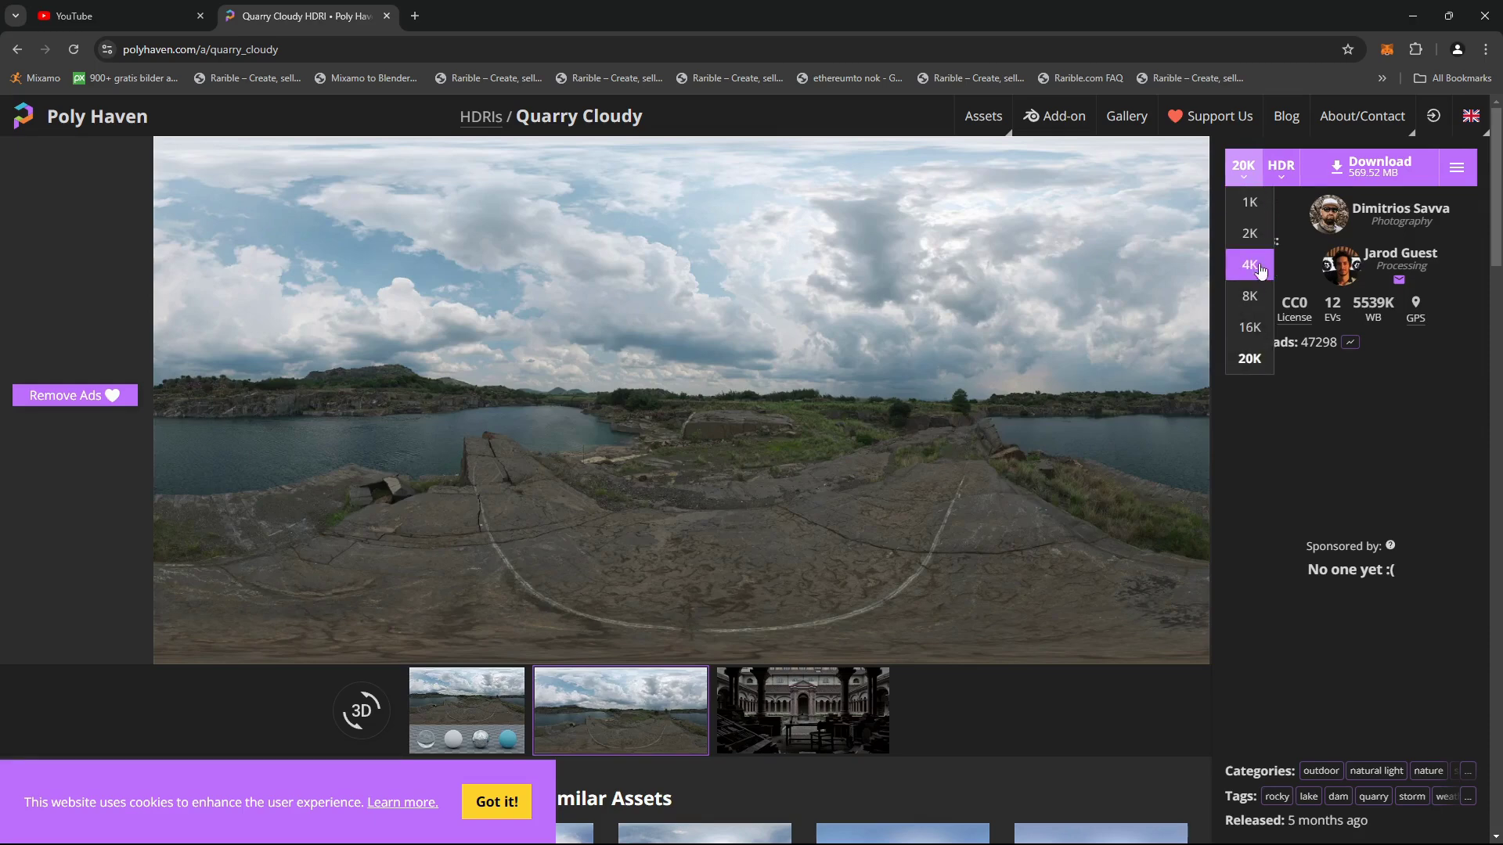
{"action": "left_click", "coordinate": [1252, 360]}
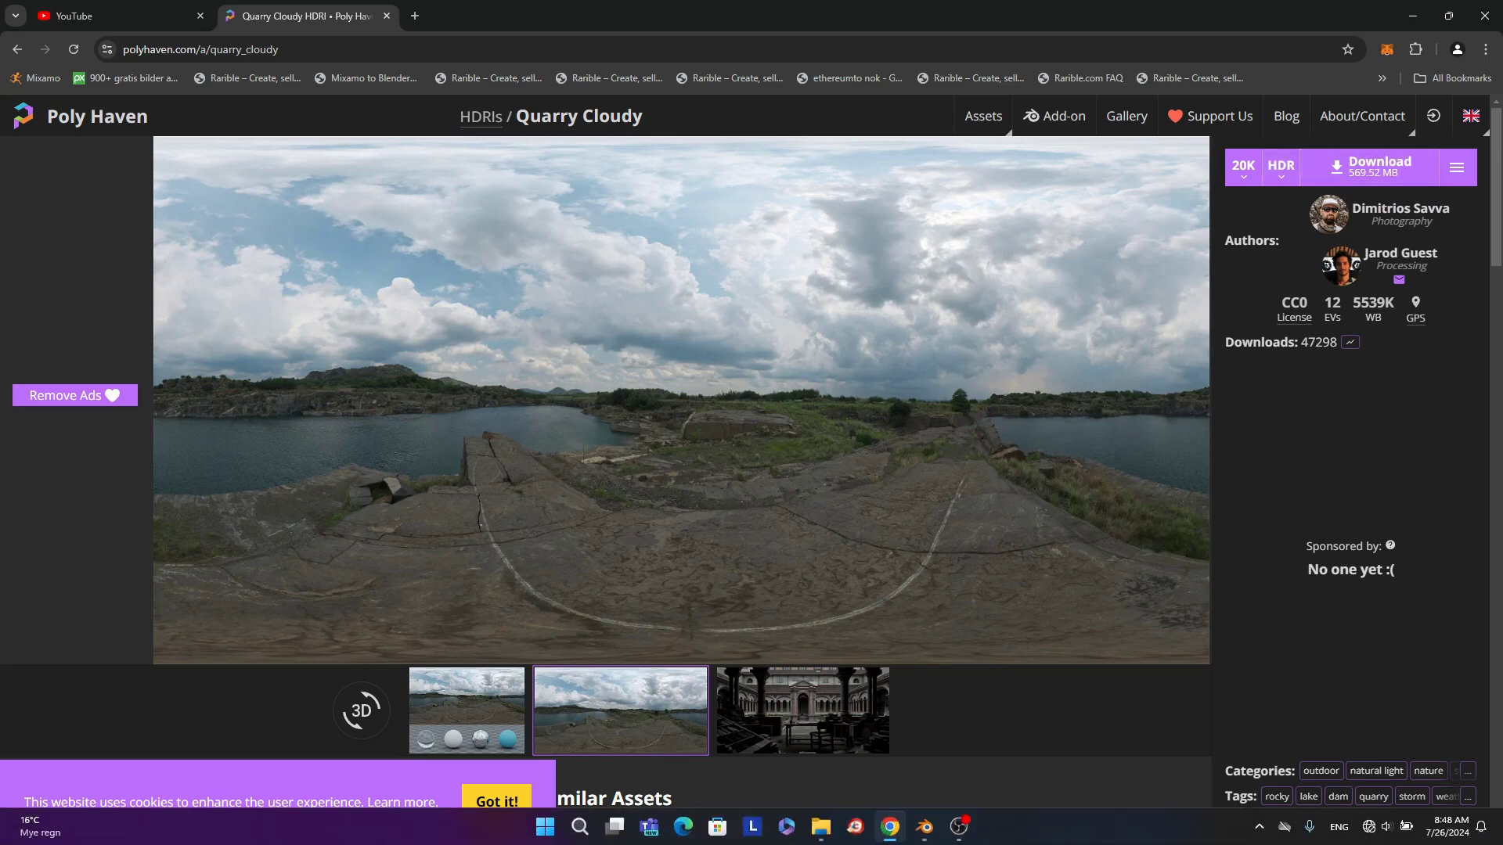
Switch back to Blender and enlarge the timeline area to roughly a third of the window's height.
{"action": "mouse_move", "coordinate": [932, 833]}
{"action": "left_click", "coordinate": [922, 740]}
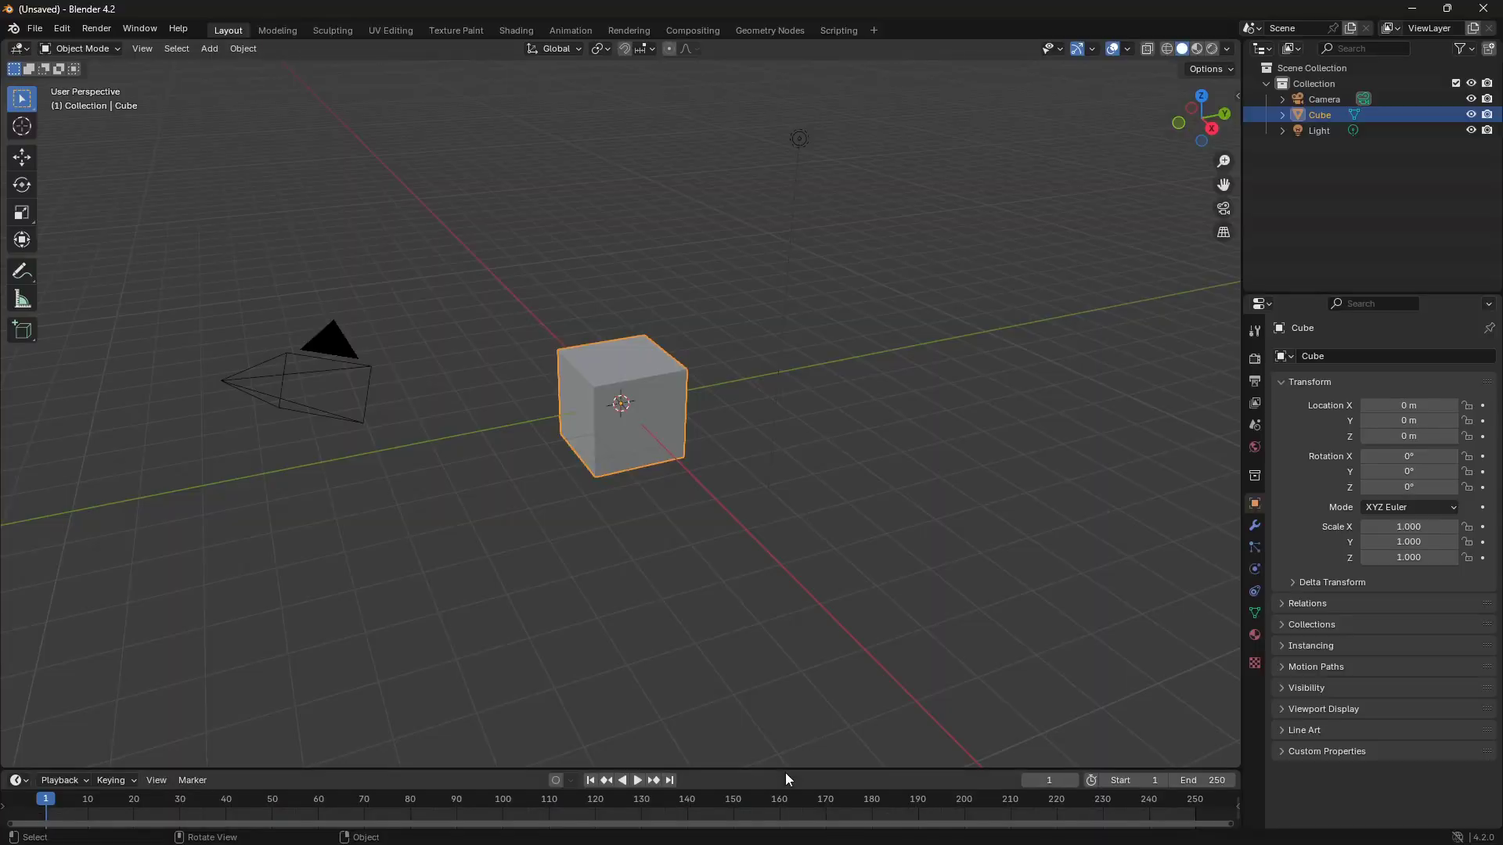
{"action": "left_click_drag", "start_coordinate": [786, 772], "coordinate": [850, 562]}
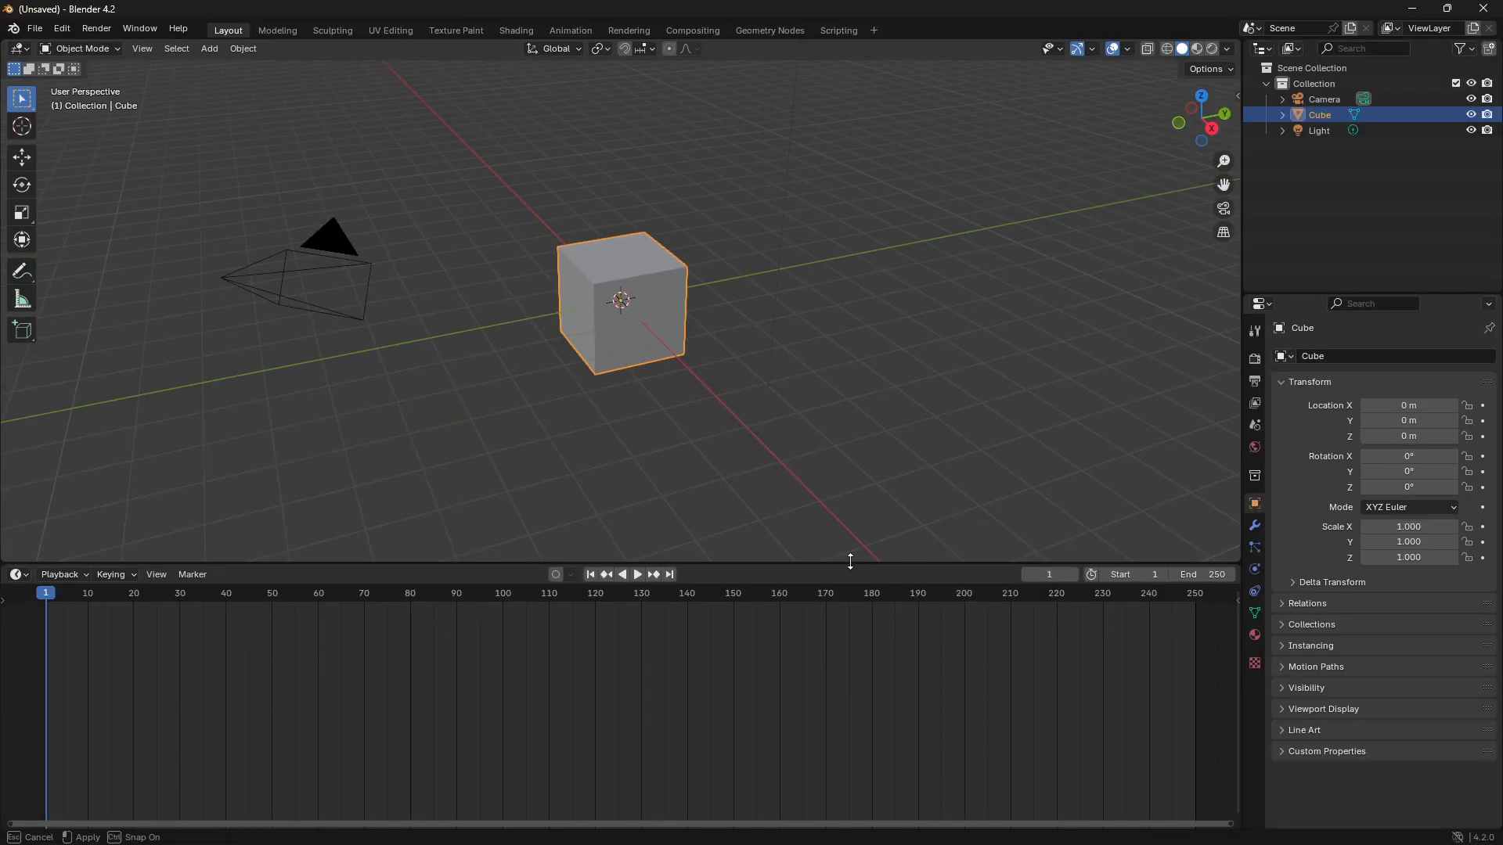
{"action": "left_click_drag", "start_coordinate": [851, 561], "coordinate": [860, 576]}
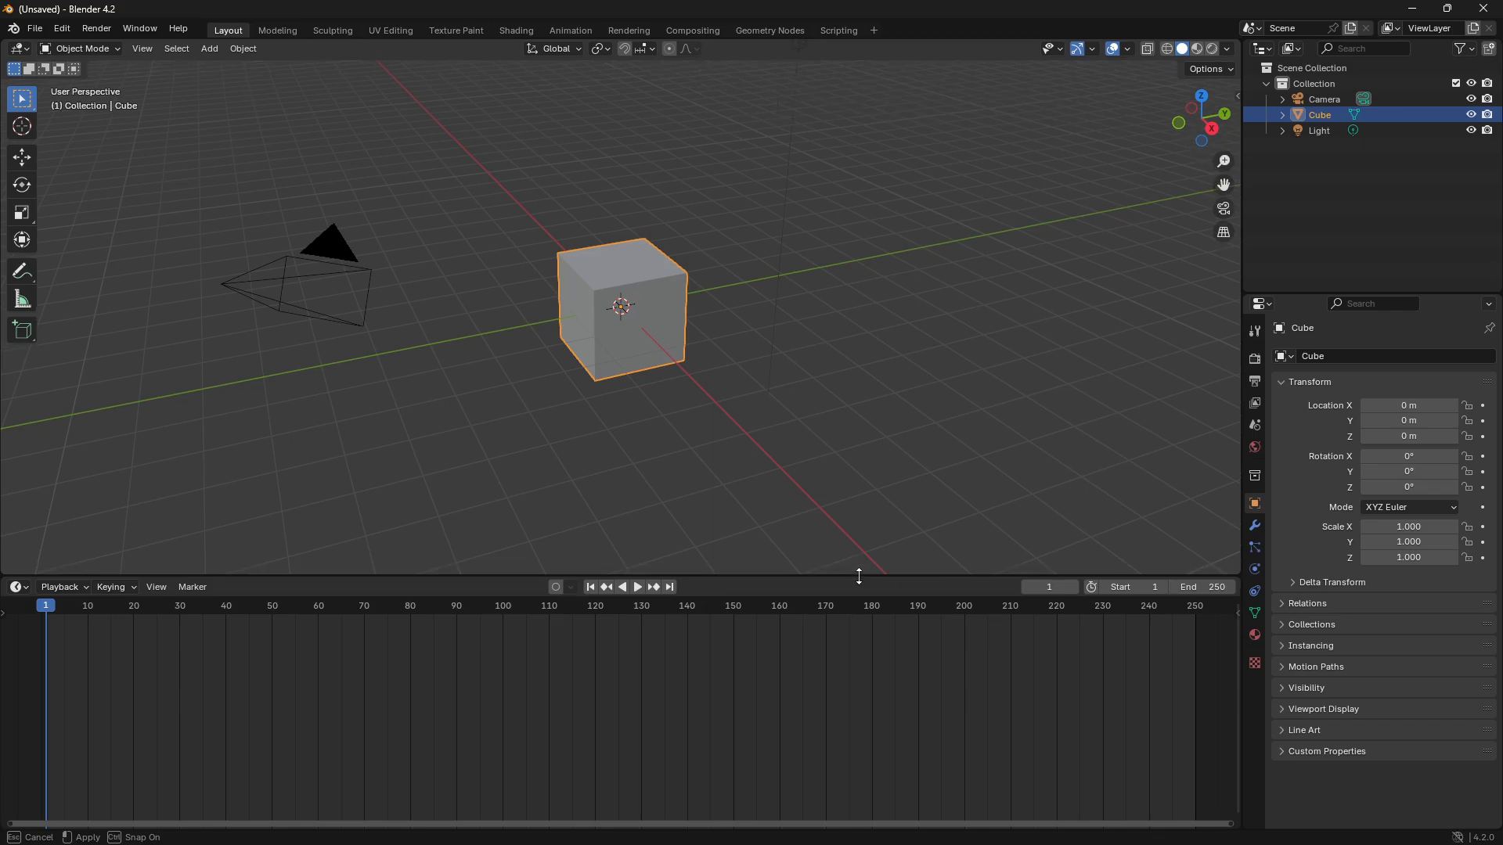
{"action": "left_click_drag", "start_coordinate": [859, 576], "coordinate": [875, 538]}
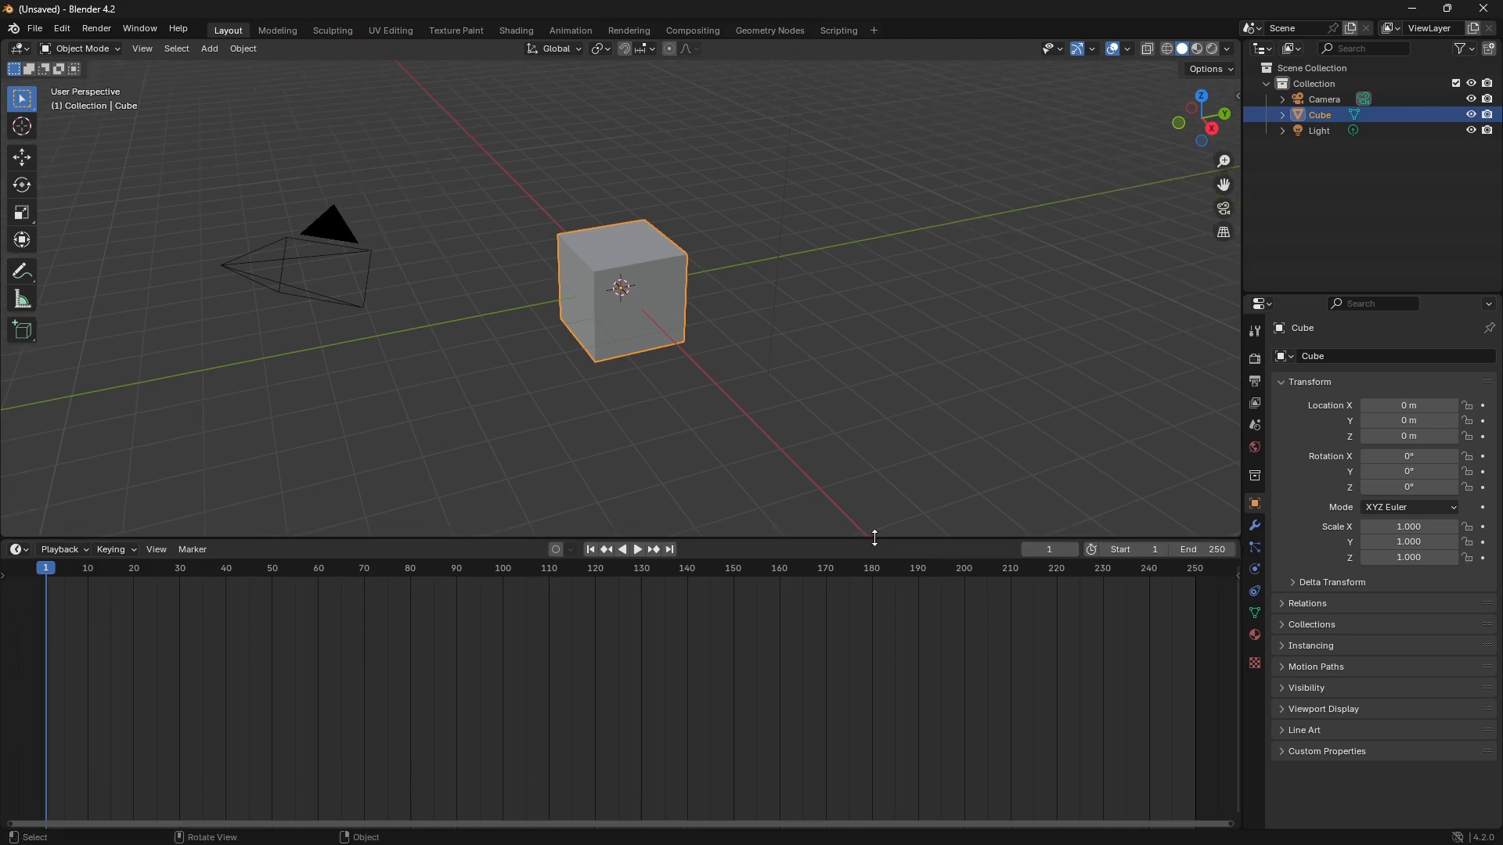
Turn the timeline area into a Shader Editor showing the World shader nodes.
{"action": "left_click", "coordinate": [24, 557]}
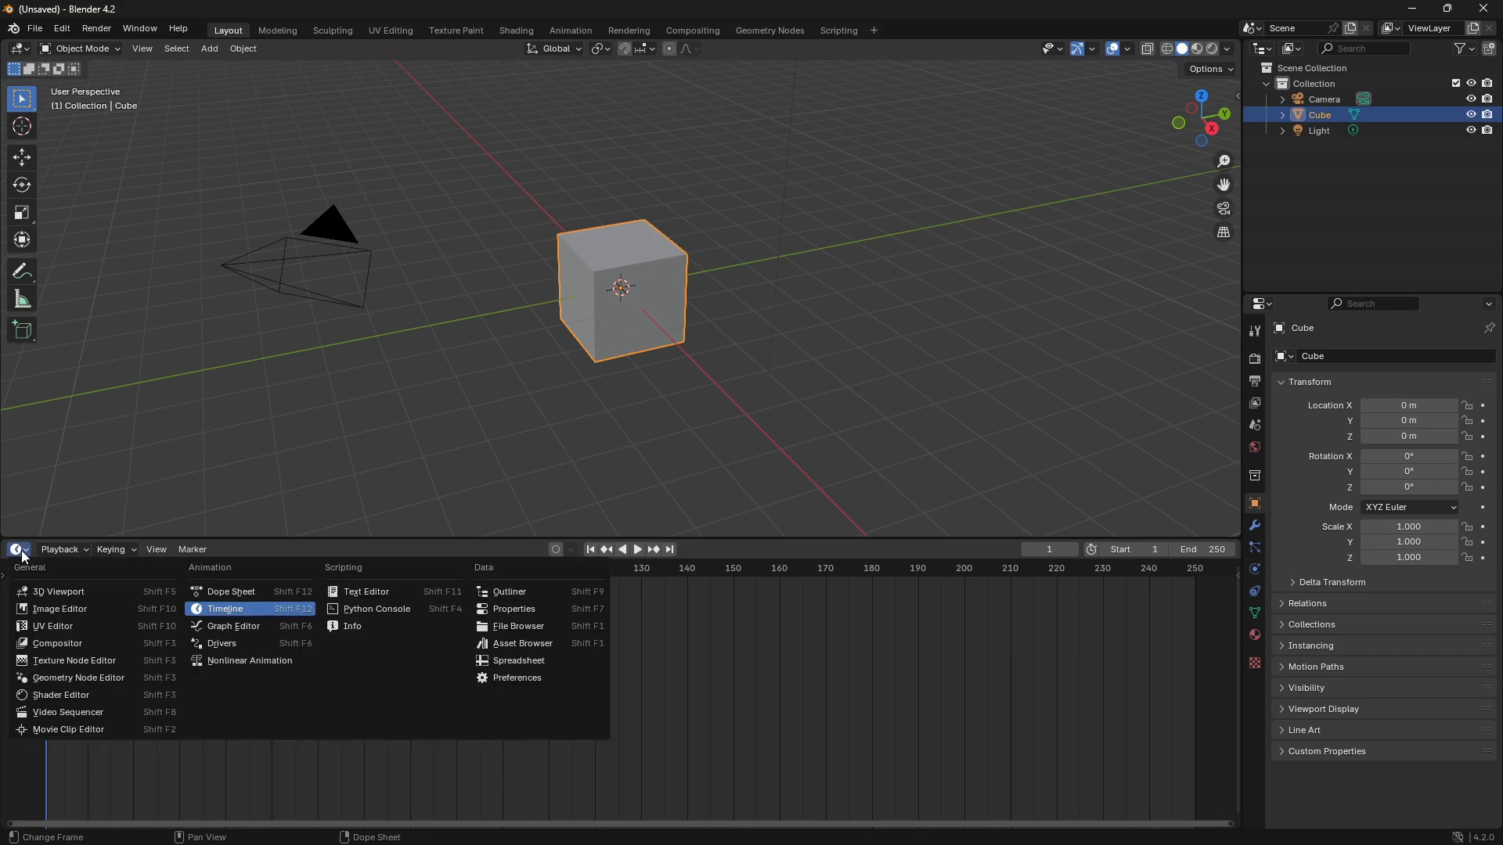
{"action": "left_click", "coordinate": [96, 688]}
{"action": "left_click", "coordinate": [100, 551]}
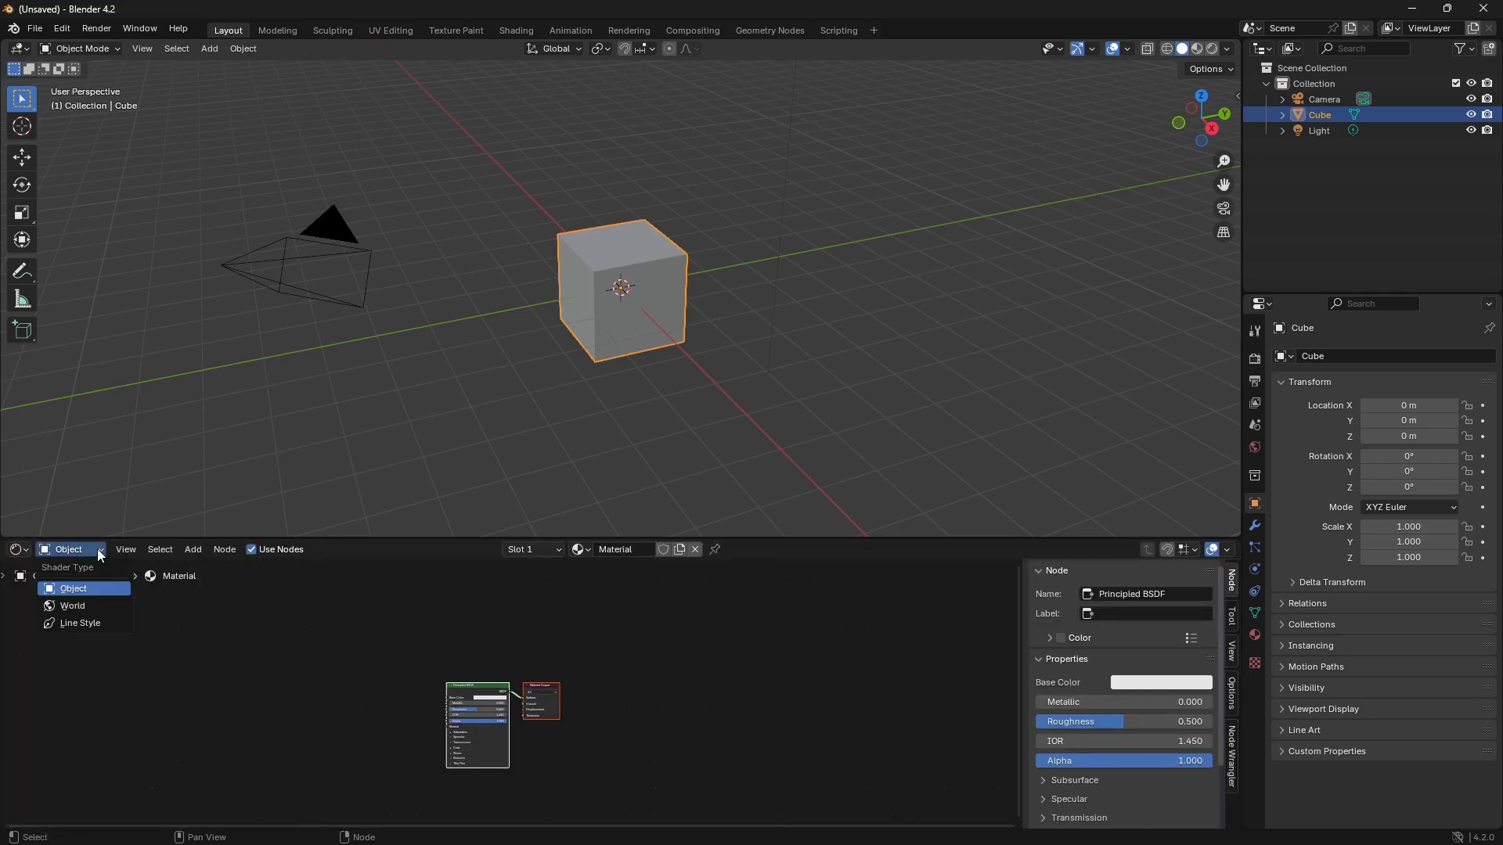
{"action": "left_click", "coordinate": [104, 606]}
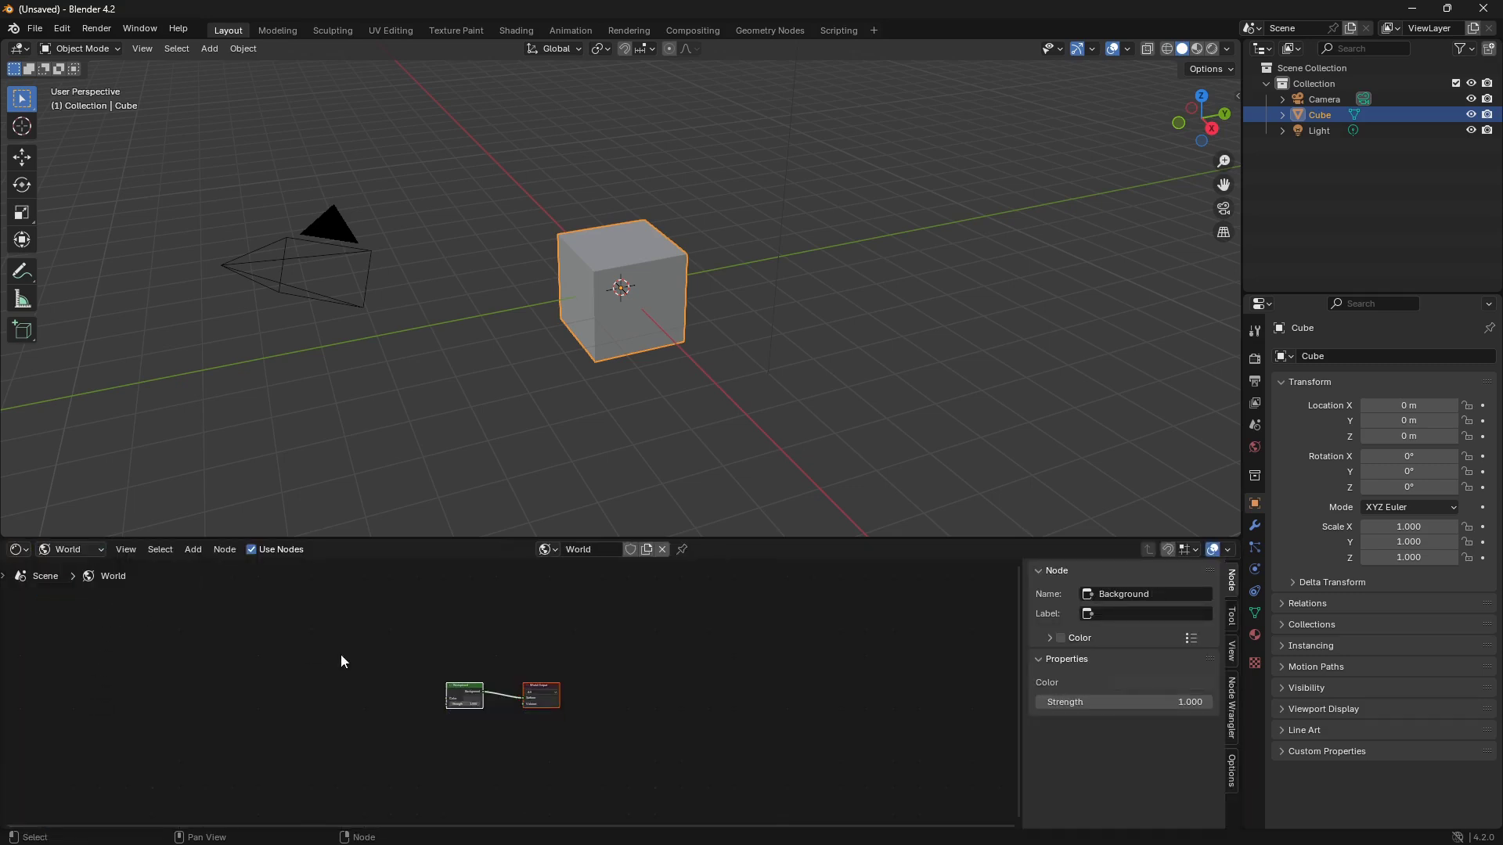
Add an Environment Texture node in free space before the Background node of the world shader.
{"action": "scroll", "coordinate": [671, 661], "scroll_direction": "up", "scroll_amount": 3}
{"action": "middle_click_drag", "start_coordinate": [670, 664], "coordinate": [405, 680]}
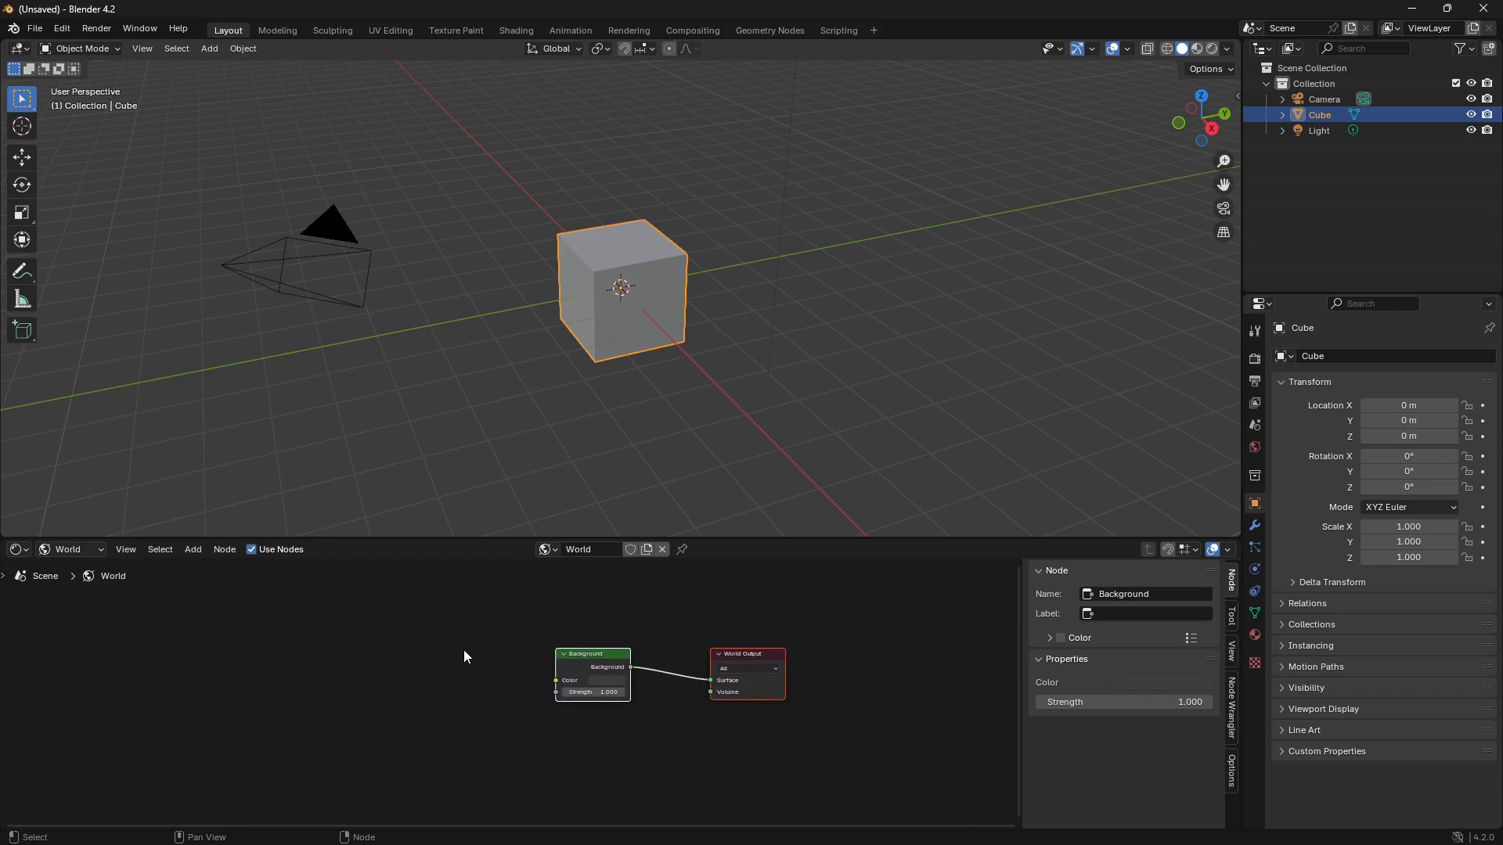
{"action": "scroll", "coordinate": [464, 651], "scroll_direction": "up", "scroll_amount": 3}
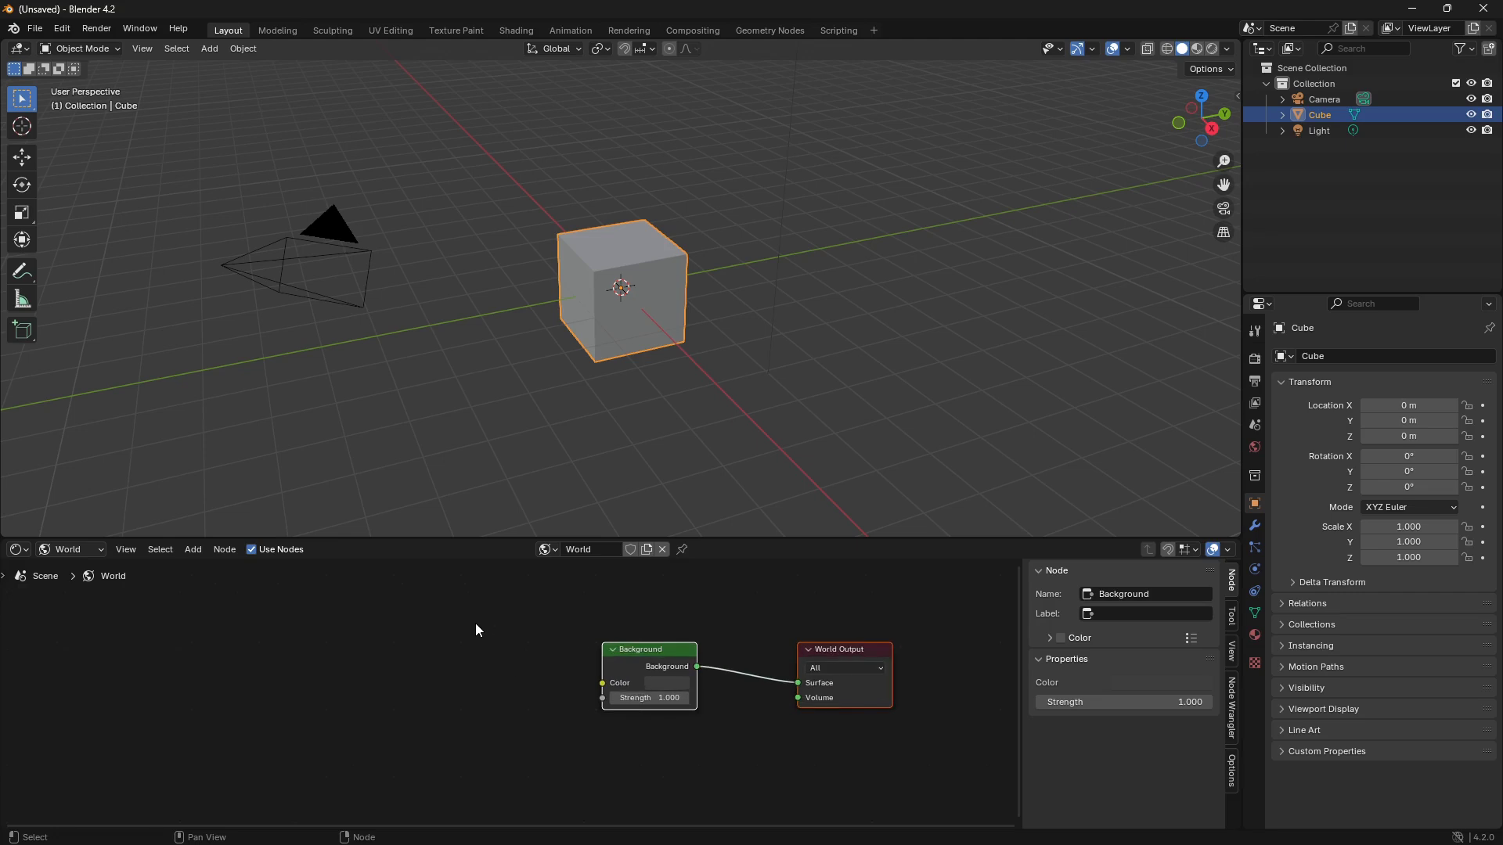
{"action": "key", "text": "shift+a"}
{"action": "type", "text": "en"}
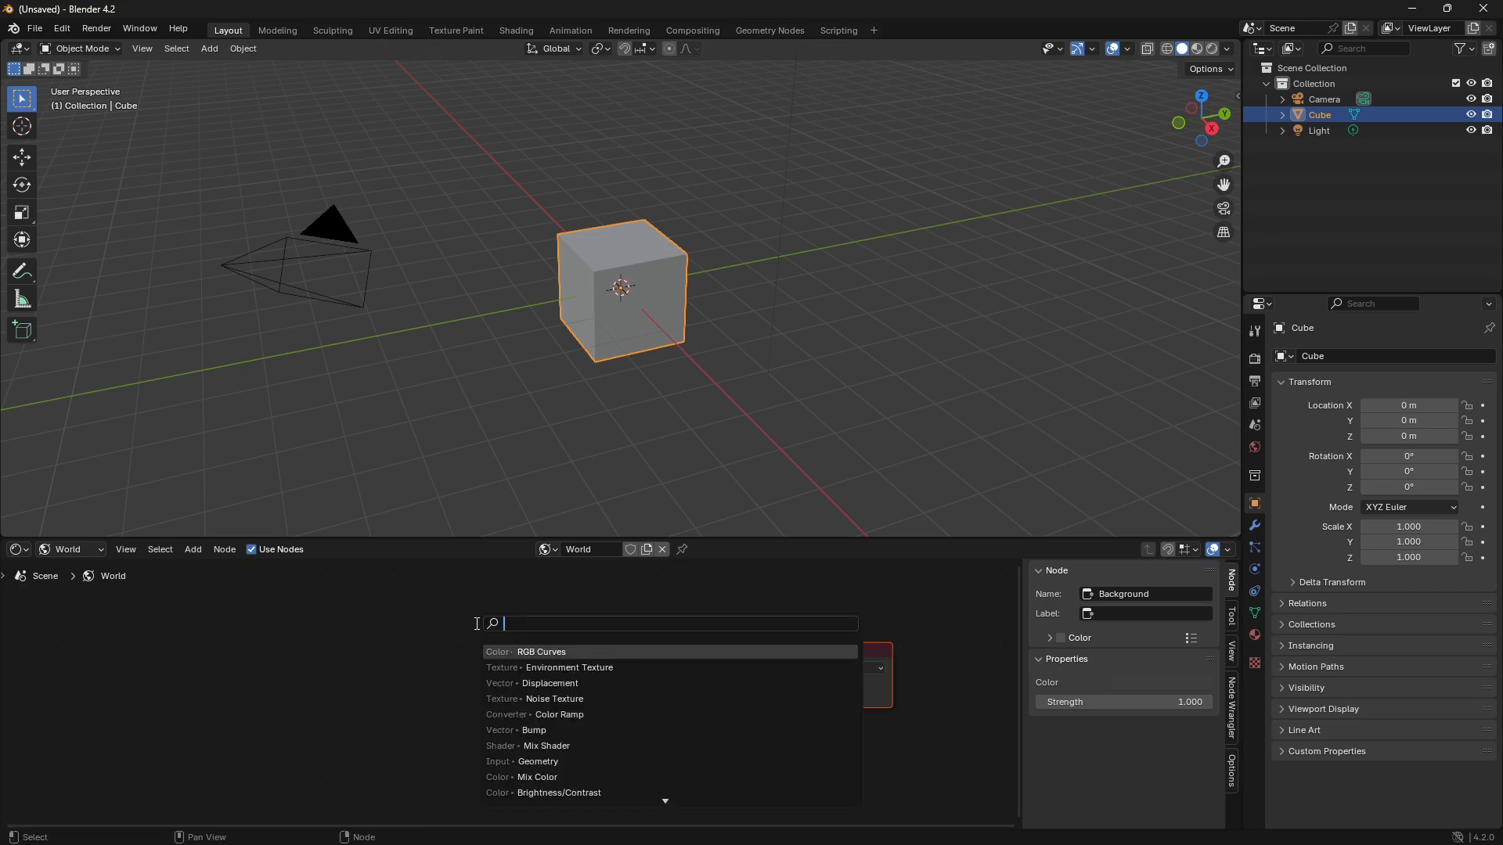
{"action": "left_click", "coordinate": [579, 653]}
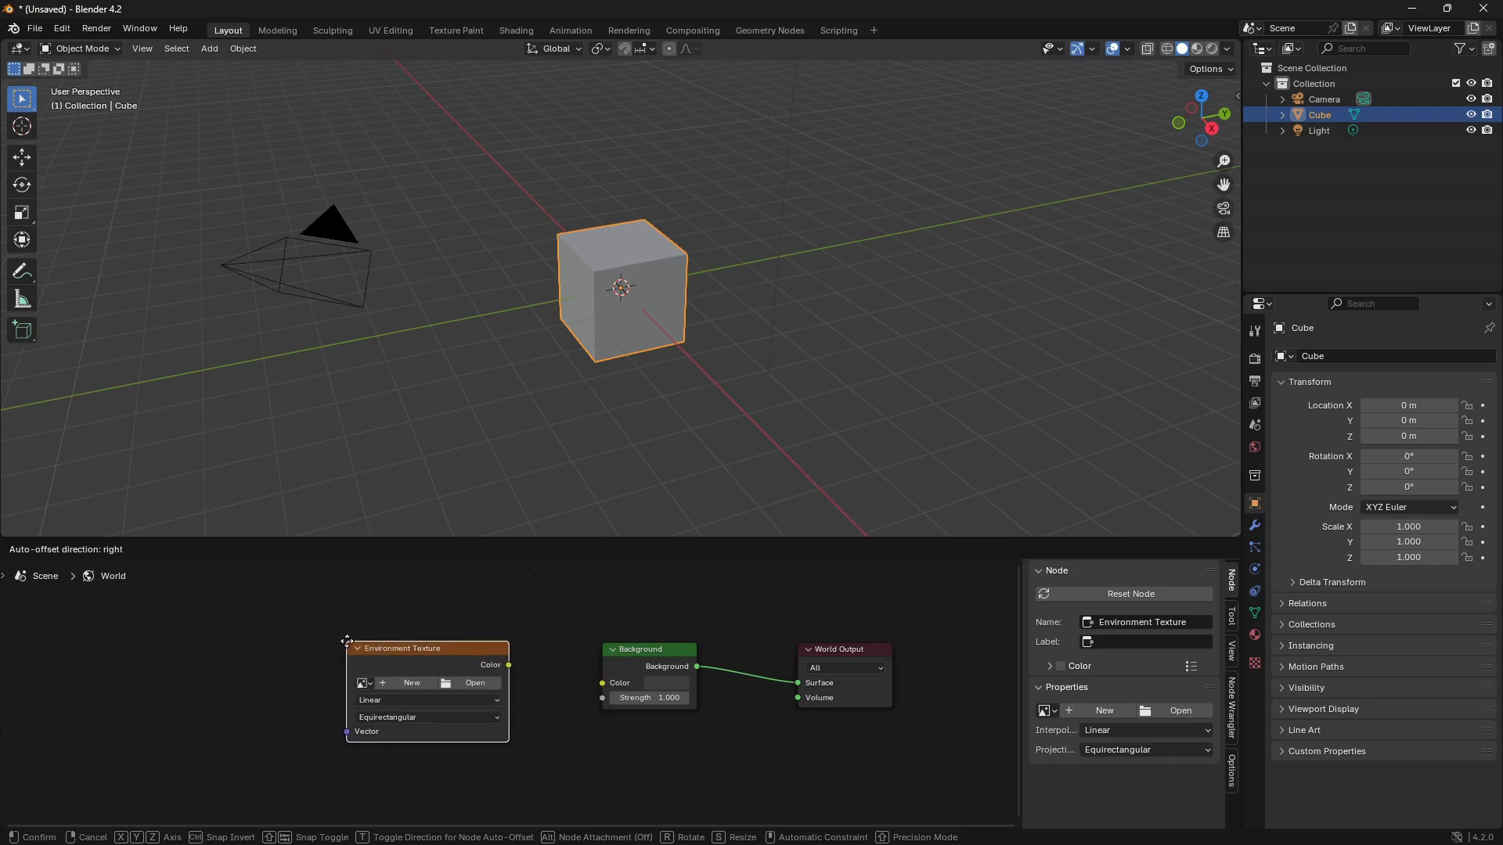
{"action": "left_click", "coordinate": [401, 687]}
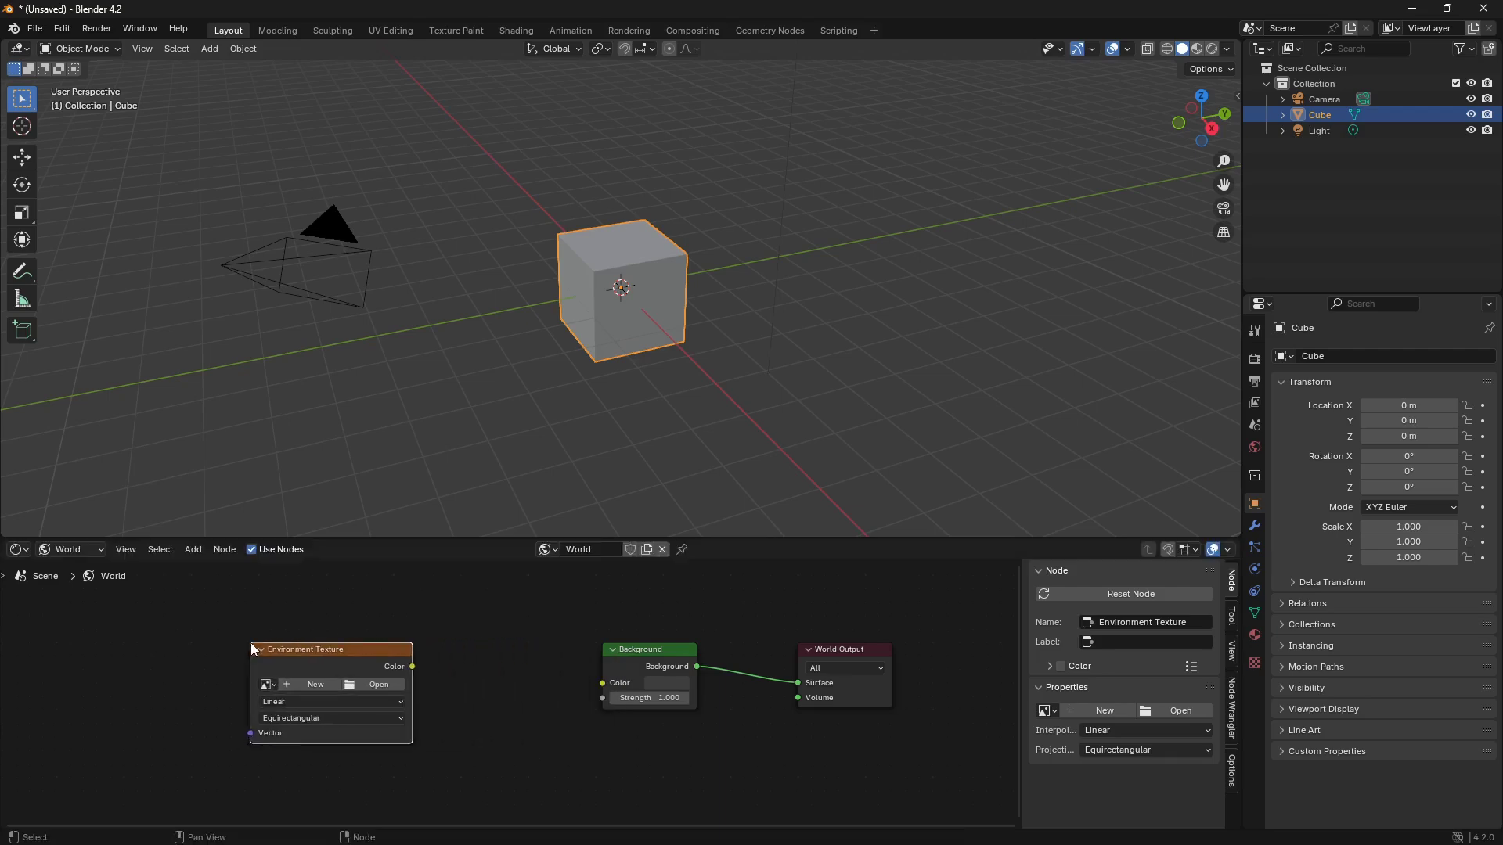
Load quarry_cloudy_20k.hdr from the hdriC folder on the Desktop into the Environment Texture node.
{"action": "left_click", "coordinate": [396, 690]}
{"action": "left_click", "coordinate": [426, 302]}
{"action": "left_click", "coordinate": [961, 213]}
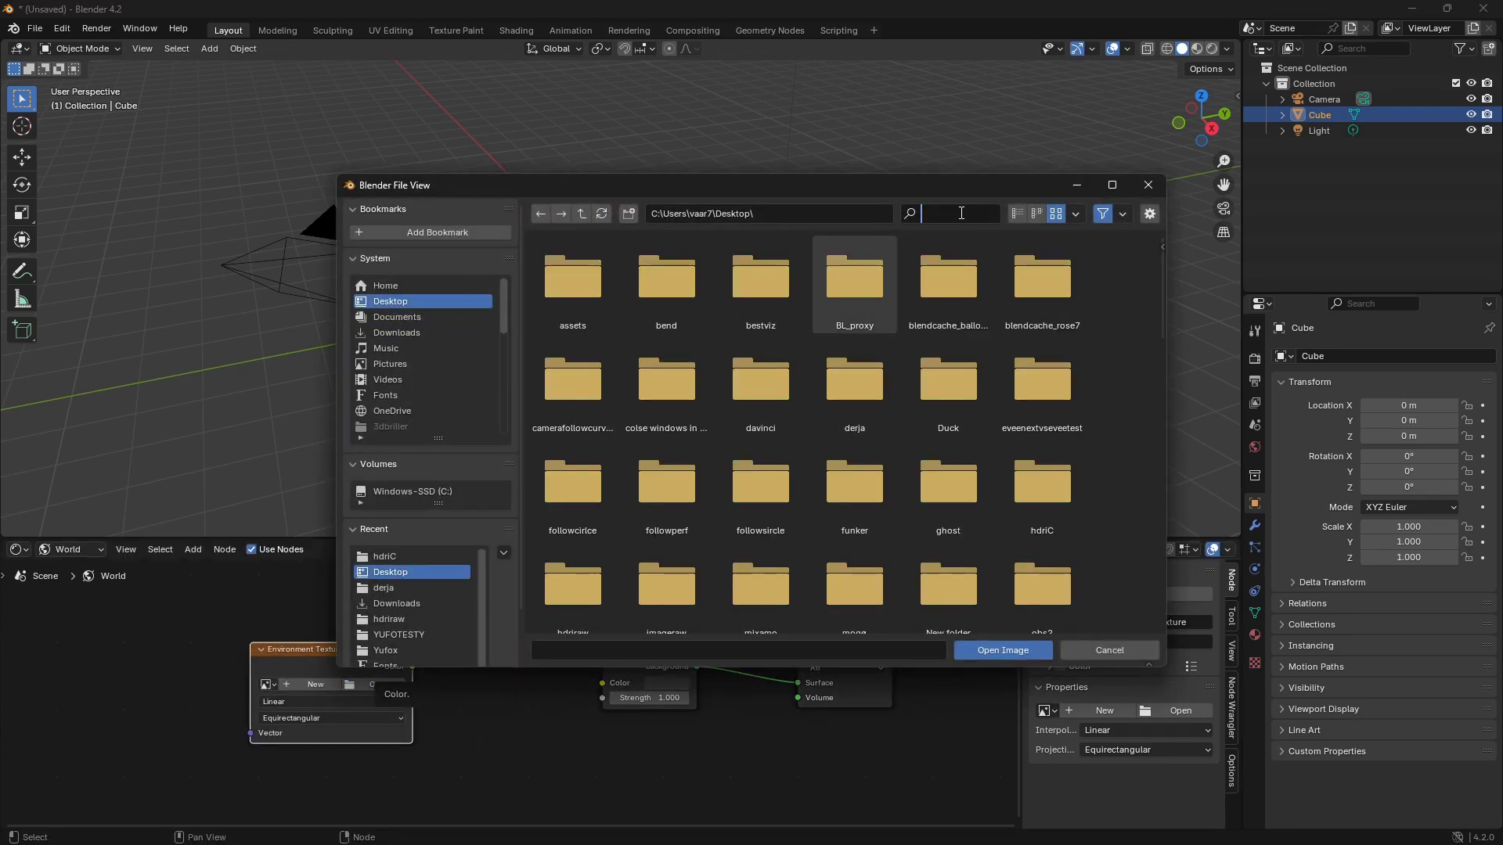
{"action": "type", "text": "hdri"}
{"action": "double_click", "coordinate": [585, 294]}
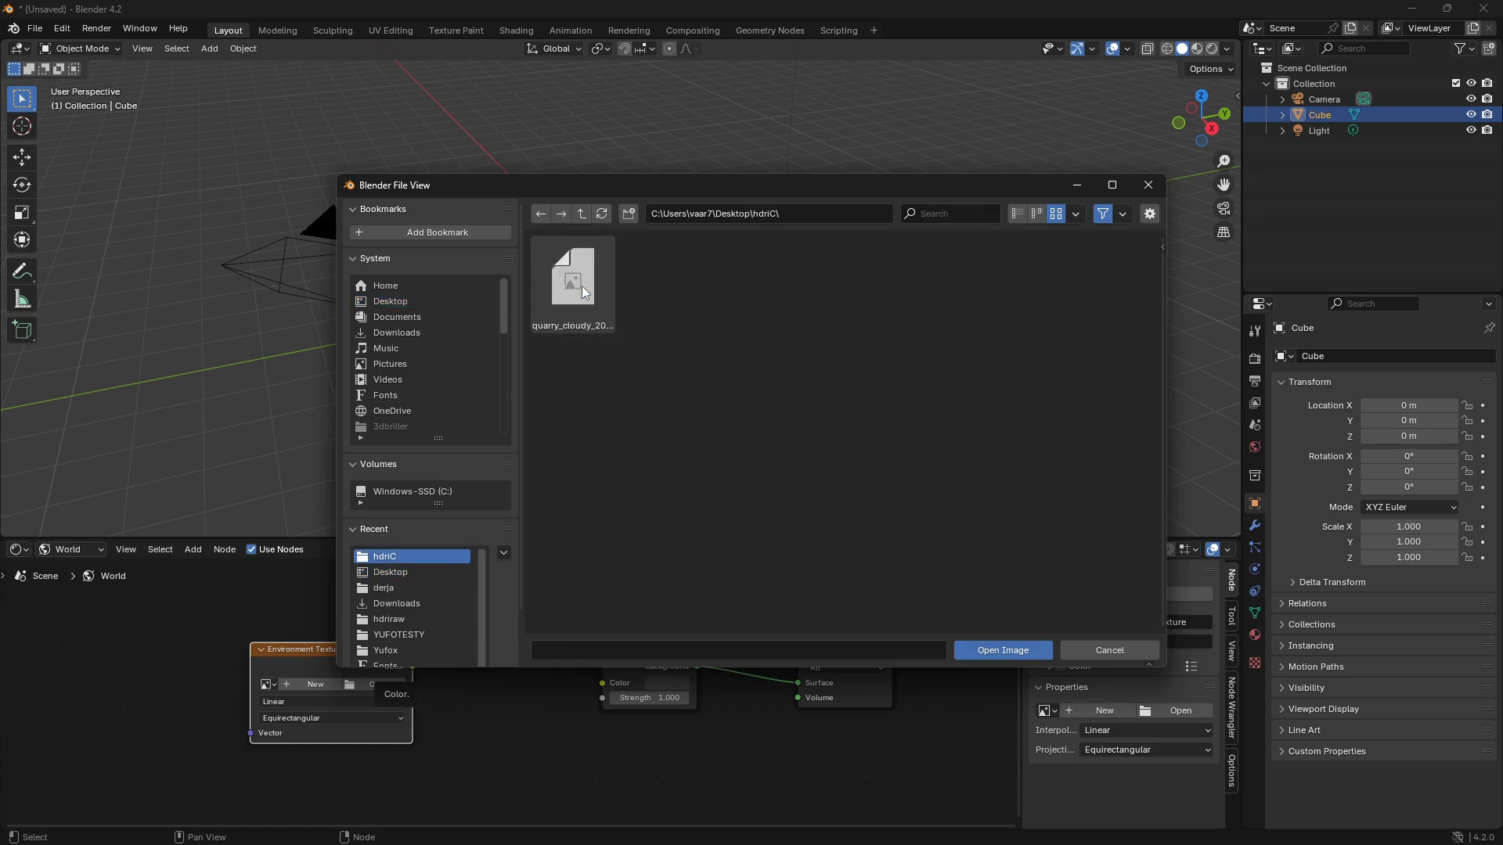
{"action": "left_click", "coordinate": [583, 294]}
{"action": "left_click", "coordinate": [1003, 651]}
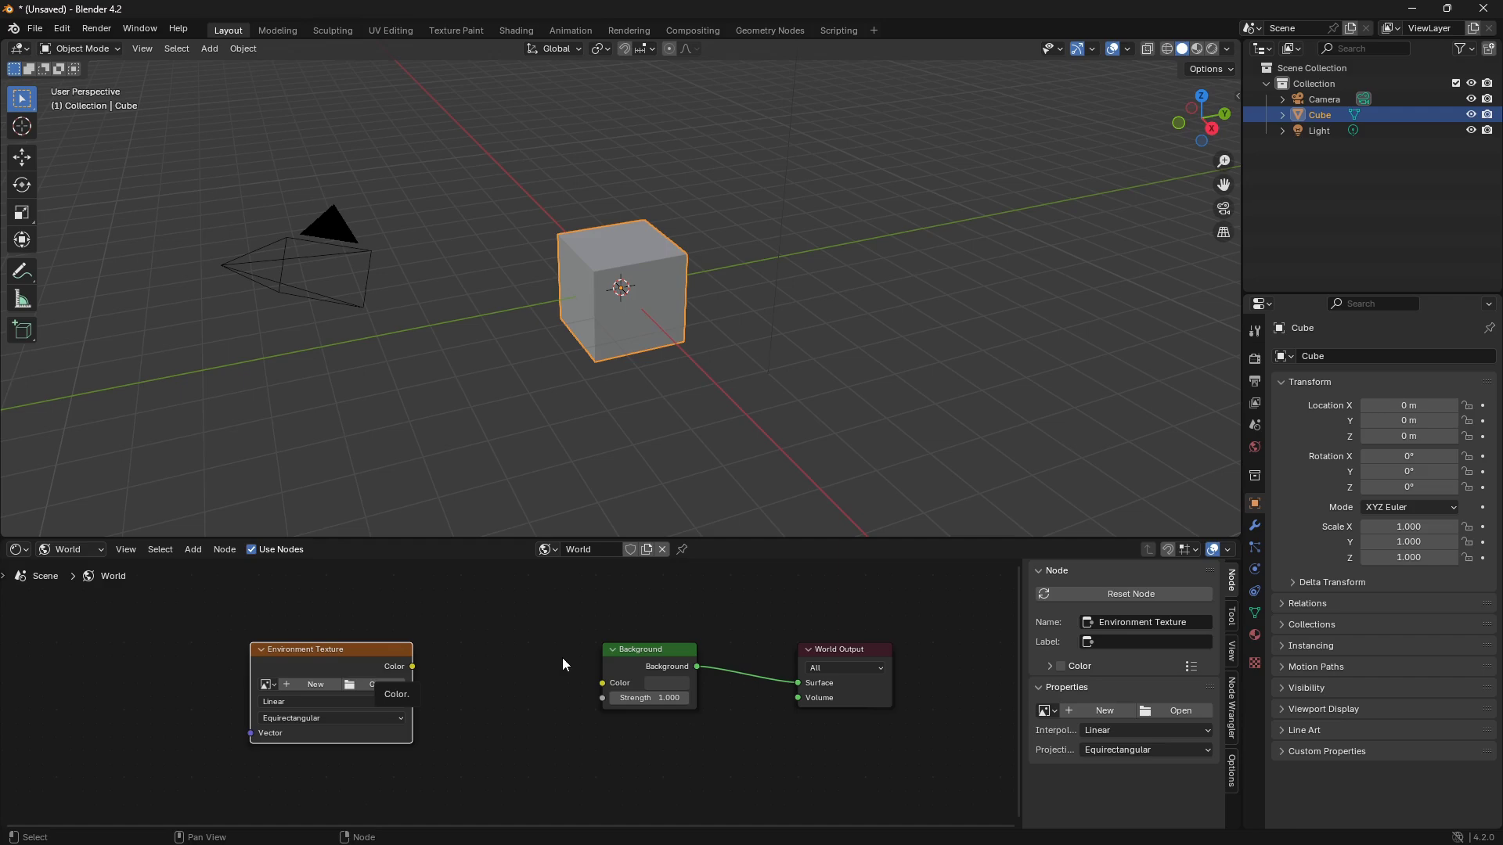
Connect the environment texture's Color output to the Background's Color input and move the texture node farther away.
{"action": "scroll", "coordinate": [513, 716], "scroll_direction": "down", "scroll_amount": 1}
{"action": "left_click_drag", "start_coordinate": [429, 671], "coordinate": [589, 684]}
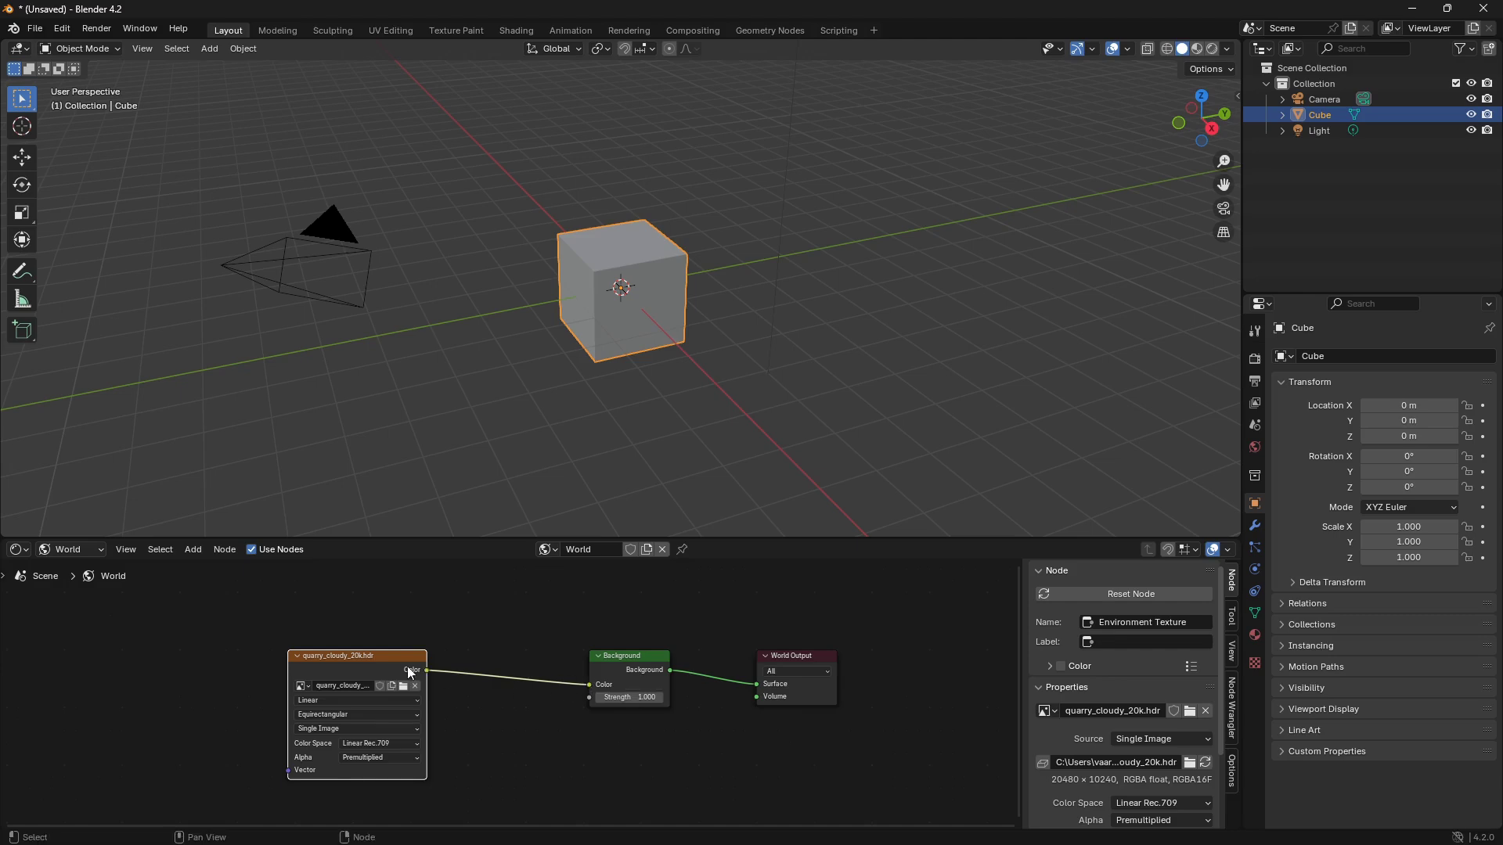
{"action": "left_click_drag", "start_coordinate": [398, 662], "coordinate": [355, 649]}
Switch the 3D viewport to rendered shading and look up at the HDRI's cloudy sky.
{"action": "middle_click_drag", "start_coordinate": [668, 368], "coordinate": [762, 341]}
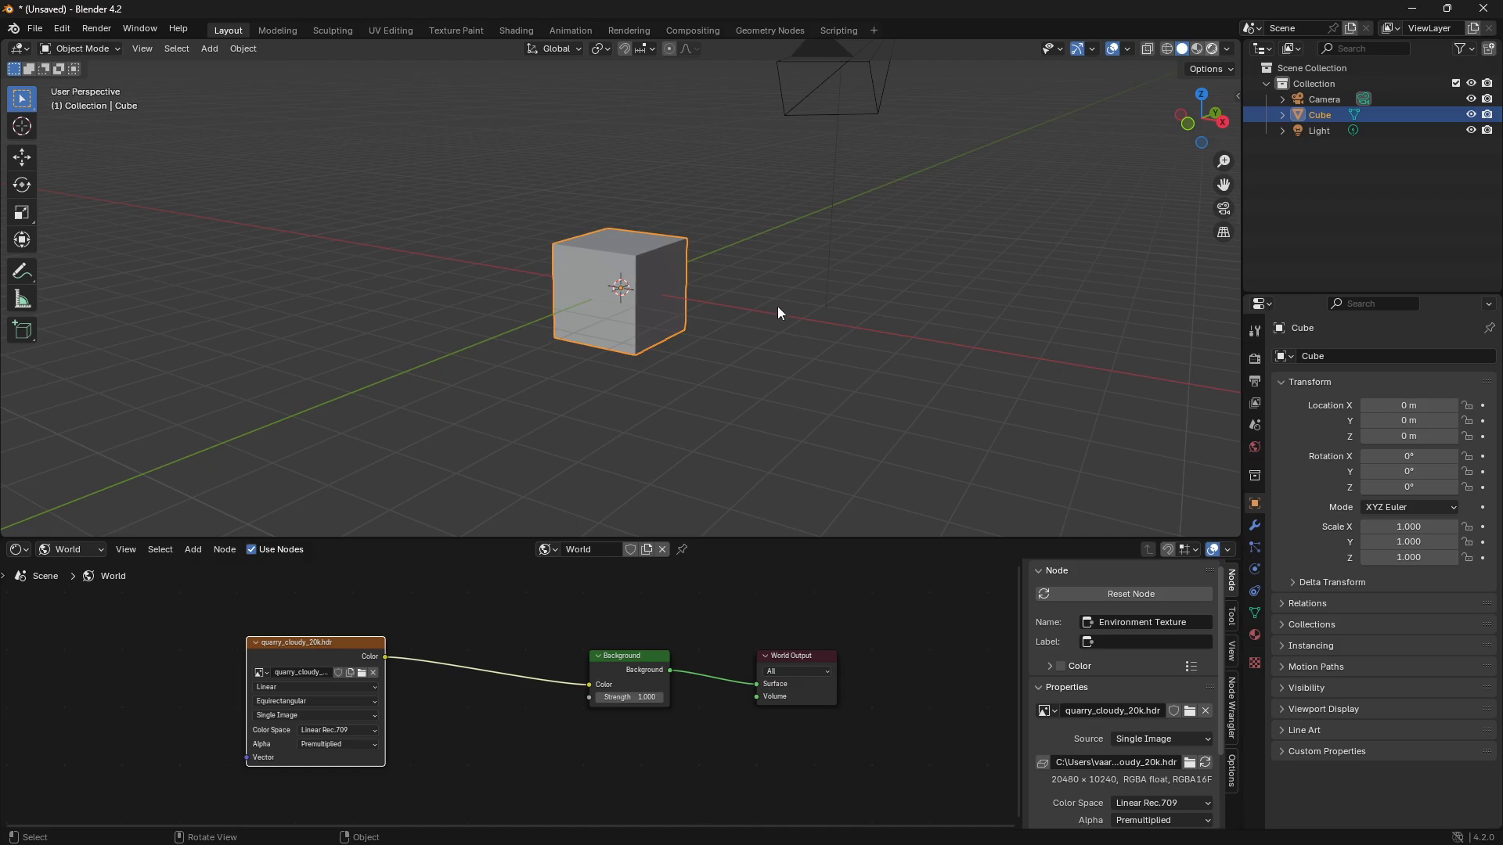
{"action": "key", "text": "z"}
{"action": "mouse_move", "coordinate": [783, 305]}
{"action": "middle_mouse_down"}
{"action": "mouse_move", "coordinate": [889, 229]}
{"action": "mouse_move", "coordinate": [1009, 199]}
{"action": "mouse_move", "coordinate": [792, 246]}
{"action": "mouse_move", "coordinate": [766, 302]}
{"action": "mouse_move", "coordinate": [955, 232]}
{"action": "mouse_move", "coordinate": [899, 211]}
{"action": "mouse_move", "coordinate": [791, 275]}
{"action": "mouse_move", "coordinate": [866, 313]}
{"action": "mouse_move", "coordinate": [992, 230]}
{"action": "mouse_move", "coordinate": [1041, 170]}
{"action": "middle_mouse_up"}
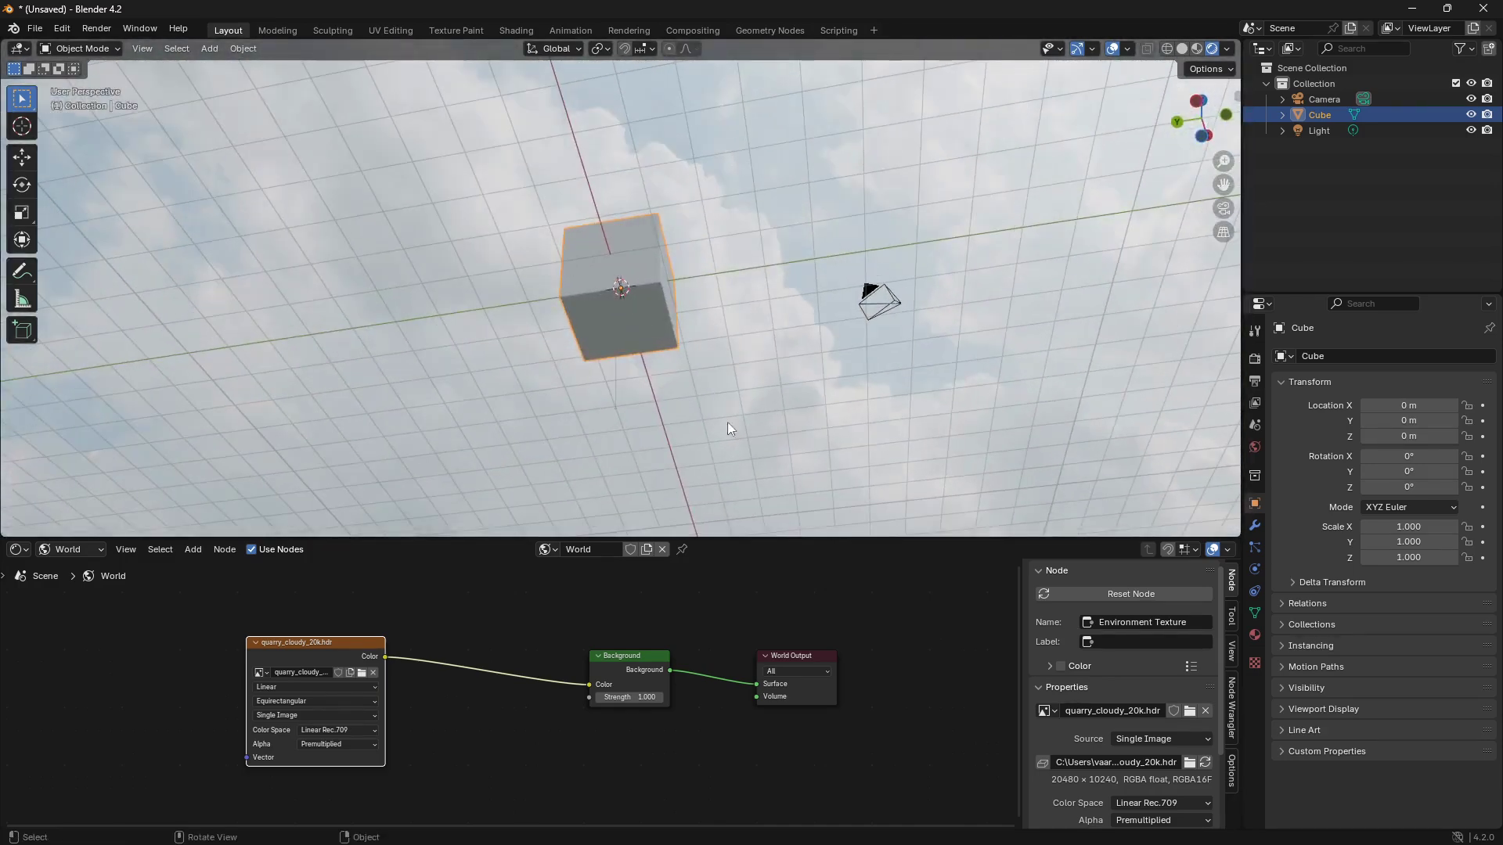
Make room in the world shader and insert an RGB Curves node between the environment texture and the Background node.
{"action": "scroll", "coordinate": [575, 613], "scroll_direction": "down", "scroll_amount": 2}
{"action": "middle_click_drag", "start_coordinate": [575, 613], "coordinate": [681, 618]}
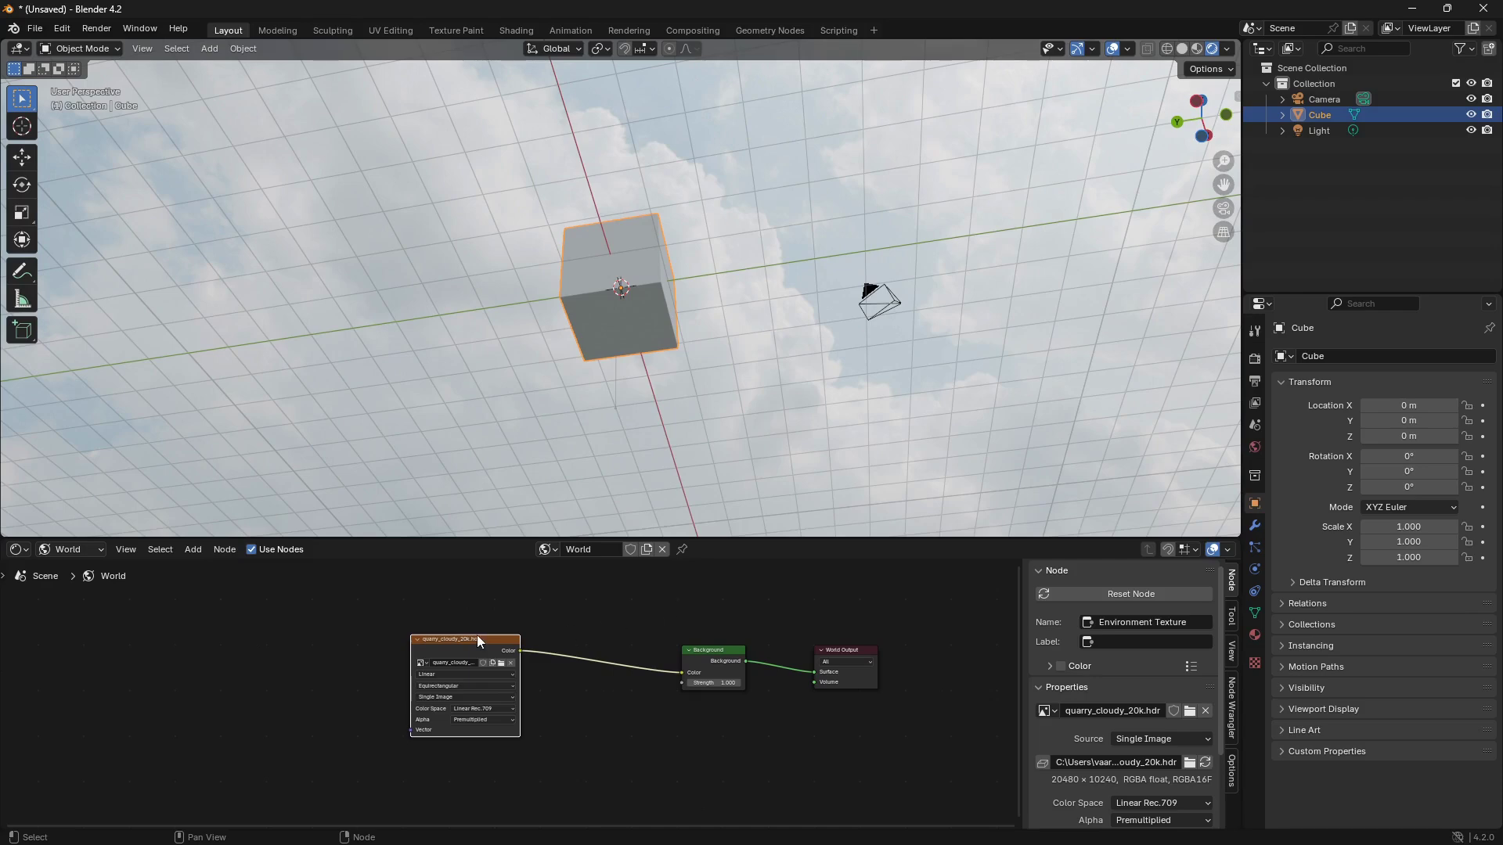
{"action": "left_click_drag", "start_coordinate": [481, 645], "coordinate": [394, 650]}
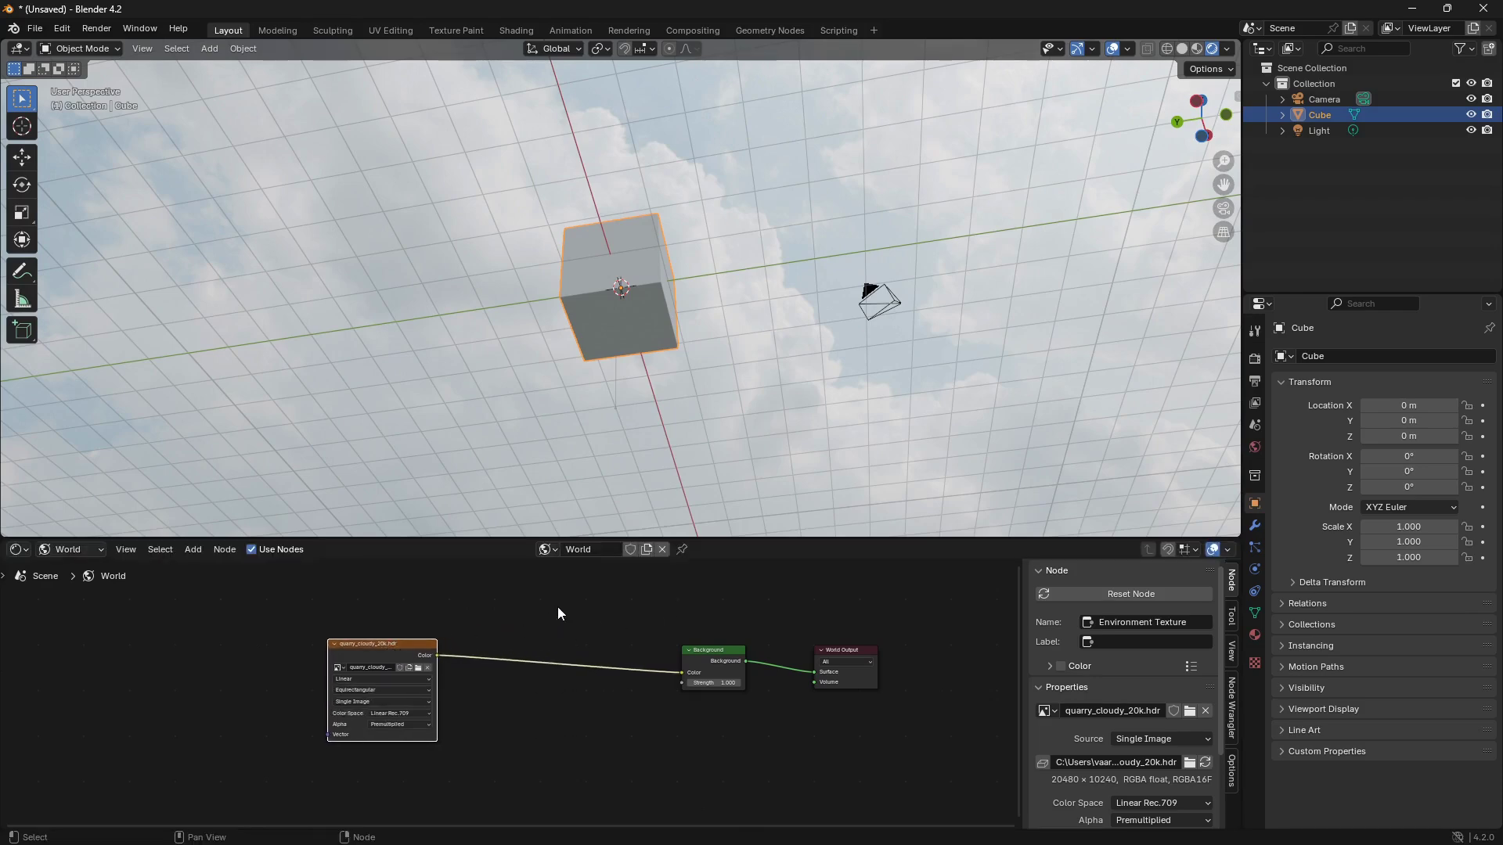
{"action": "key", "text": "shift+a"}
{"action": "type", "text": "rgb"}
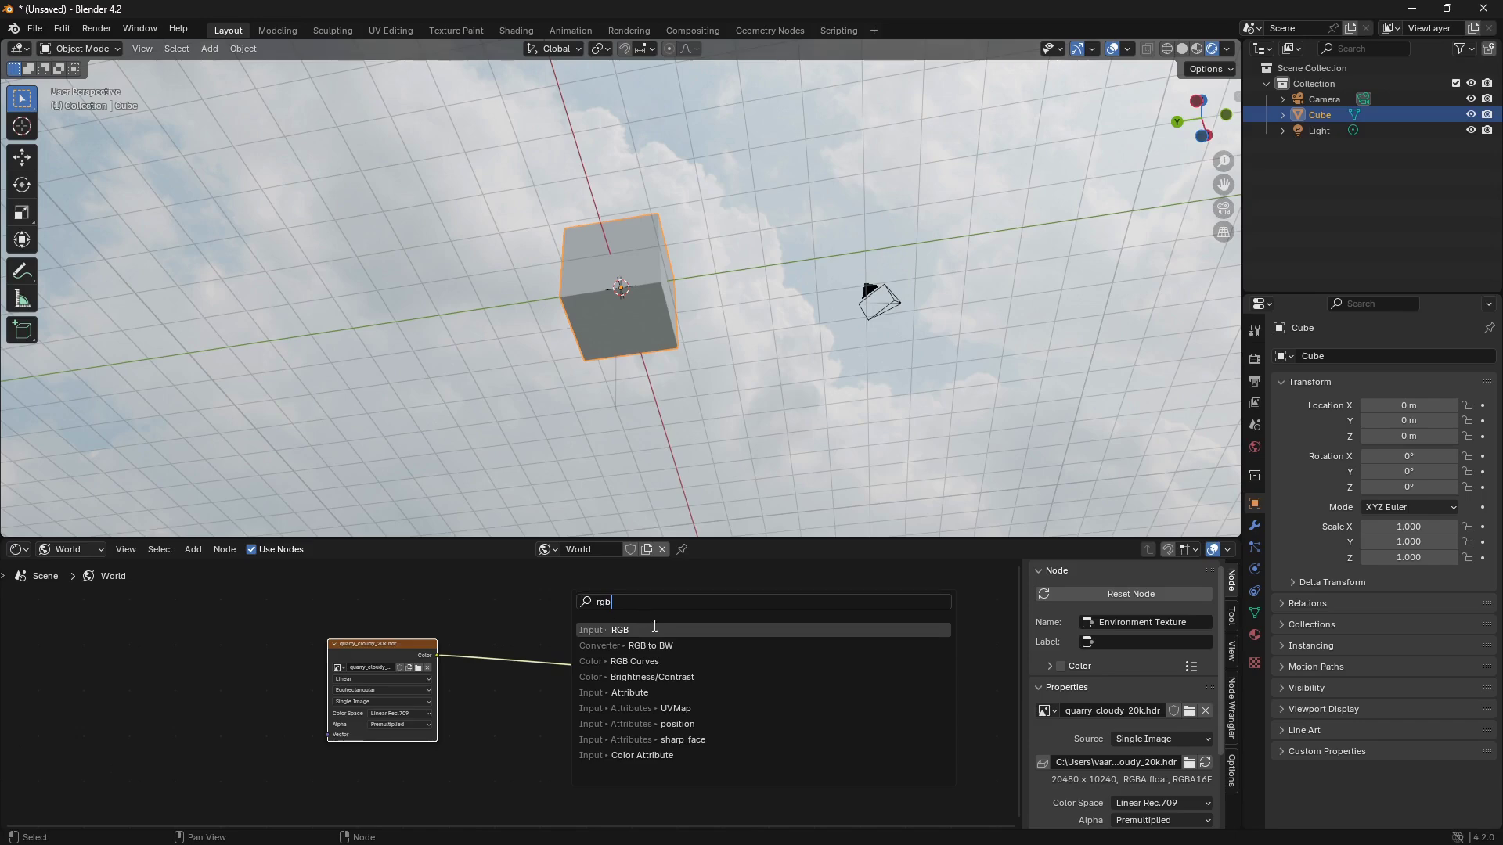
{"action": "left_click", "coordinate": [679, 661]}
{"action": "left_click", "coordinate": [547, 634]}
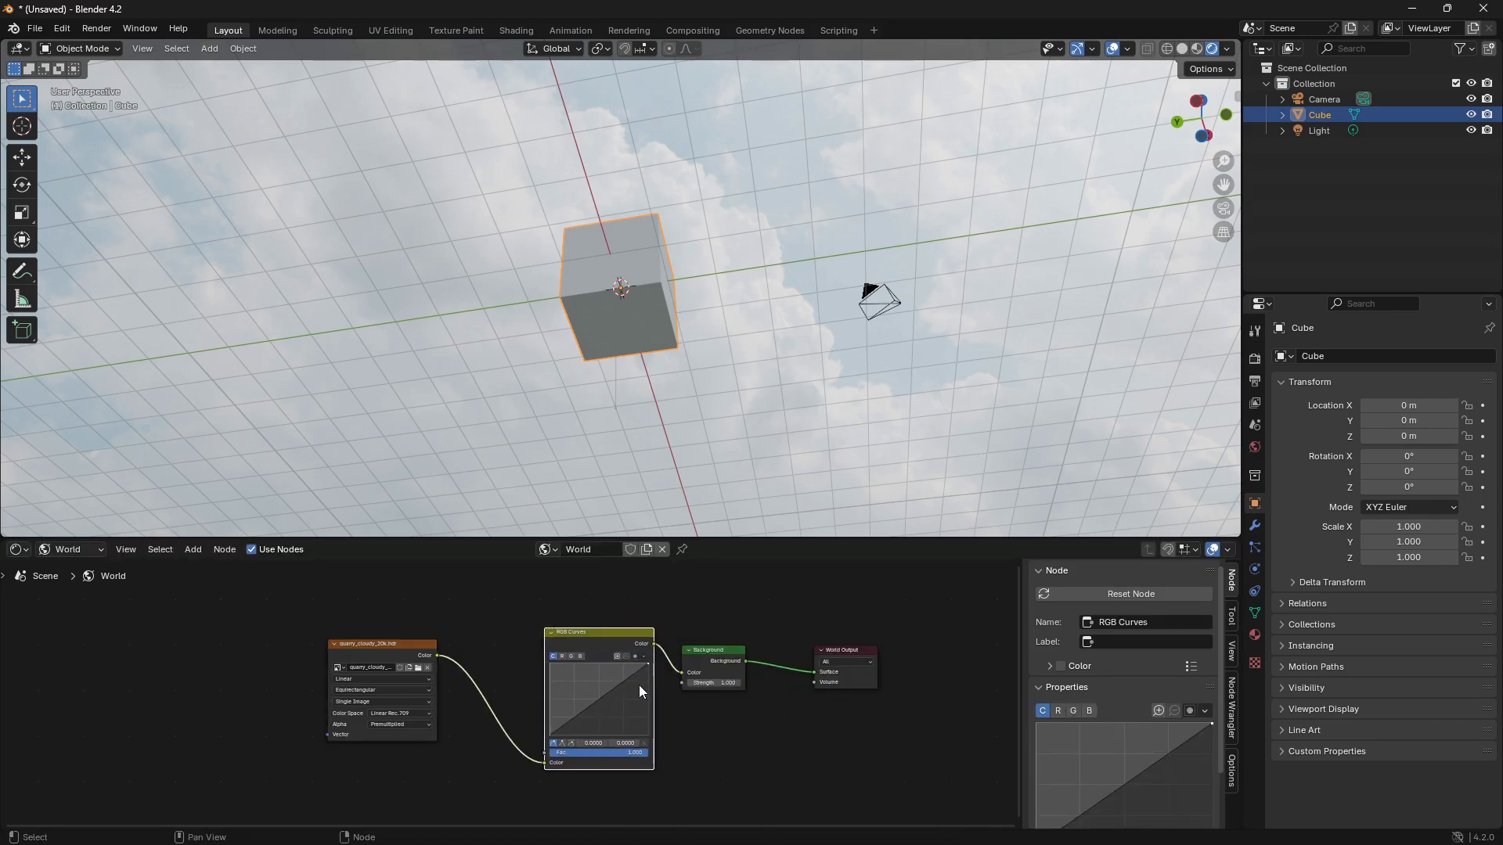
Pull the combined RGB curve down through a point at about 0.690, 0.300 to give the sky more contrast.
{"action": "scroll", "coordinate": [639, 684], "scroll_direction": "up", "scroll_amount": 1}
{"action": "middle_click_drag", "start_coordinate": [696, 279], "coordinate": [756, 568]}
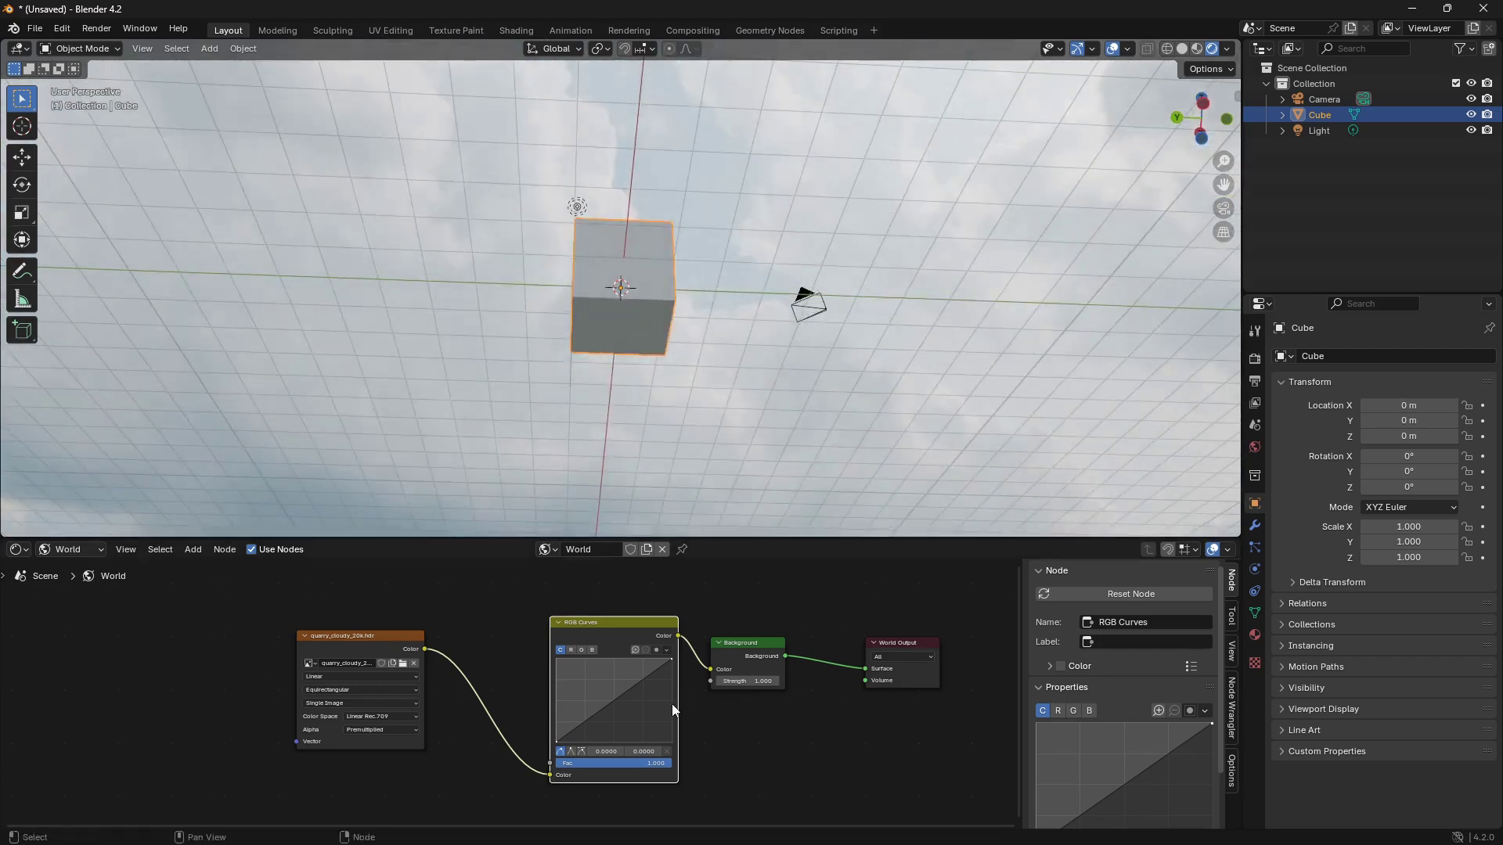
{"action": "scroll", "coordinate": [674, 702], "scroll_direction": "up", "scroll_amount": 1}
{"action": "scroll", "coordinate": [645, 707], "scroll_direction": "up", "scroll_amount": 1}
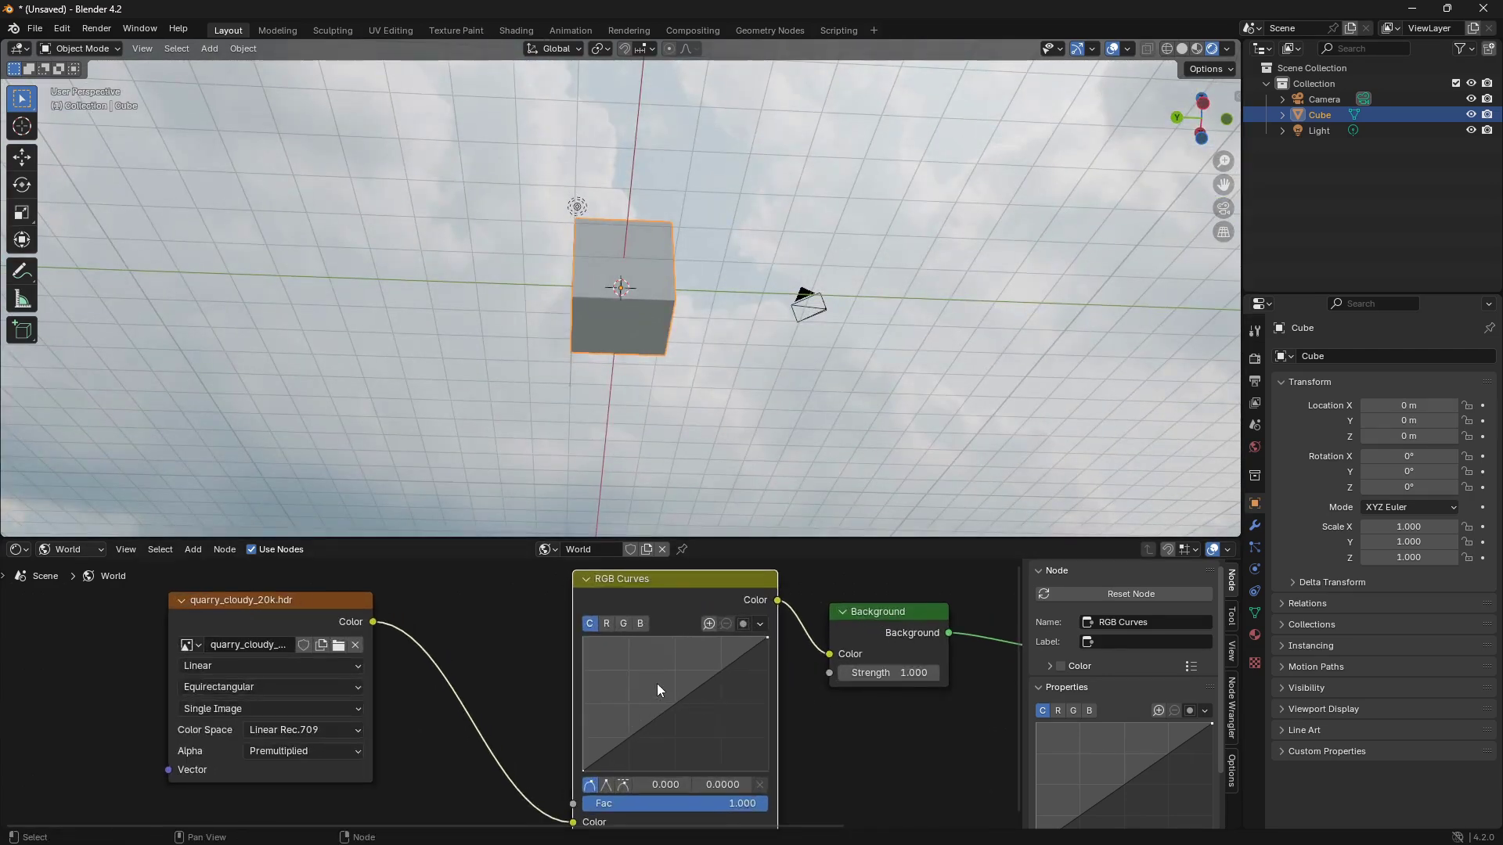
{"action": "middle_click_drag", "start_coordinate": [656, 683], "coordinate": [537, 649]}
{"action": "left_click_drag", "start_coordinate": [556, 673], "coordinate": [591, 698]}
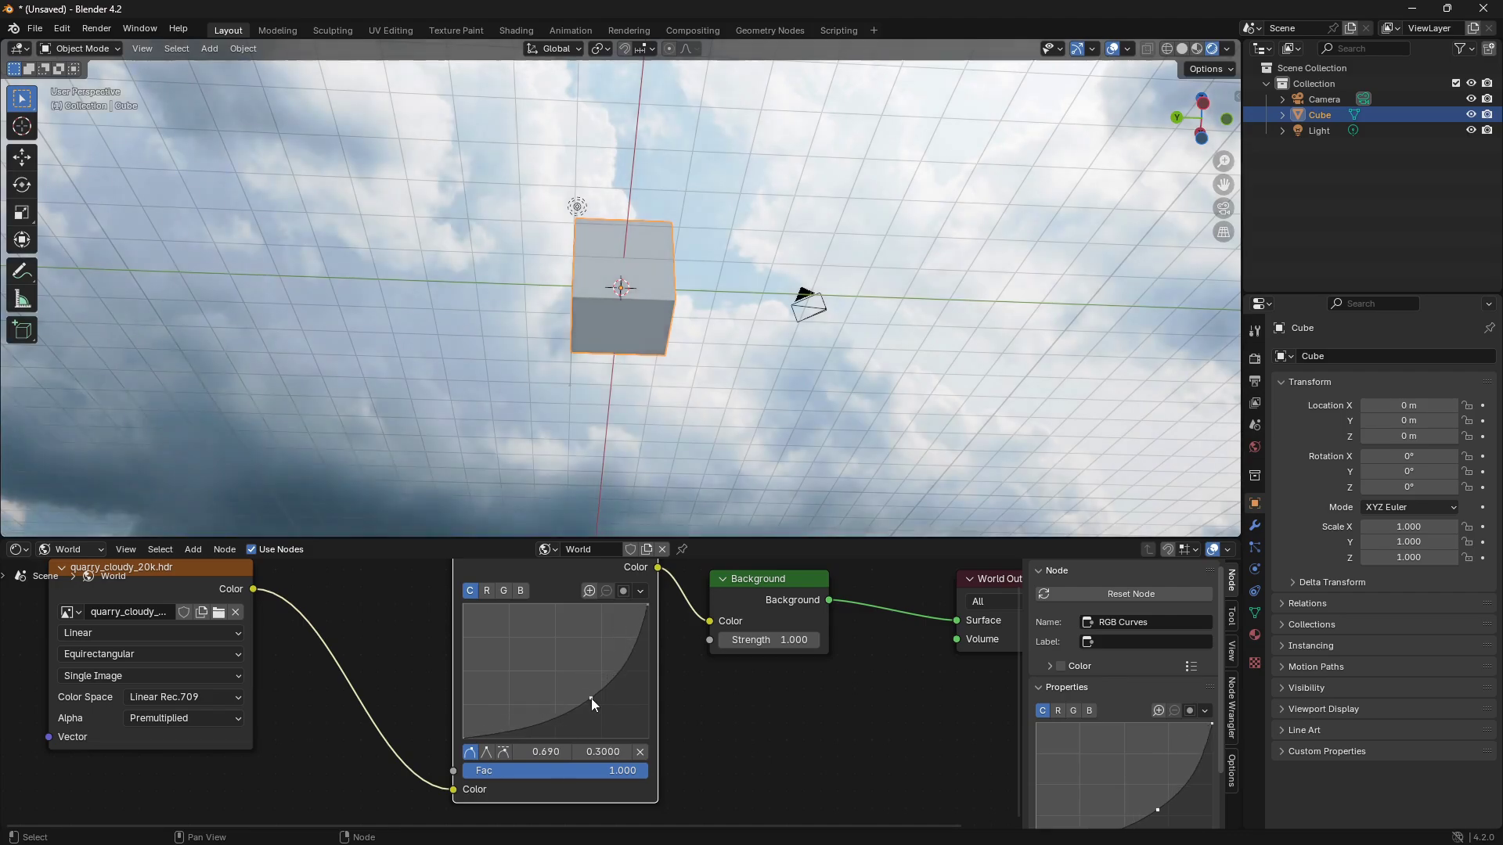
{"action": "middle_click_drag", "start_coordinate": [651, 332], "coordinate": [689, 364]}
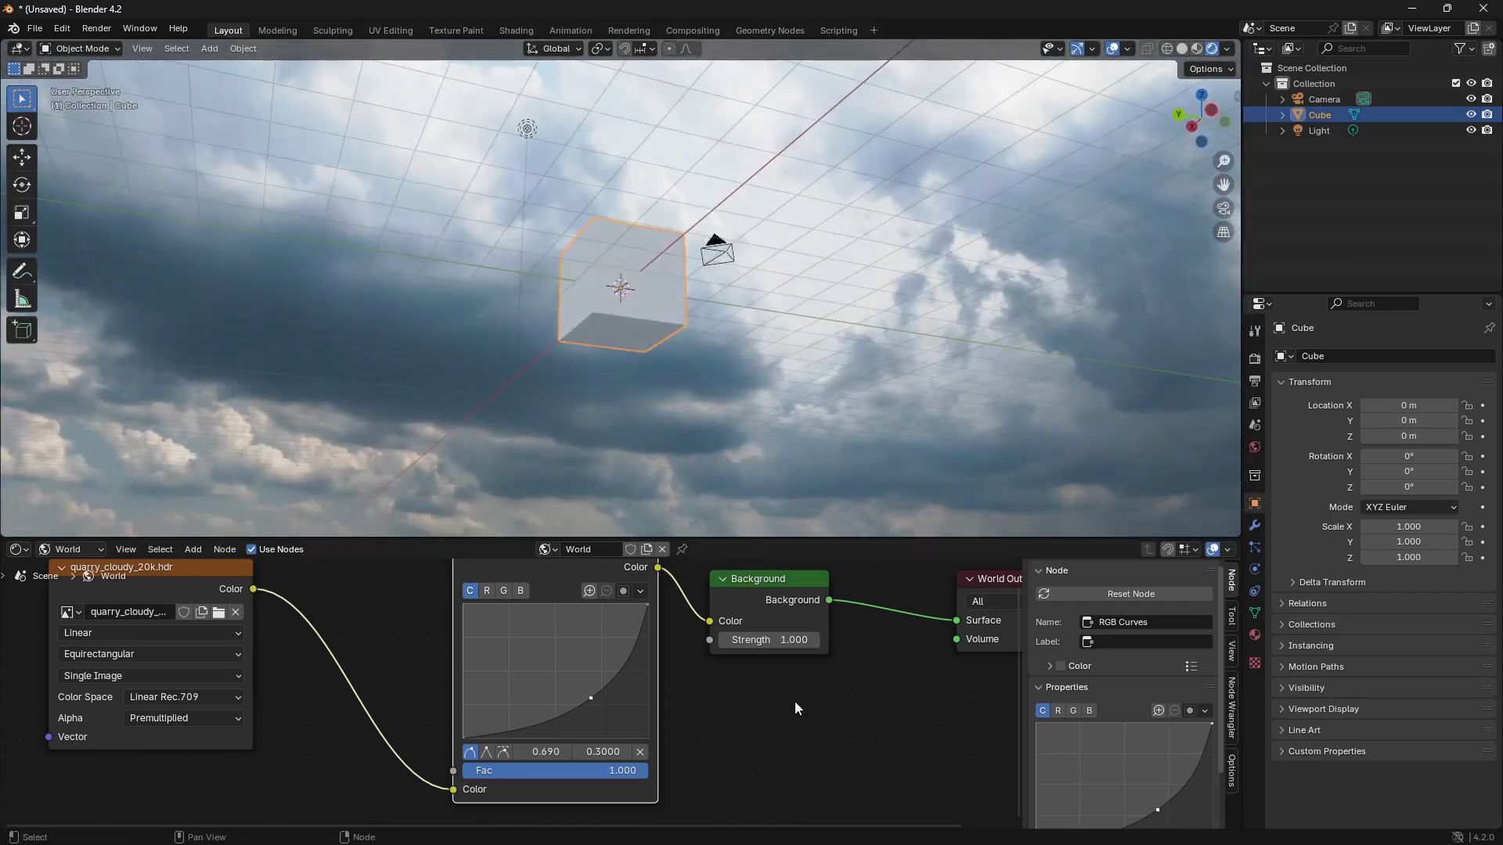
Add Texture Coordinate and Mapping nodes feeding the Quarry Cloudy environment texture in the world shader.
{"action": "mouse_move", "coordinate": [775, 640]}
{"action": "left_mouse_down"}
{"action": "mouse_move", "coordinate": [752, 639]}
{"action": "mouse_move", "coordinate": [778, 640]}
{"action": "left_mouse_up"}
{"action": "scroll", "coordinate": [556, 665], "scroll_direction": "down", "scroll_amount": 4}
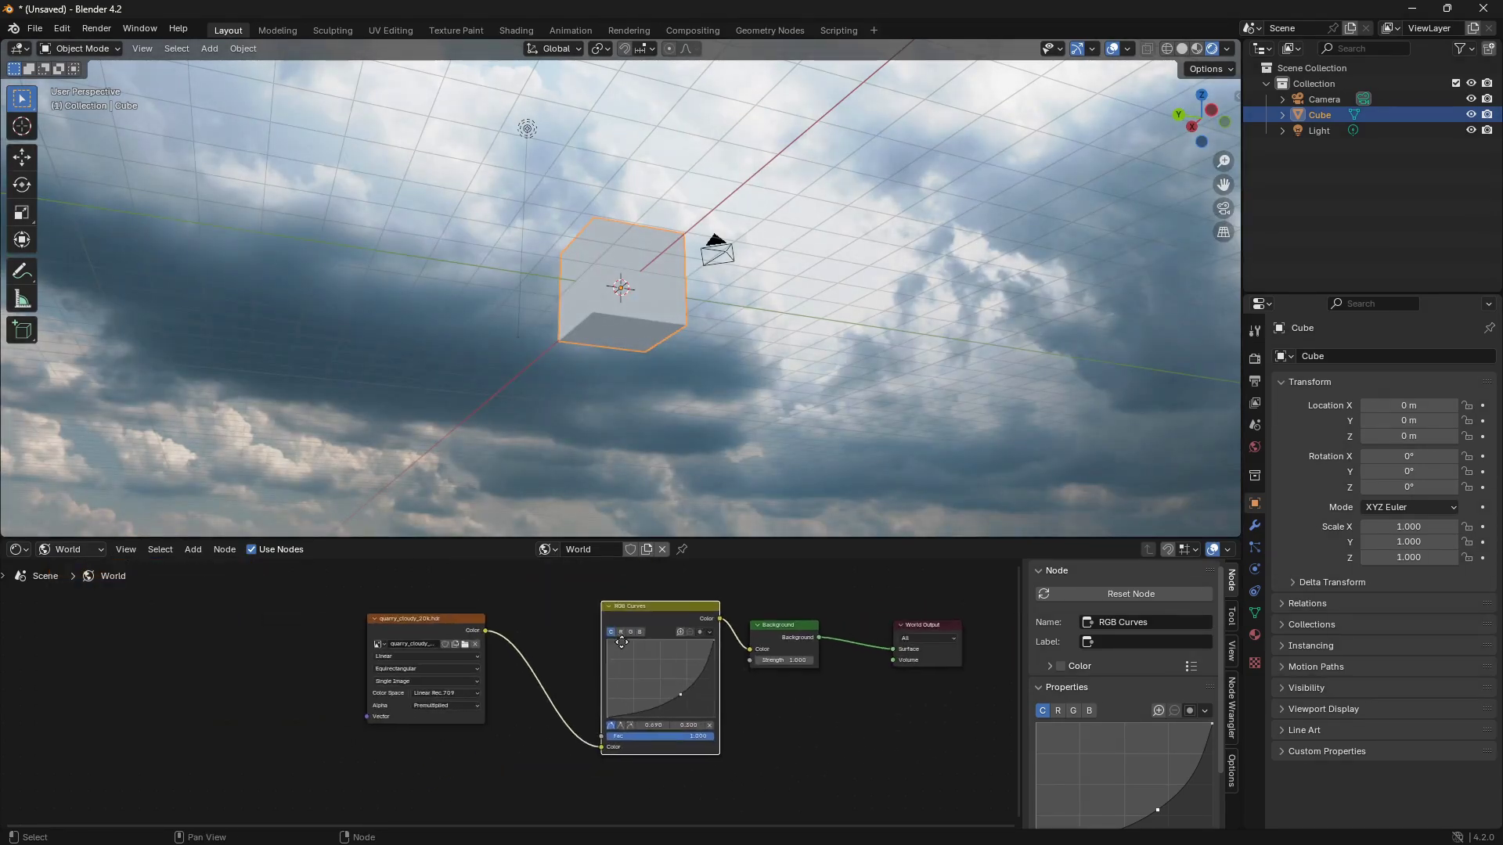
{"action": "scroll", "coordinate": [597, 669], "scroll_direction": "up", "scroll_amount": 2}
{"action": "middle_click_drag", "start_coordinate": [596, 668], "coordinate": [653, 705]}
{"action": "left_click", "coordinate": [637, 629]}
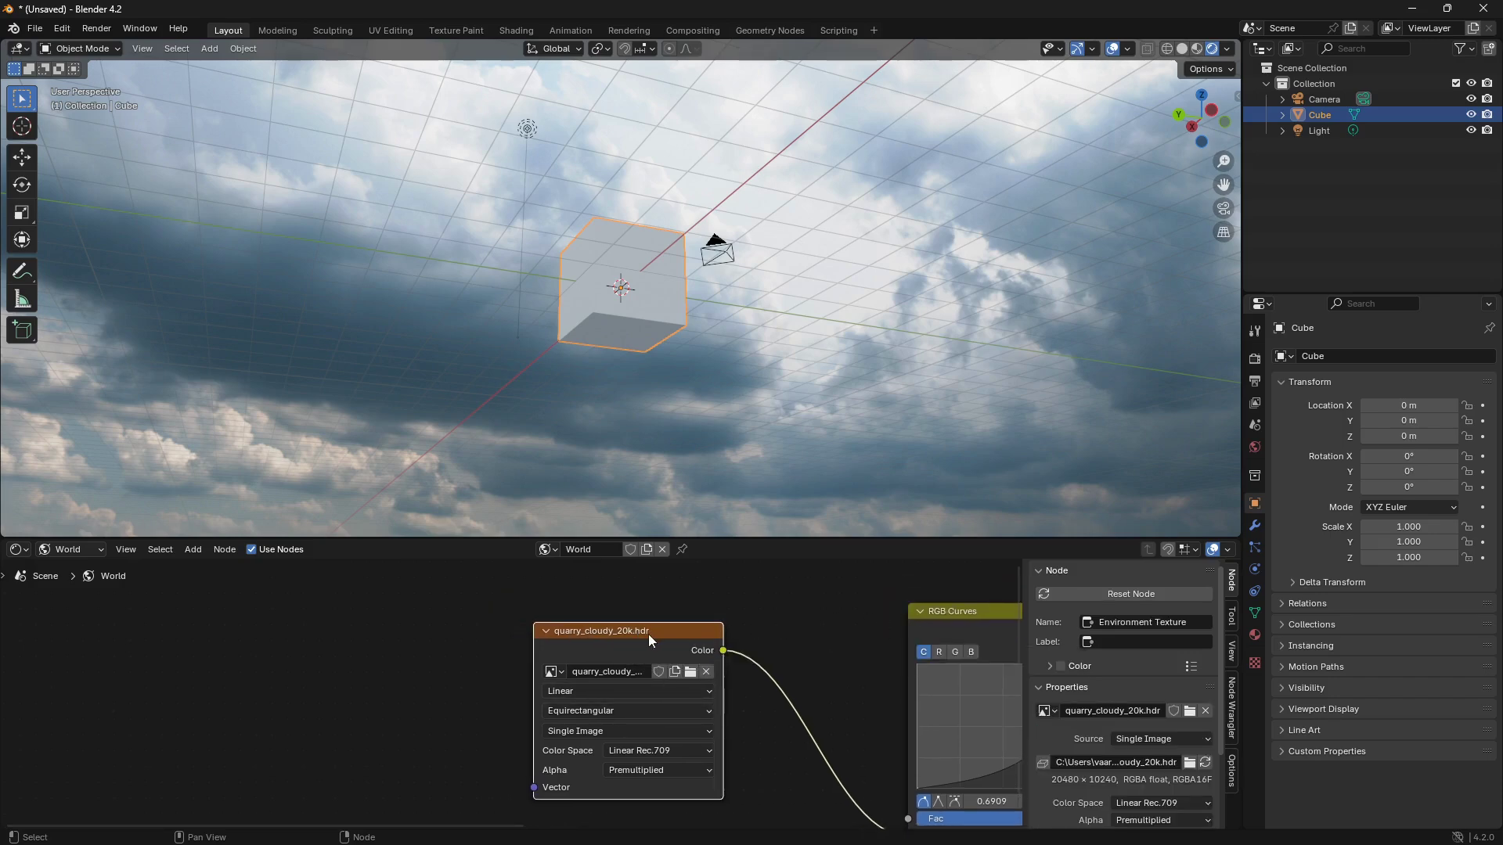
{"action": "key", "text": "ctrl+t"}
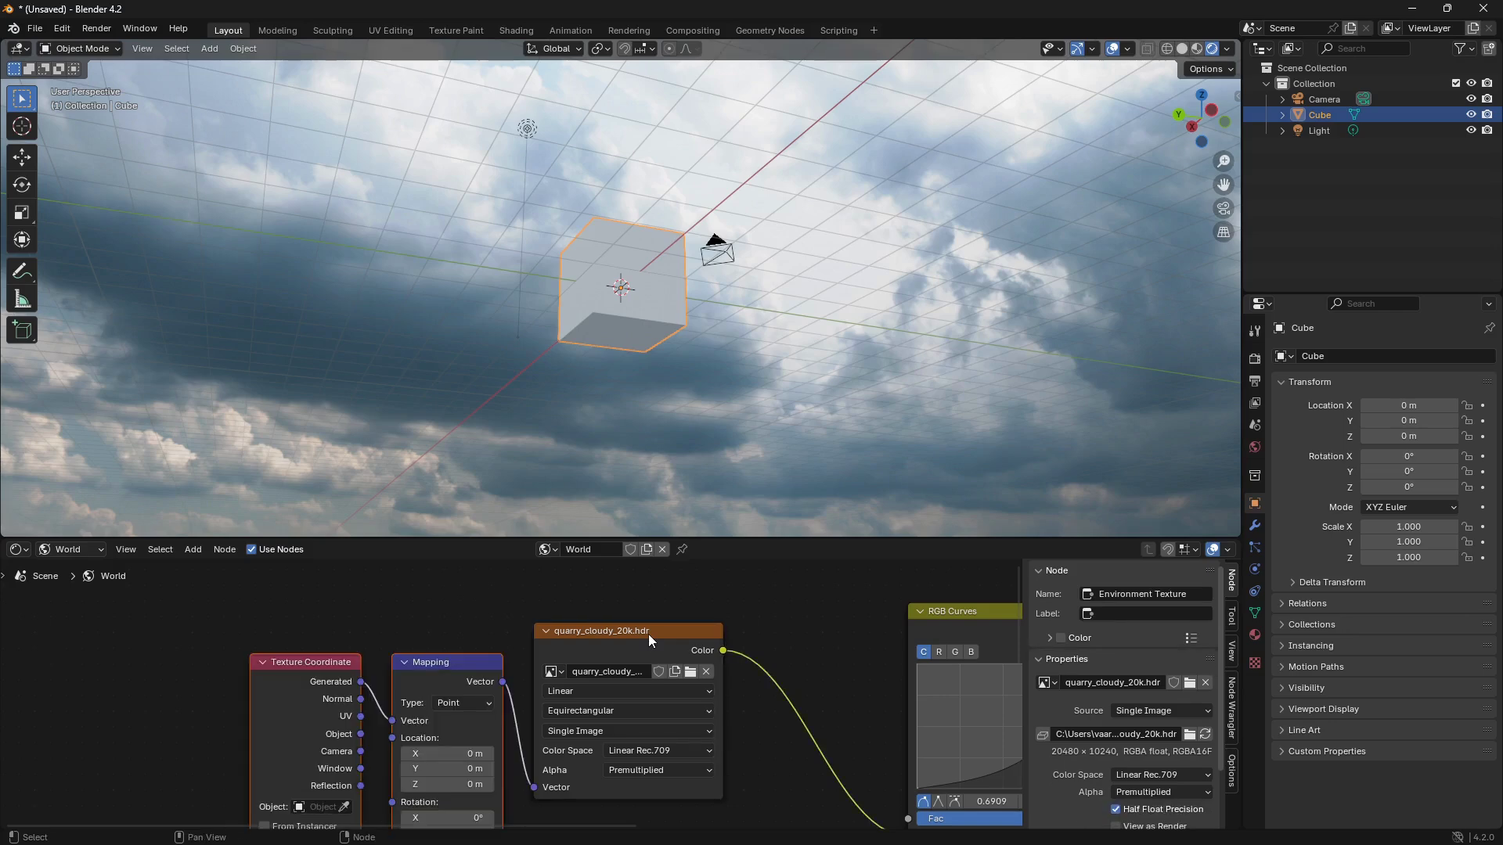
Look up the Node Wrangler add-on in the preferences and close the preferences window.
{"action": "left_click", "coordinate": [62, 29]}
{"action": "left_click", "coordinate": [94, 230]}
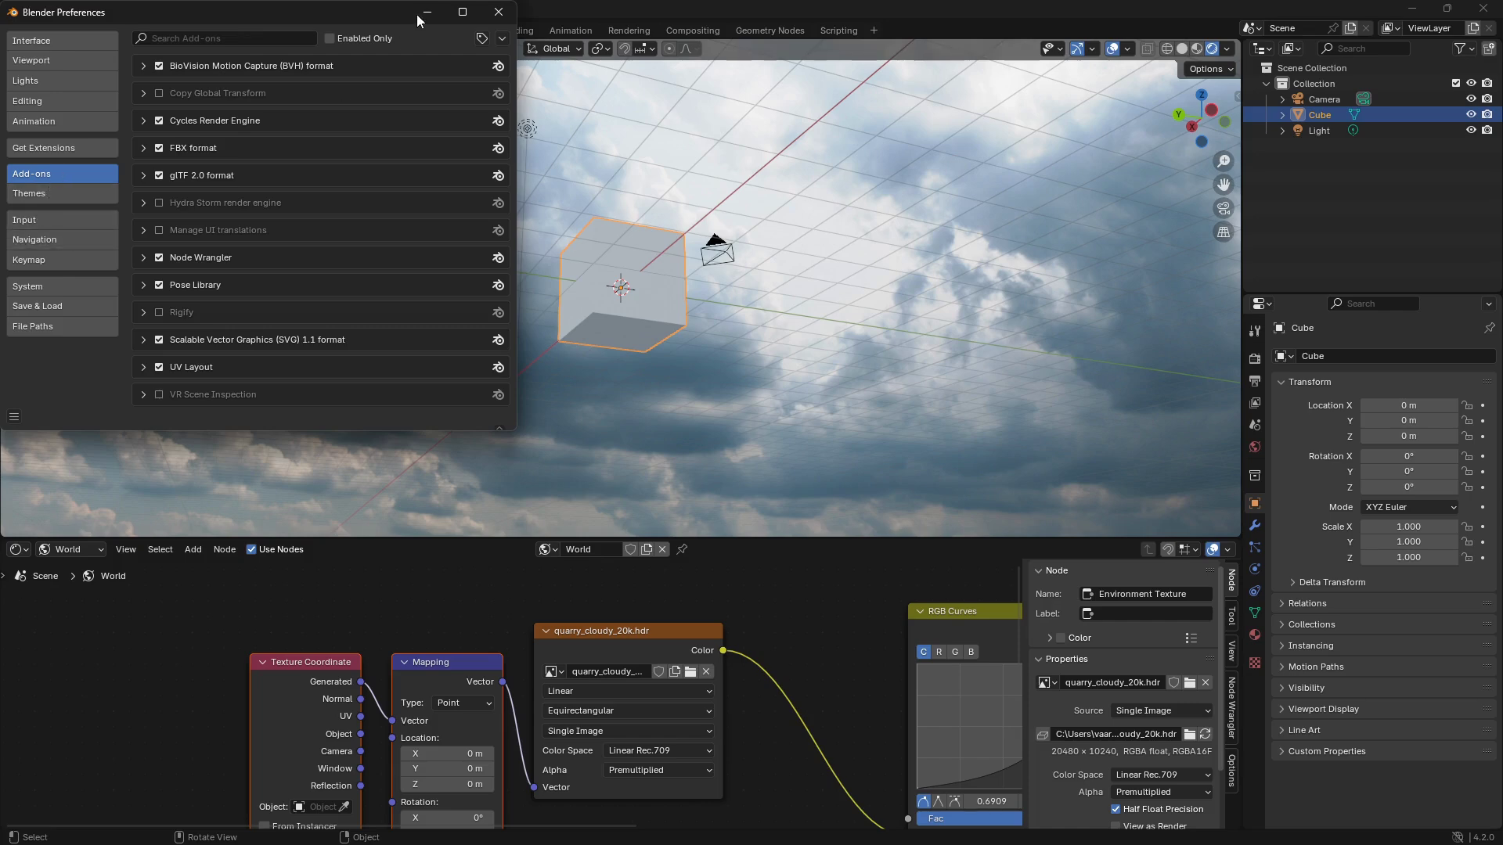
{"action": "left_click", "coordinate": [245, 36]}
{"action": "type", "text": "noe"}
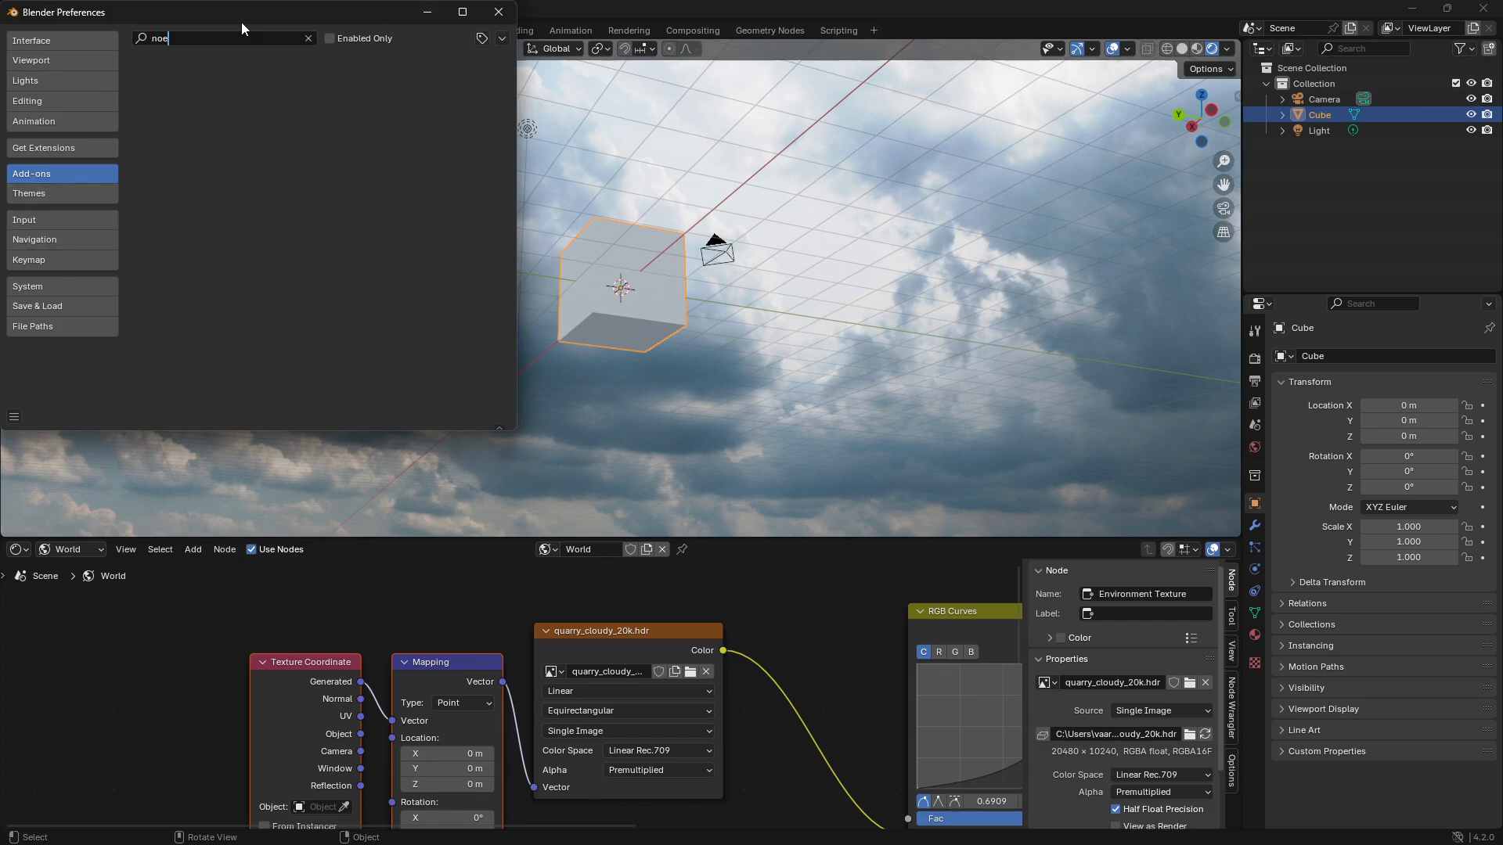
{"action": "key", "text": "BackSpace"}
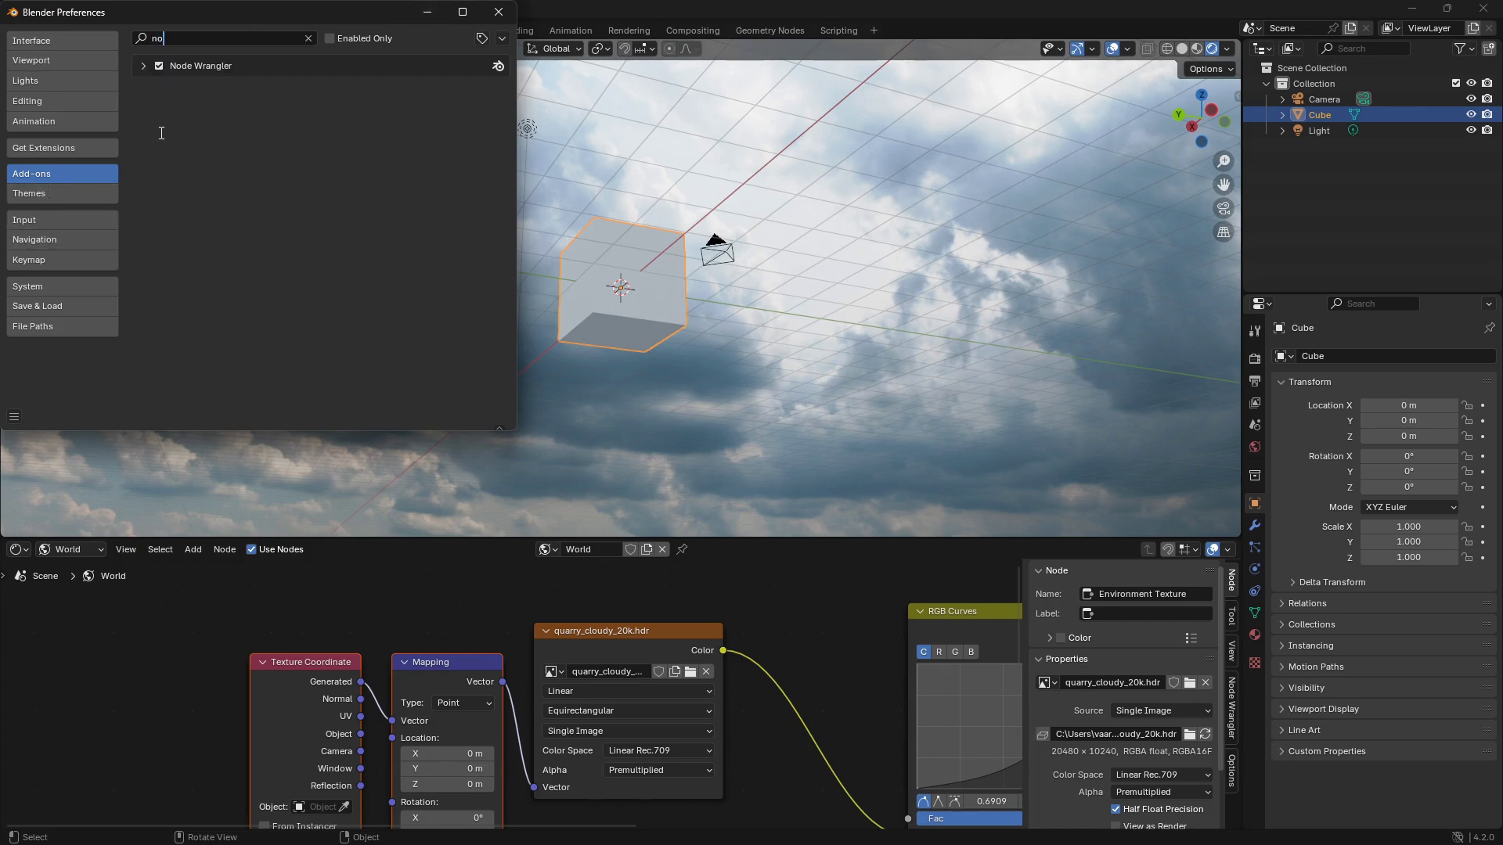
{"action": "left_click", "coordinate": [14, 416]}
{"action": "left_click", "coordinate": [498, 11]}
Rotate the sky by setting the Mapping node's X rotation to about -47.9°.
{"action": "middle_click_drag", "start_coordinate": [708, 438], "coordinate": [739, 332]}
{"action": "middle_click_drag", "start_coordinate": [492, 726], "coordinate": [550, 623]}
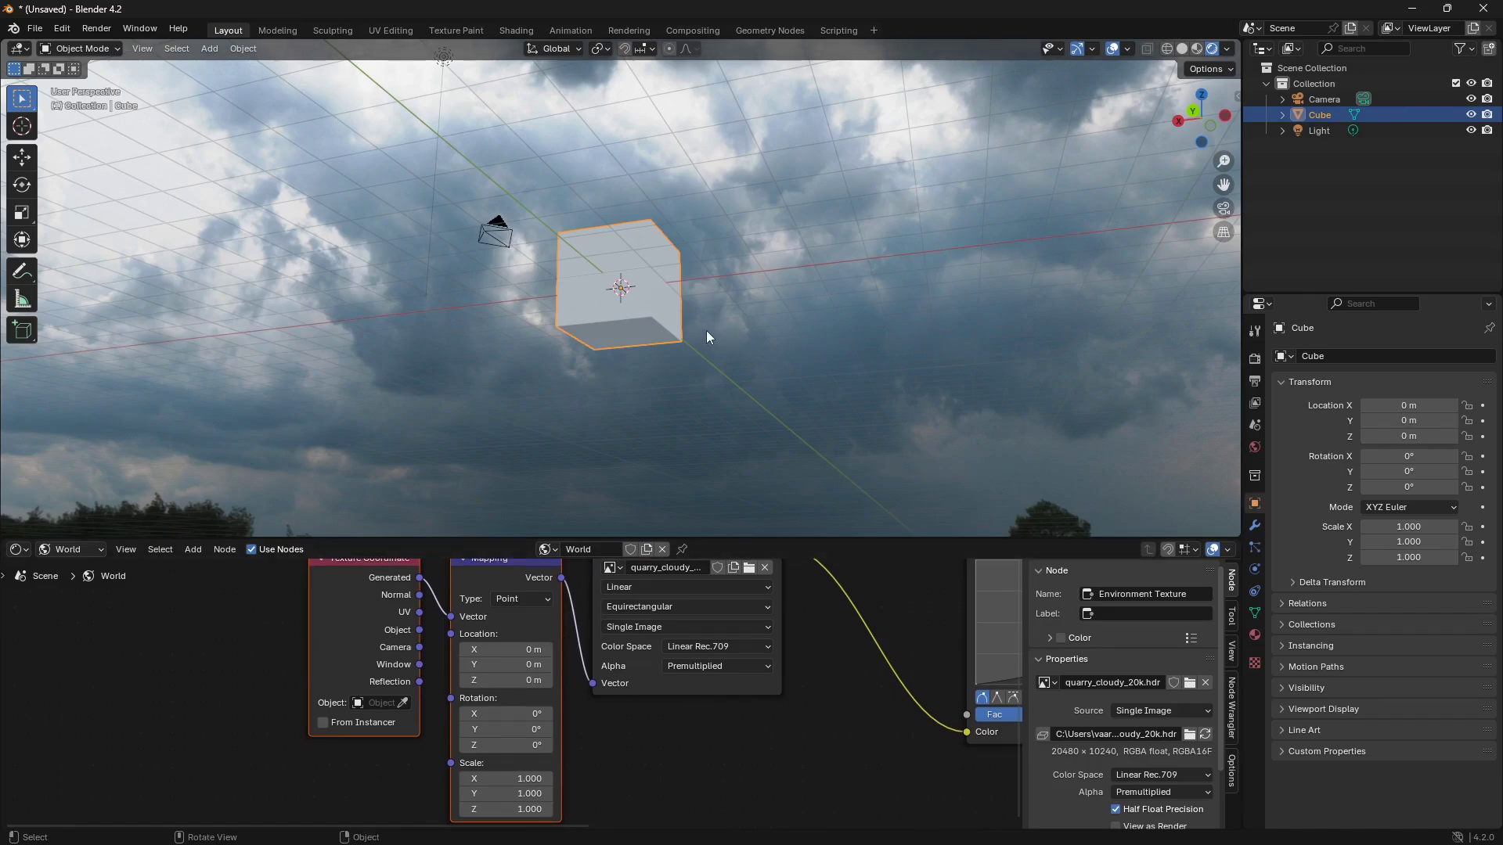
{"action": "middle_click_drag", "start_coordinate": [769, 332], "coordinate": [815, 350]}
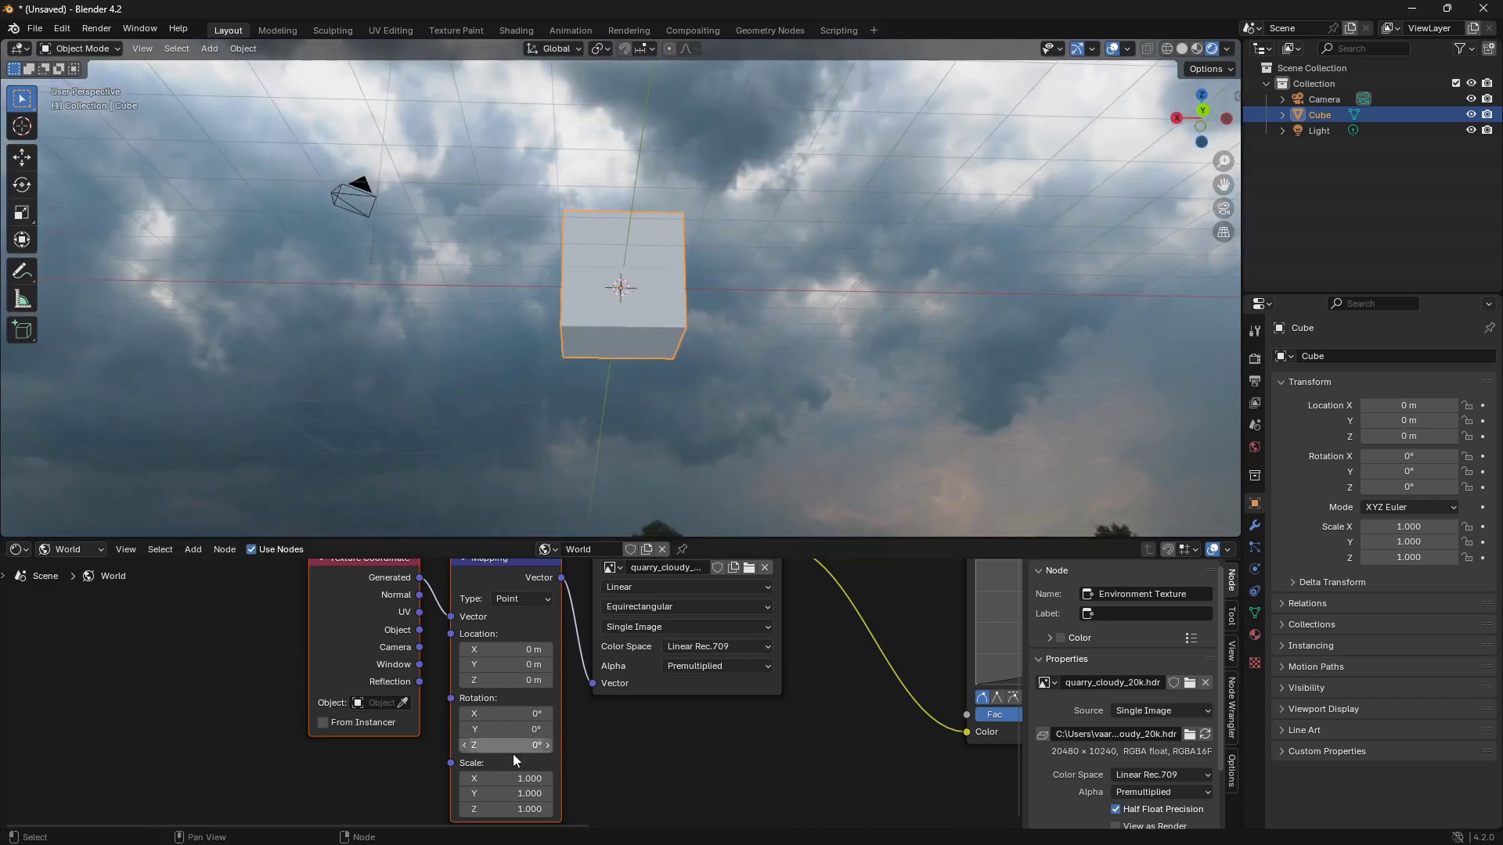
{"action": "left_click_drag", "start_coordinate": [535, 743], "coordinate": [470, 713]}
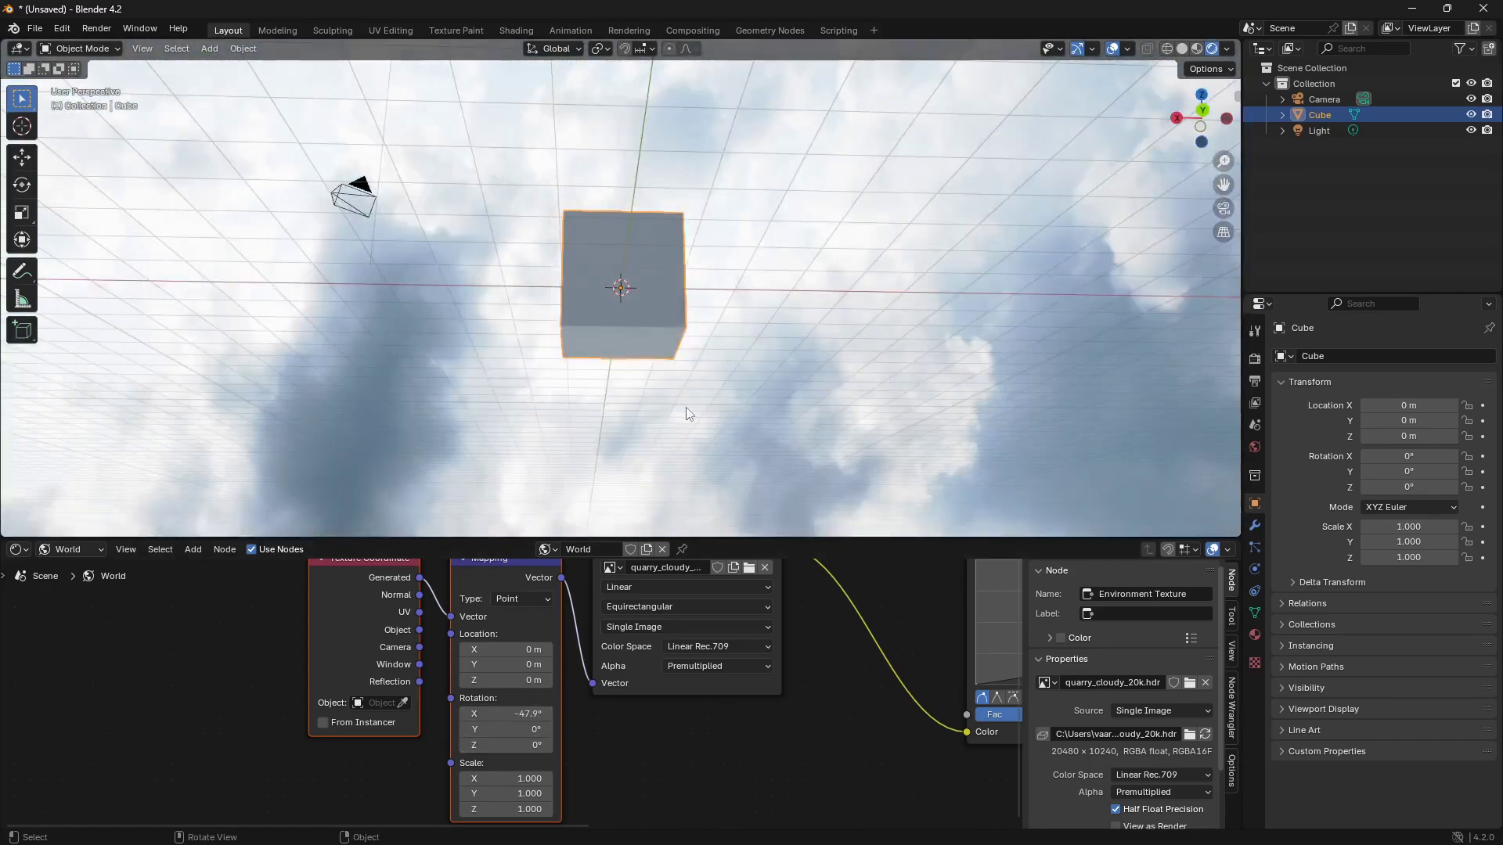
Move the RGB Curves and Background nodes closer to the environment texture node and look around the rotated sky.
{"action": "scroll", "coordinate": [781, 754], "scroll_direction": "down", "scroll_amount": 5}
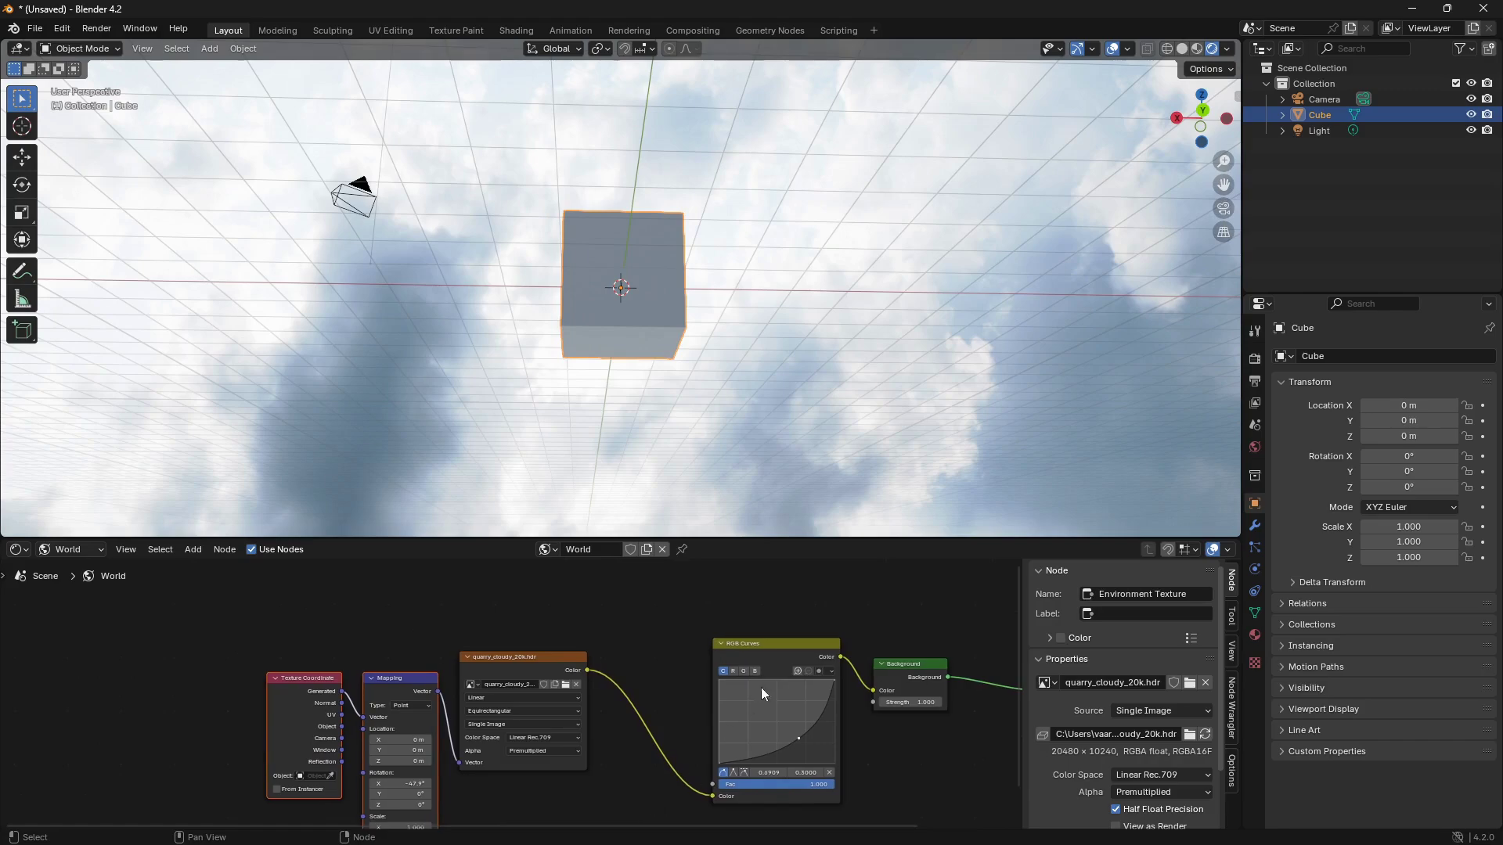
{"action": "left_click_drag", "start_coordinate": [769, 645], "coordinate": [713, 649]}
{"action": "left_click_drag", "start_coordinate": [870, 661], "coordinate": [831, 664]}
{"action": "middle_click_drag", "start_coordinate": [752, 454], "coordinate": [781, 364]}
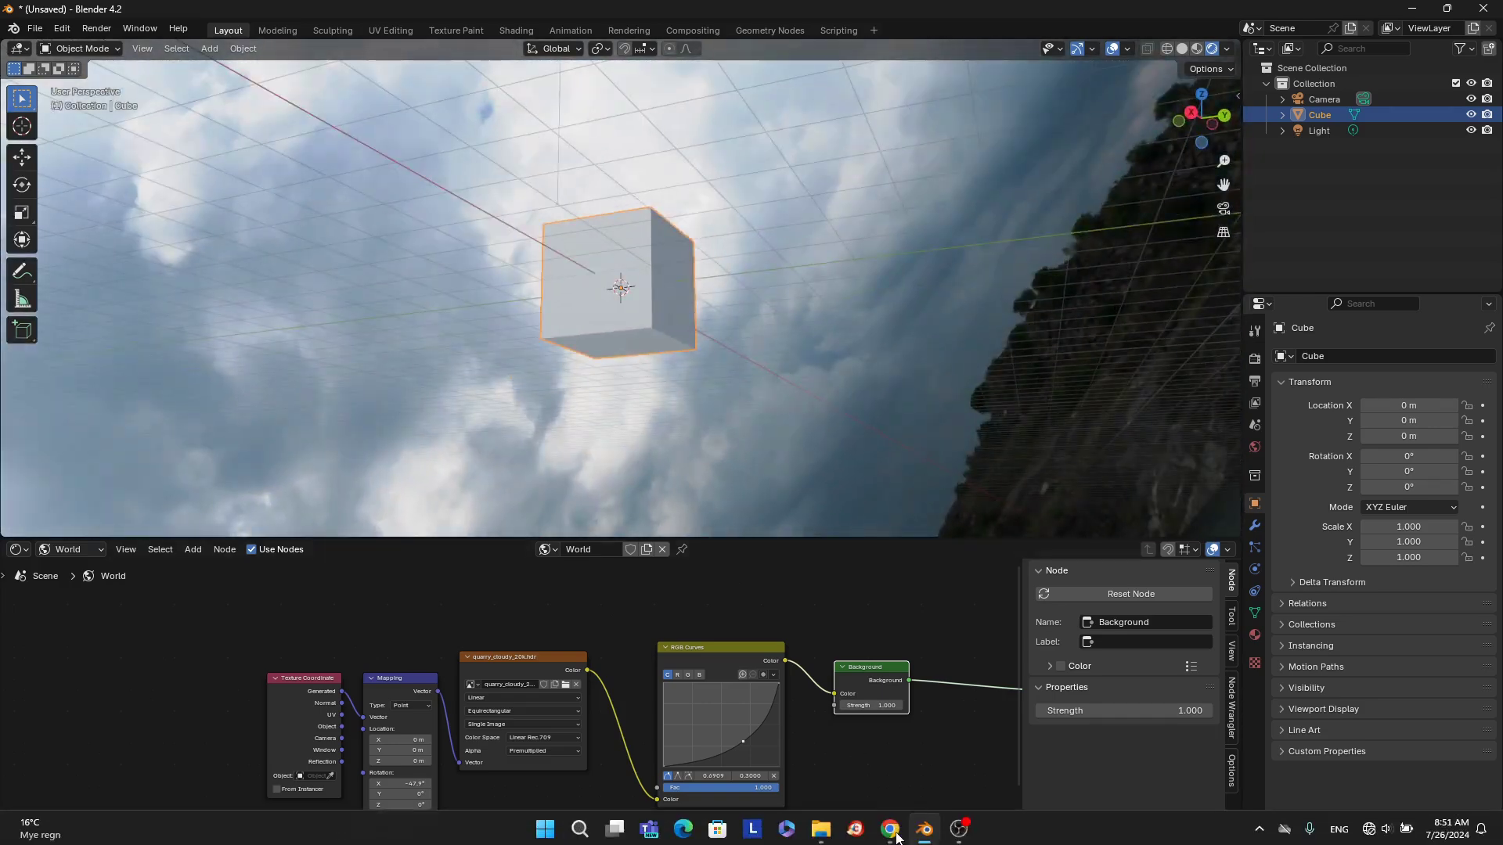
Switch to the Blender window with rocktourX1010.blend and add a Subdivision Surface modifier to the cube.
{"action": "mouse_move", "coordinate": [907, 827]}
{"action": "left_click", "coordinate": [892, 735]}
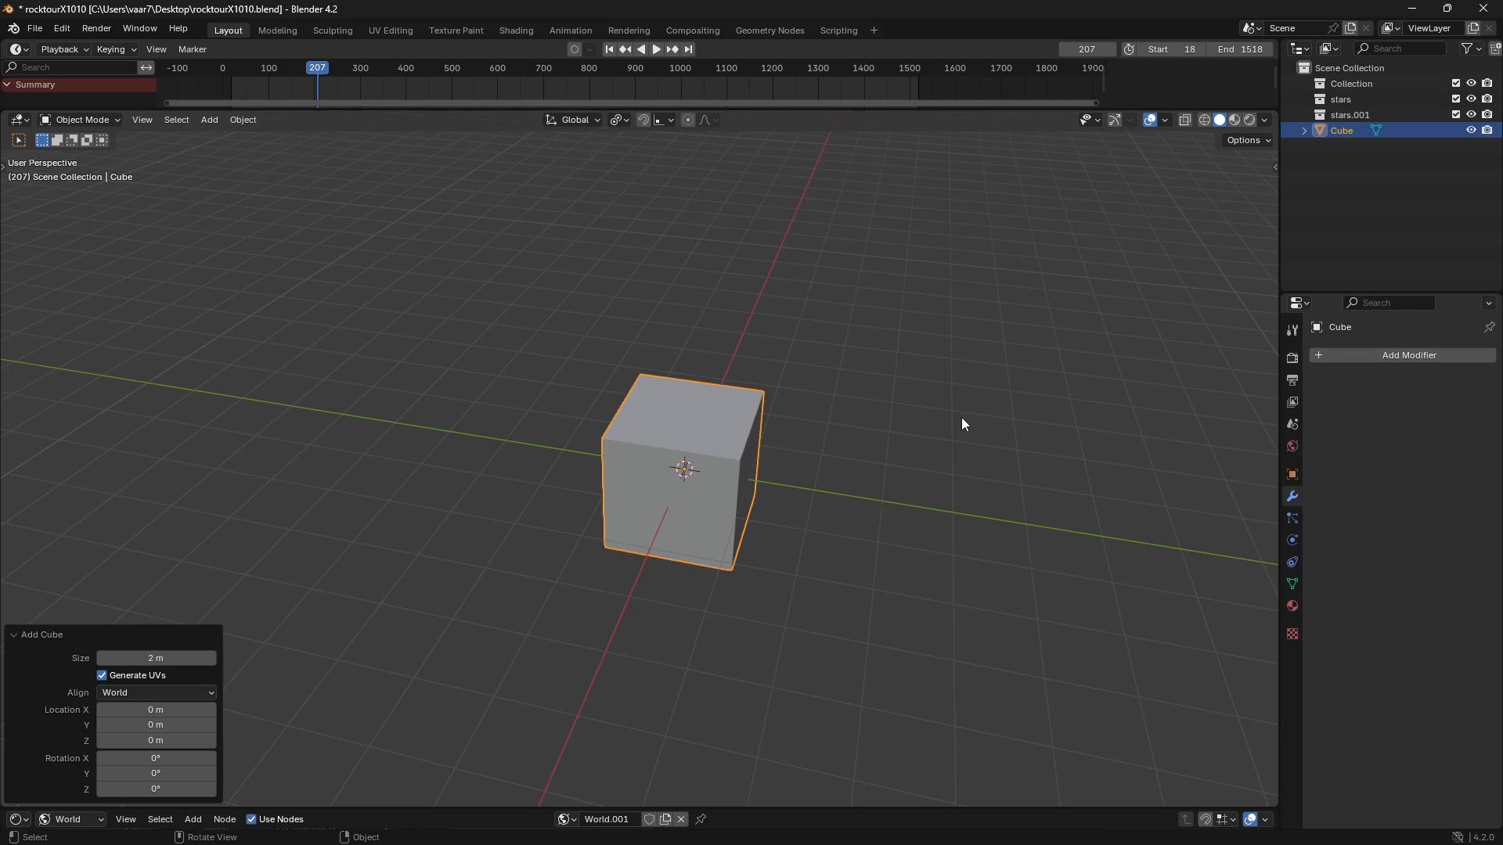
{"action": "left_click", "coordinate": [718, 451]}
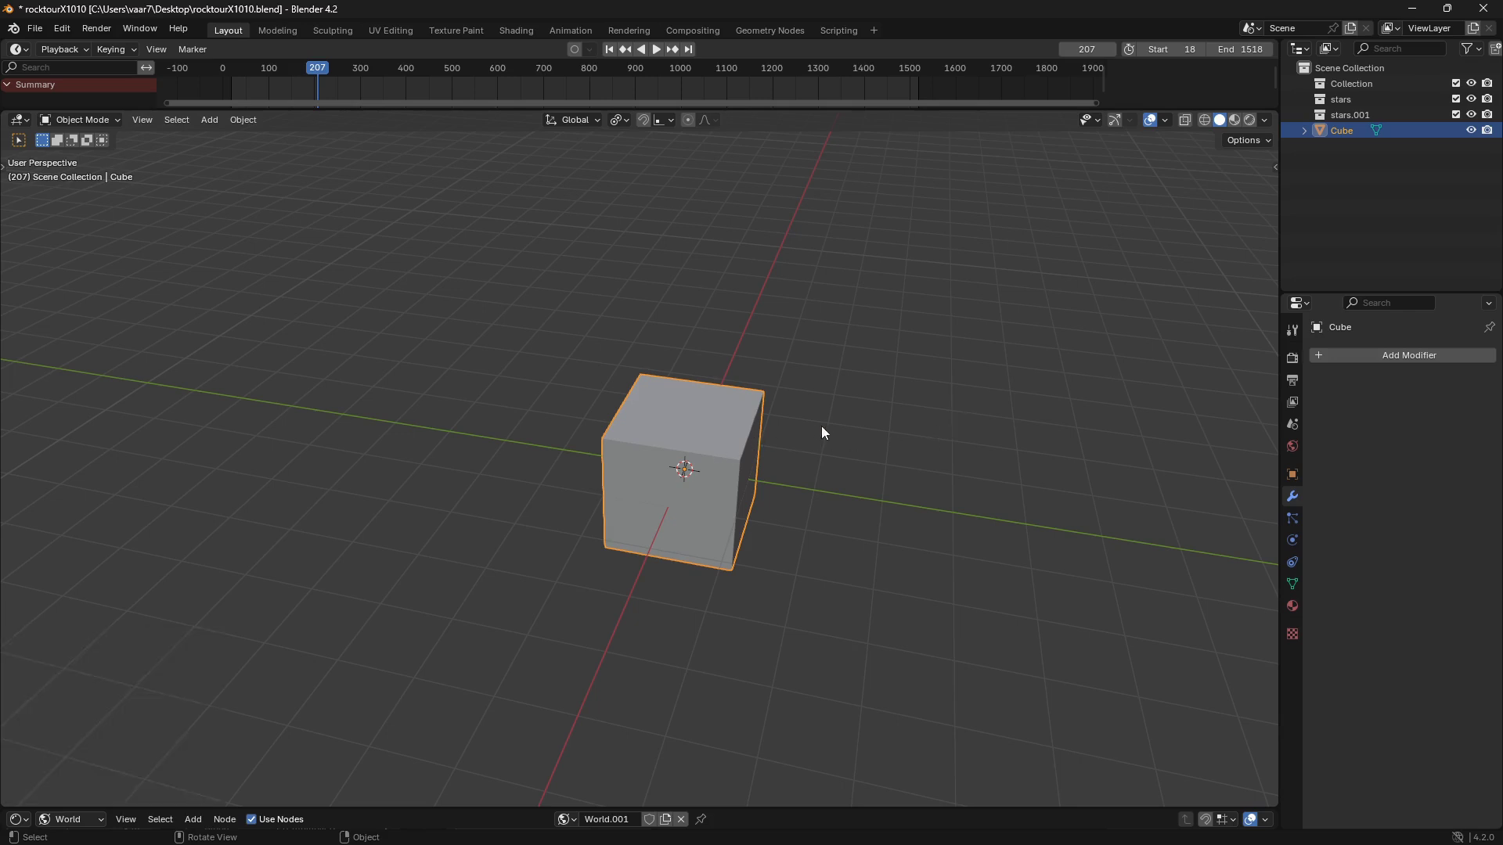
{"action": "left_click", "coordinate": [1410, 356]}
{"action": "mouse_move", "coordinate": [1410, 356]}
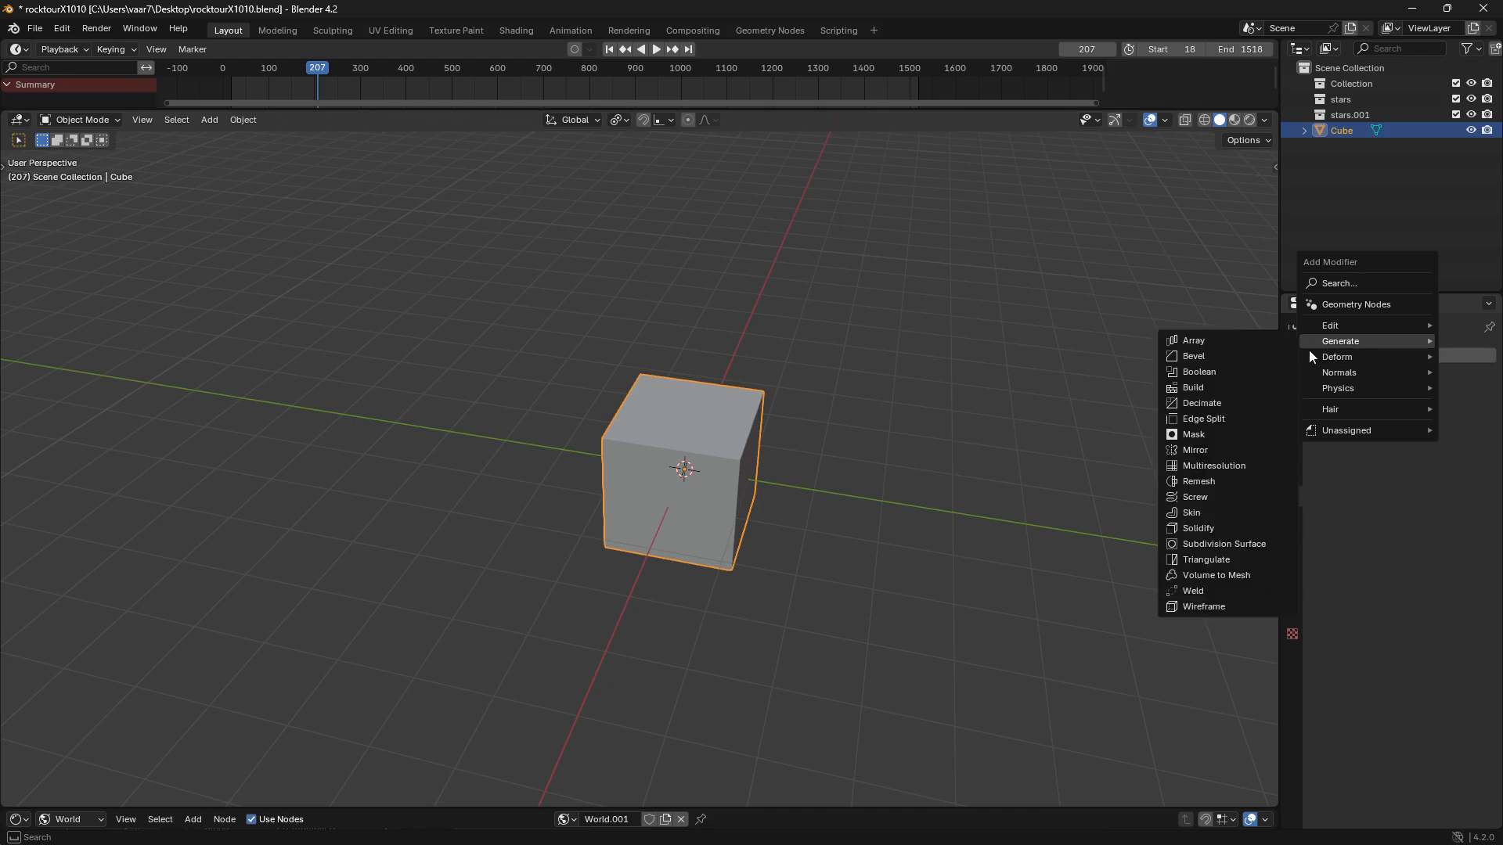
{"action": "left_click", "coordinate": [1252, 546]}
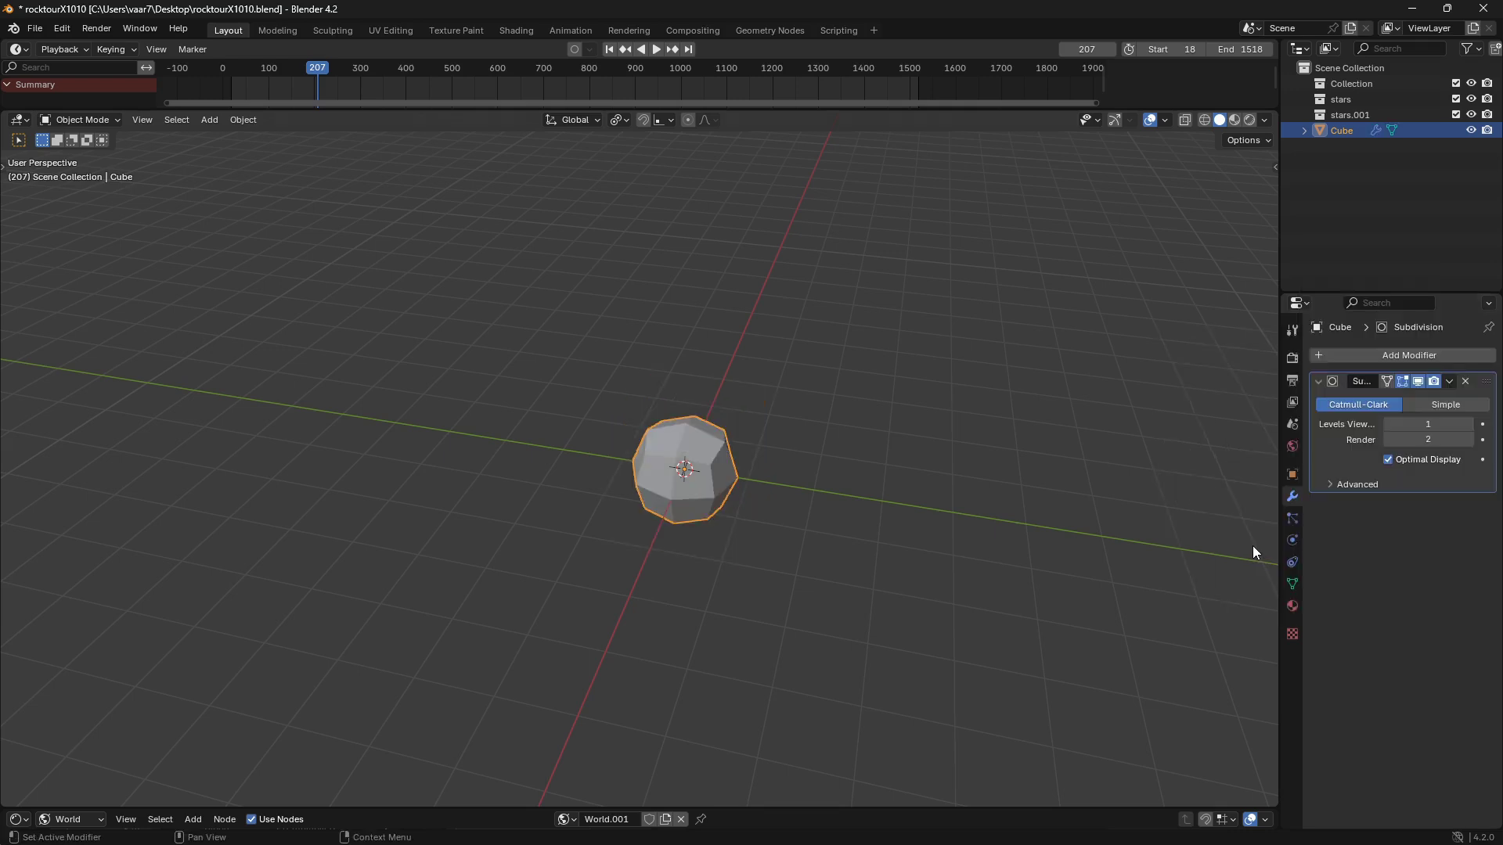
Set the Subdivision Surface modifier's viewport levels and render levels both to 5.
{"action": "left_click", "coordinate": [1470, 424]}
{"action": "left_click", "coordinate": [1469, 424]}
{"action": "left_click", "coordinate": [1470, 424]}
{"action": "left_click", "coordinate": [1470, 424]}
{"action": "left_click", "coordinate": [1469, 440]}
{"action": "left_click", "coordinate": [1468, 440]}
{"action": "left_click", "coordinate": [1466, 440]}
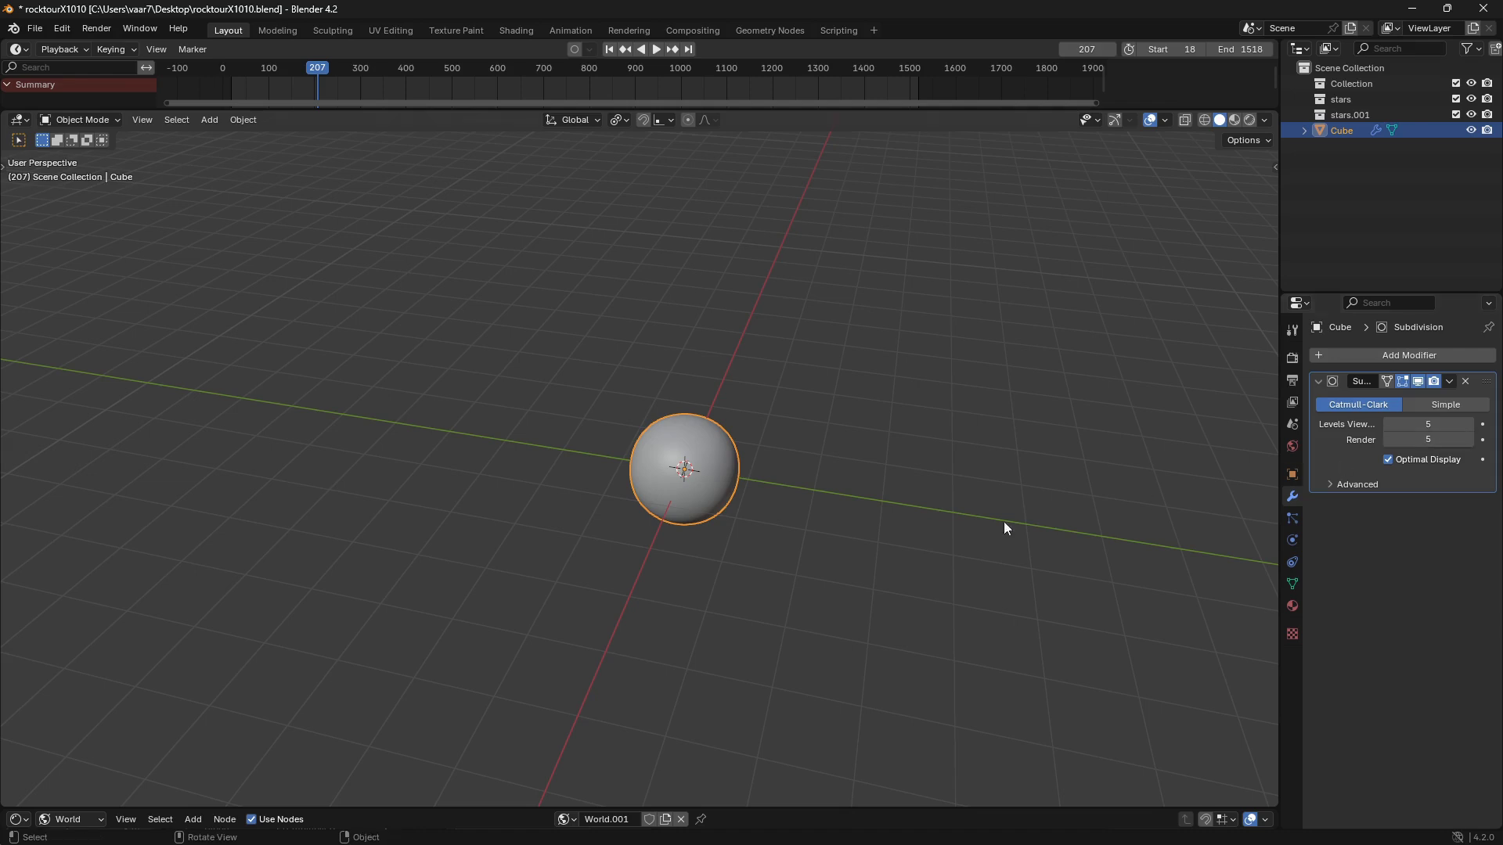
Add a Displace modifier to the subdivided cube and create a new texture for it.
{"action": "middle_click_drag", "start_coordinate": [937, 519], "coordinate": [937, 482], "text": "ctrl"}
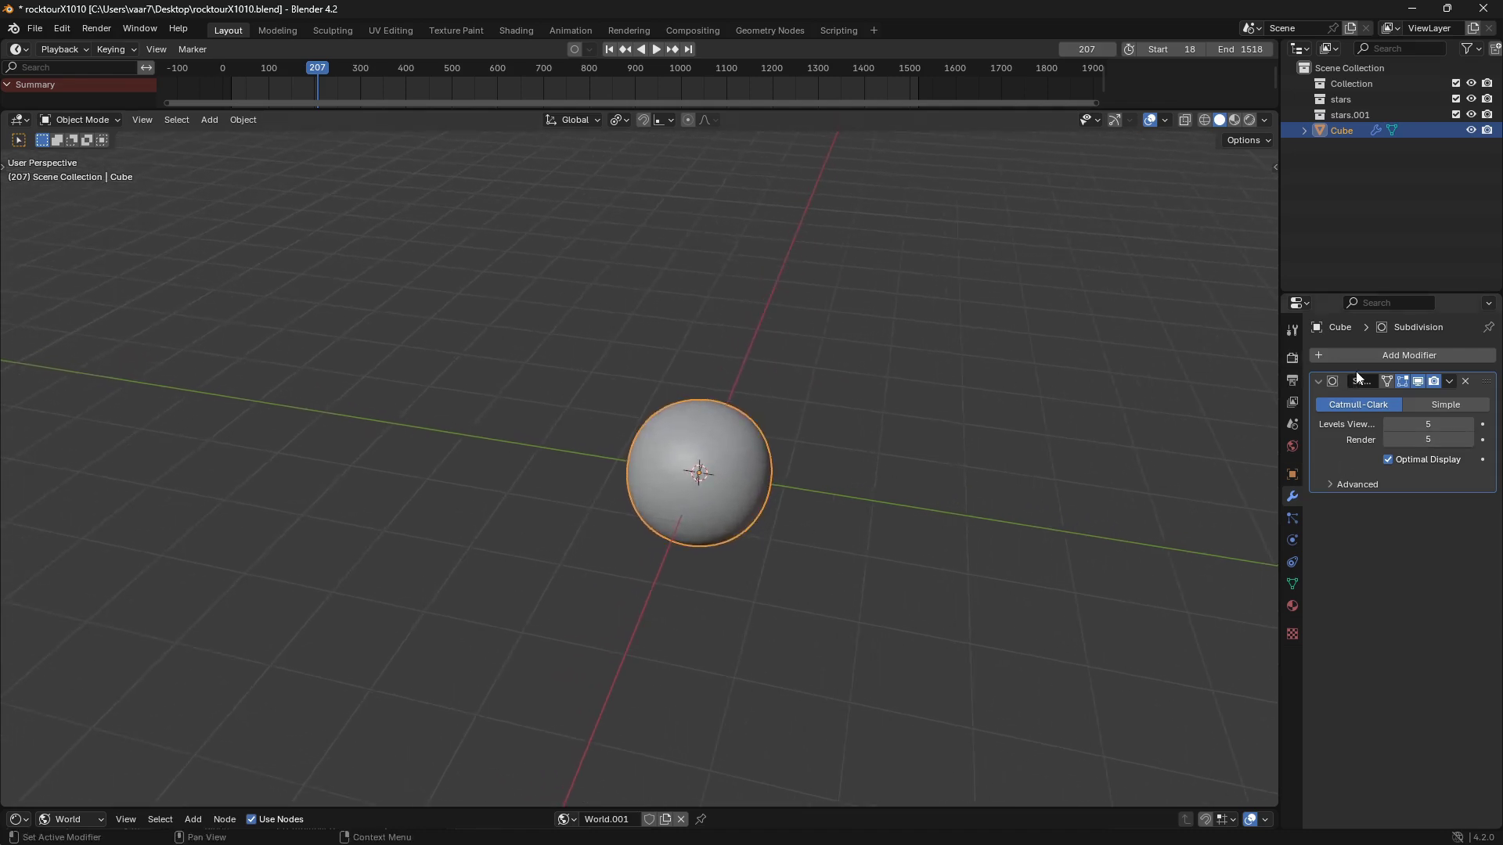
{"action": "left_click", "coordinate": [1378, 359]}
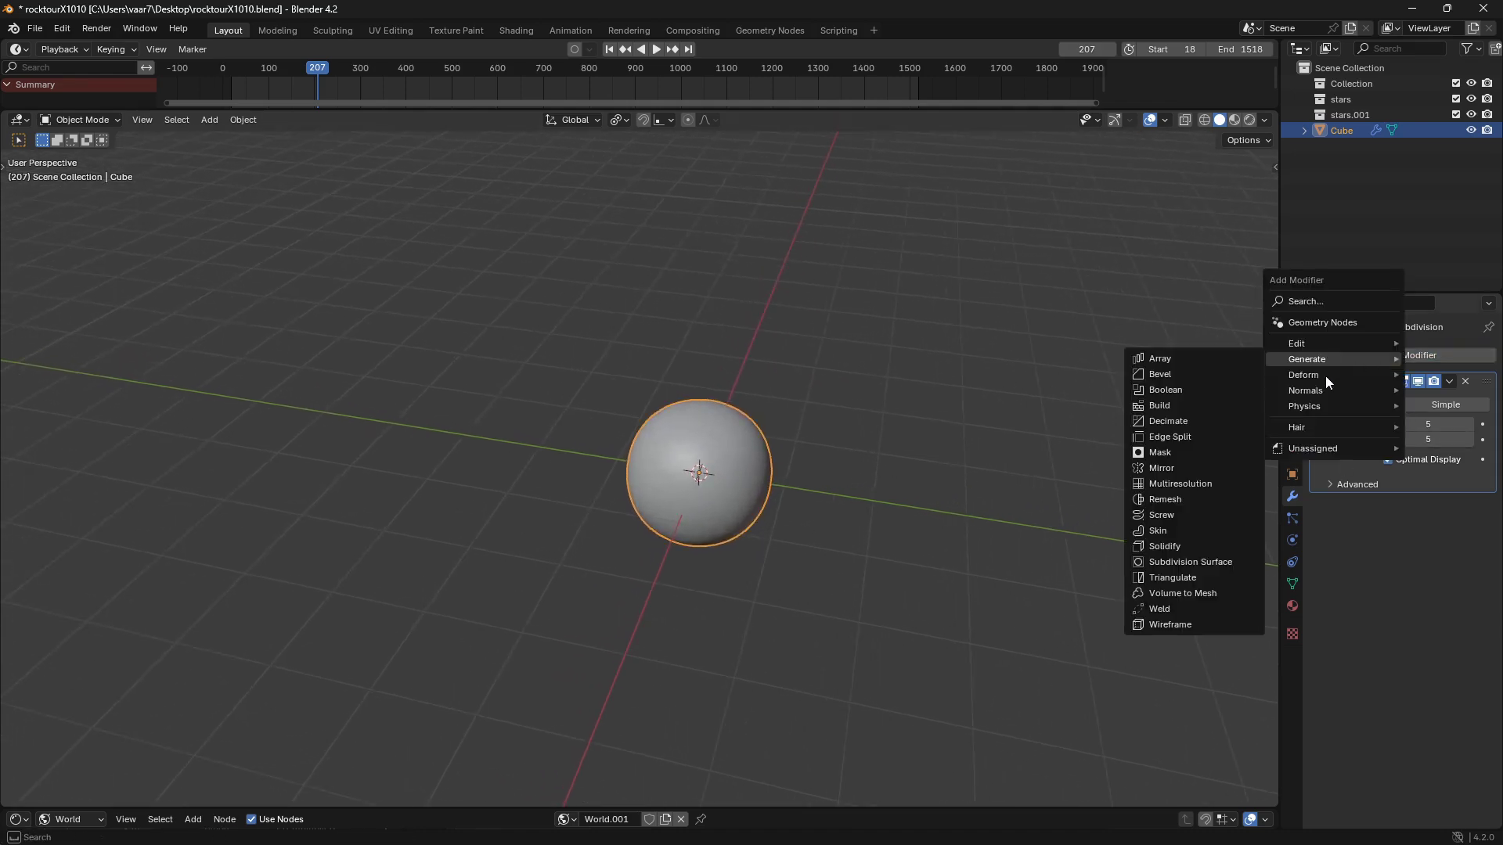
{"action": "mouse_move", "coordinate": [1366, 377]}
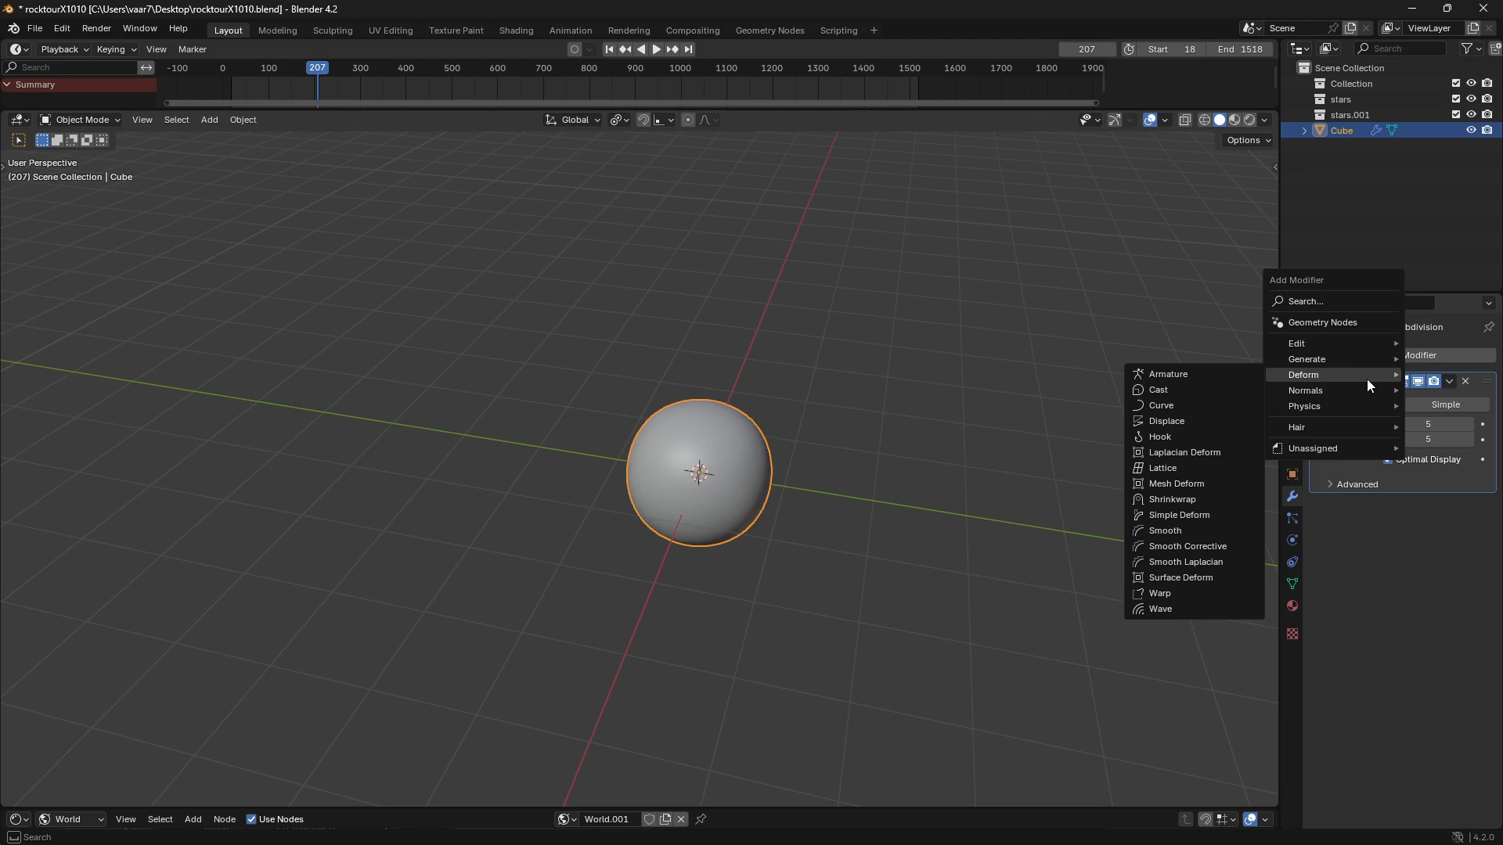
{"action": "left_click", "coordinate": [1184, 421]}
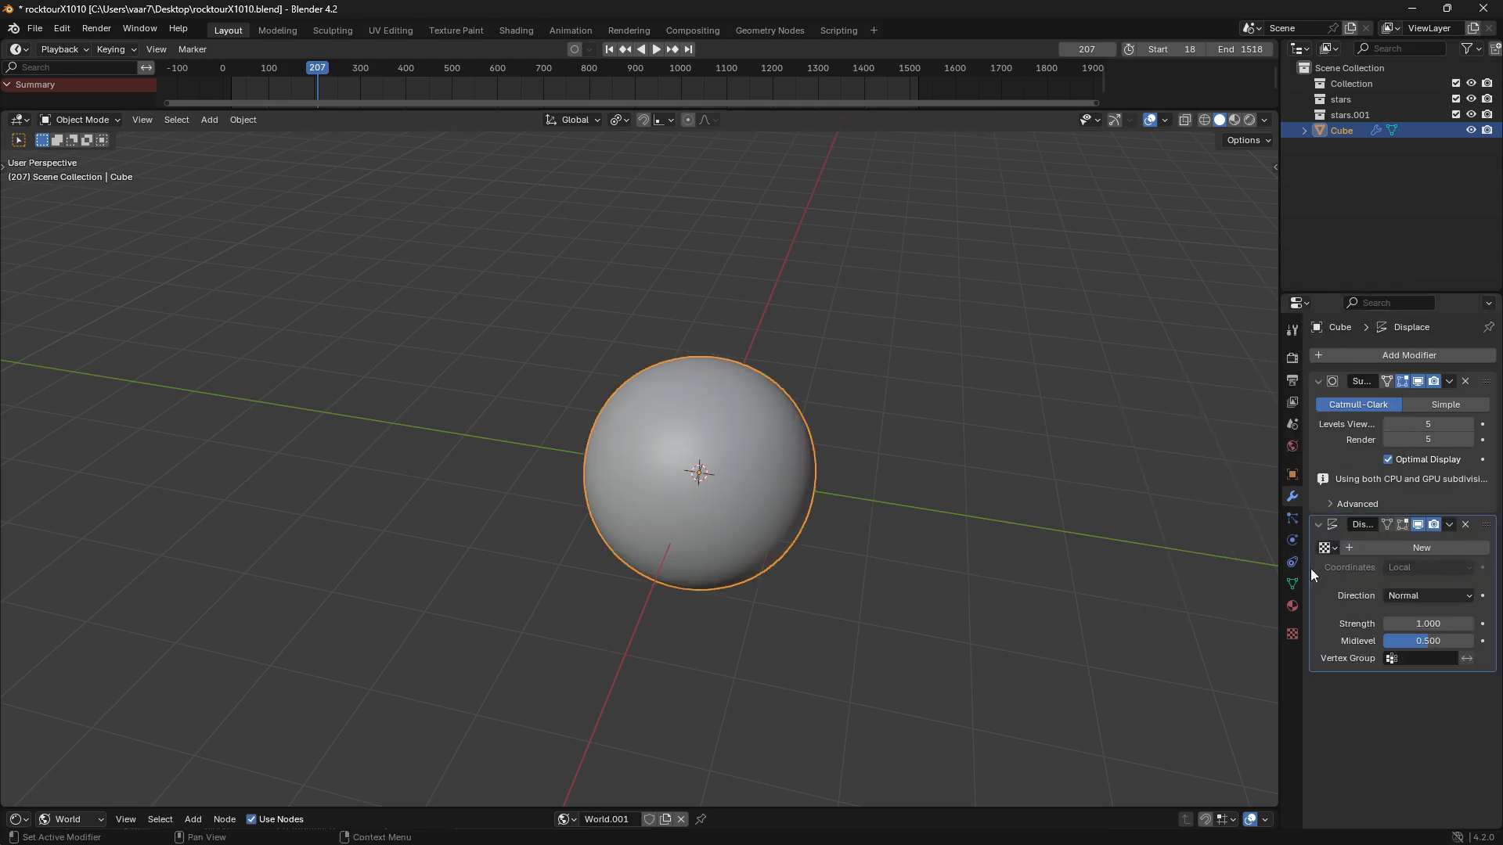
{"action": "left_click", "coordinate": [1440, 547]}
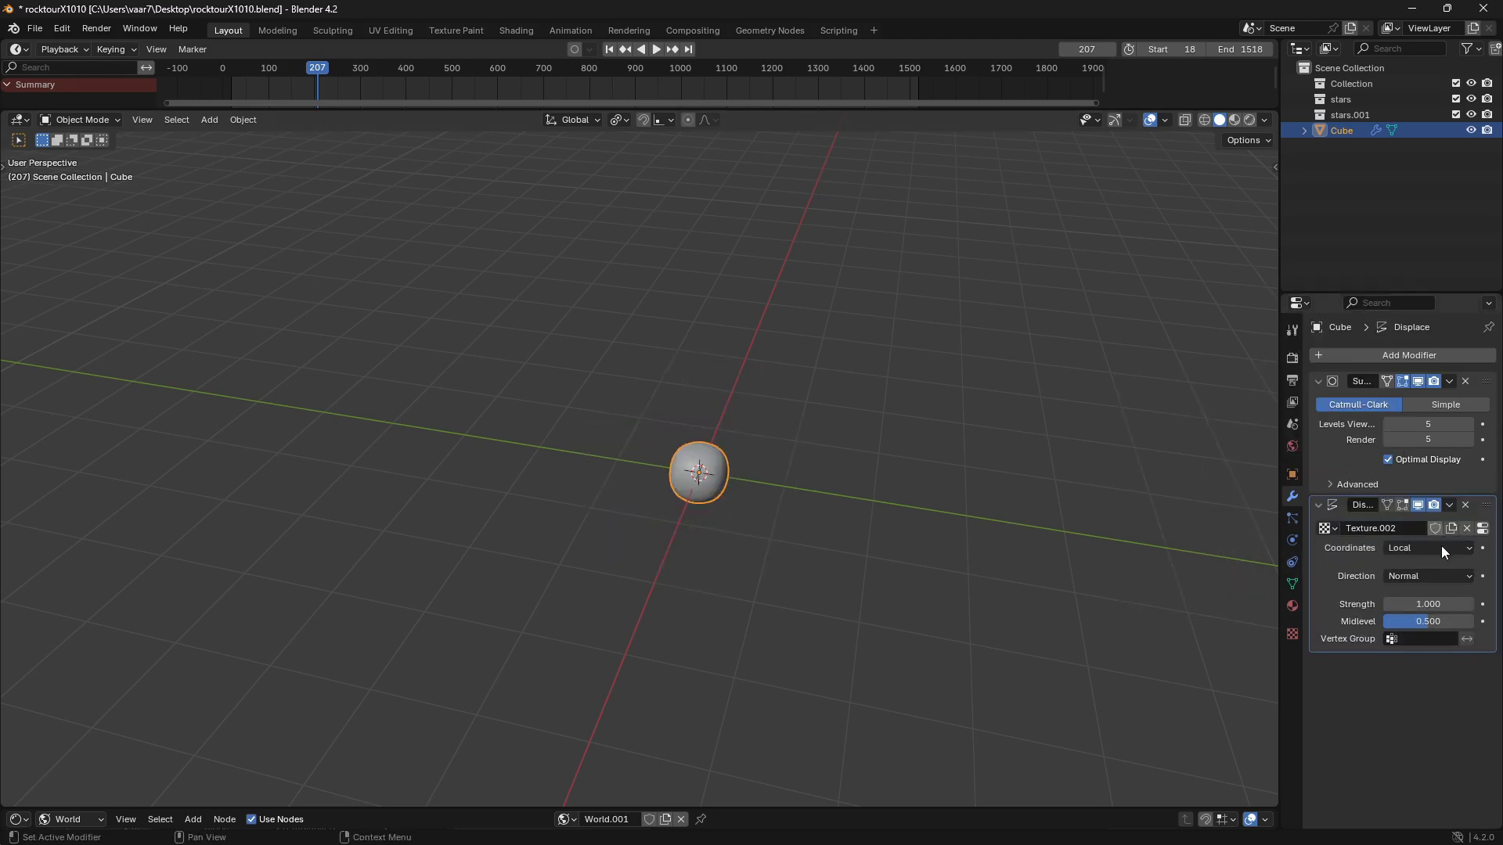
Open the displacement texture's settings and change its type from Image or Movie to Clouds.
{"action": "left_click", "coordinate": [1483, 530]}
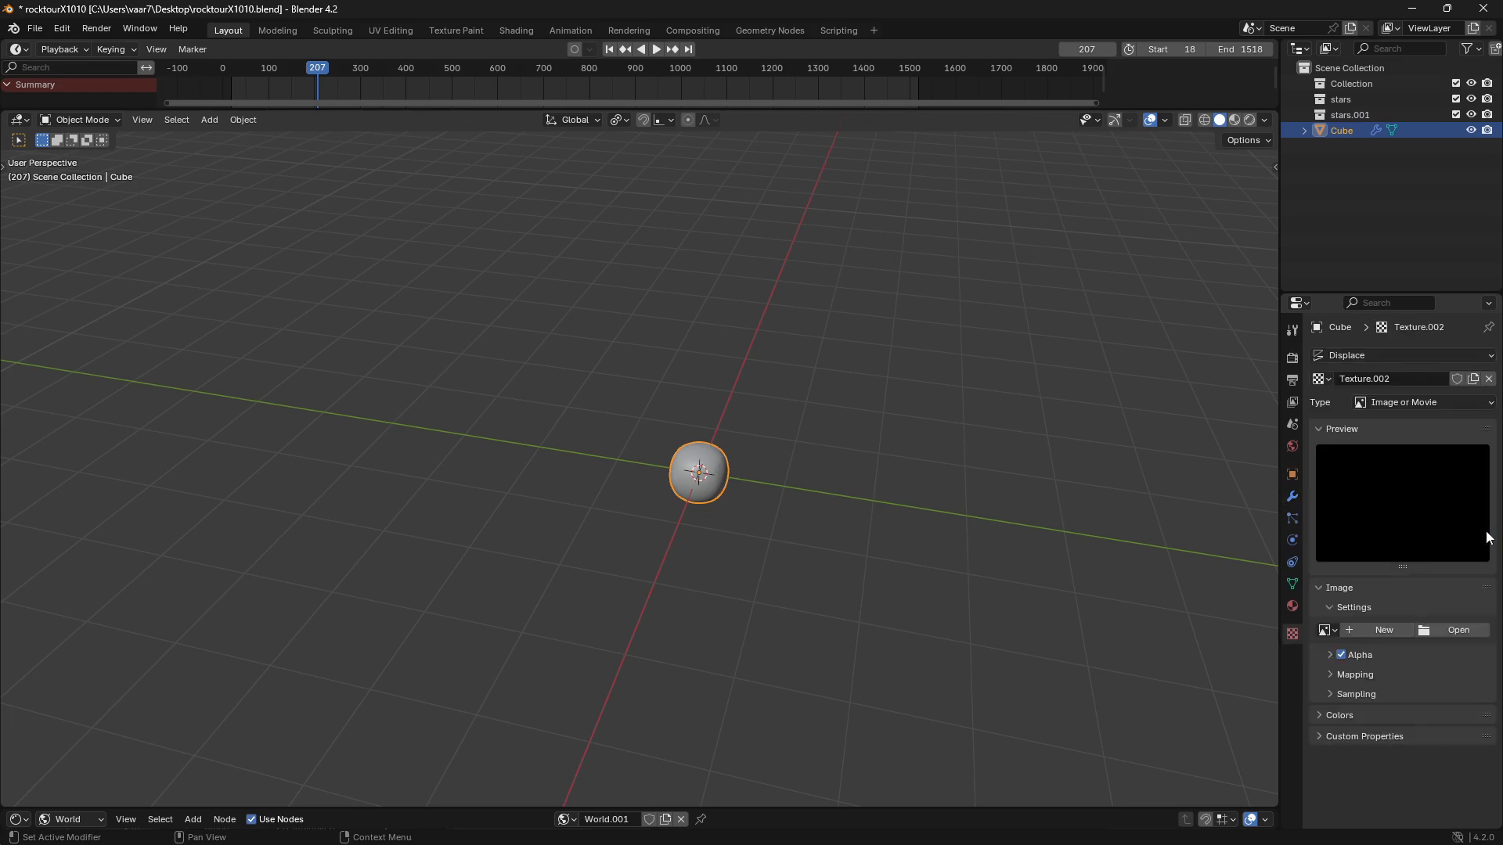
{"action": "left_click", "coordinate": [1469, 401]}
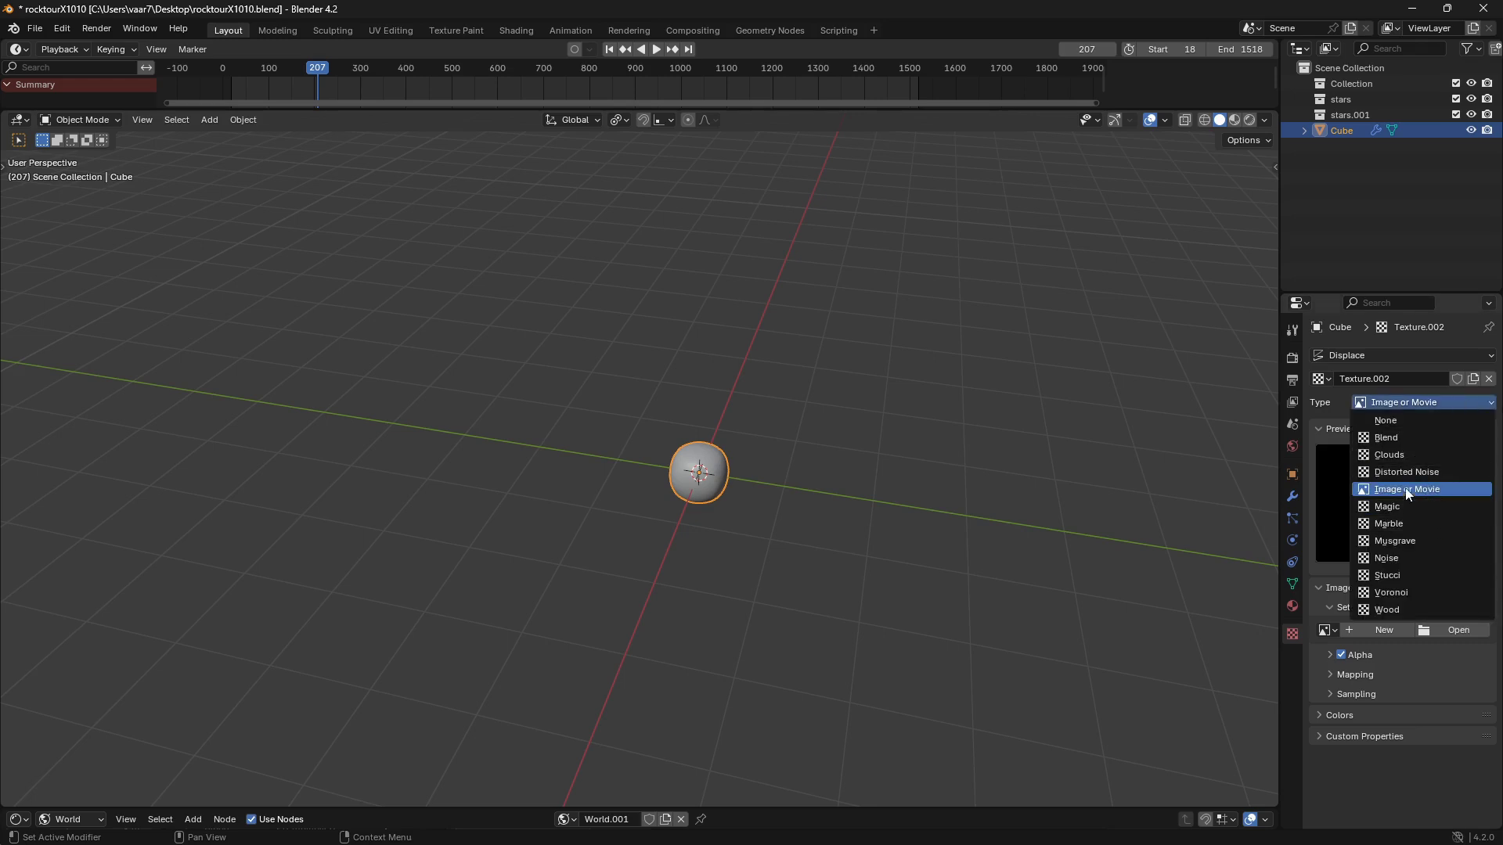
{"action": "left_click", "coordinate": [1406, 452]}
{"action": "scroll", "coordinate": [942, 519], "scroll_direction": "up", "scroll_amount": 8}
{"action": "scroll", "coordinate": [942, 520], "scroll_direction": "down", "scroll_amount": 8}
{"action": "middle_click_drag", "start_coordinate": [939, 519], "coordinate": [887, 474]}
{"action": "scroll", "coordinate": [904, 477], "scroll_direction": "up", "scroll_amount": 3}
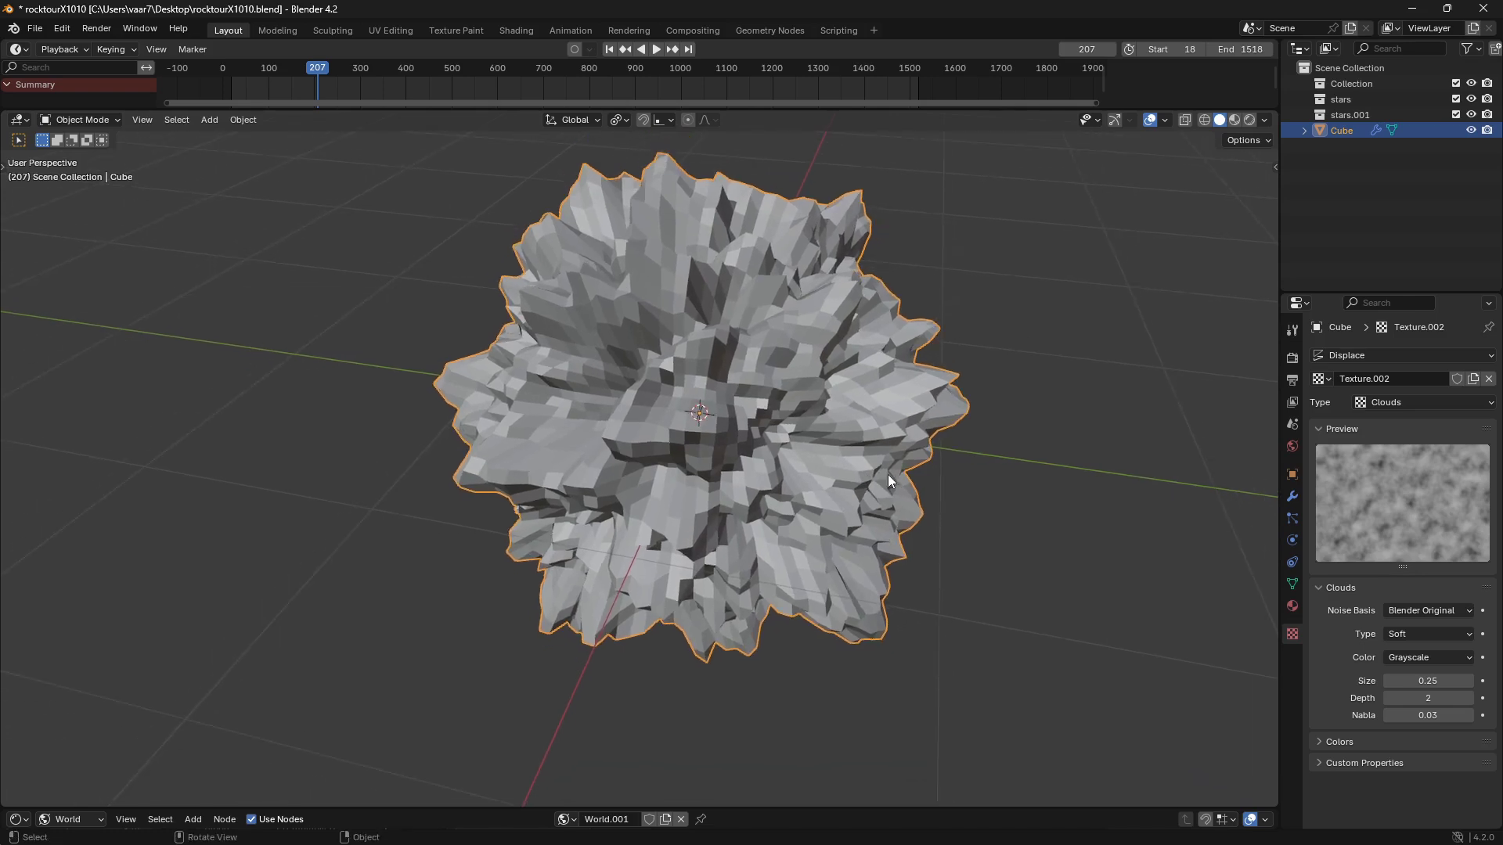
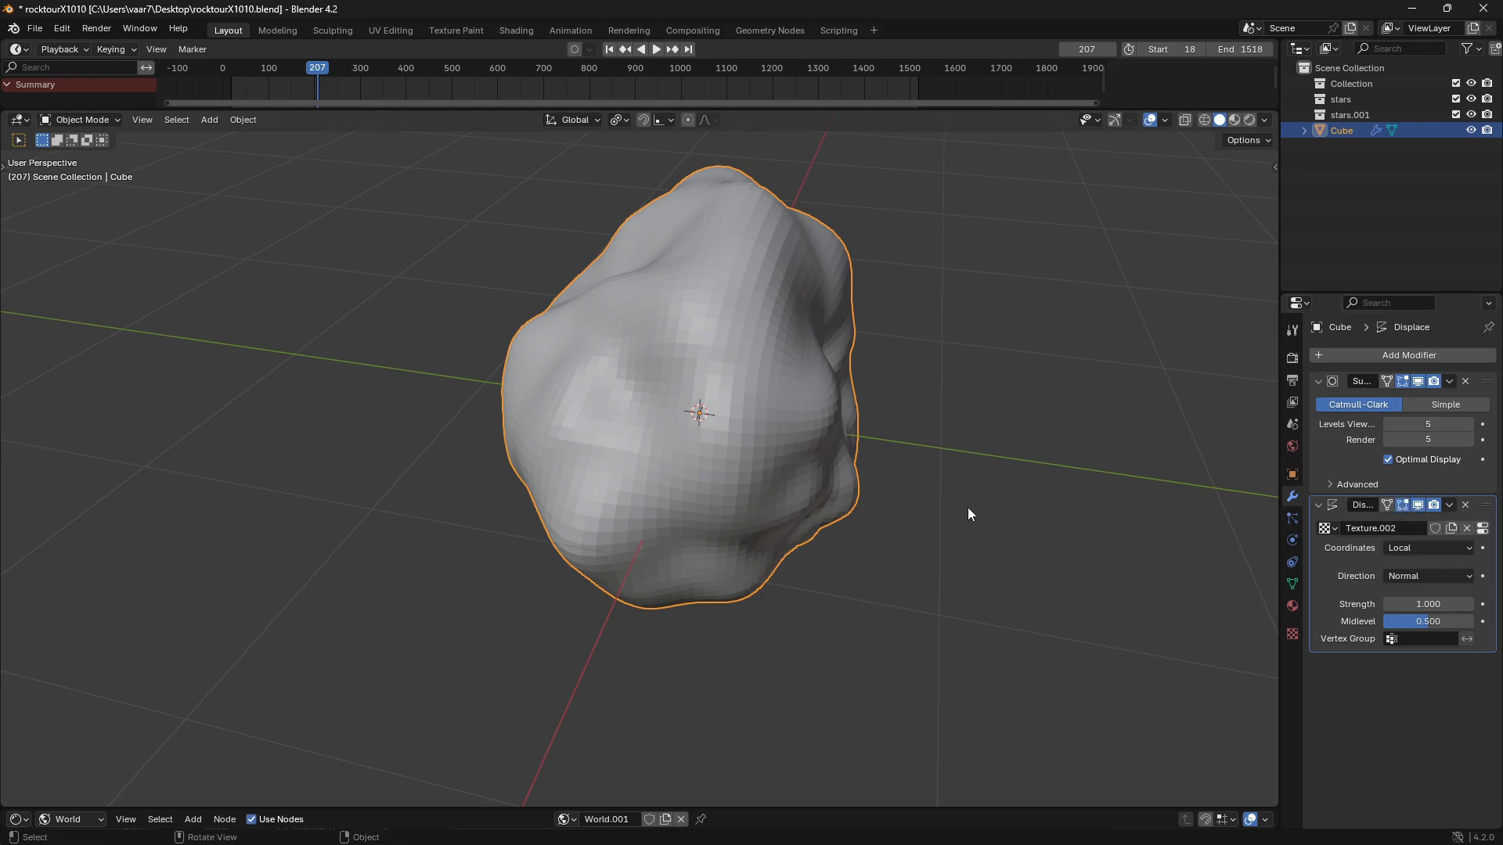
Enter Edit Mode on the rock and pull one top corner vertex outward by about -0.44, 0.97, 0.16 m.
{"action": "key", "text": "Tab"}
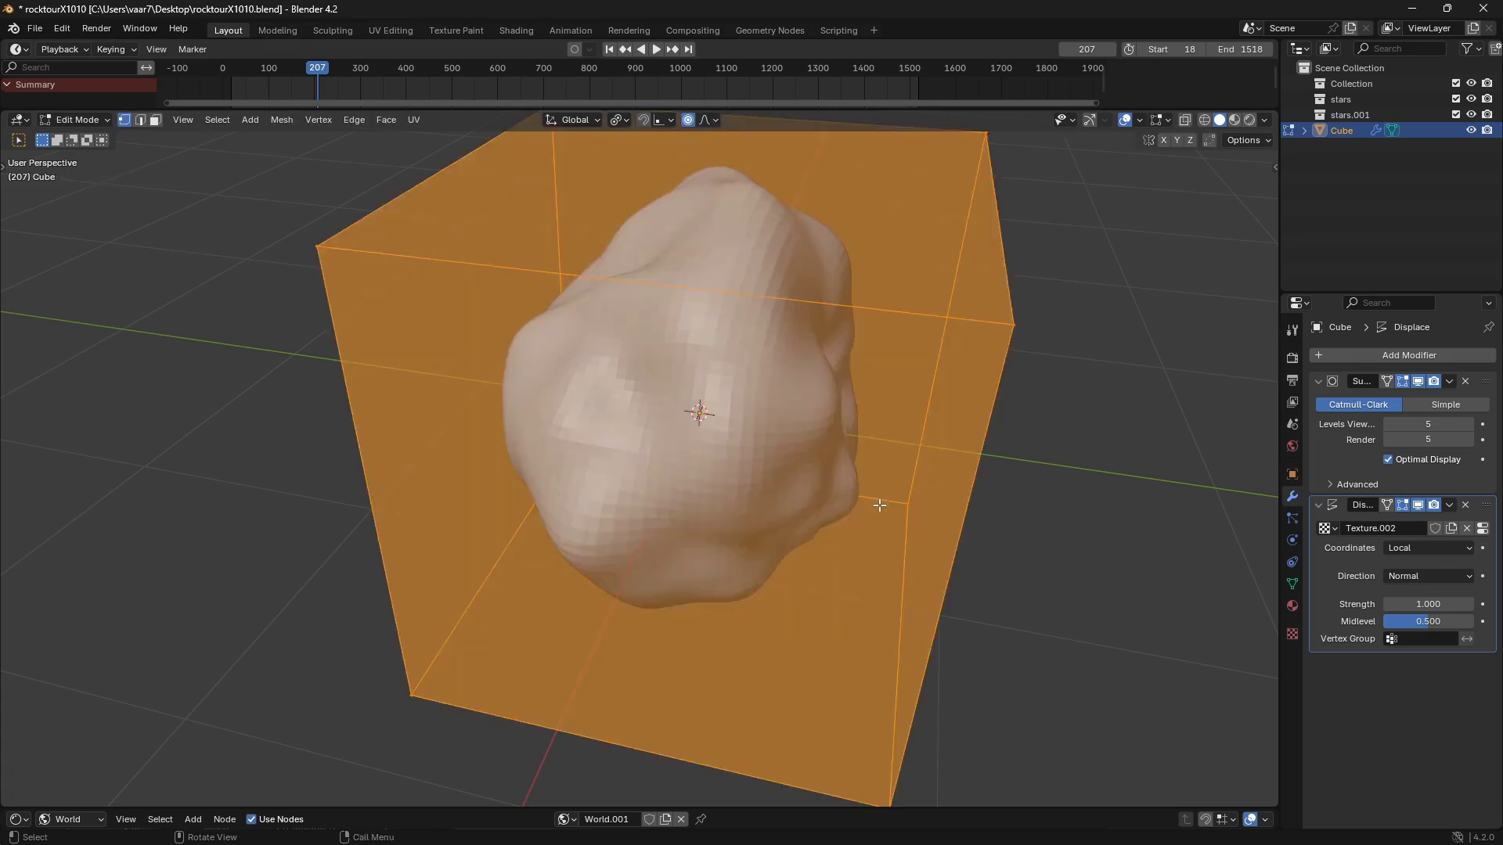
{"action": "scroll", "coordinate": [879, 508], "scroll_direction": "down", "scroll_amount": 3}
{"action": "left_click", "coordinate": [806, 393]}
{"action": "middle_click_drag", "start_coordinate": [865, 429], "coordinate": [859, 419]}
{"action": "key", "text": "g"}
{"action": "left_click", "coordinate": [976, 345]}
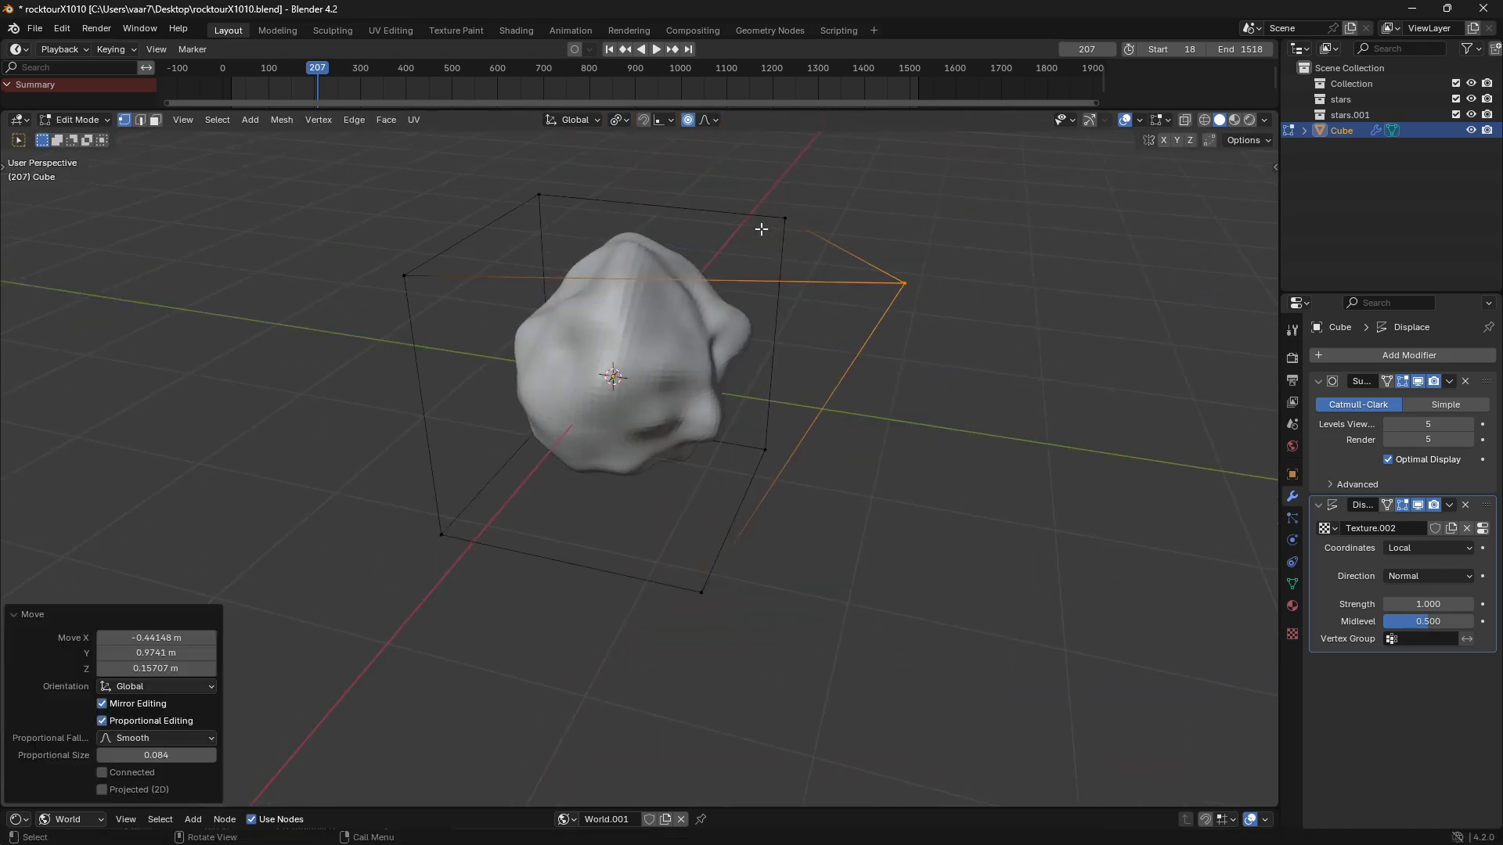
Pull the neighbouring top corner vertex behind it outward by about -0.29, 0.49, 0.18 m.
{"action": "left_click_drag", "start_coordinate": [753, 203], "coordinate": [855, 231]}
{"action": "key", "text": "g"}
{"action": "left_click", "coordinate": [929, 201]}
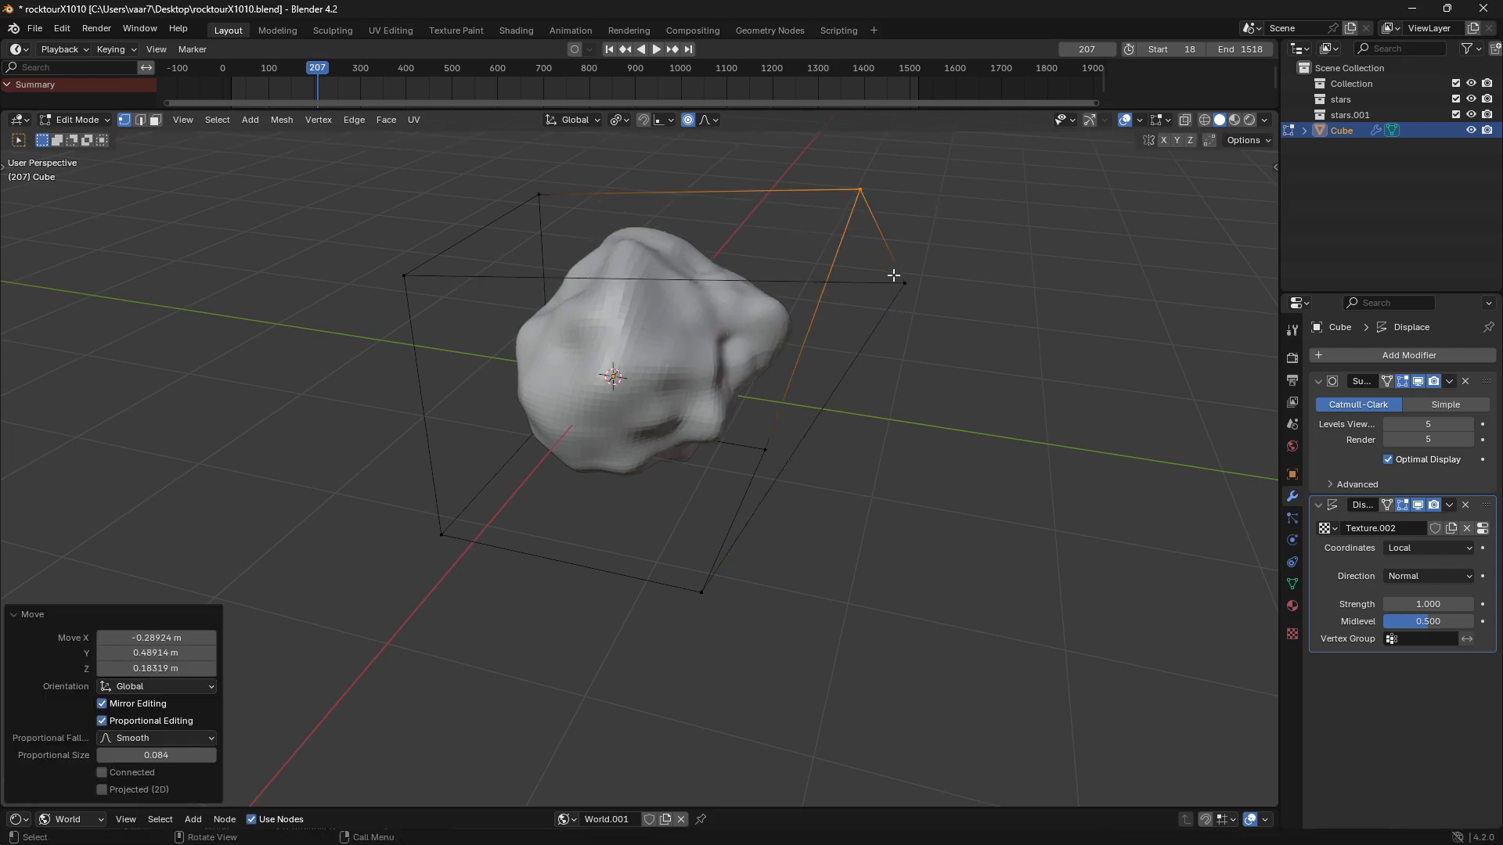
Turn off proportional editing and select the two top corner vertices opposite the ones already moved.
{"action": "key", "text": "o"}
{"action": "key", "text": "b"}
{"action": "left_click_drag", "start_coordinate": [349, 227], "coordinate": [550, 321]}
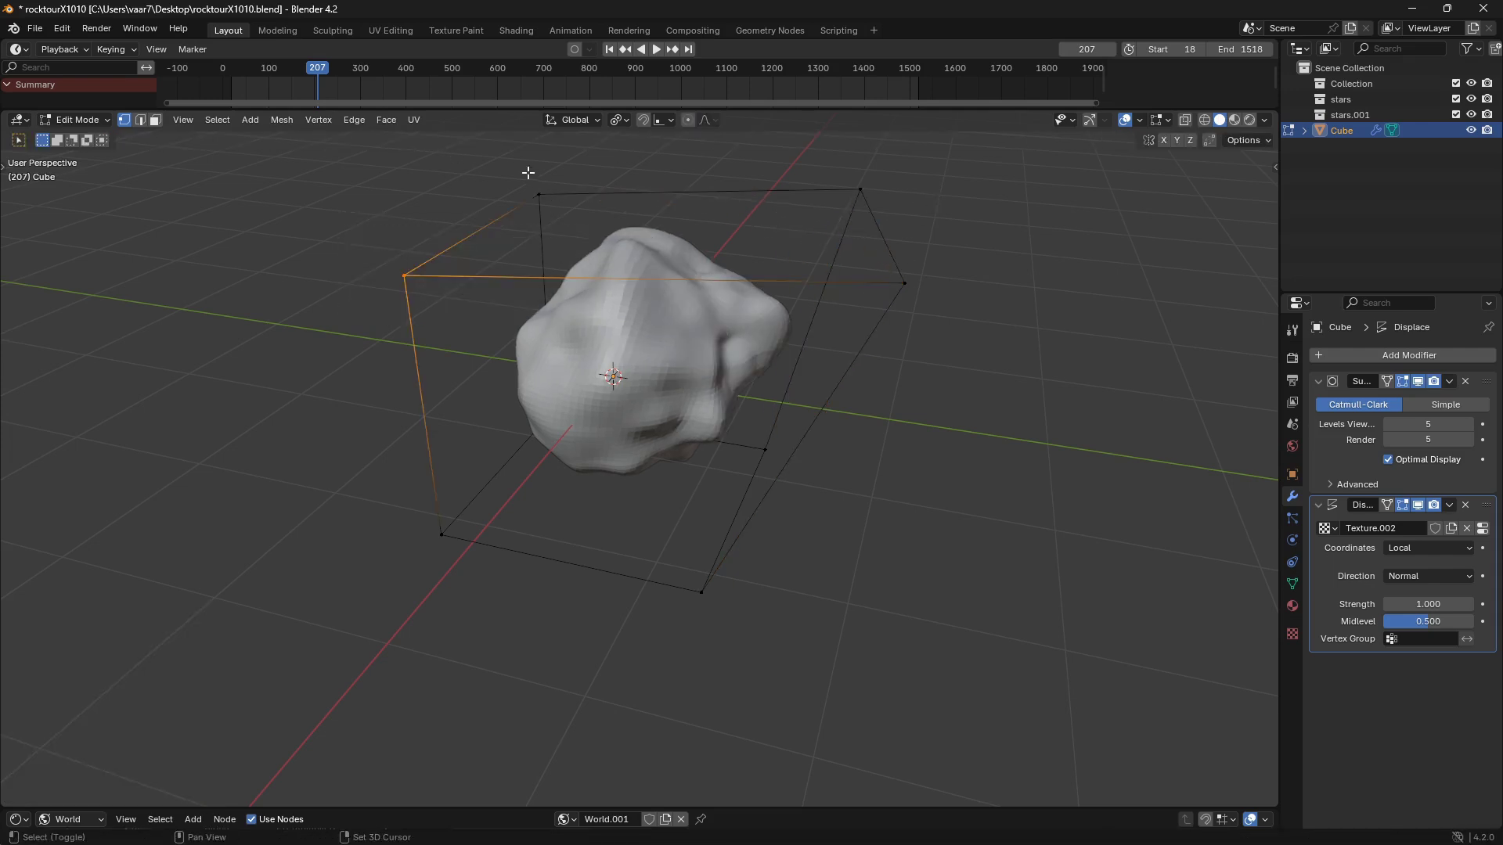
{"action": "left_click", "coordinate": [538, 192], "text": "shift"}
{"action": "key", "text": "x"}
{"action": "left_click", "coordinate": [656, 368]}
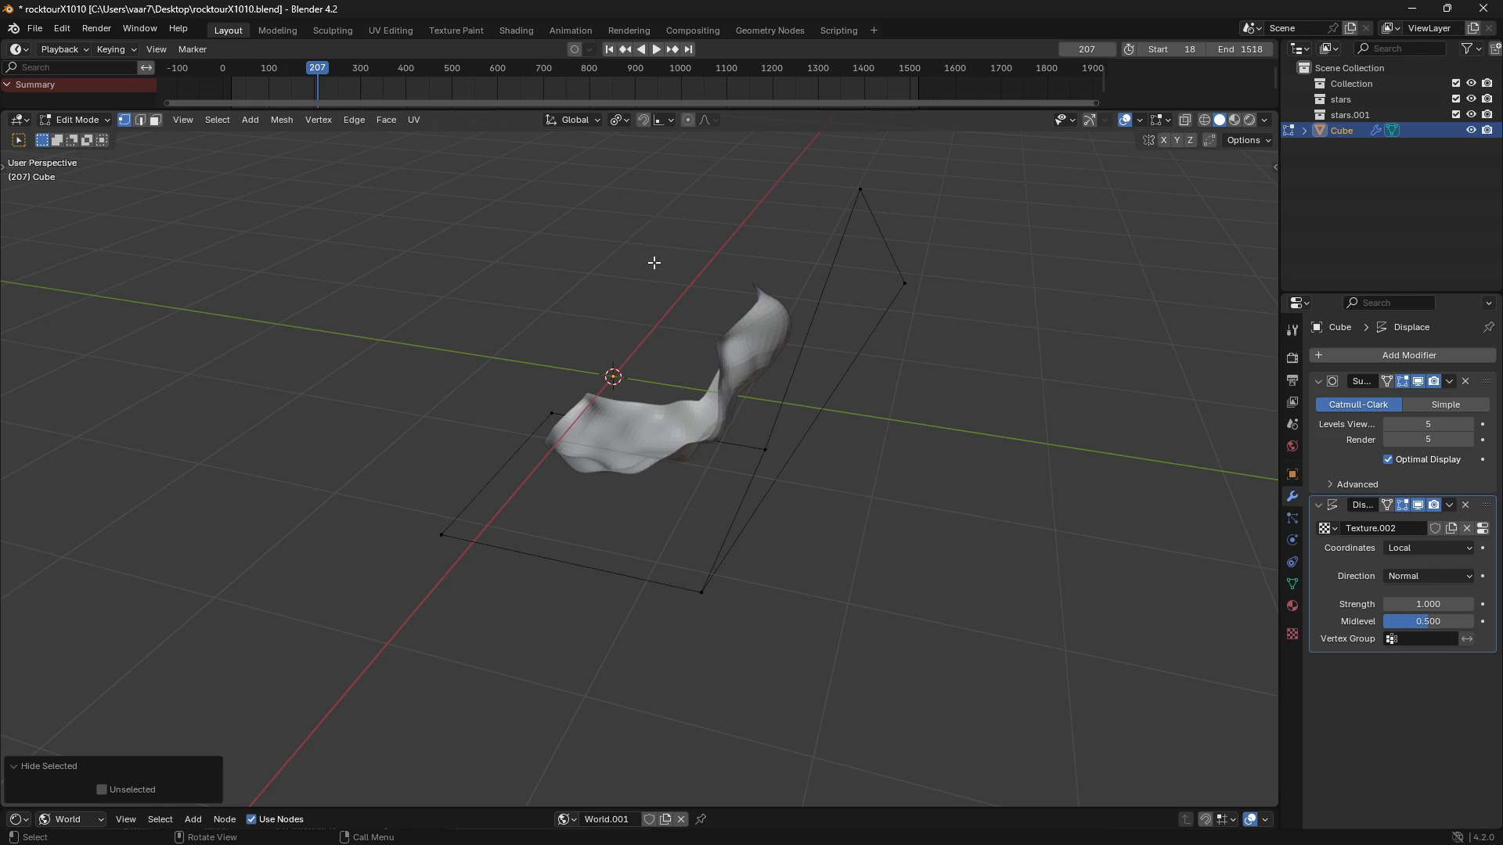
{"action": "key", "text": "ctrl+z"}
Raise the selected top vertex pair by about -1.01, 0.19, 1.46 m and the opposite top pair by about -0.80, -0.43, 1.46 m.
{"action": "key", "text": "g"}
{"action": "left_click", "coordinate": [757, 784]}
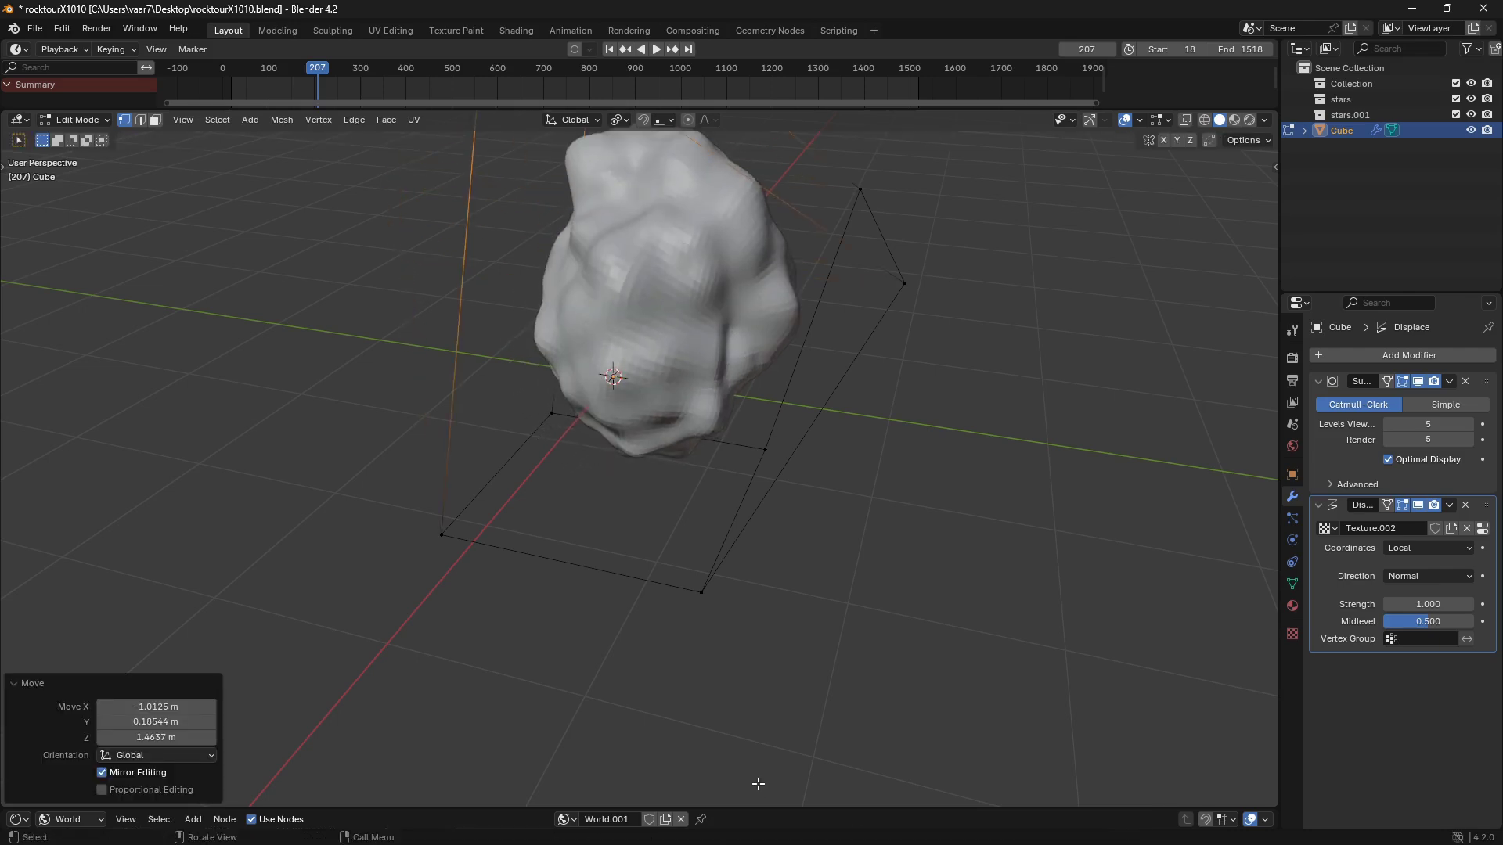
{"action": "middle_click_drag", "start_coordinate": [718, 458], "coordinate": [731, 315]}
{"action": "left_click_drag", "start_coordinate": [731, 316], "coordinate": [932, 477]}
{"action": "key", "text": "g"}
{"action": "left_click", "coordinate": [849, 275]}
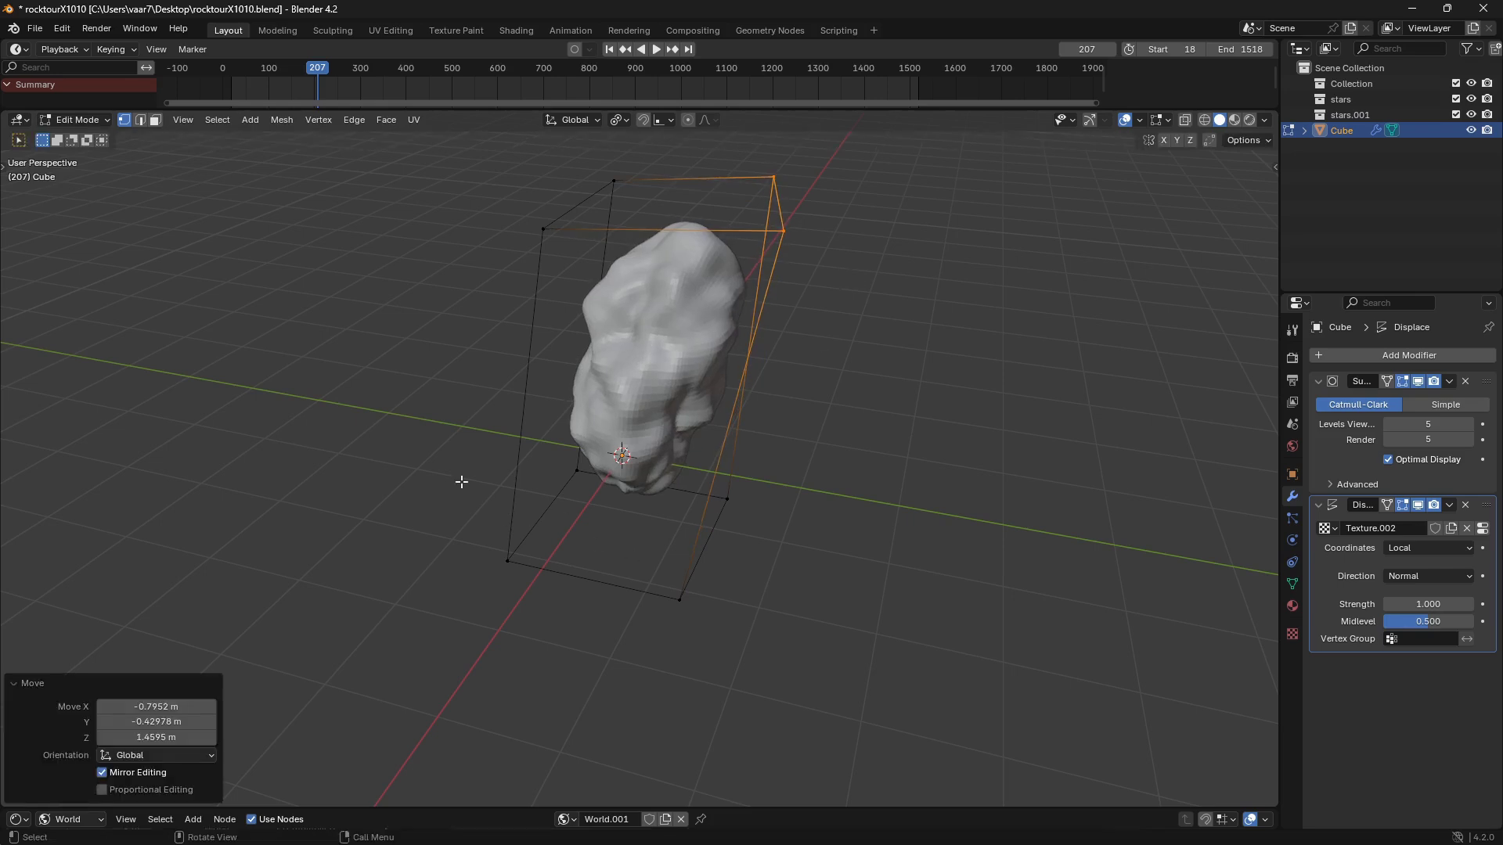
{"action": "left_click_drag", "start_coordinate": [436, 419], "coordinate": [832, 671]}
{"action": "key", "text": "g"}
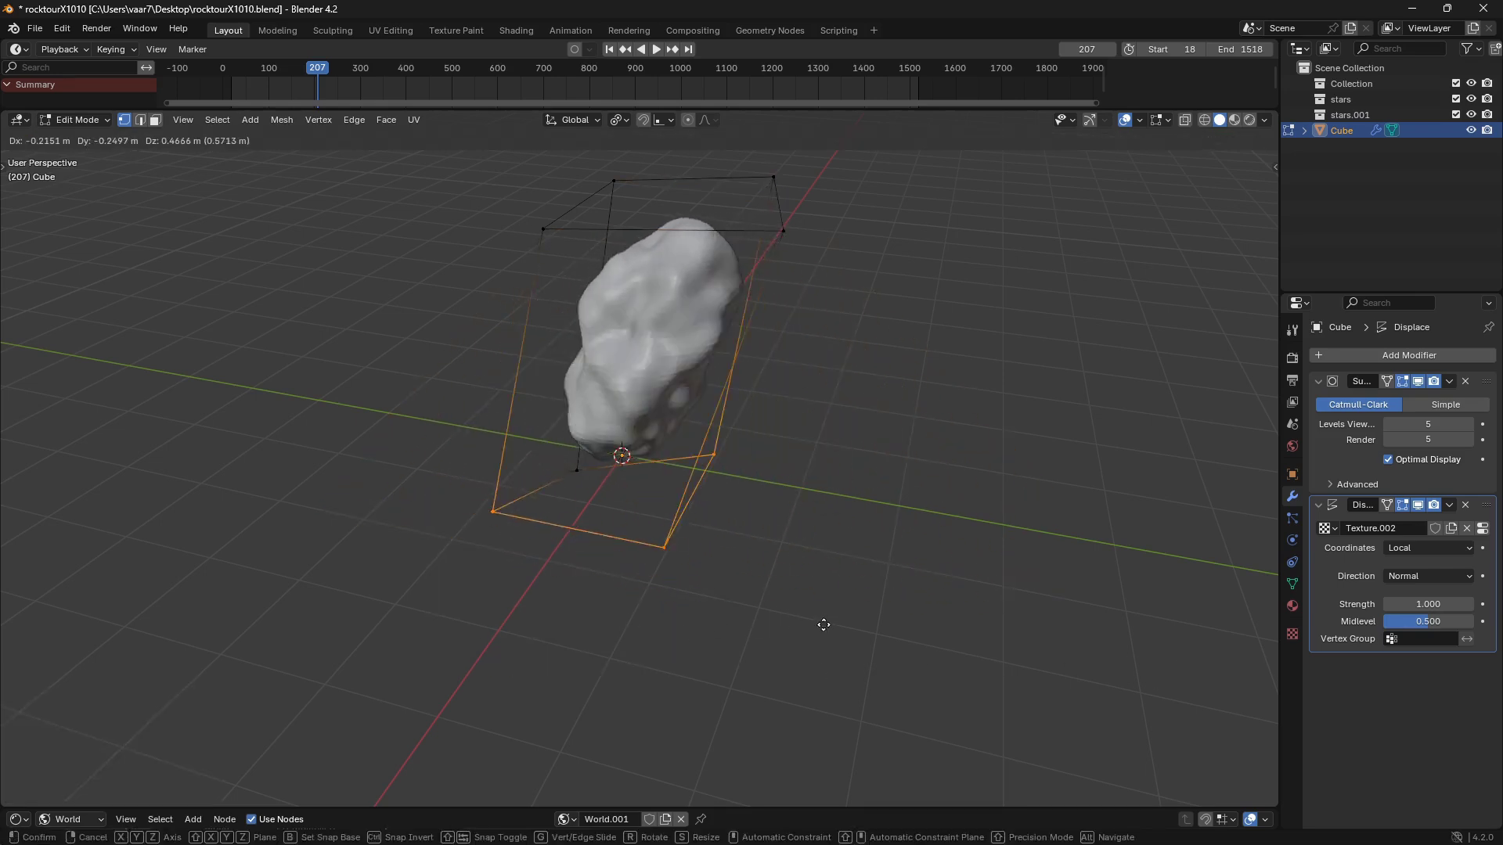
{"action": "key", "text": "Escape"}
Pull one bottom corner vertex of the rock over 3 m along negative Y and the adjacent bottom corner about 1 m down and outward.
{"action": "left_click_drag", "start_coordinate": [507, 413], "coordinate": [661, 601]}
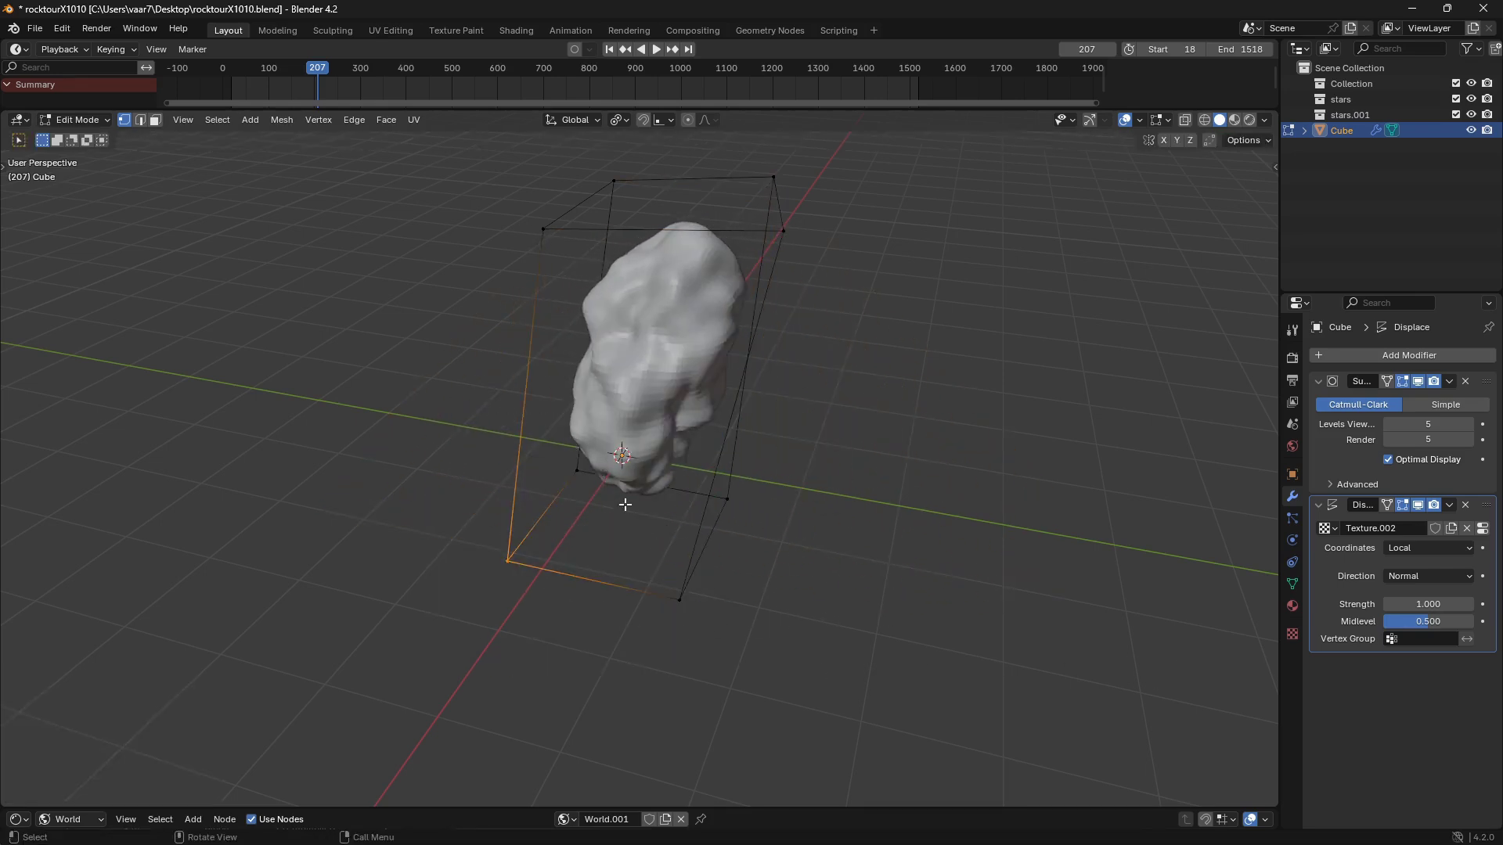
{"action": "left_click_drag", "start_coordinate": [552, 443], "coordinate": [593, 492]}
{"action": "middle_click_drag", "start_coordinate": [593, 491], "coordinate": [692, 459]}
{"action": "left_click_drag", "start_coordinate": [691, 459], "coordinate": [785, 519]}
{"action": "key", "text": "g"}
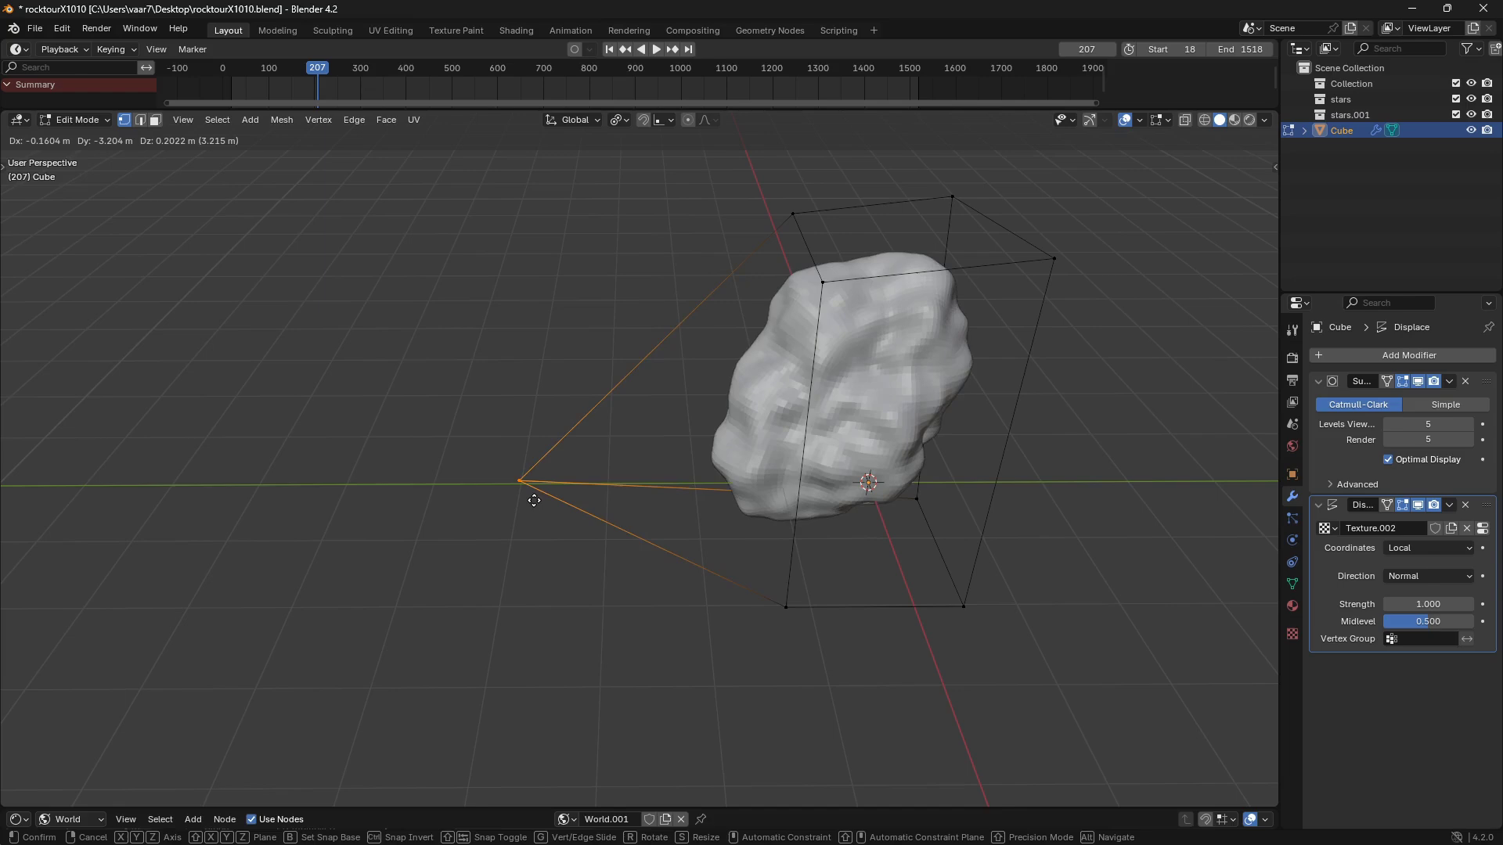
{"action": "left_click", "coordinate": [496, 502]}
{"action": "left_click_drag", "start_coordinate": [702, 563], "coordinate": [806, 630]}
{"action": "key", "text": "g"}
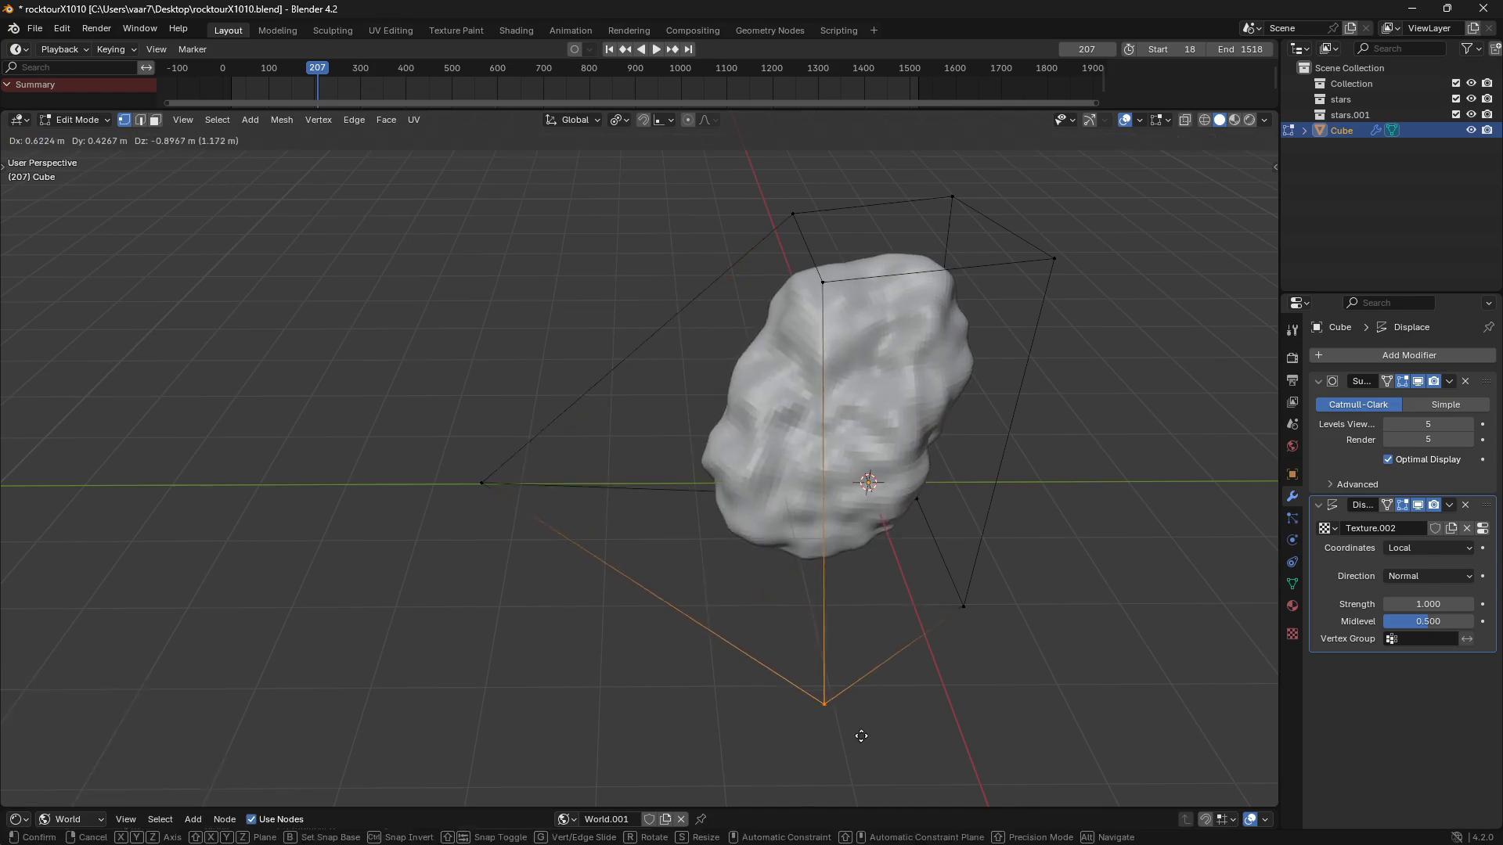
{"action": "left_click", "coordinate": [837, 696]}
Move one top corner vertex by about -0.47, -2.41, 0.65 m and the adjacent top corner by about 0.86, -1.10, 0.03 m.
{"action": "left_click_drag", "start_coordinate": [749, 224], "coordinate": [810, 199]}
{"action": "key", "text": "g"}
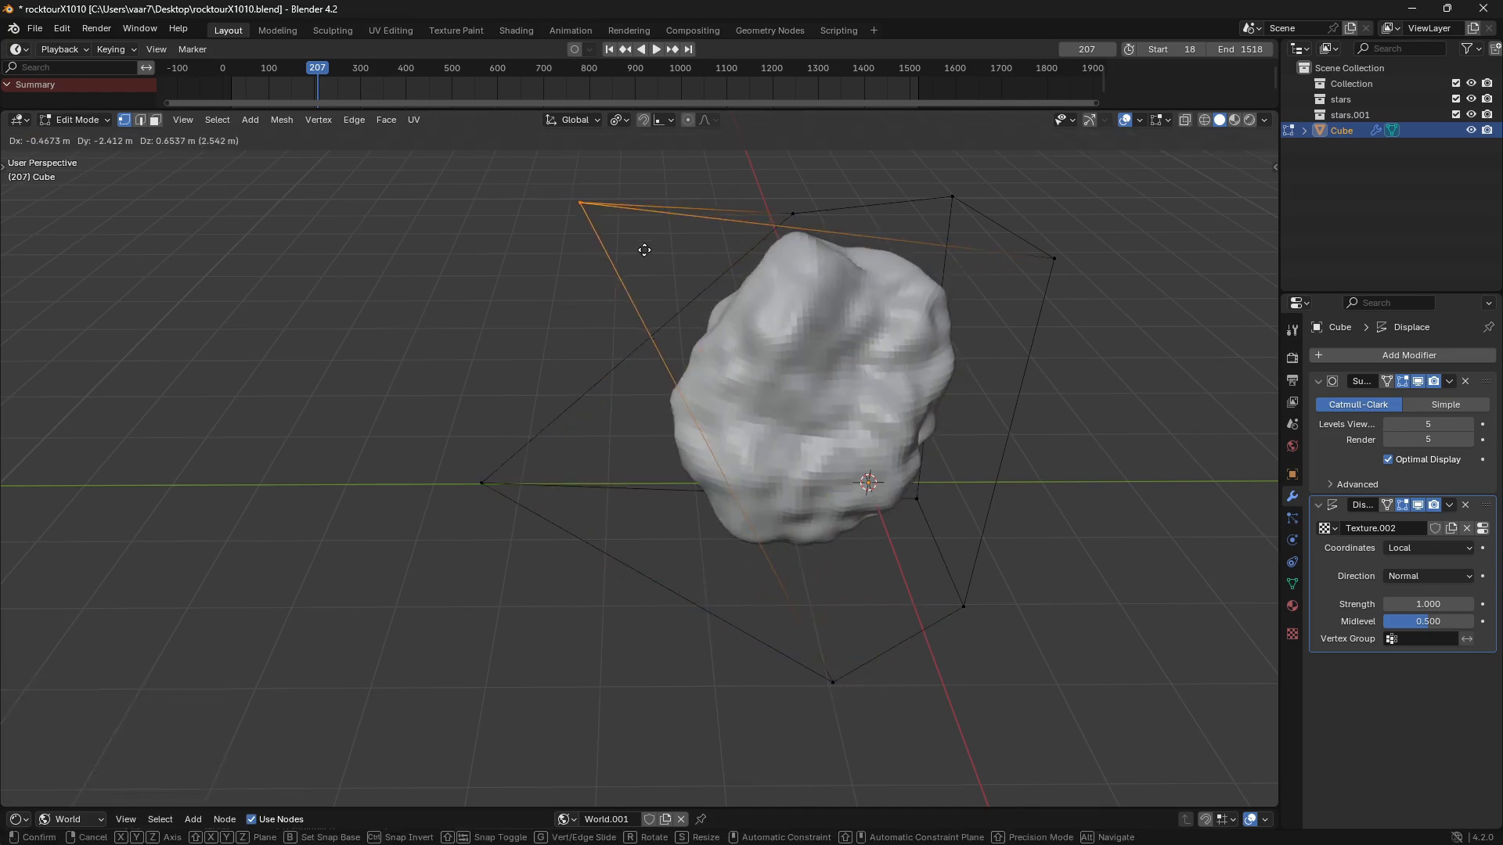
{"action": "left_click", "coordinate": [638, 235]}
{"action": "middle_click_drag", "start_coordinate": [638, 235], "coordinate": [704, 402]}
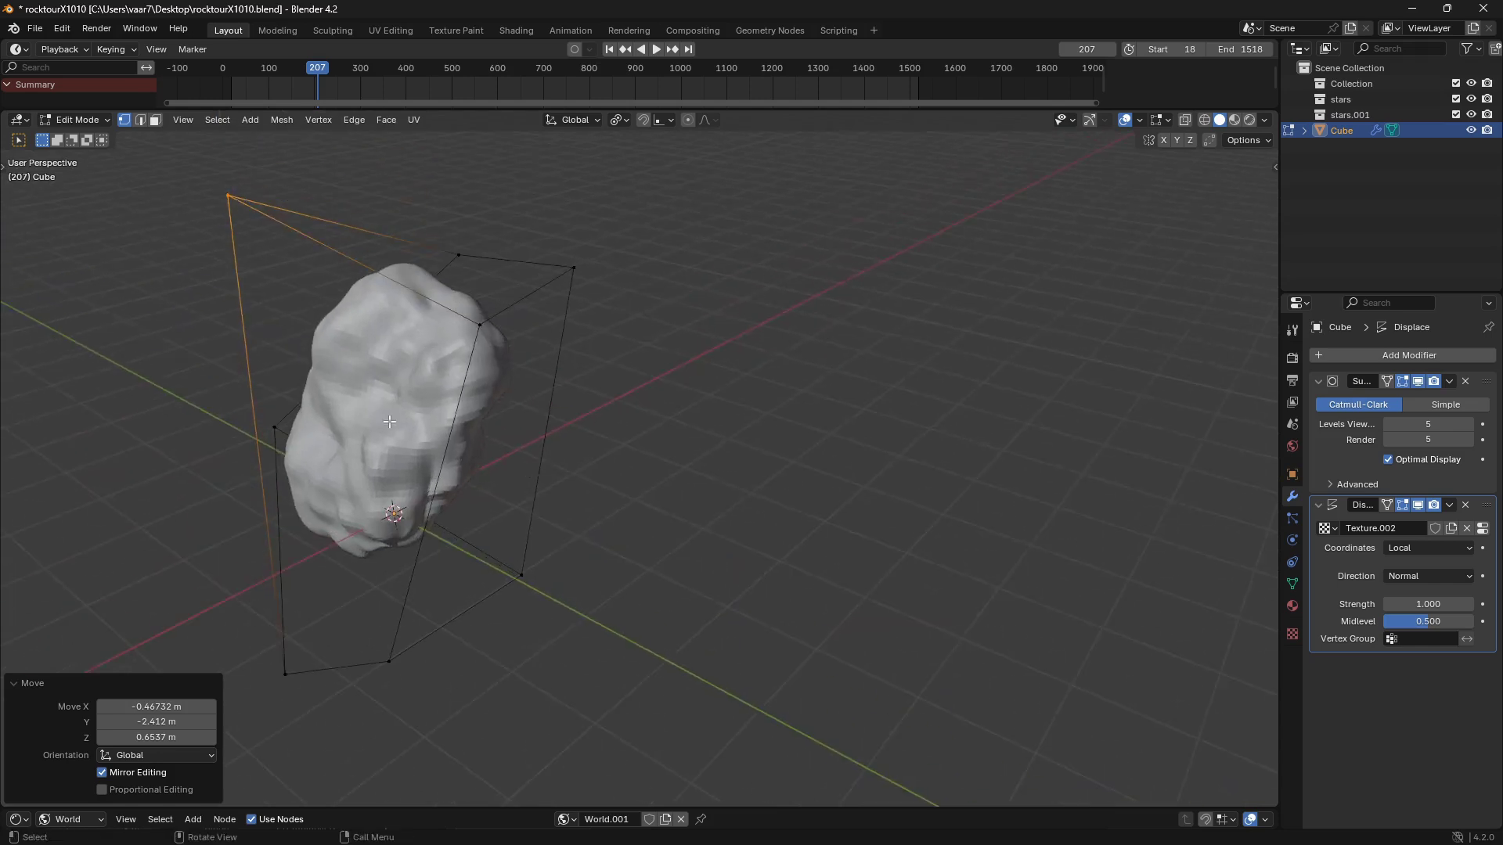
{"action": "left_click_drag", "start_coordinate": [384, 286], "coordinate": [464, 341]}
{"action": "key", "text": "g"}
{"action": "left_click", "coordinate": [470, 360]}
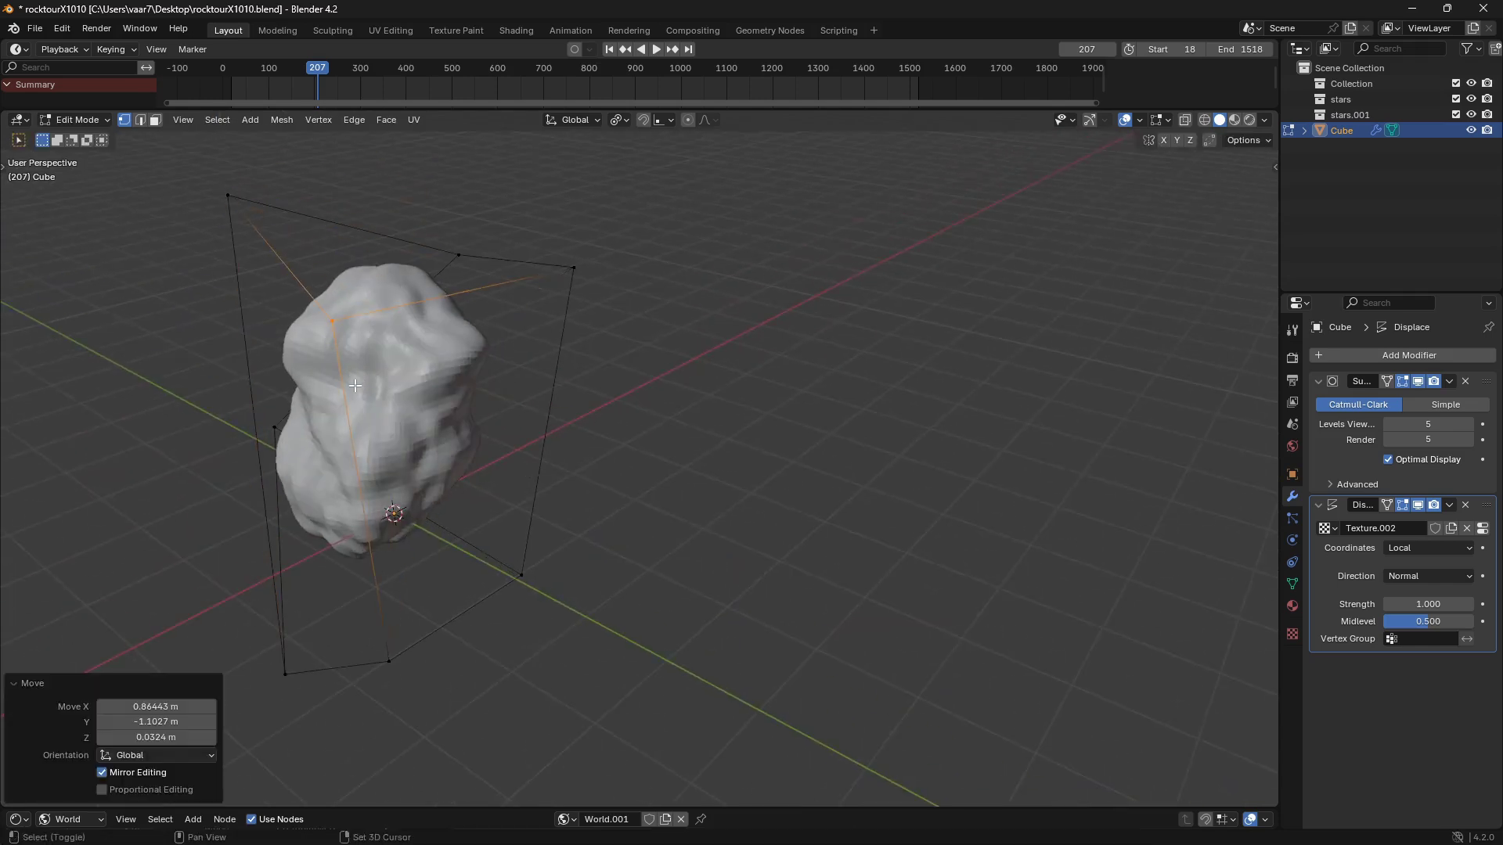
Return to Object Mode and apply smooth shading to the rock.
{"action": "middle_click_drag", "start_coordinate": [470, 360], "coordinate": [505, 413]}
{"action": "key", "text": "Tab"}
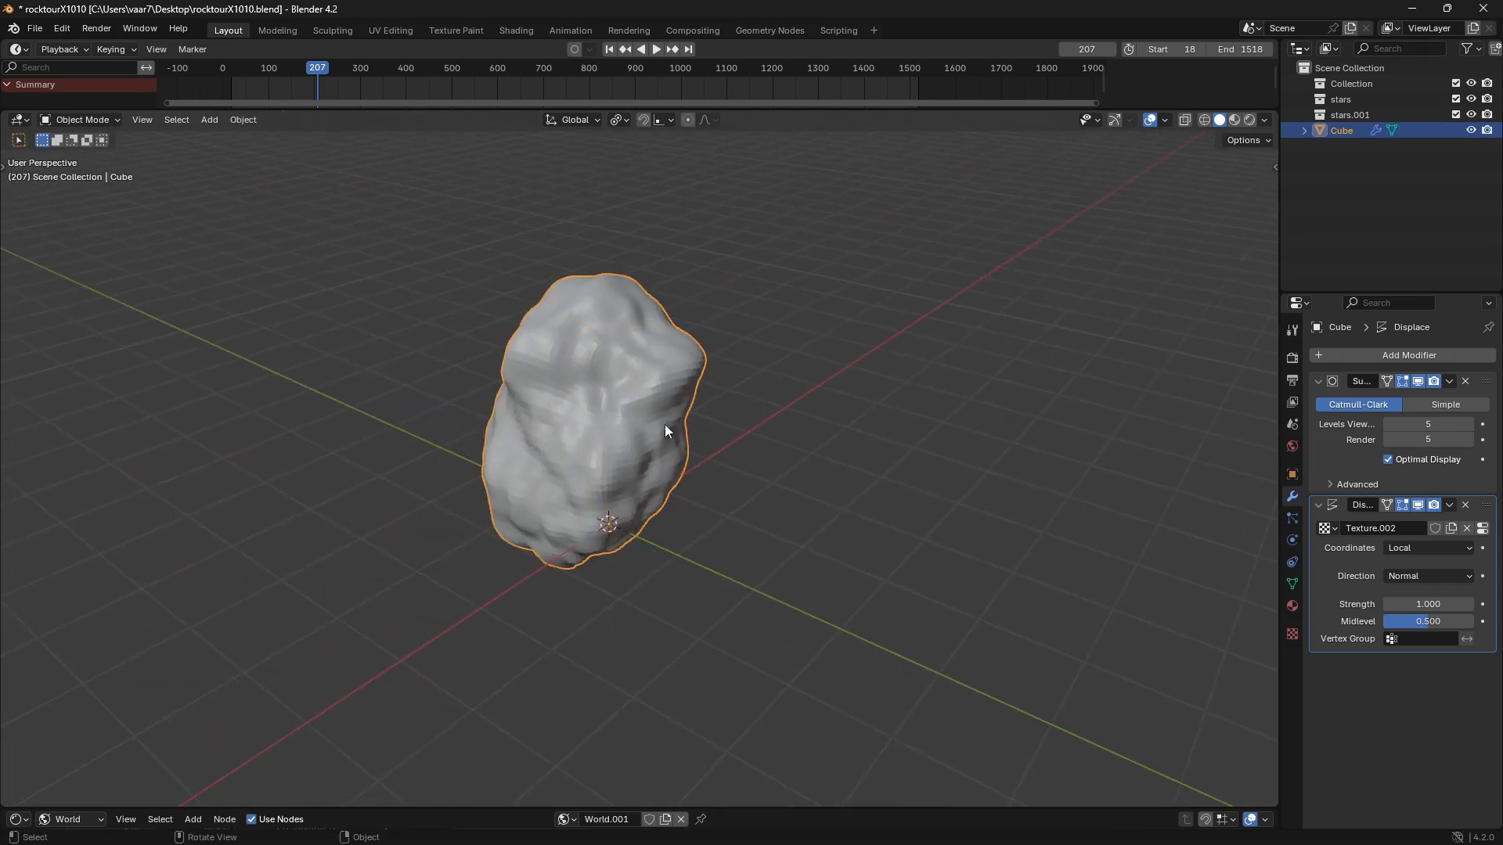
{"action": "right_click", "coordinate": [626, 379]}
{"action": "left_click", "coordinate": [627, 379]}
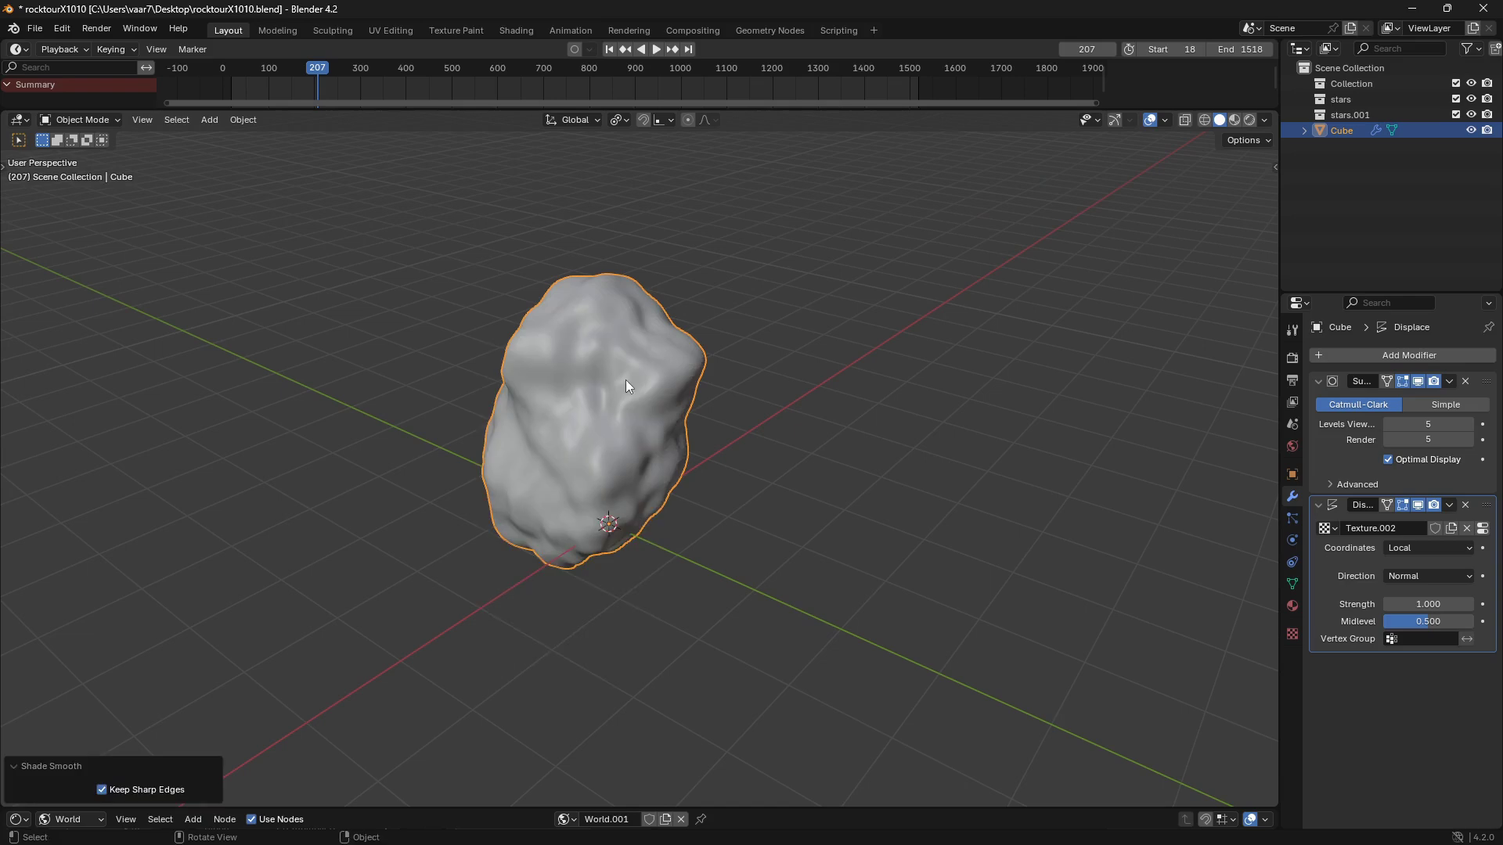
Apply the rock's Subdivision Surface and Displace modifiers.
{"action": "left_click", "coordinate": [1452, 382]}
{"action": "left_click", "coordinate": [1401, 399]}
{"action": "left_click", "coordinate": [1449, 381]}
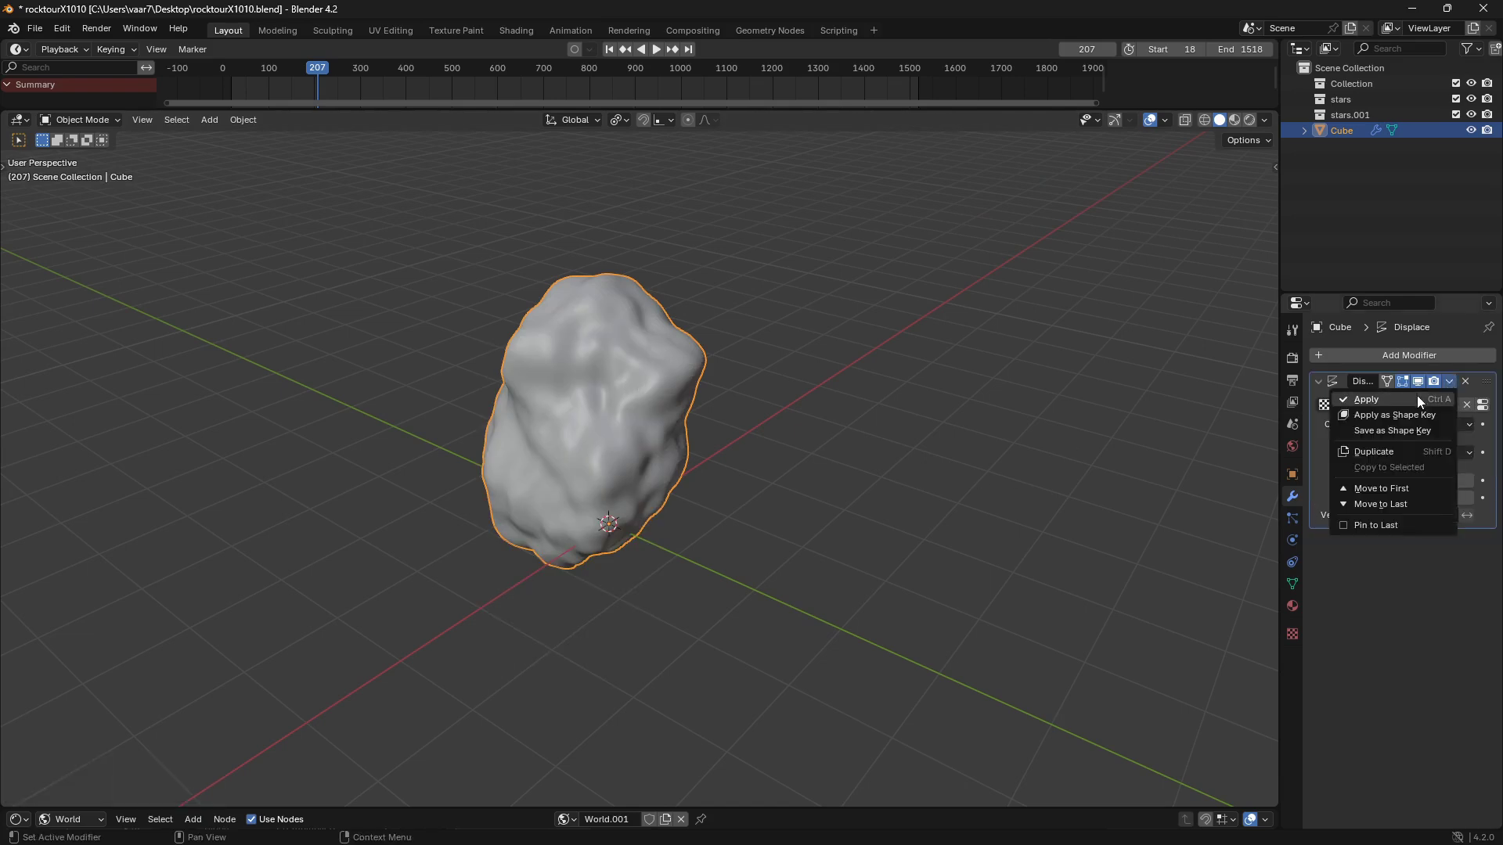
{"action": "left_click", "coordinate": [1417, 397]}
{"action": "middle_click_drag", "start_coordinate": [548, 483], "coordinate": [579, 491]}
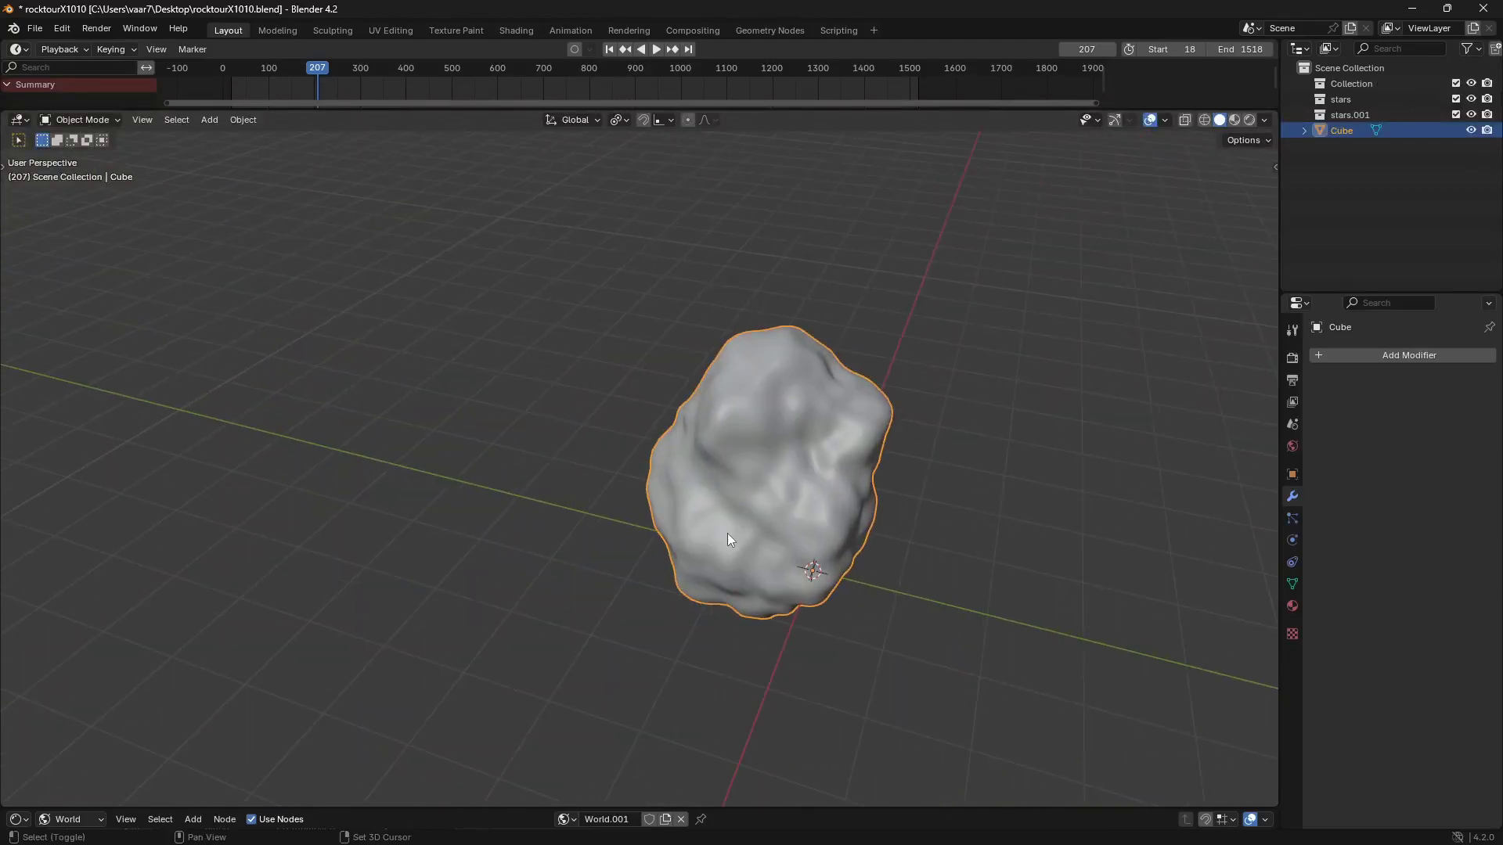
{"action": "mouse_move", "coordinate": [726, 533]}
{"action": "middle_mouse_down"}
{"action": "mouse_move", "coordinate": [708, 479]}
{"action": "mouse_move", "coordinate": [764, 491]}
{"action": "mouse_move", "coordinate": [767, 461]}
{"action": "mouse_move", "coordinate": [747, 537]}
{"action": "middle_mouse_up"}
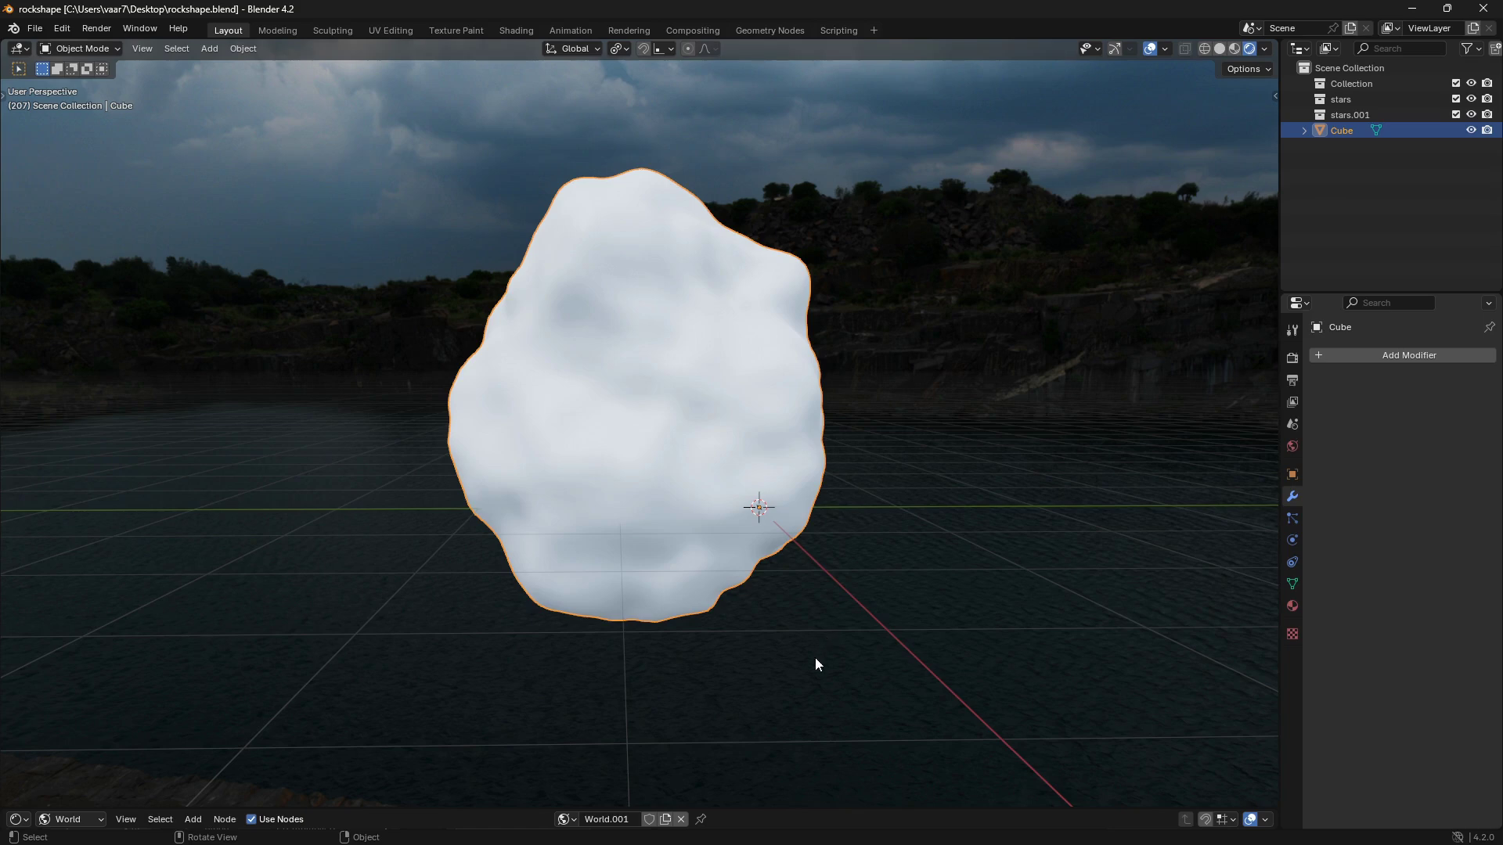
Enlarge the node editor, switch it from World to Object shading and create a new material for the rock.
{"action": "left_click_drag", "start_coordinate": [798, 809], "coordinate": [845, 563]}
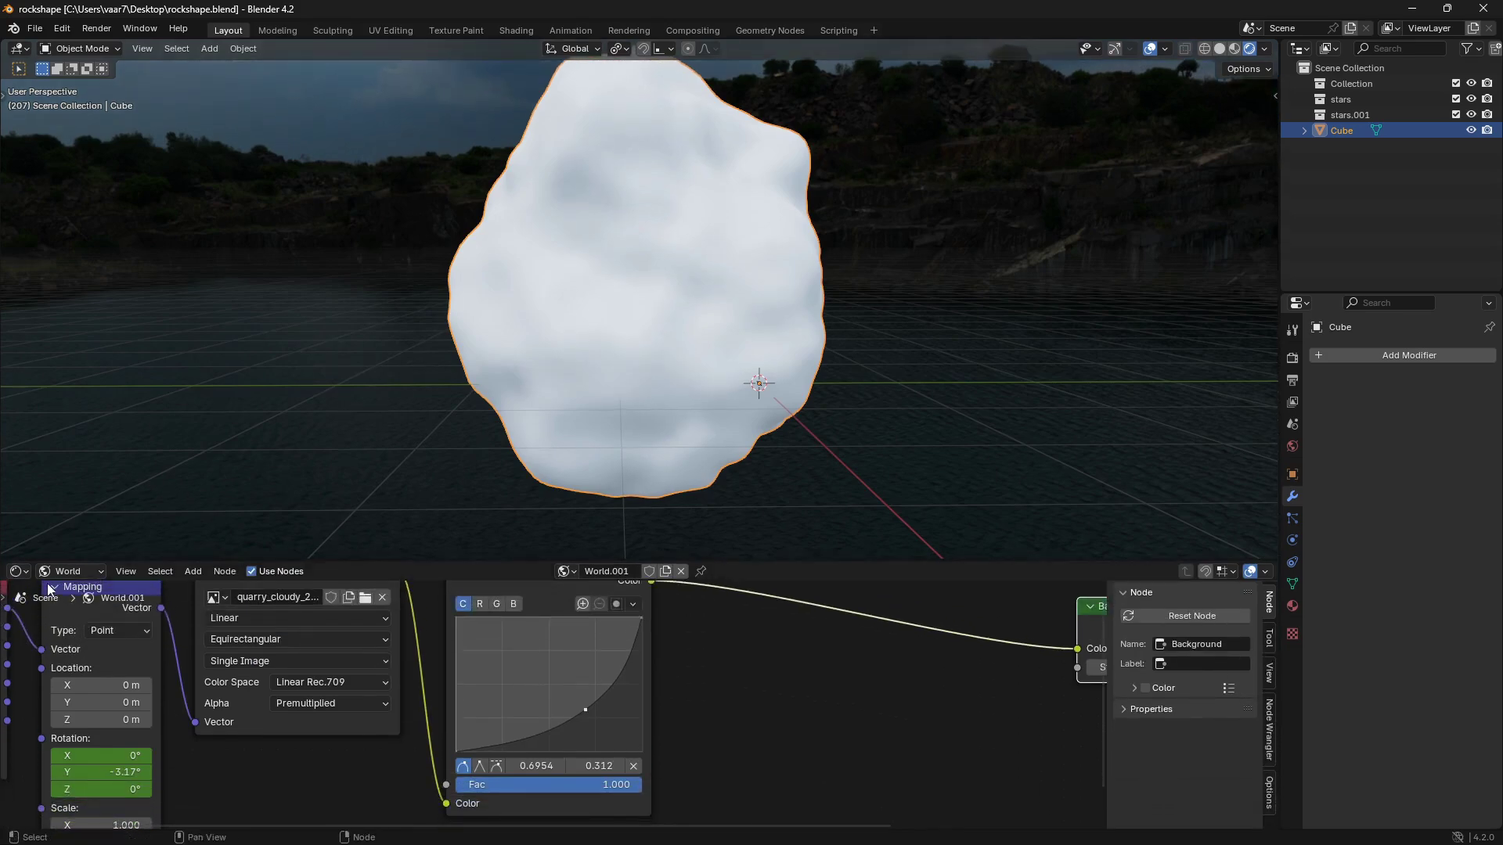
{"action": "left_click", "coordinate": [18, 571]}
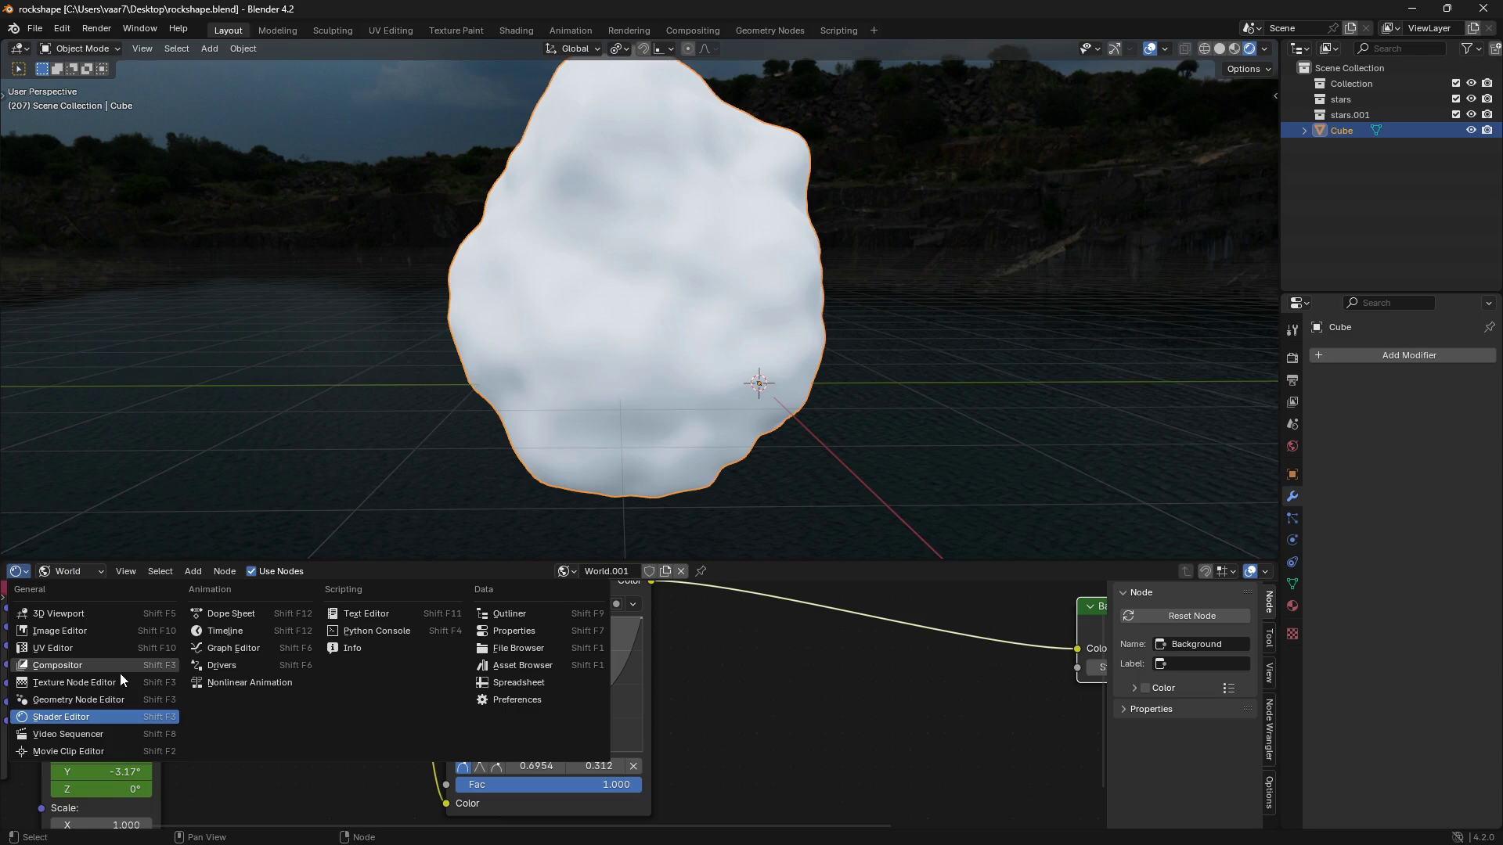
{"action": "left_click", "coordinate": [100, 571]}
{"action": "left_click", "coordinate": [74, 611]}
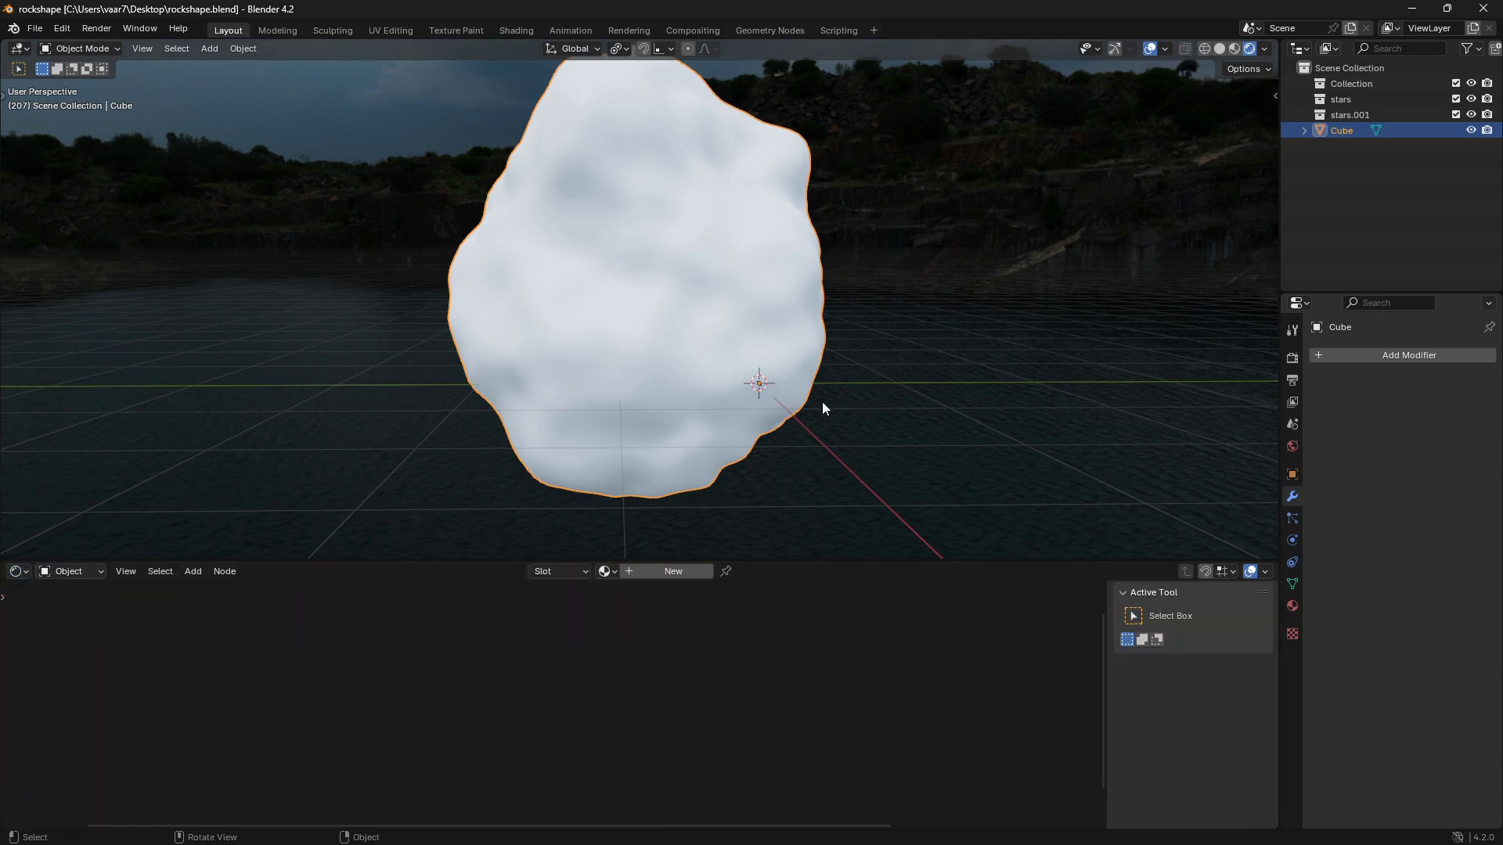
{"action": "left_click", "coordinate": [672, 571]}
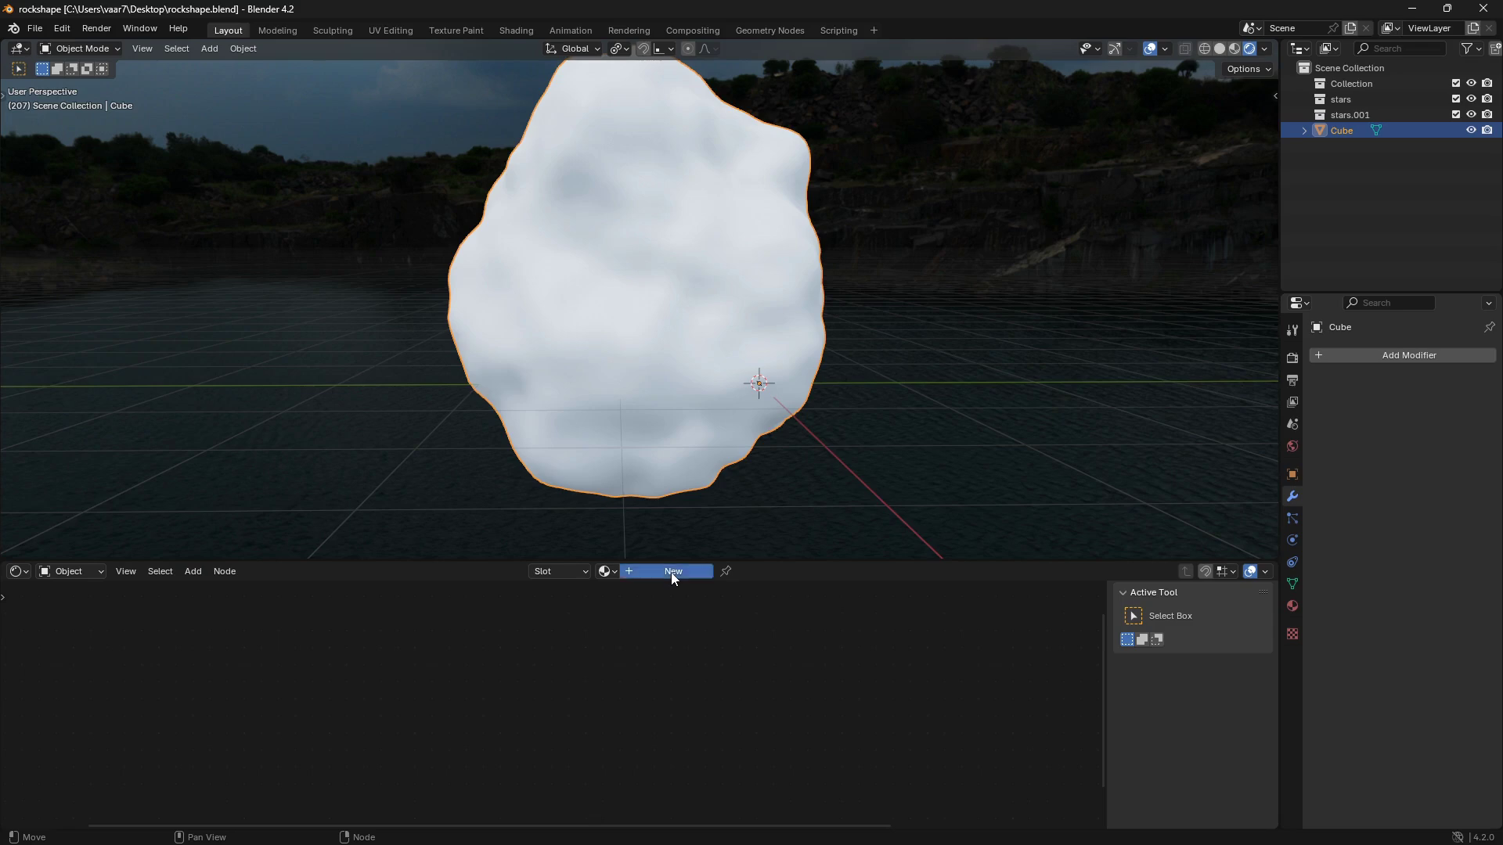
Add a Bump node and connect its Normal output to the Principled BSDF's Normal input.
{"action": "middle_click_drag", "start_coordinate": [801, 656], "coordinate": [728, 595]}
{"action": "scroll", "coordinate": [530, 659], "scroll_direction": "up", "scroll_amount": 1}
{"action": "scroll", "coordinate": [540, 653], "scroll_direction": "down", "scroll_amount": 3}
{"action": "key", "text": "shift+a"}
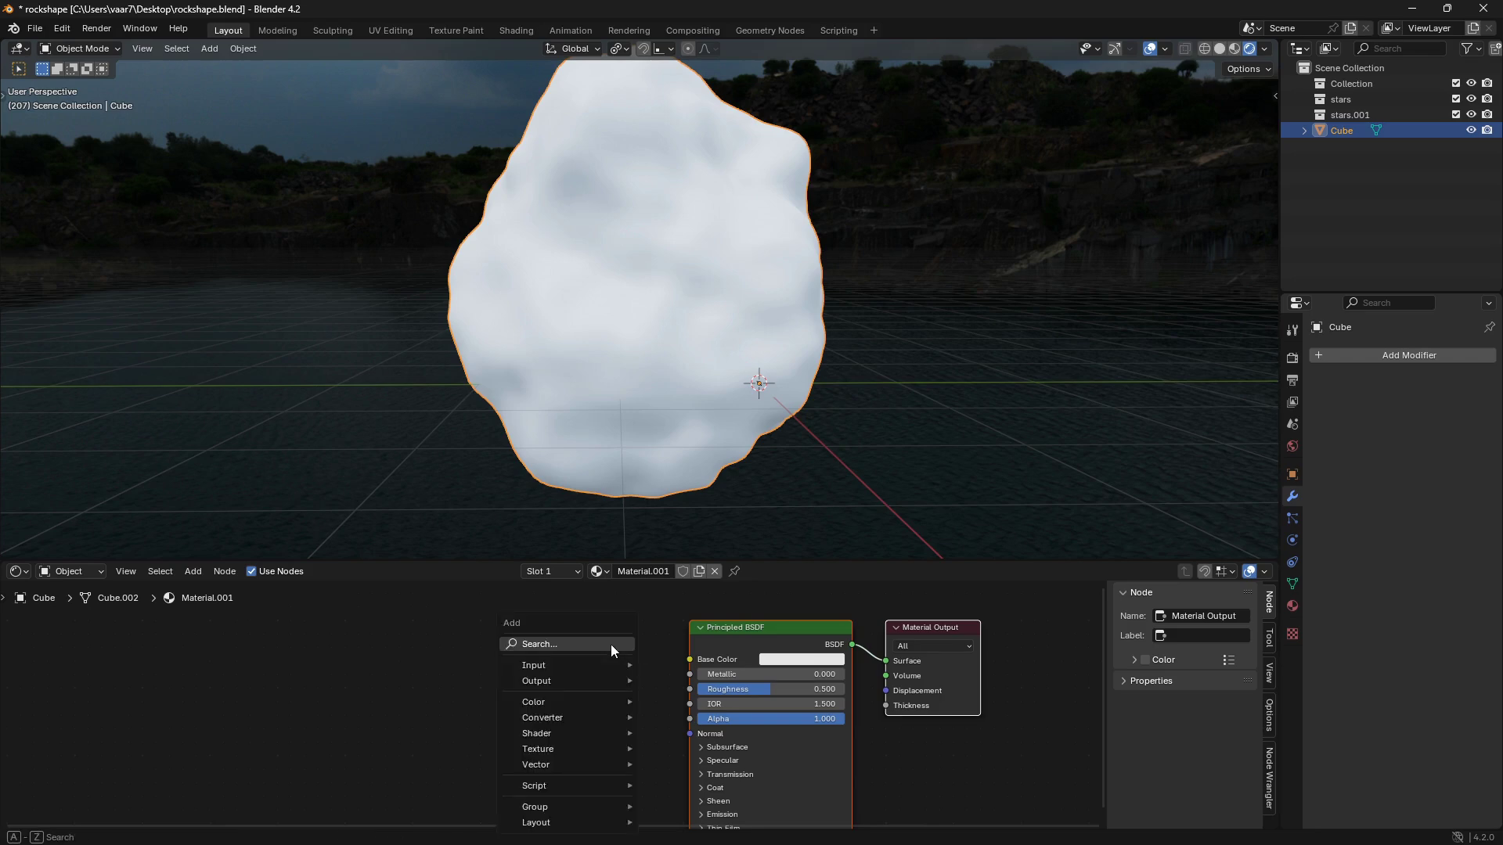
{"action": "left_click", "coordinate": [610, 645]}
{"action": "type", "text": "bump"}
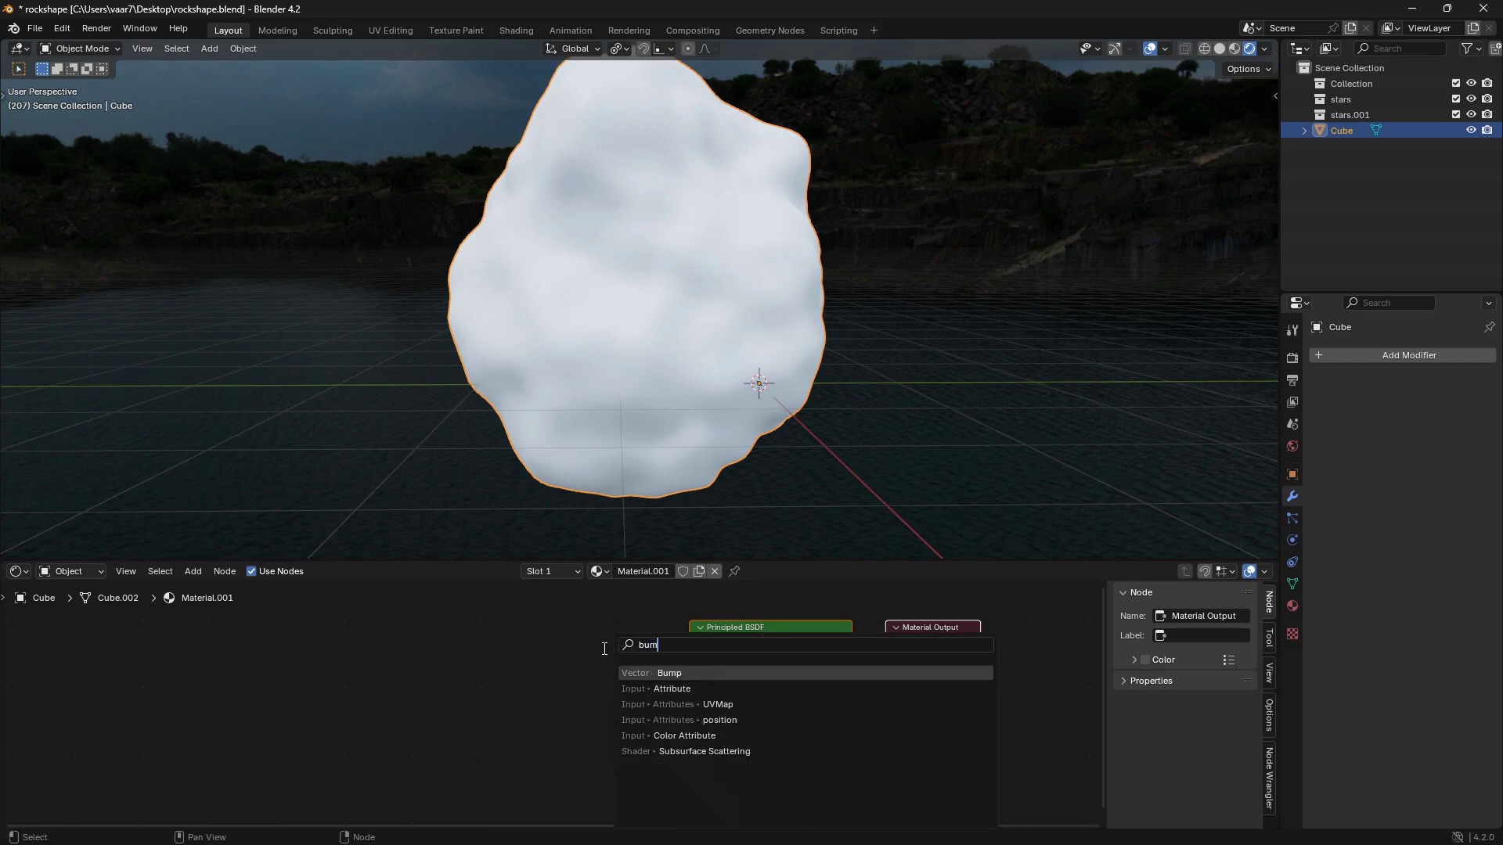
{"action": "left_click", "coordinate": [656, 673]}
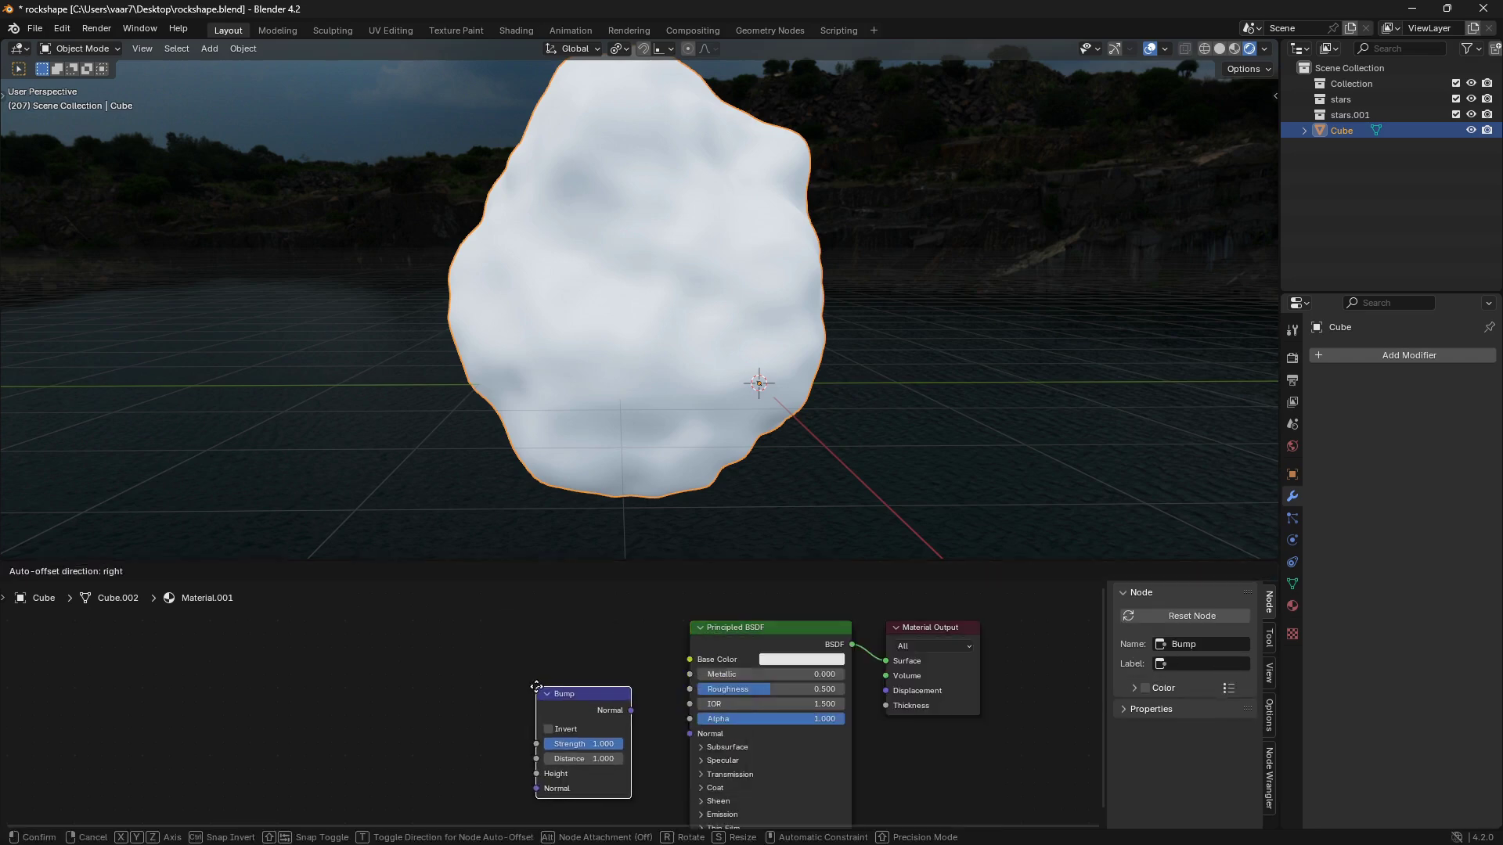
{"action": "left_click", "coordinate": [595, 728]}
{"action": "middle_click_drag", "start_coordinate": [600, 731], "coordinate": [625, 668]}
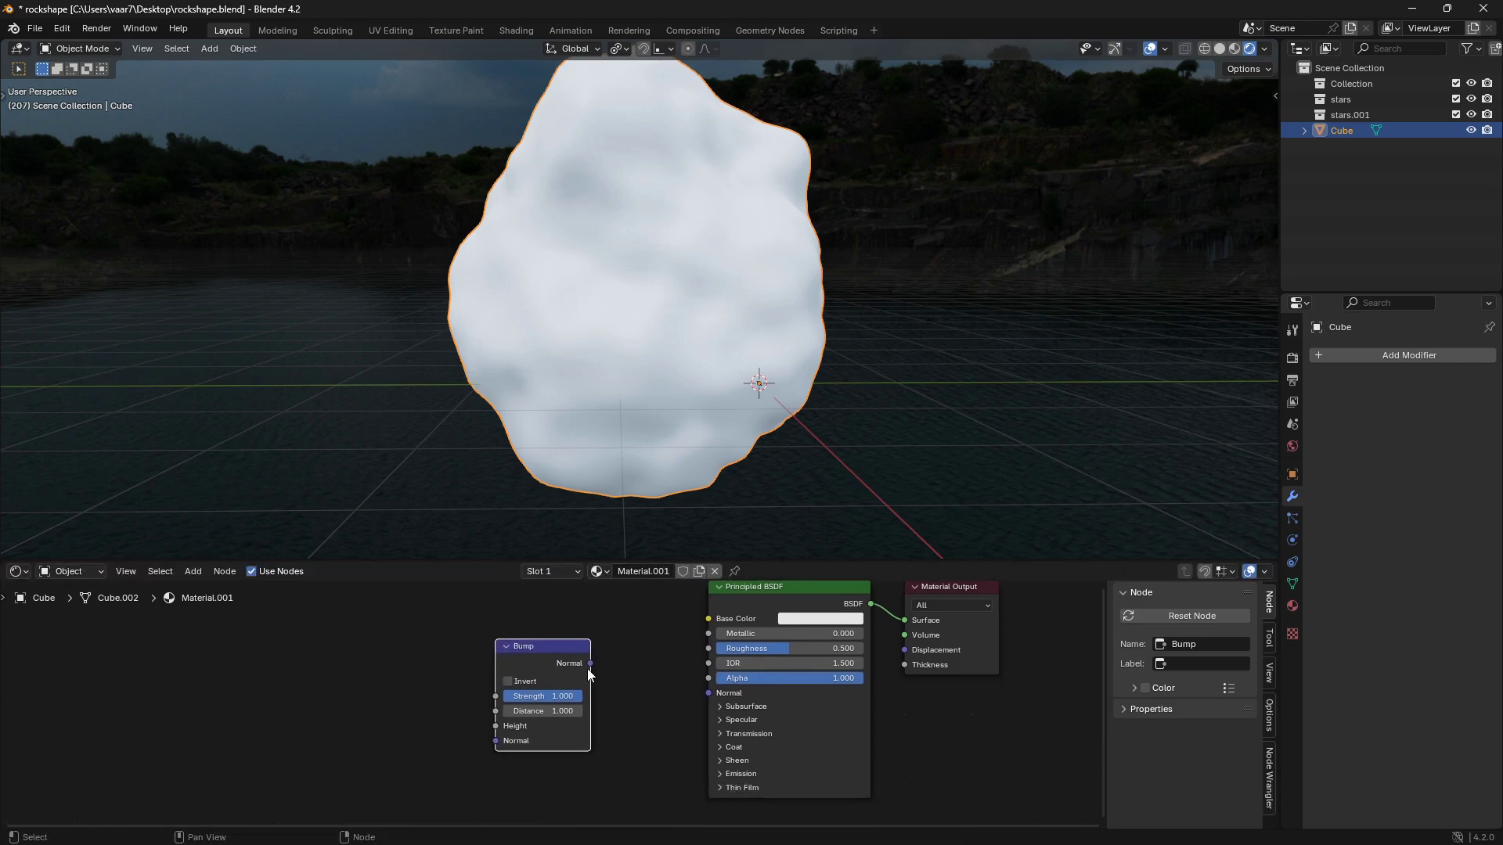
{"action": "left_click_drag", "start_coordinate": [590, 663], "coordinate": [553, 701]}
Add a Color Ramp with its black stop at 0.427 and connect its Color output to the Principled BSDF's Base Color.
{"action": "middle_click_drag", "start_coordinate": [580, 589], "coordinate": [594, 632]}
{"action": "key", "text": "shift+a"}
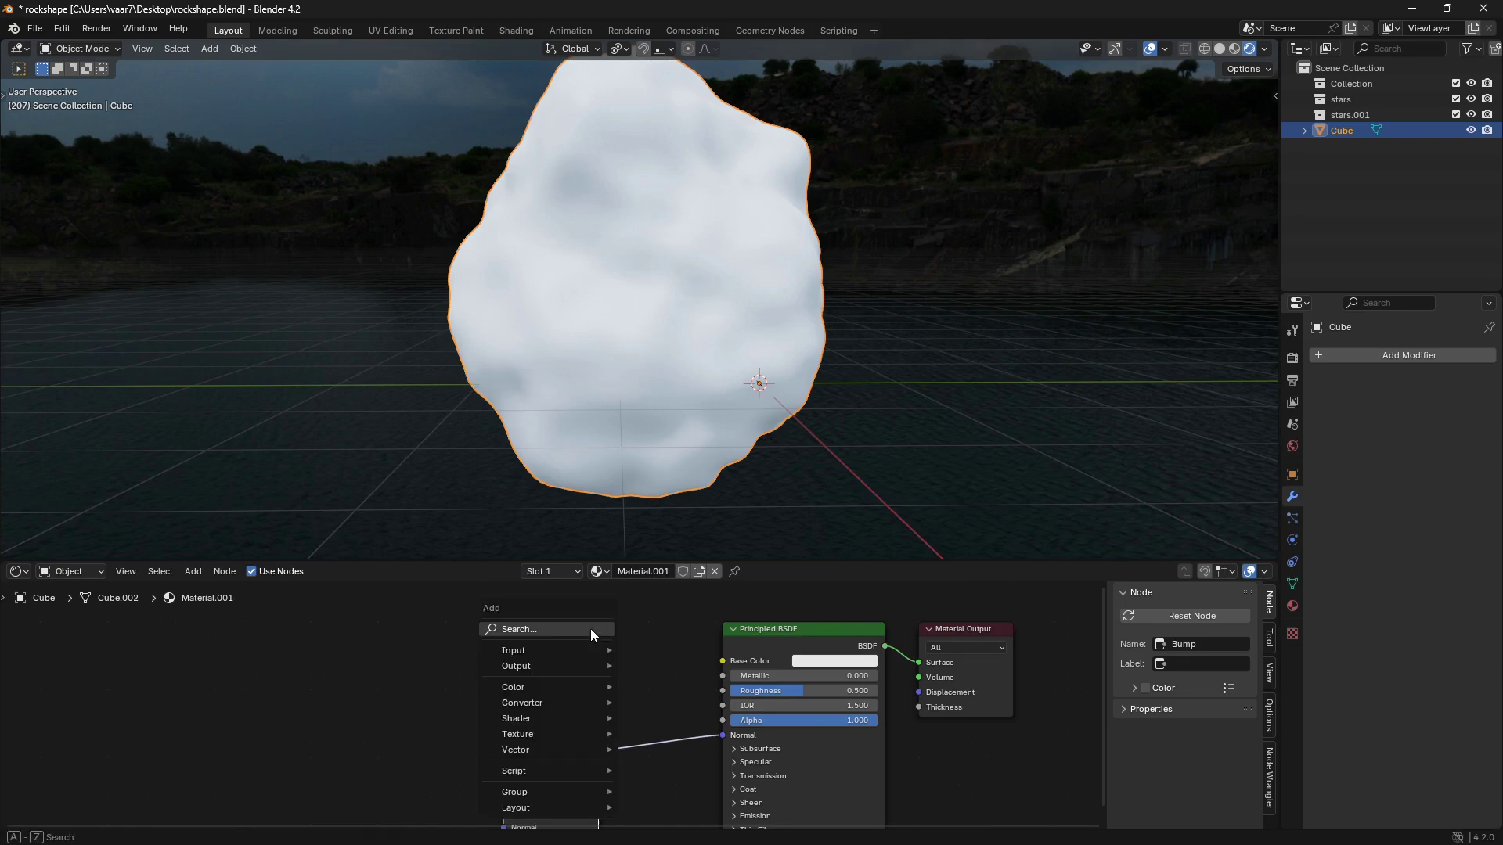
{"action": "type", "text": "cor"}
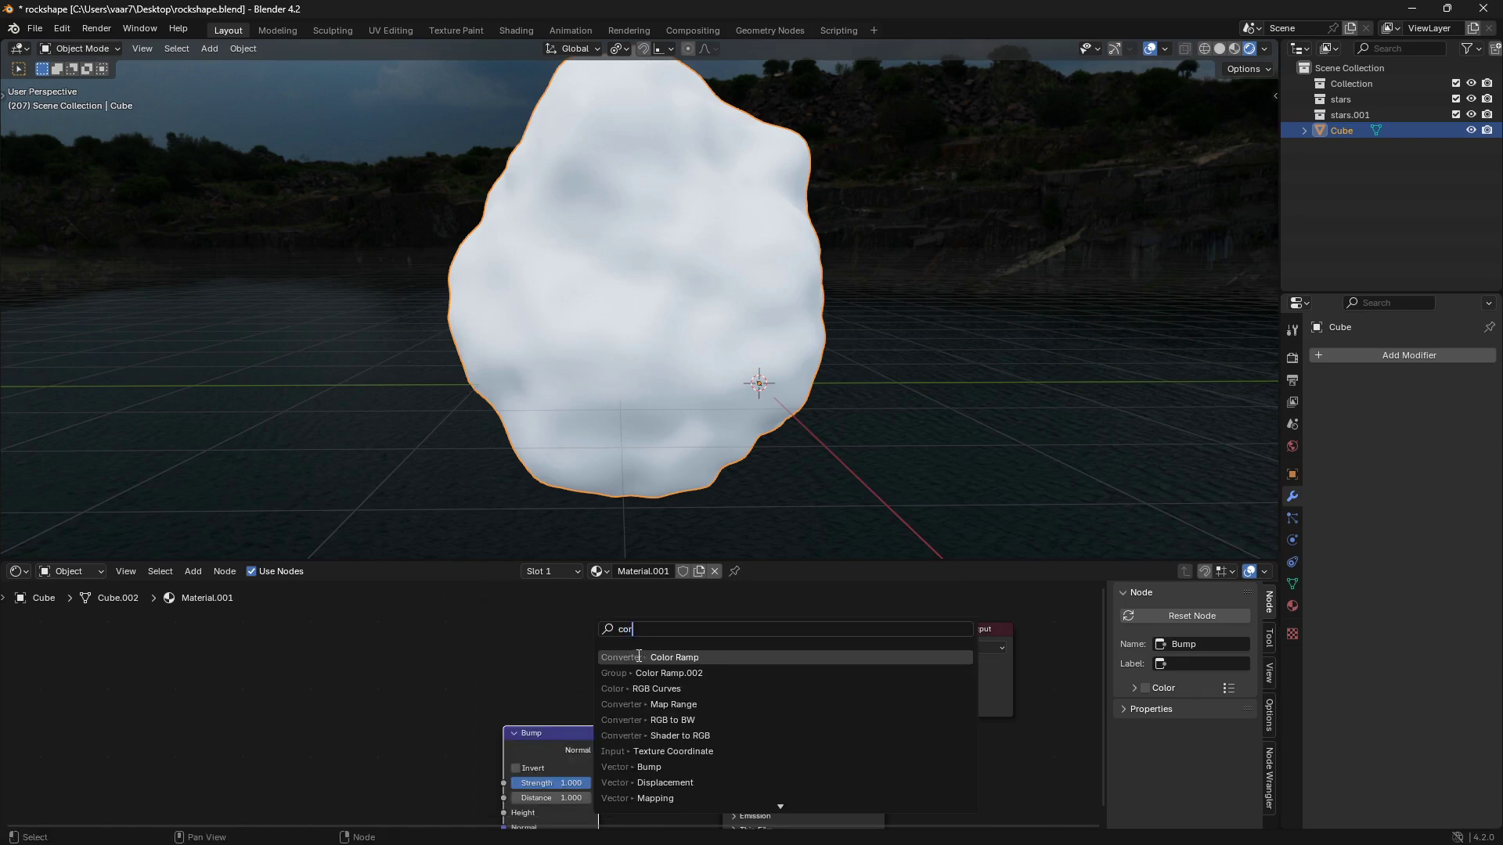
{"action": "left_click", "coordinate": [639, 656]}
{"action": "left_click", "coordinate": [463, 604]}
{"action": "middle_click_drag", "start_coordinate": [462, 604], "coordinate": [479, 593]}
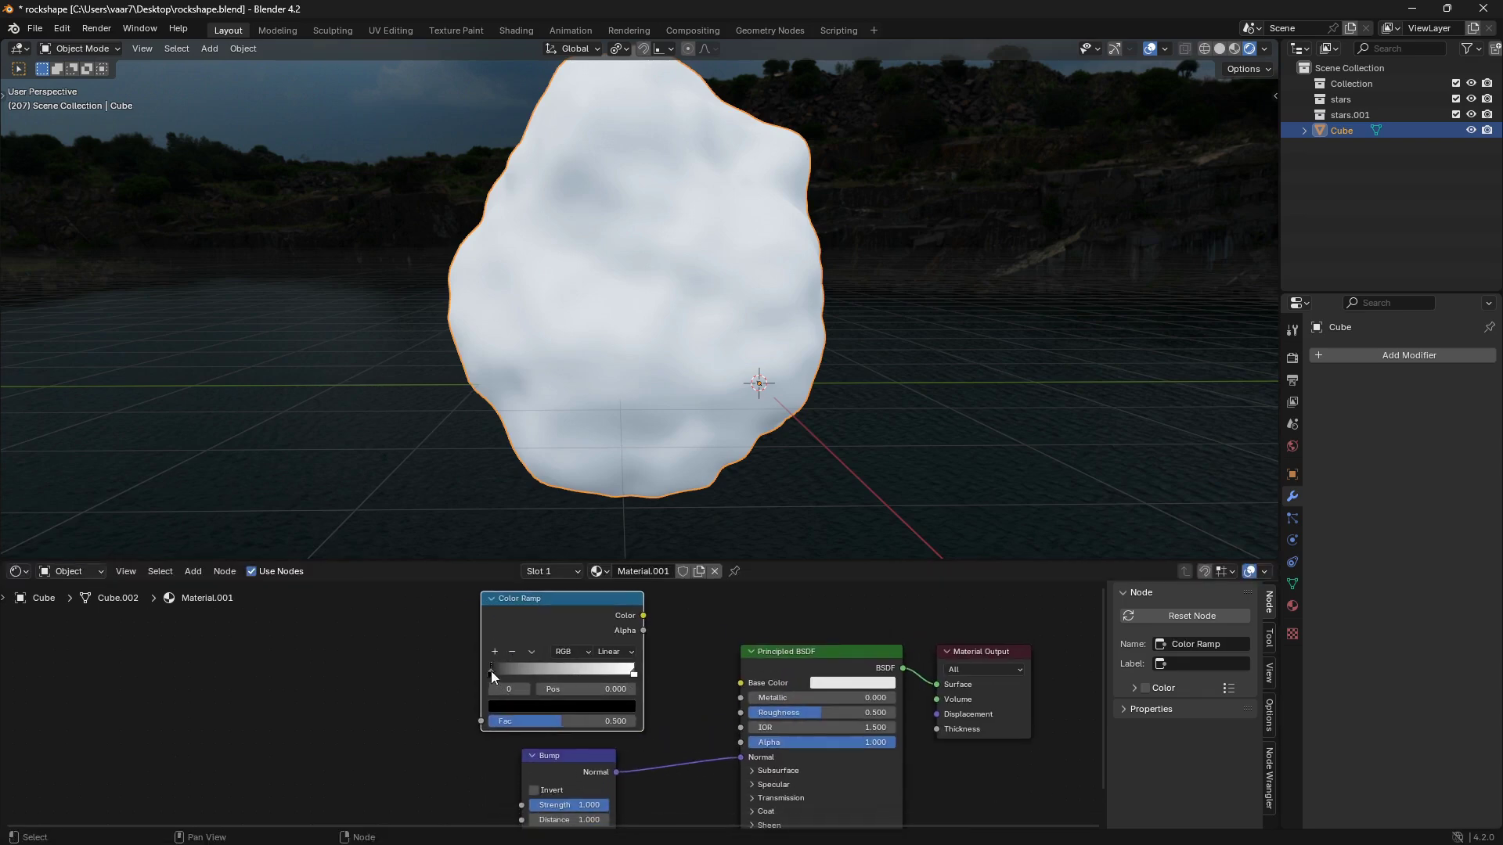
{"action": "left_click_drag", "start_coordinate": [491, 670], "coordinate": [542, 673]}
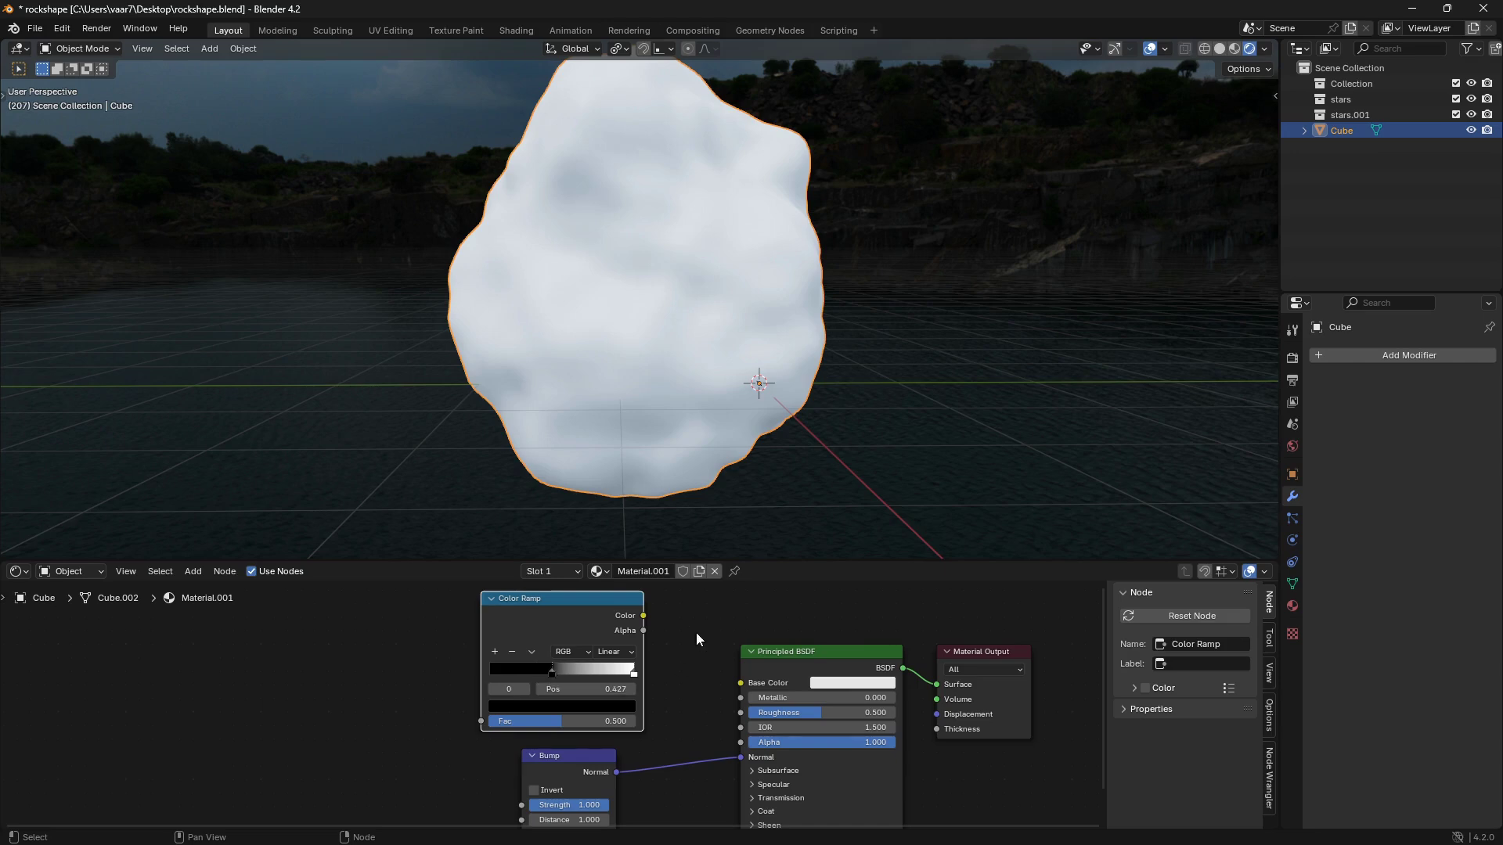
{"action": "left_click_drag", "start_coordinate": [643, 616], "coordinate": [731, 678]}
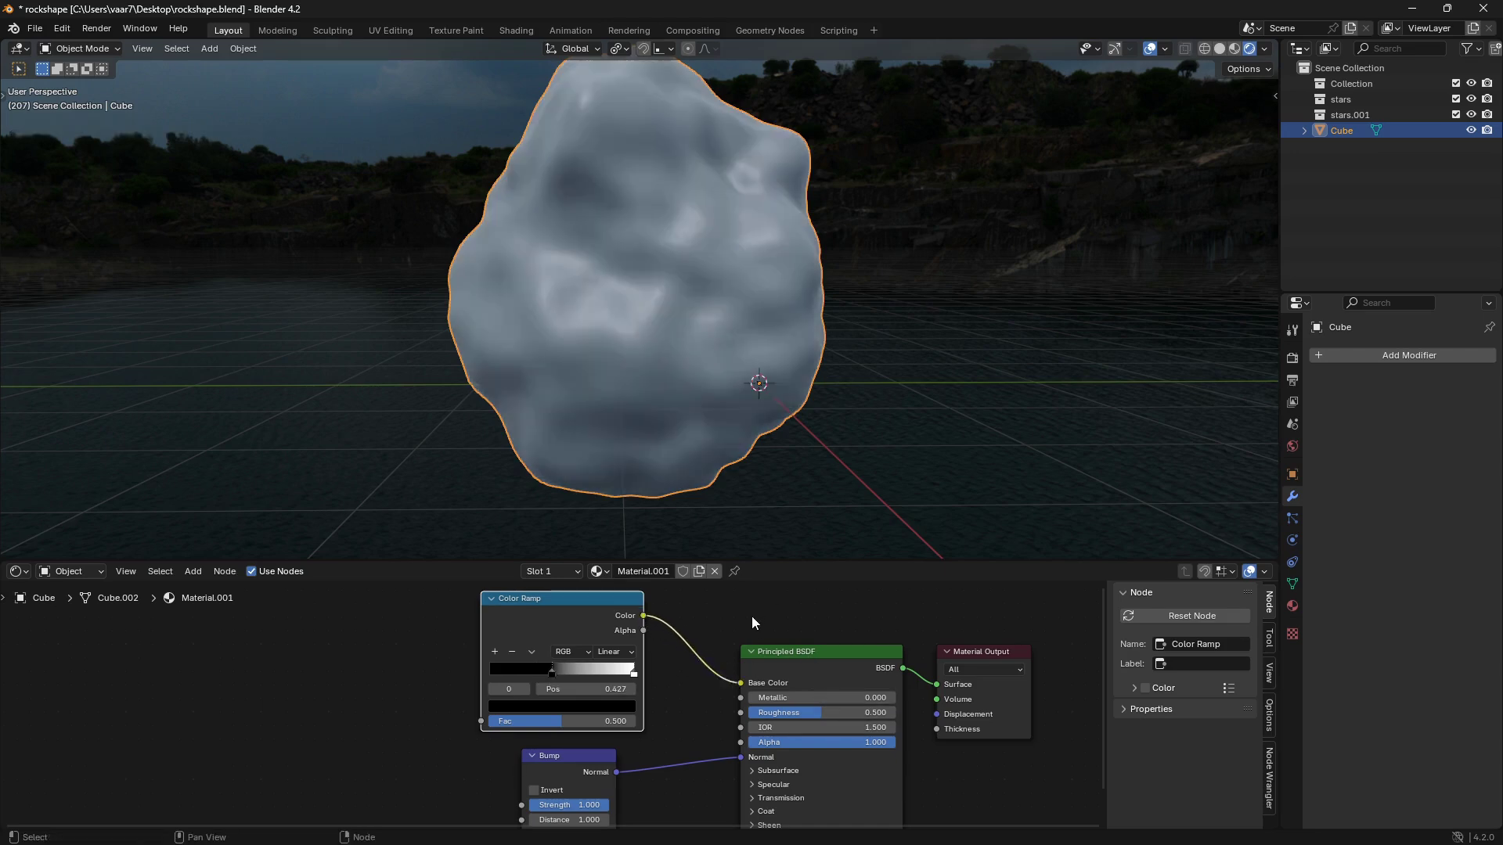
Add a Noise Texture node and place it before the Color Ramp and Bump nodes.
{"action": "scroll", "coordinate": [678, 703], "scroll_direction": "down", "scroll_amount": 3}
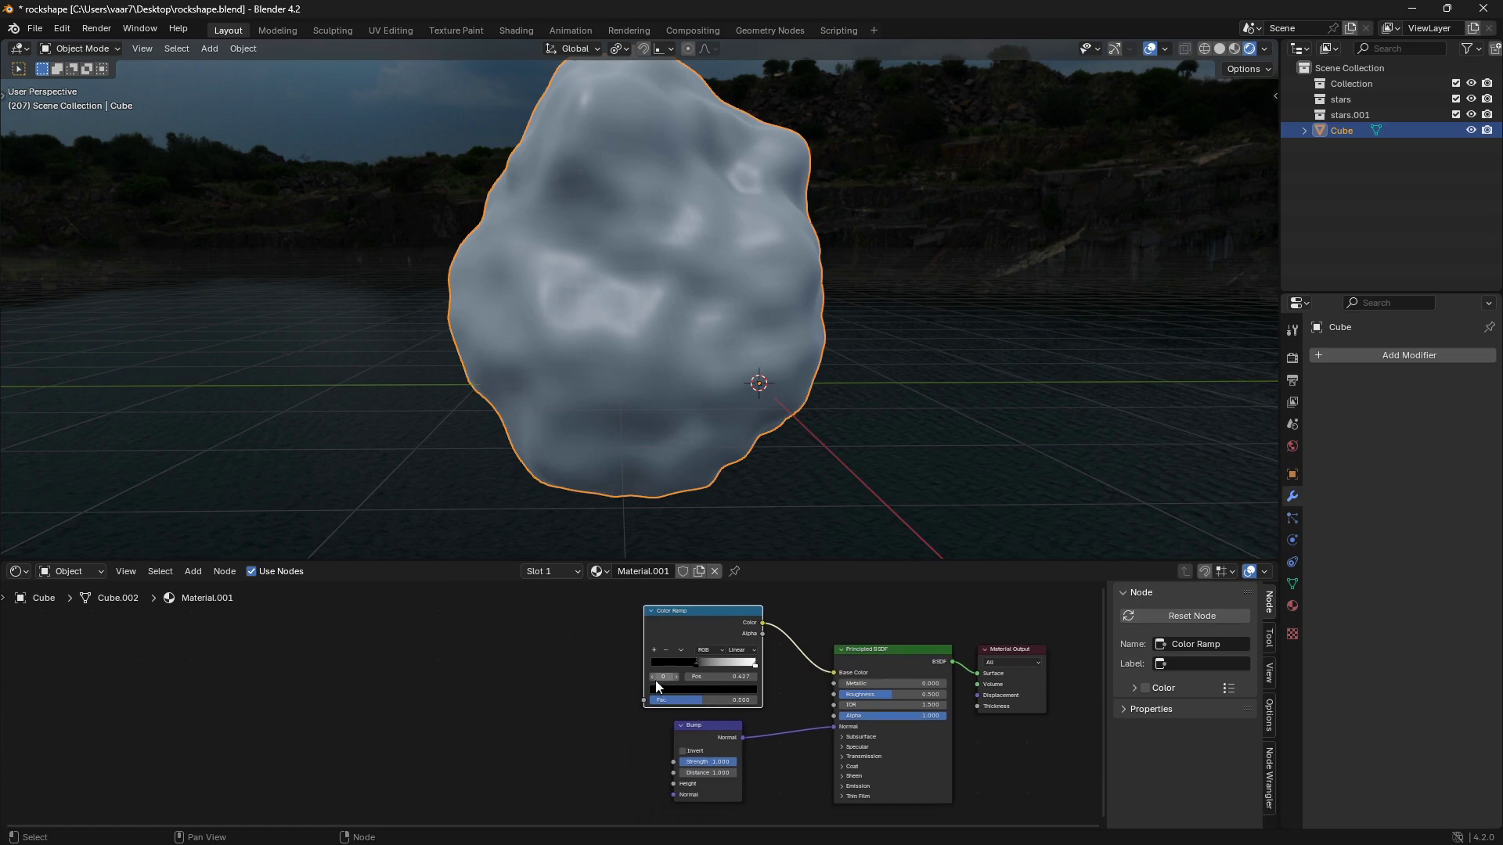
{"action": "key", "text": "shift+a"}
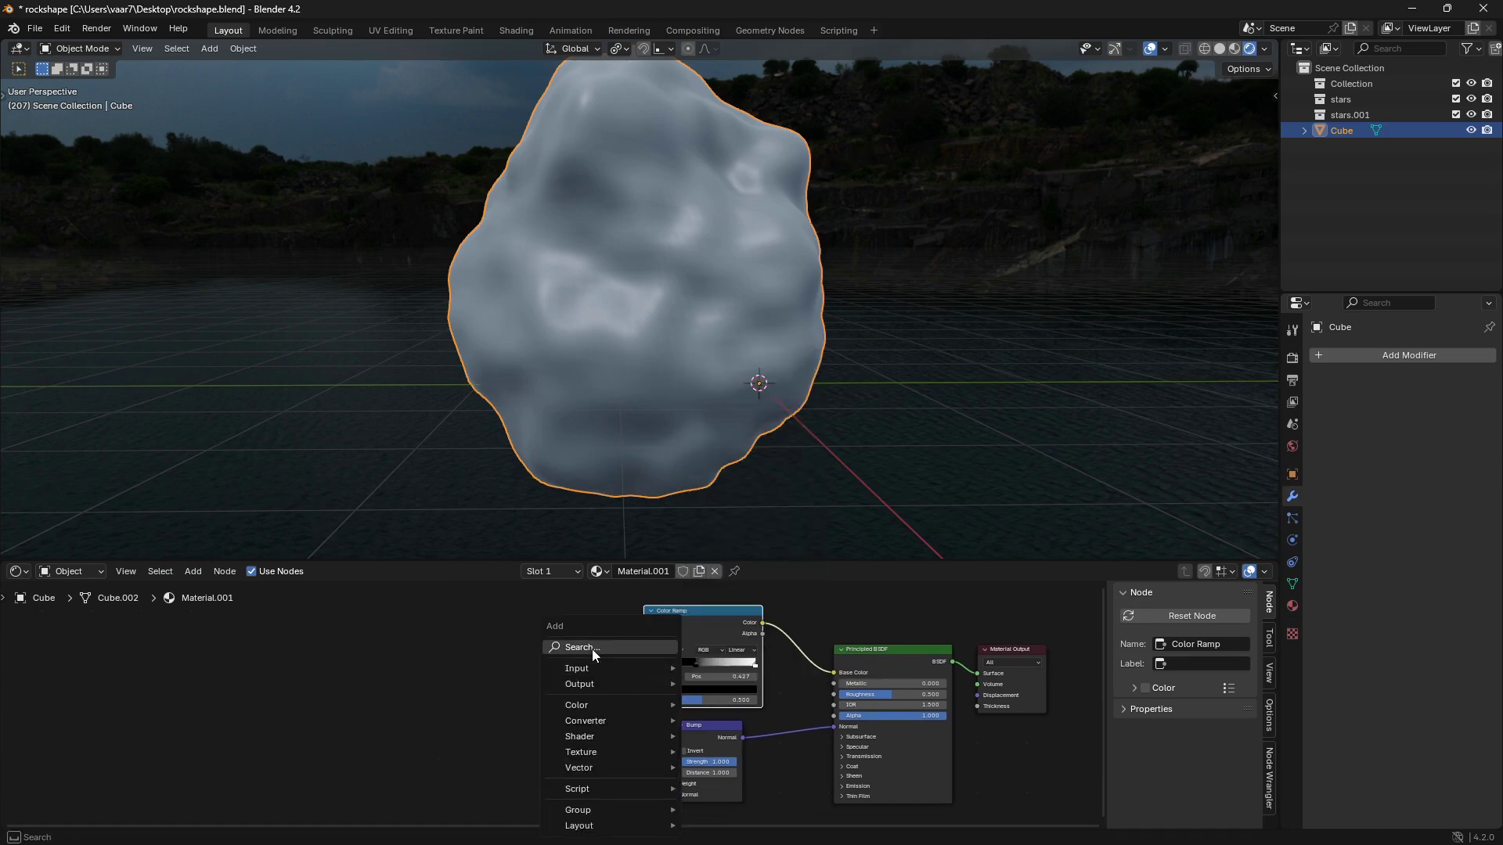
{"action": "left_click", "coordinate": [597, 648]}
{"action": "type", "text": "noice"}
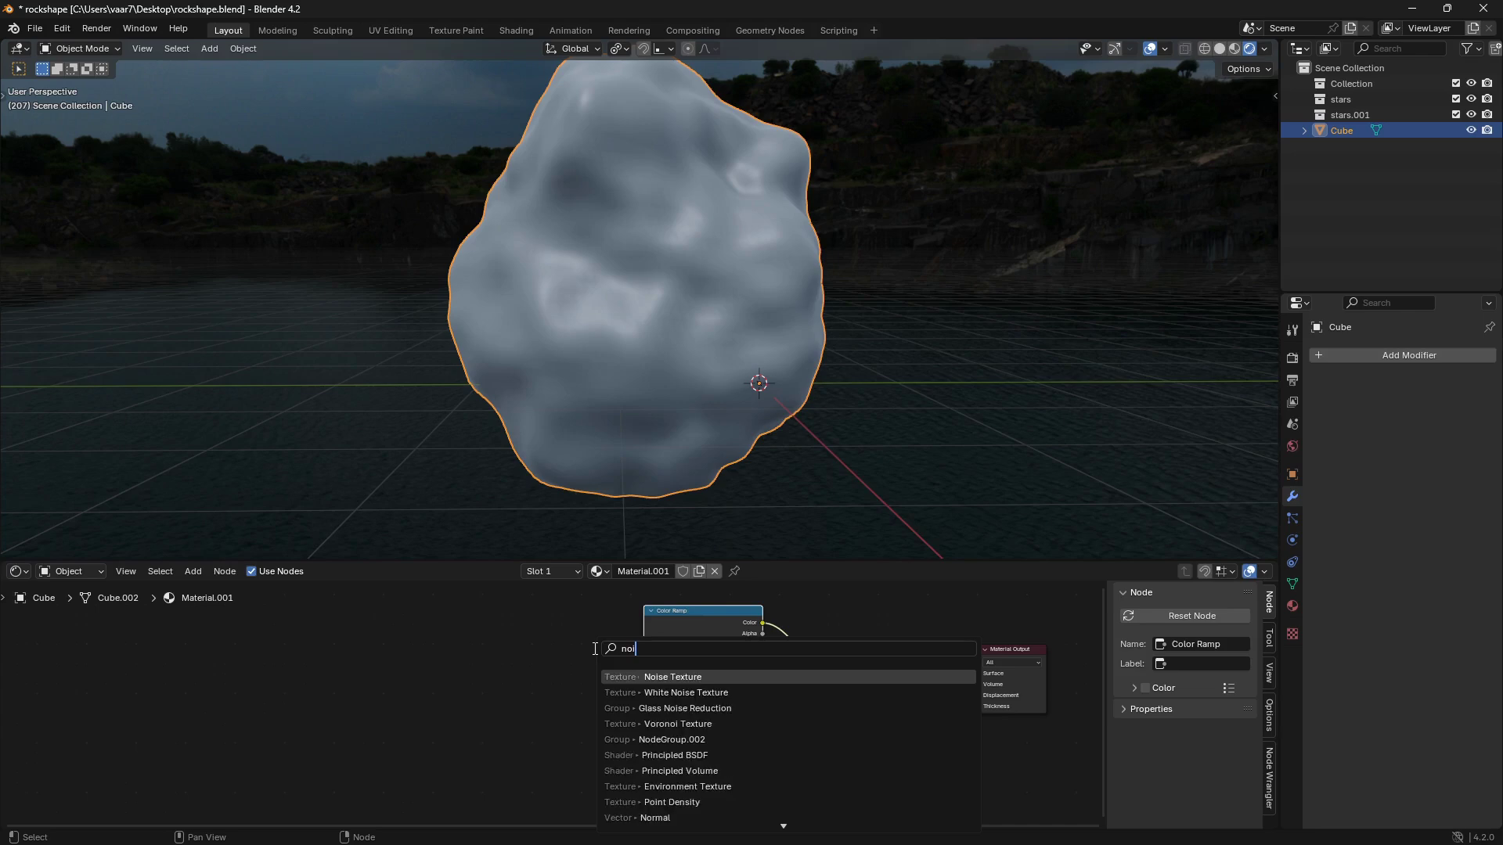
{"action": "left_click", "coordinate": [647, 678]}
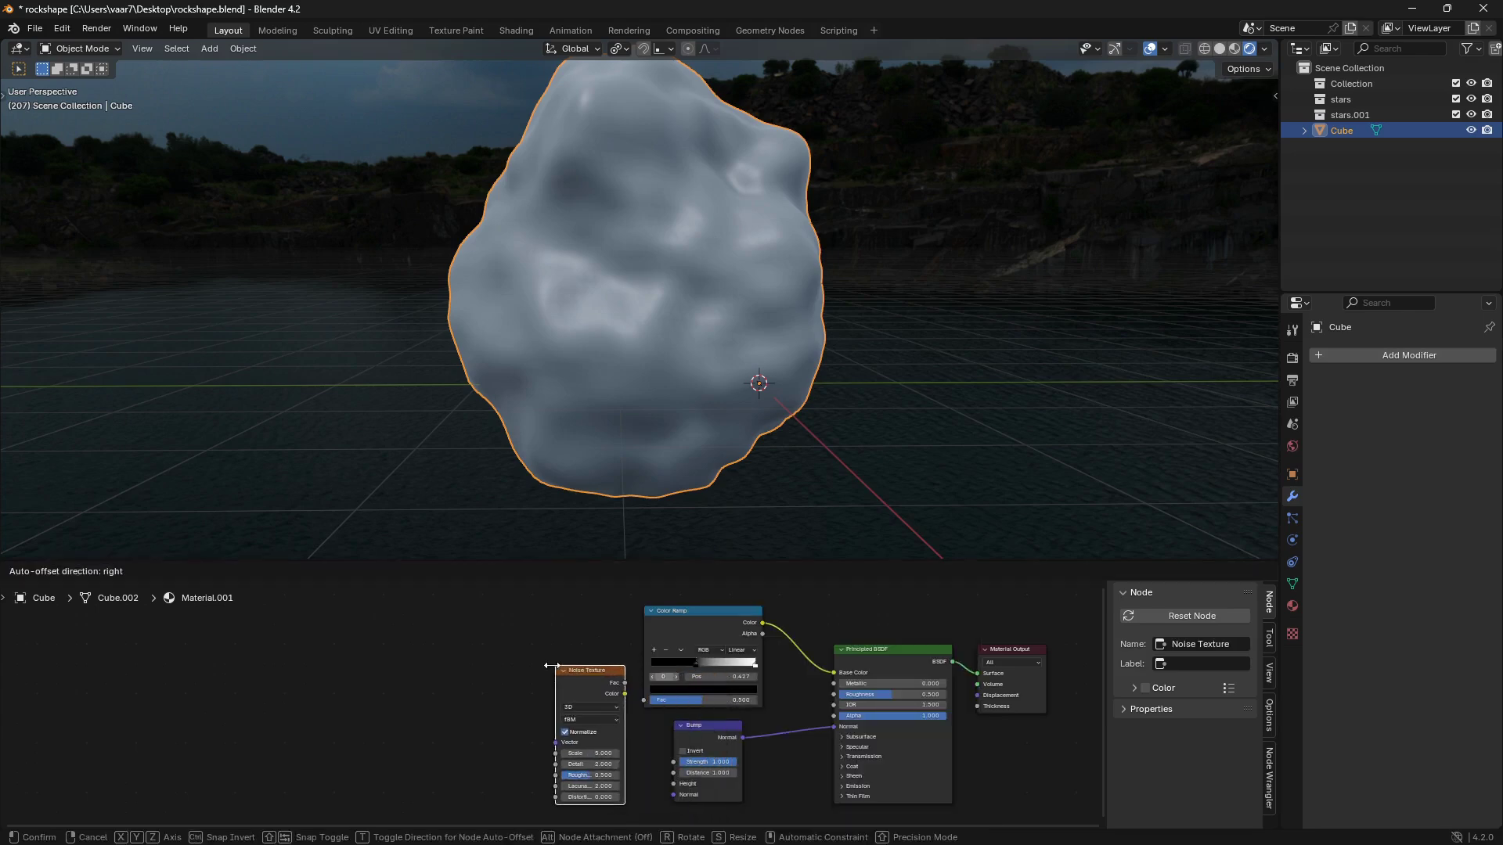
{"action": "left_click", "coordinate": [545, 663]}
{"action": "middle_click_drag", "start_coordinate": [595, 671], "coordinate": [562, 677]}
{"action": "scroll", "coordinate": [548, 688], "scroll_direction": "up", "scroll_amount": 2}
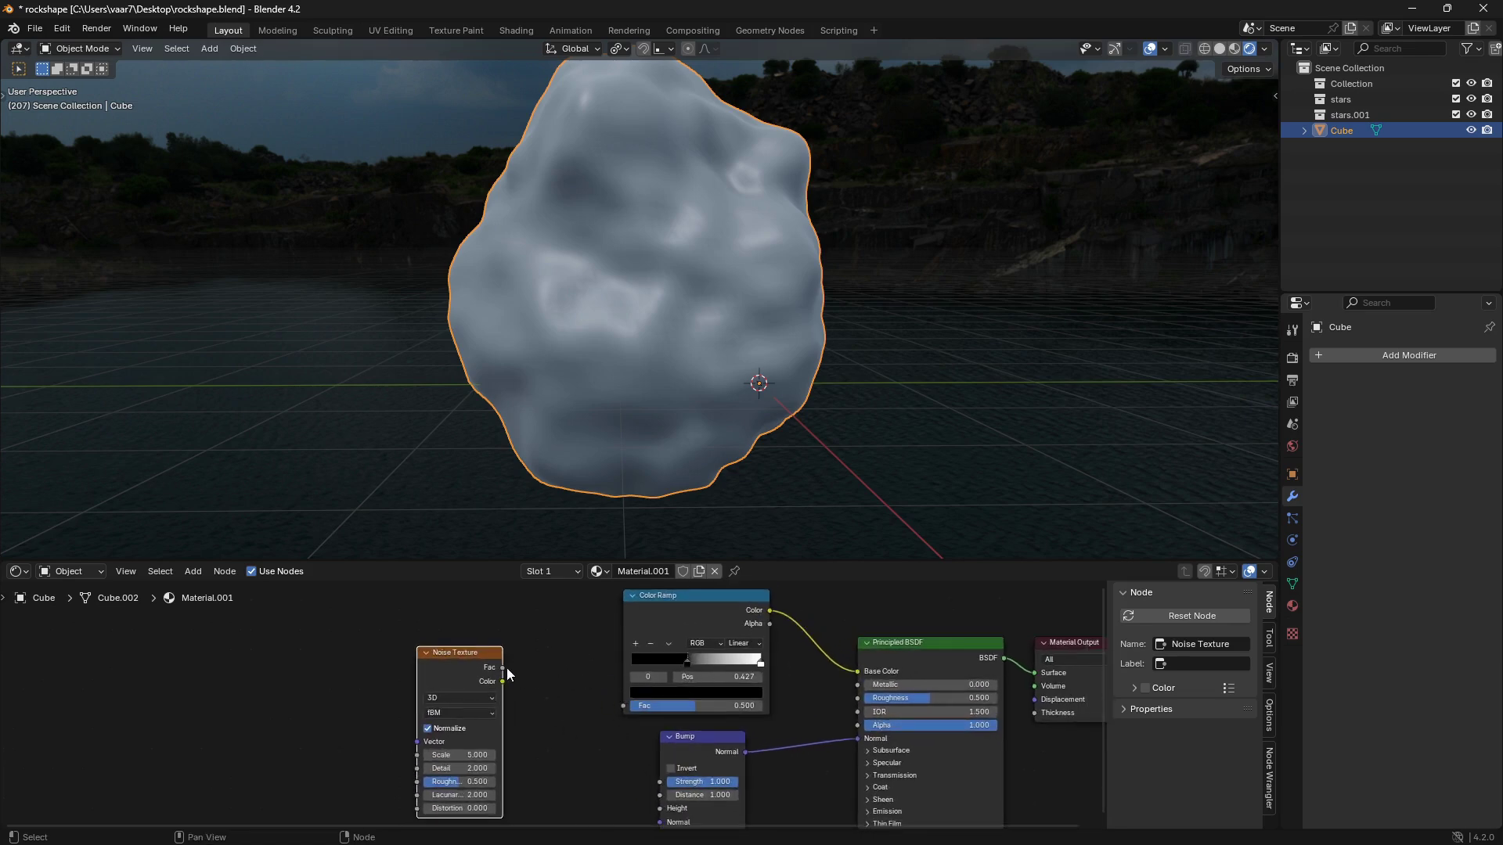
Connect the Noise Texture's Fac output to the Color Ramp's Fac input and the Bump node's Height input.
{"action": "left_click_drag", "start_coordinate": [504, 668], "coordinate": [618, 708]}
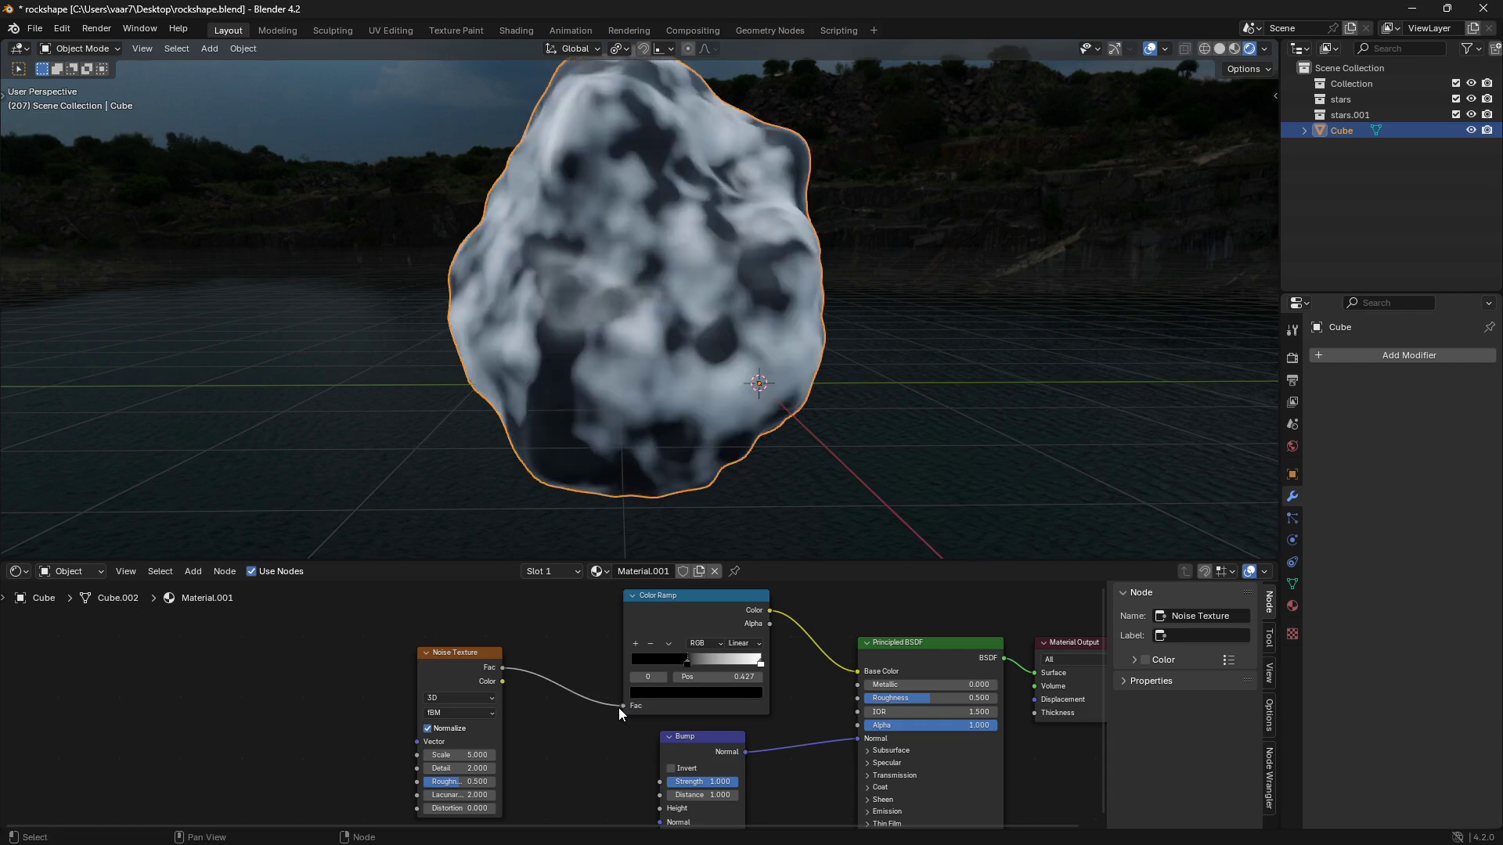
{"action": "mouse_move", "coordinate": [595, 711]}
{"action": "middle_mouse_down"}
{"action": "mouse_move", "coordinate": [604, 666]}
{"action": "mouse_move", "coordinate": [604, 704]}
{"action": "middle_mouse_up"}
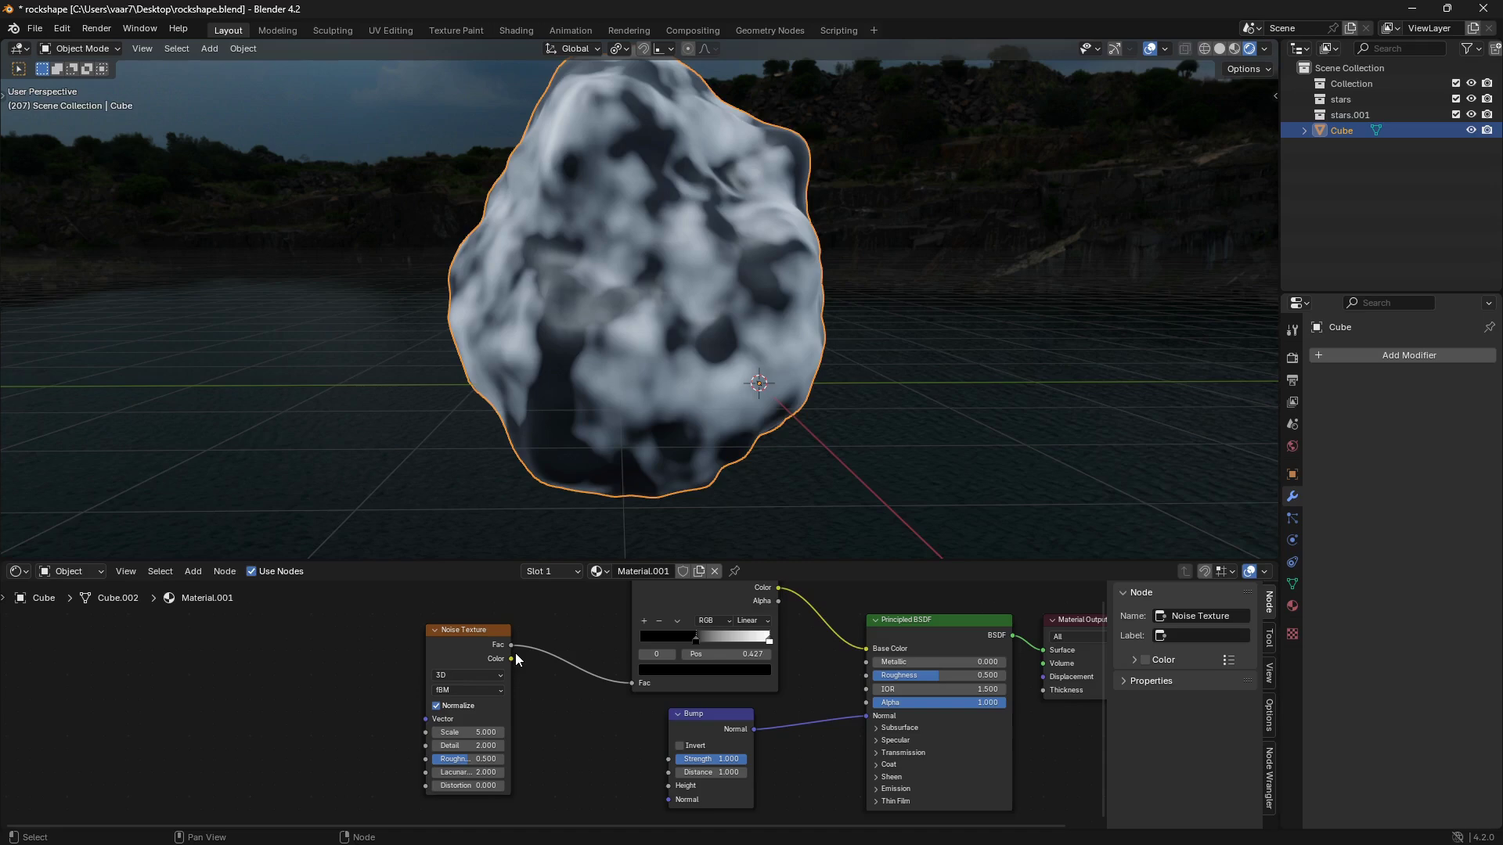
{"action": "left_click_drag", "start_coordinate": [510, 646], "coordinate": [660, 786]}
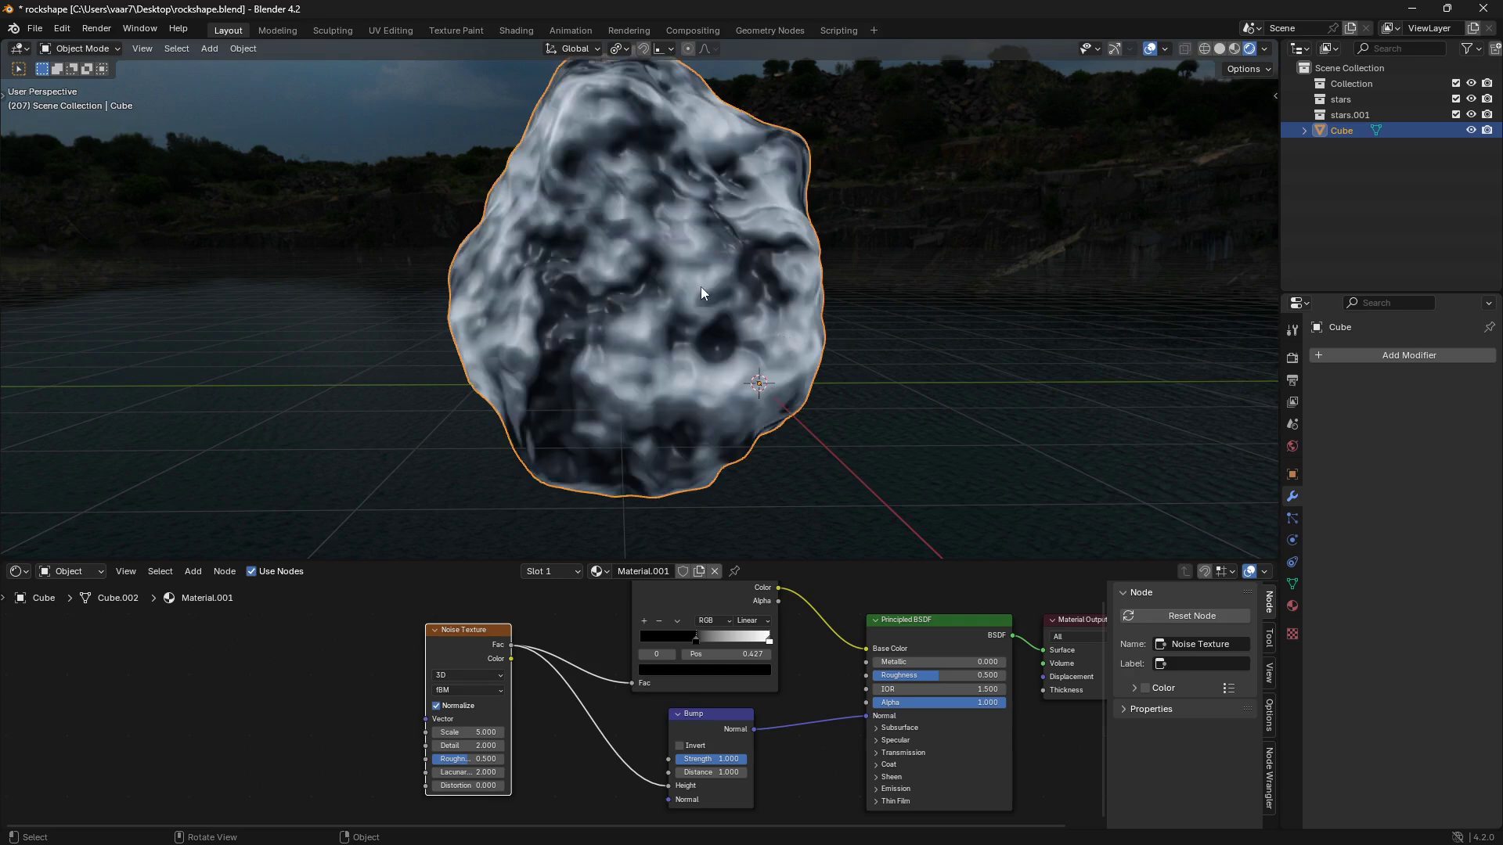
Set the rock material's surface displacement method to Displacement and Bump.
{"action": "left_click", "coordinate": [1293, 607]}
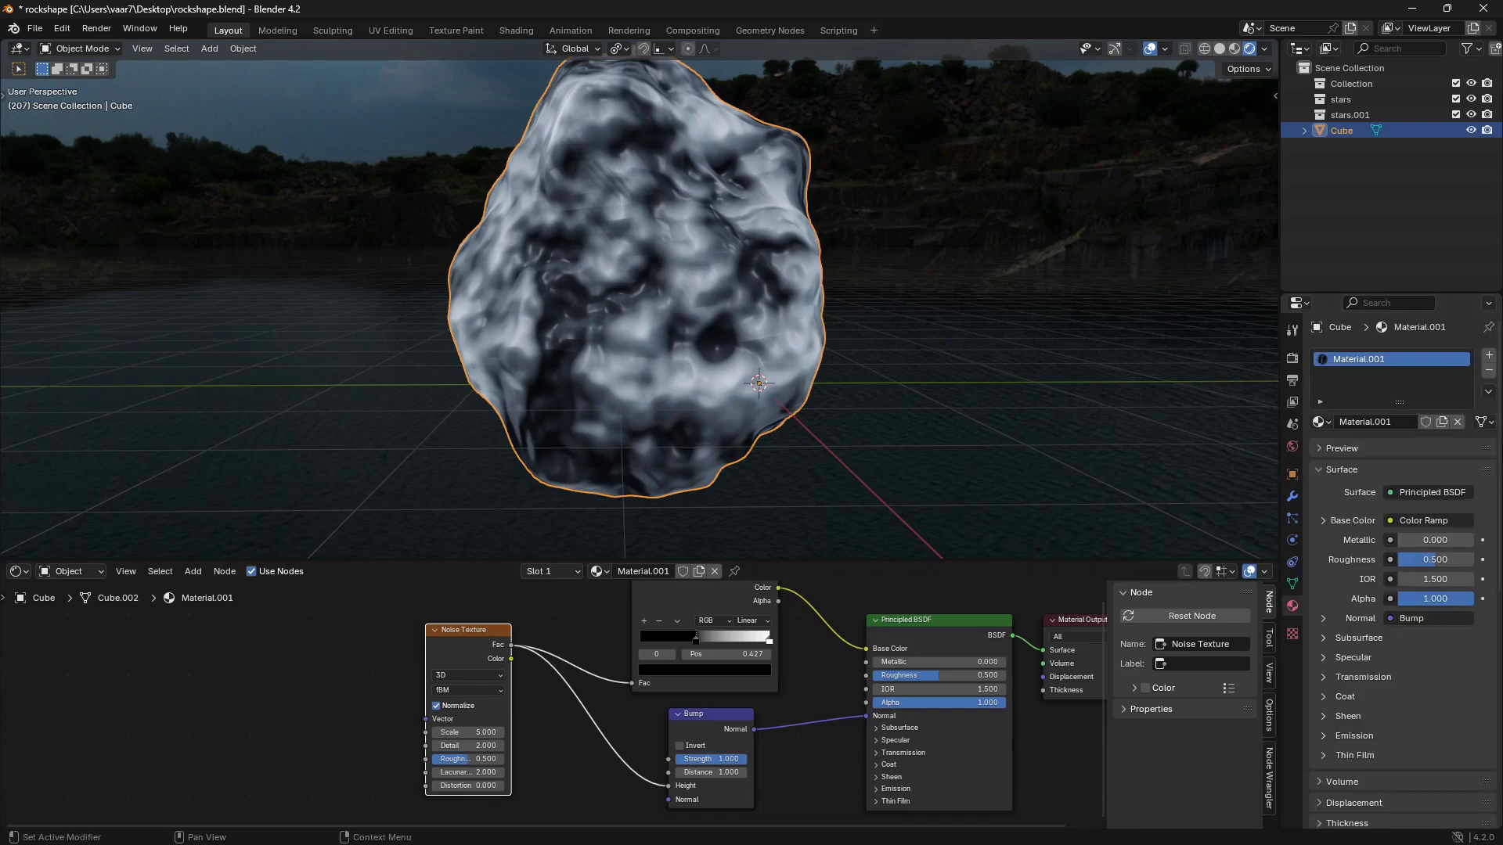
{"action": "scroll", "coordinate": [1401, 576], "scroll_direction": "down", "scroll_amount": 12}
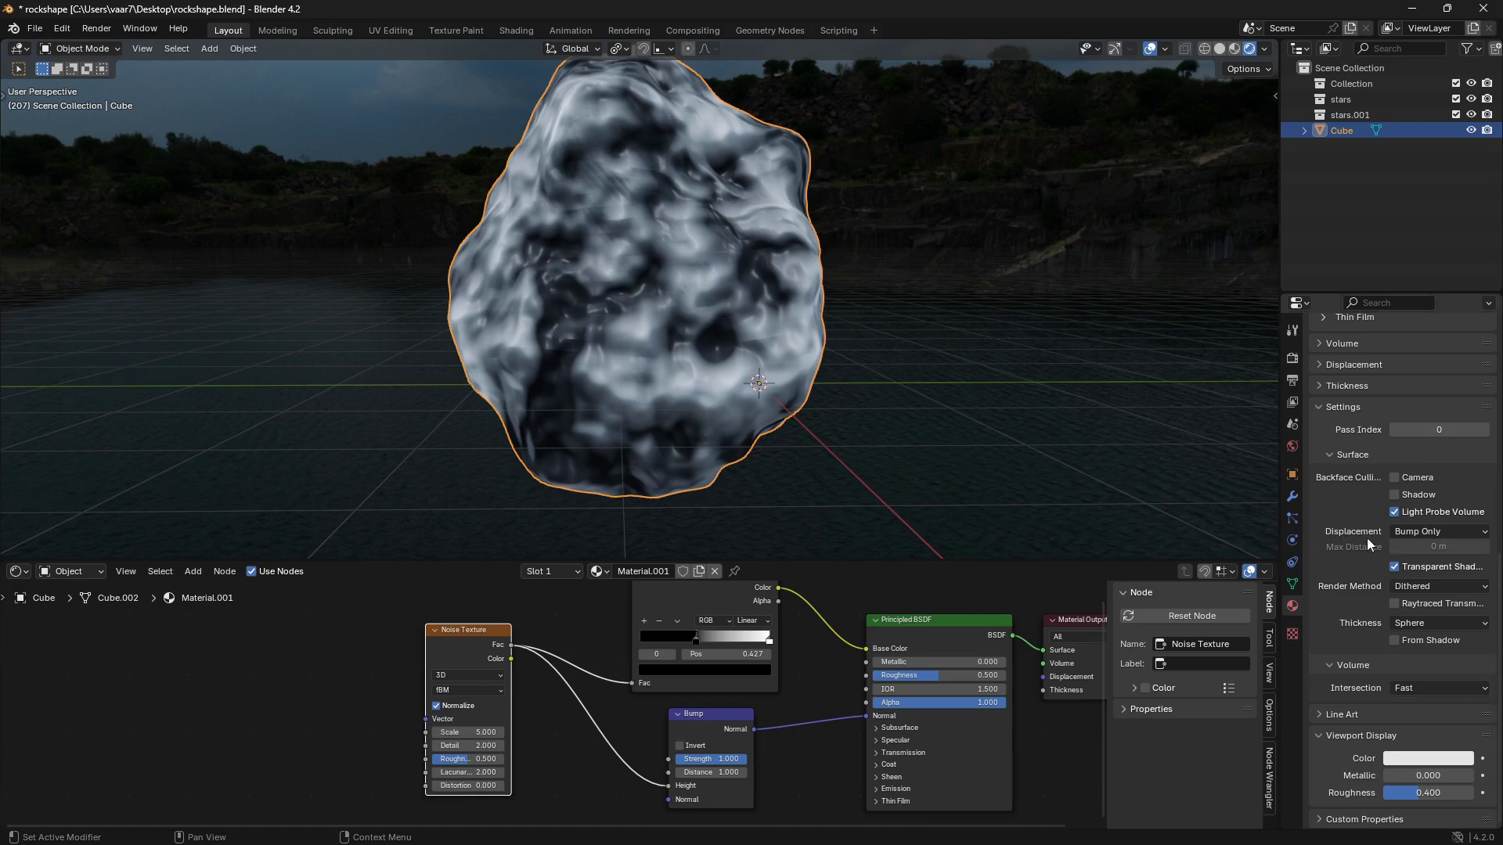
{"action": "left_click", "coordinate": [1478, 535]}
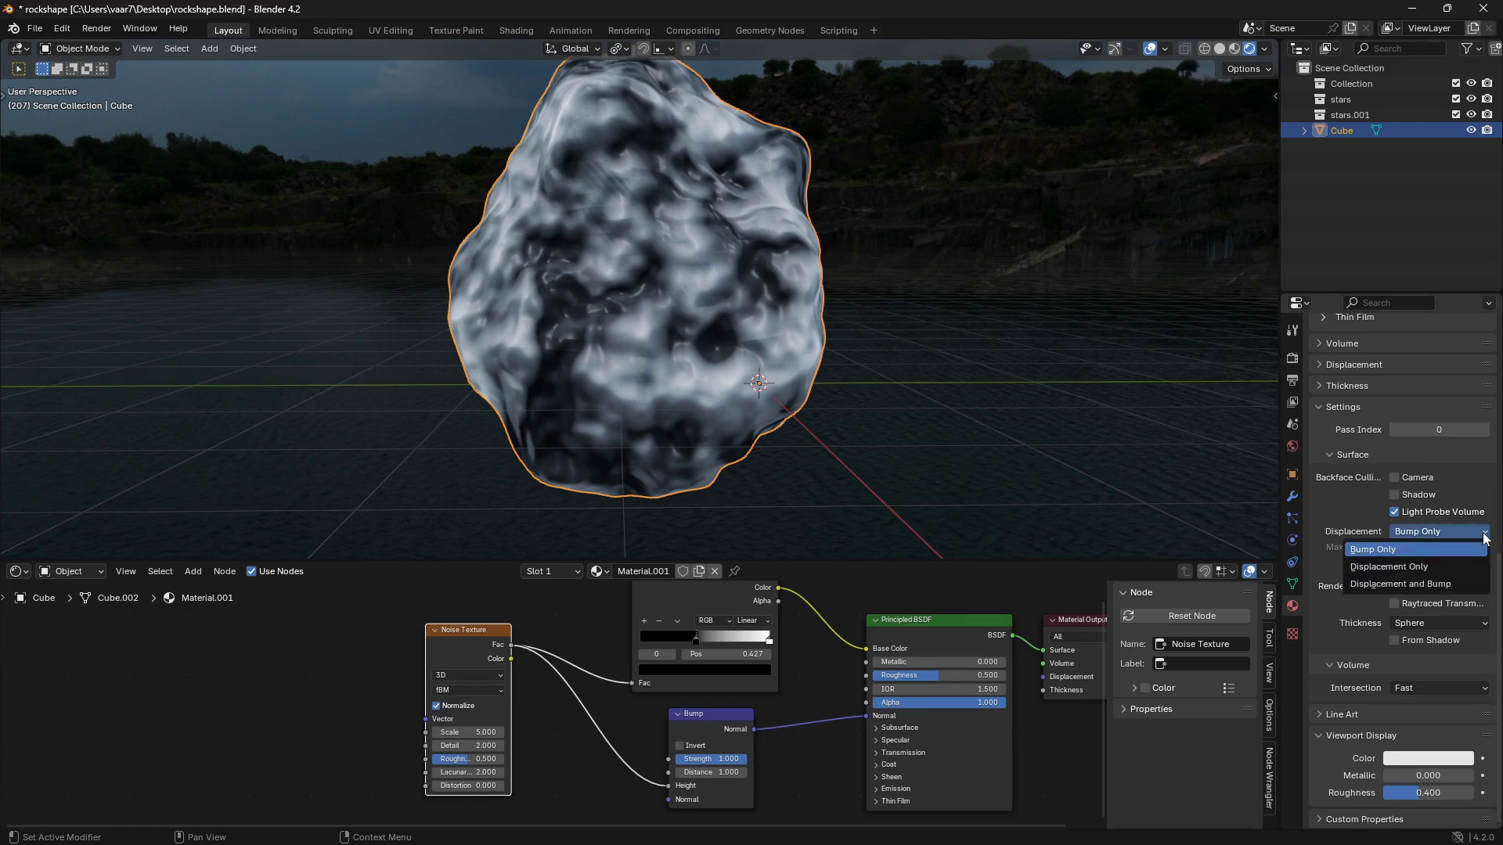
{"action": "left_click", "coordinate": [1425, 585]}
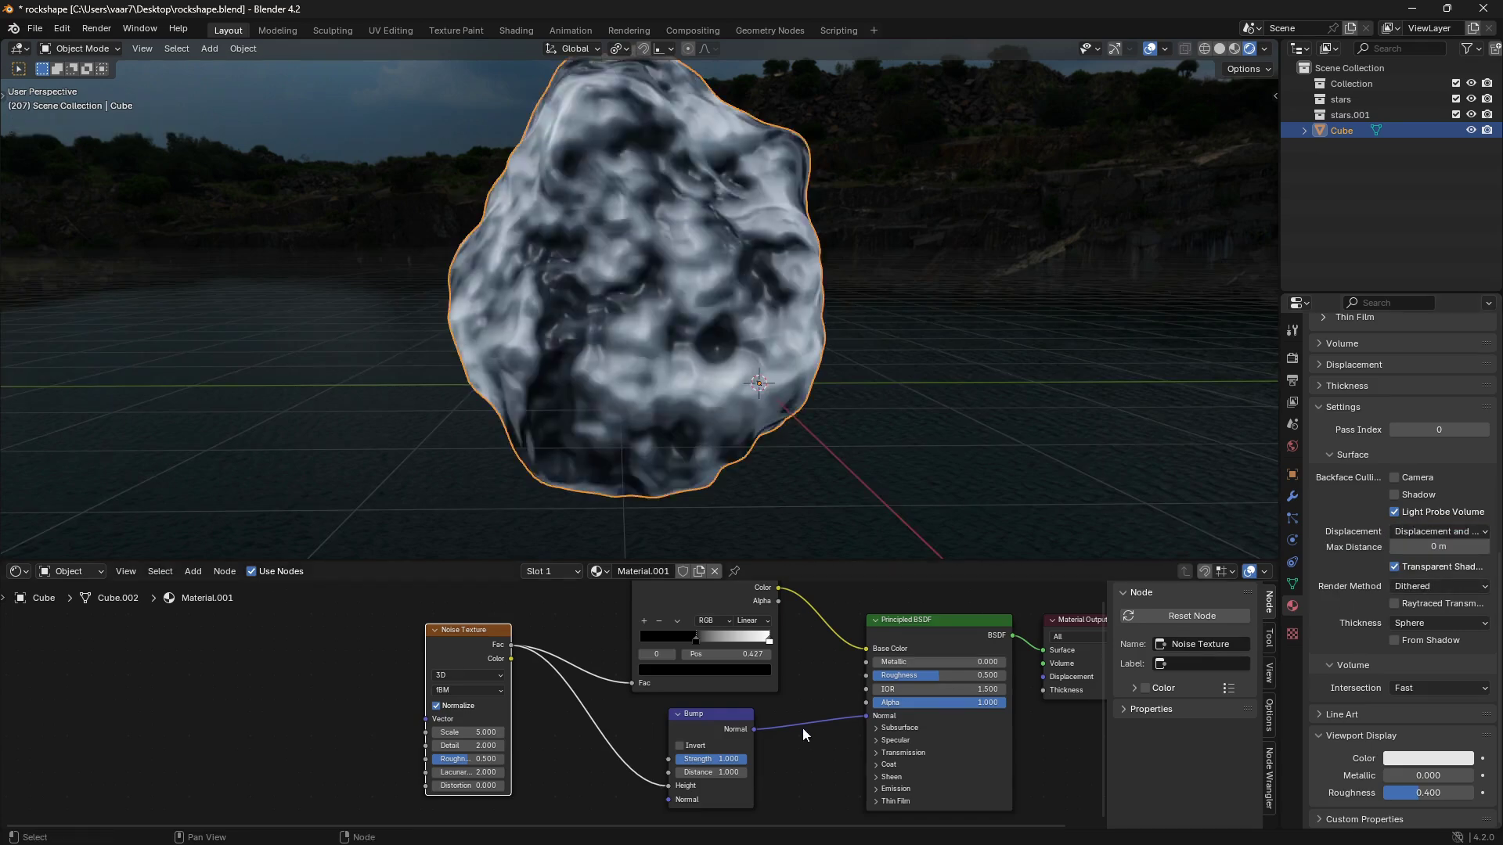
{"action": "middle_click_drag", "start_coordinate": [802, 726], "coordinate": [807, 703]}
{"action": "left_click", "coordinate": [712, 692]}
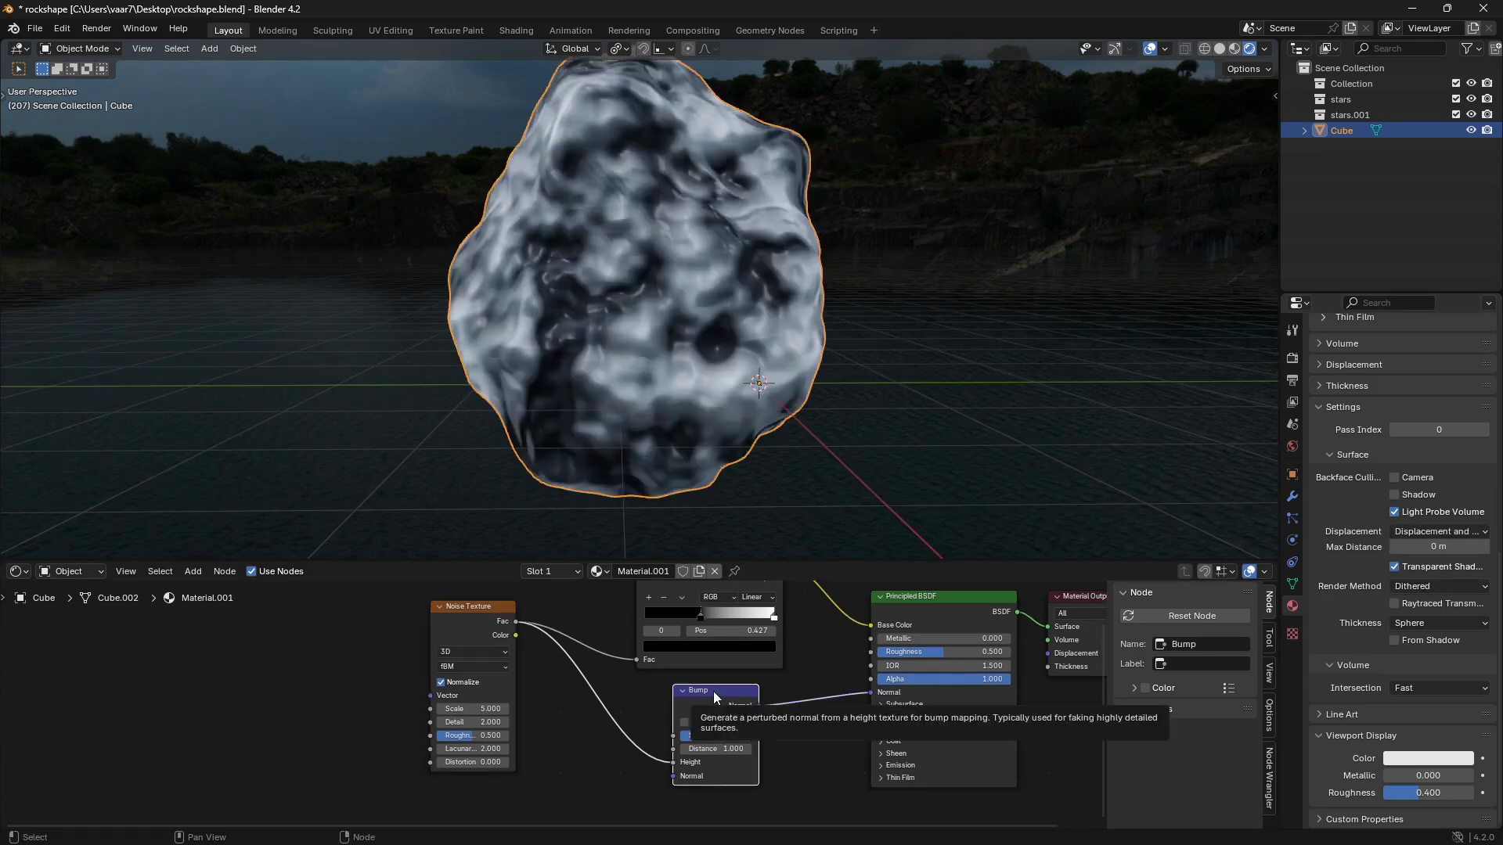
{"action": "middle_click_drag", "start_coordinate": [713, 691], "coordinate": [640, 680]}
{"action": "scroll", "coordinate": [647, 692], "scroll_direction": "up", "scroll_amount": 1}
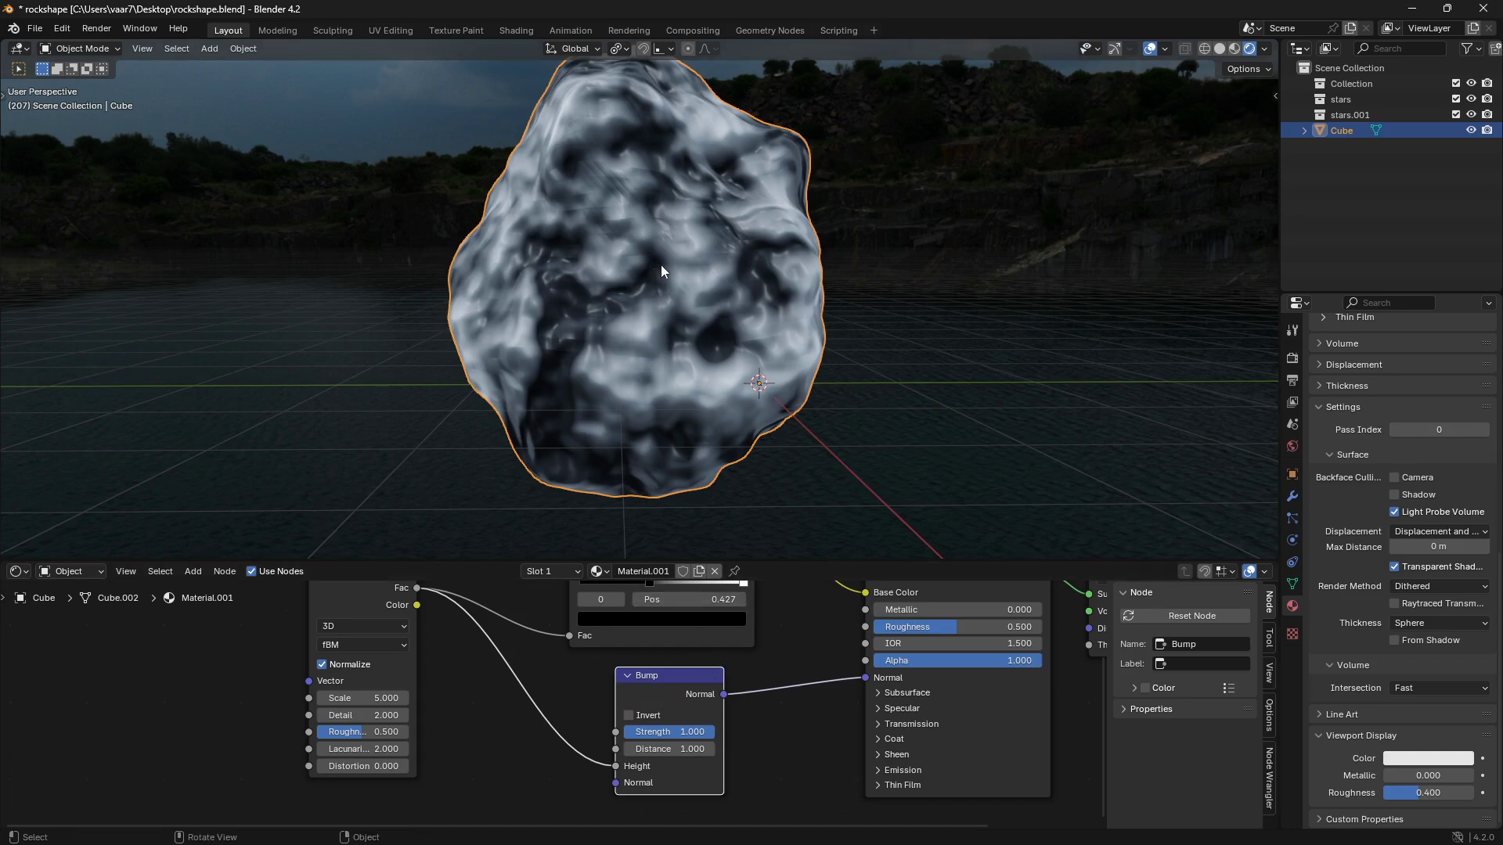
{"action": "scroll", "coordinate": [737, 693], "scroll_direction": "down", "scroll_amount": 1}
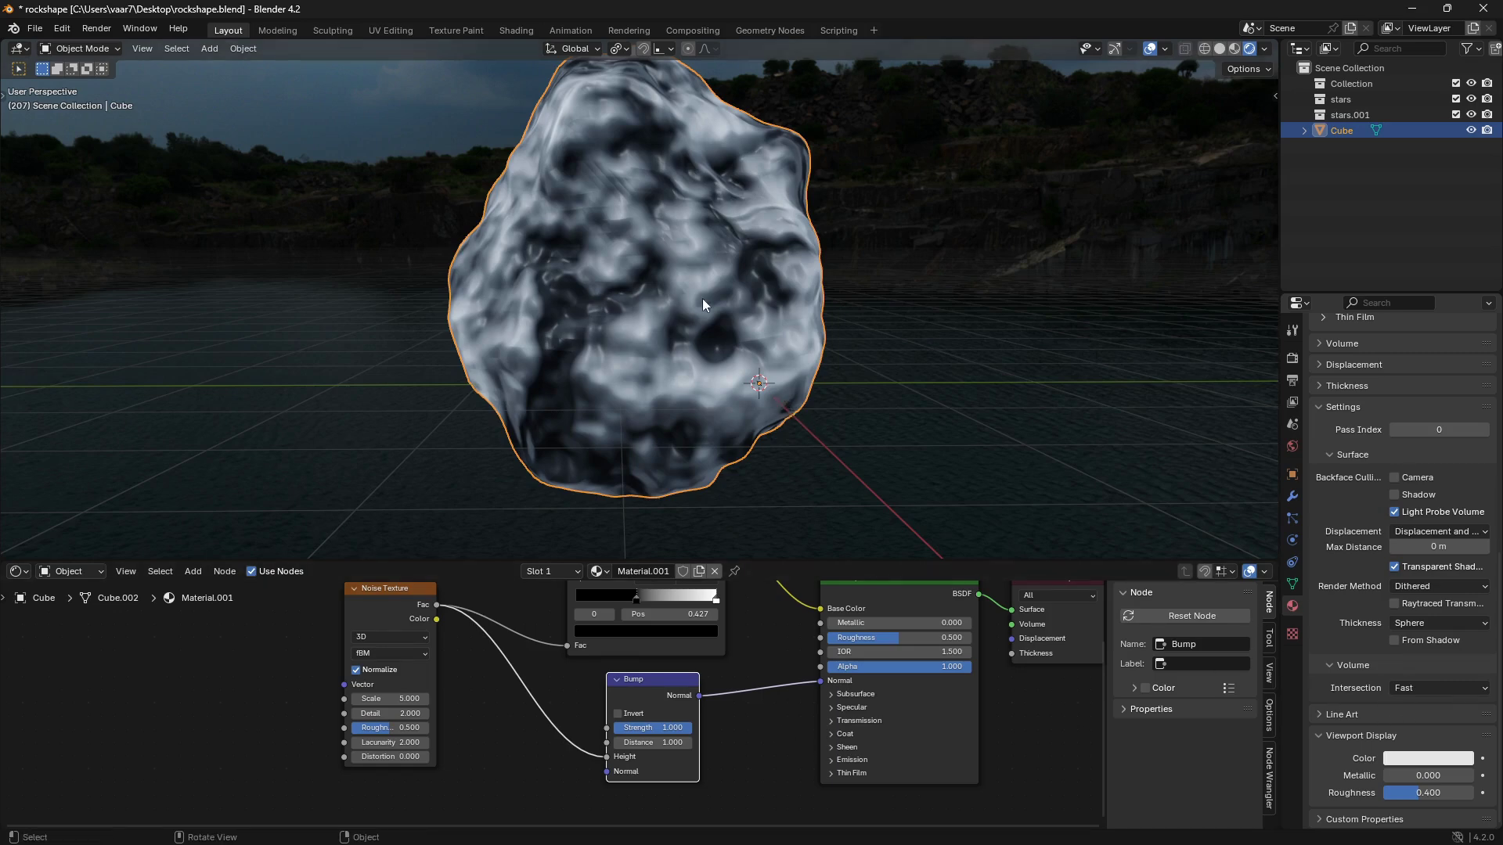
Duplicate the Noise Texture node, place the copy before the original and connect its Fac output to the original's Scale input.
{"action": "scroll", "coordinate": [631, 687], "scroll_direction": "down", "scroll_amount": 2}
{"action": "middle_click_drag", "start_coordinate": [688, 753], "coordinate": [872, 754]}
{"action": "key", "text": "shift+a"}
{"action": "left_click", "coordinate": [599, 643]}
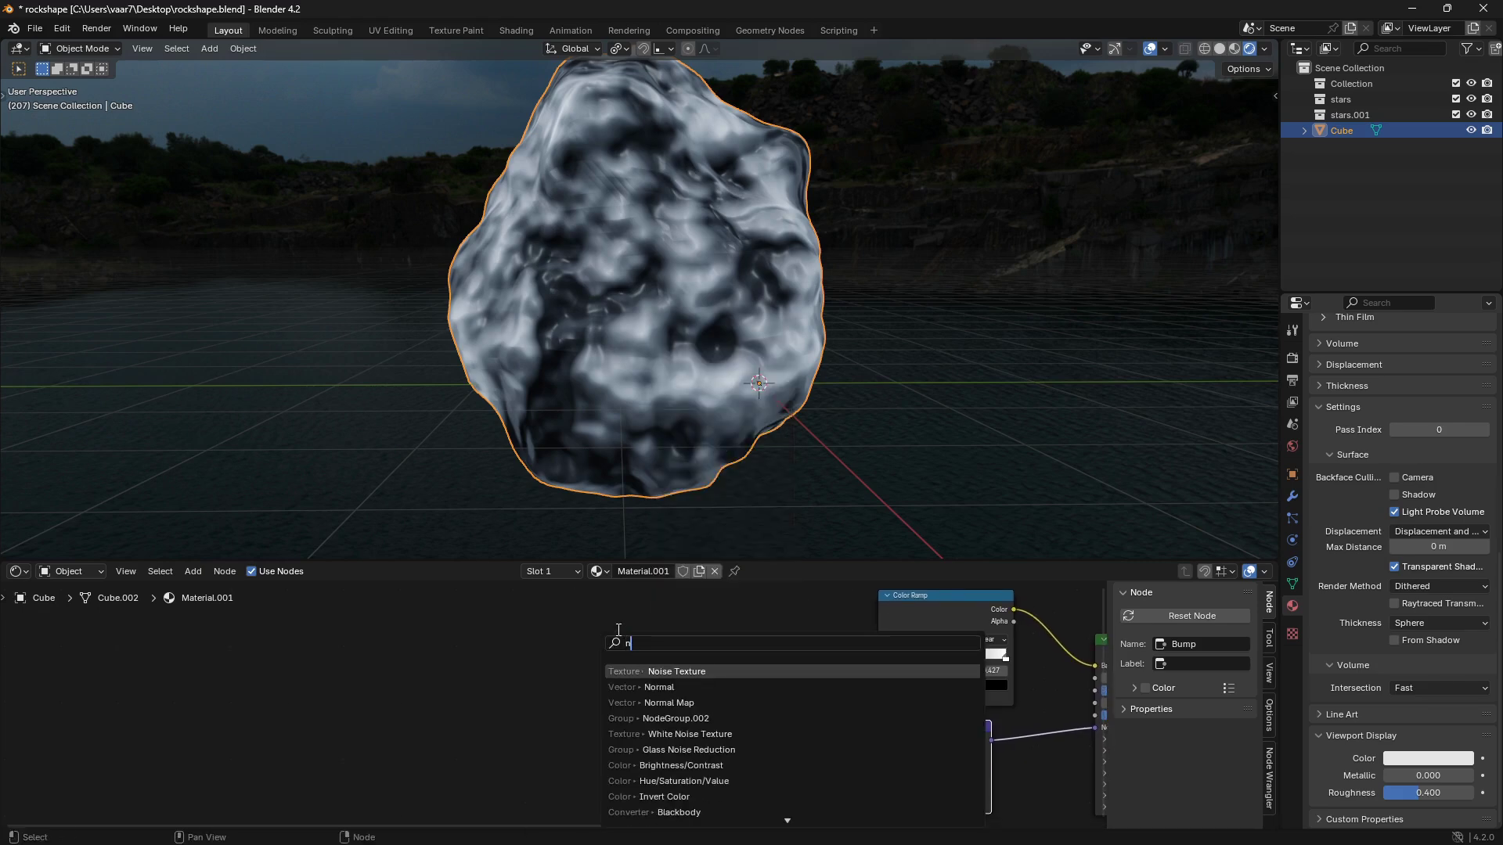
{"action": "left_click", "coordinate": [740, 653]}
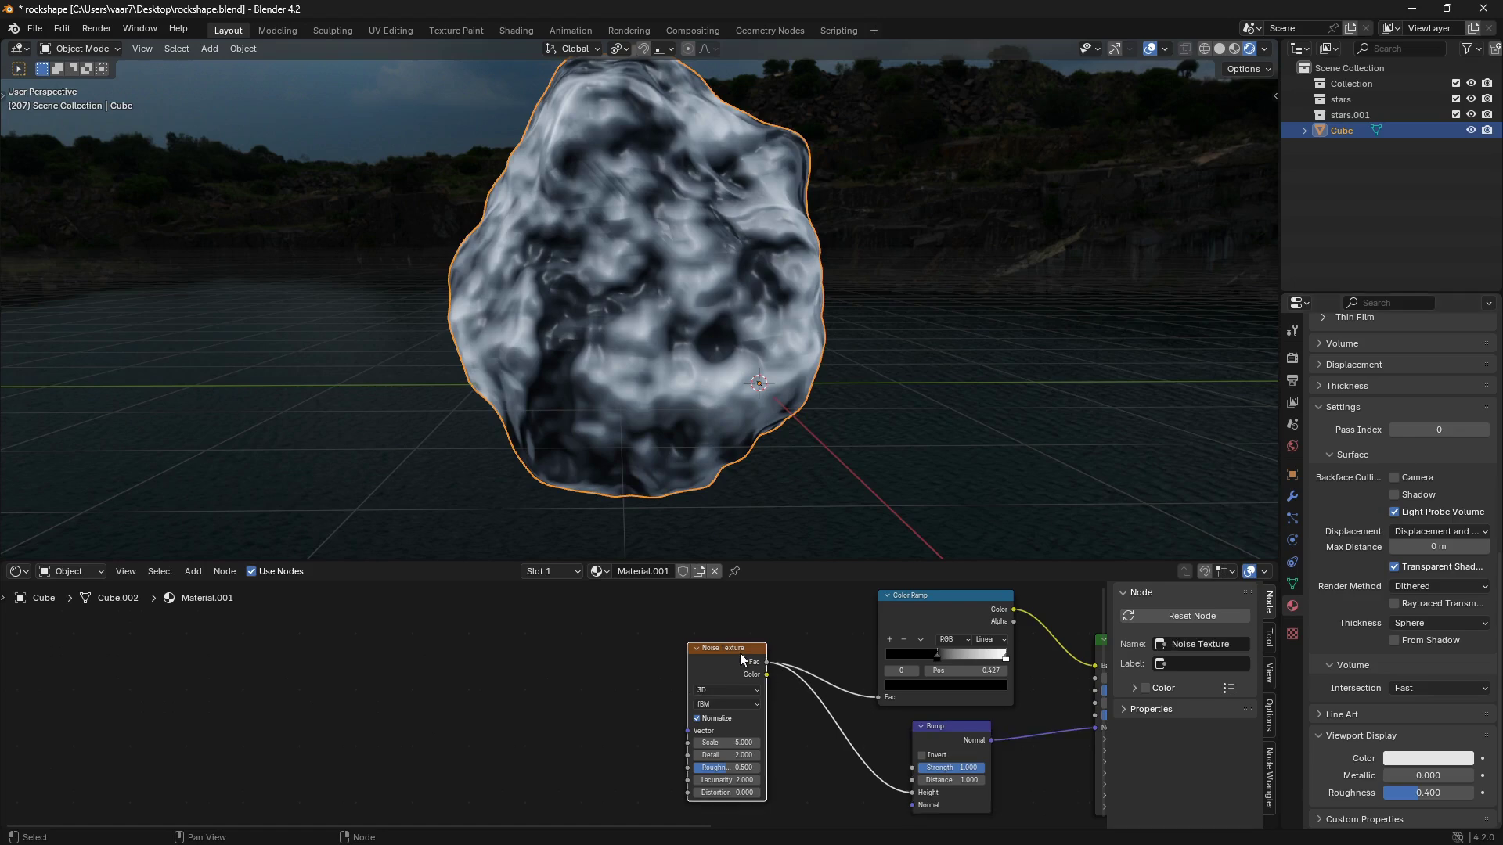
{"action": "key", "text": "shift+d"}
{"action": "left_click", "coordinate": [566, 654]}
{"action": "scroll", "coordinate": [524, 656], "scroll_direction": "up", "scroll_amount": 3}
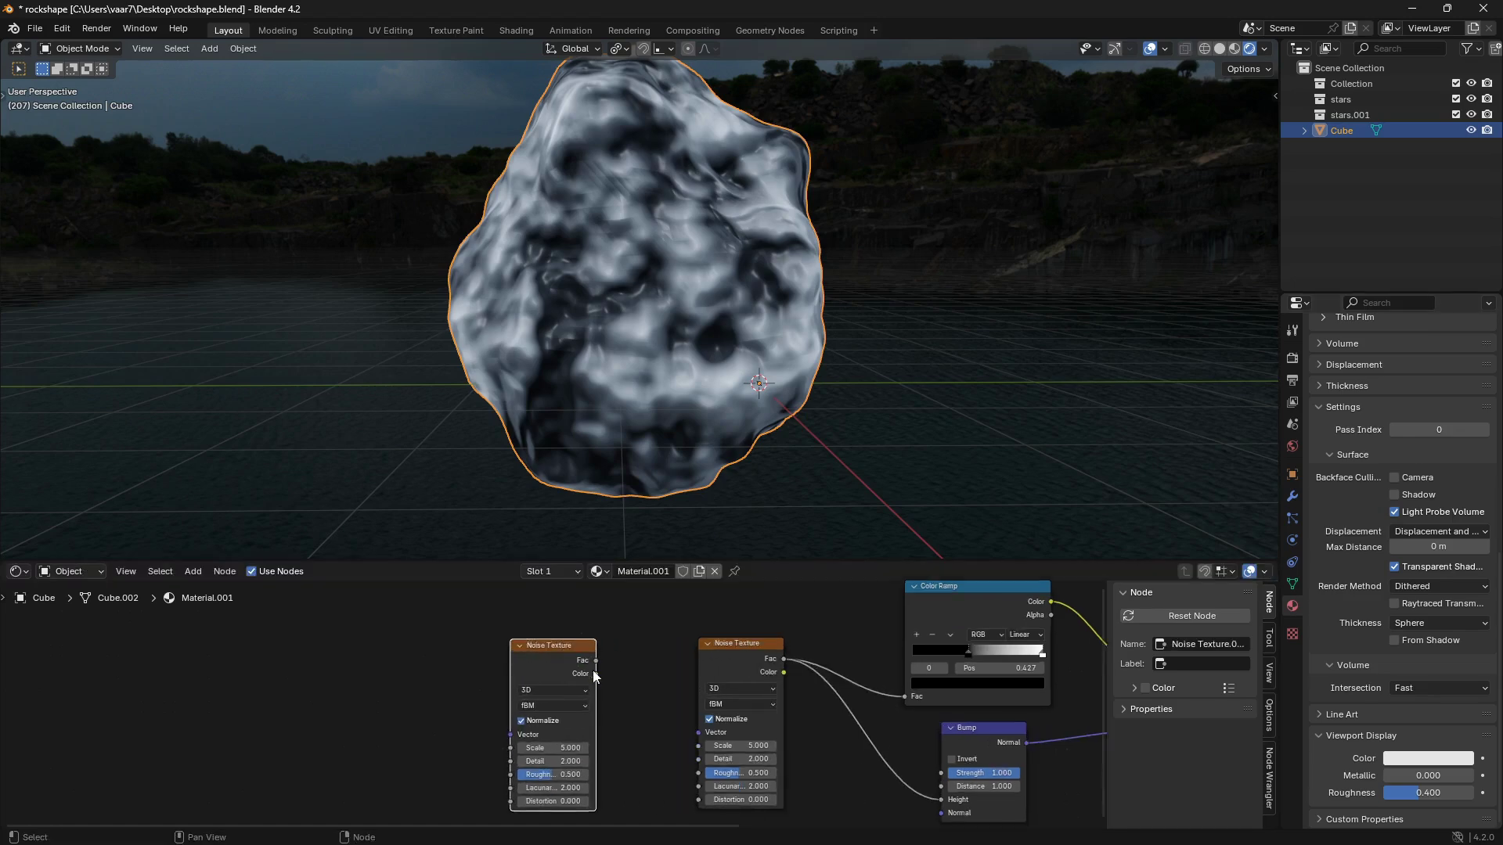
{"action": "left_click_drag", "start_coordinate": [514, 646], "coordinate": [643, 753]}
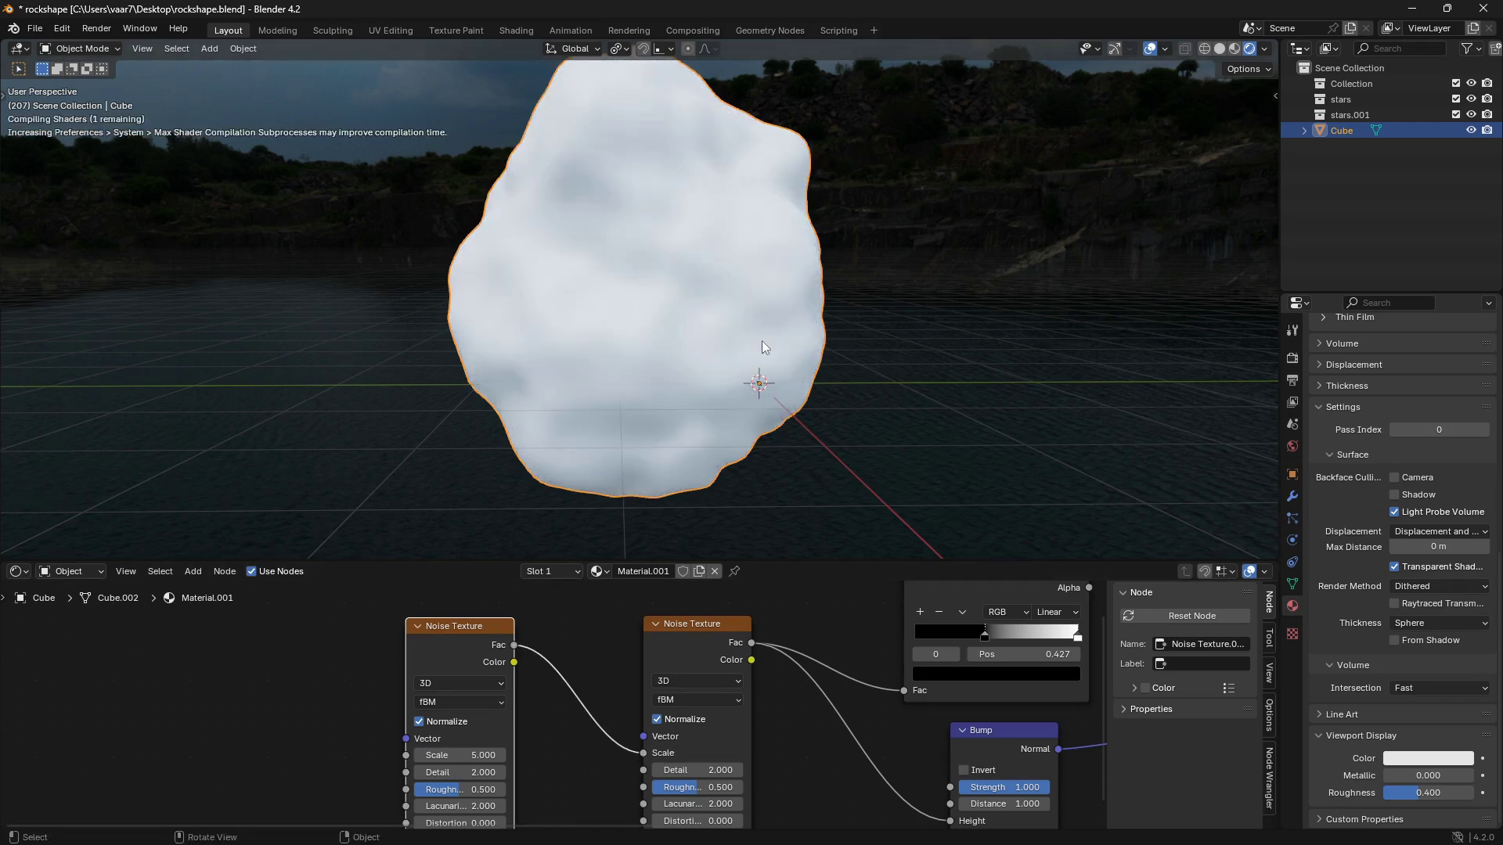
{"action": "middle_click_drag", "start_coordinate": [764, 346], "coordinate": [657, 335]}
Set the Detail of the Noise Texture feeding the Color Ramp and Bump nodes to 15.
{"action": "middle_click_drag", "start_coordinate": [746, 678], "coordinate": [739, 610]}
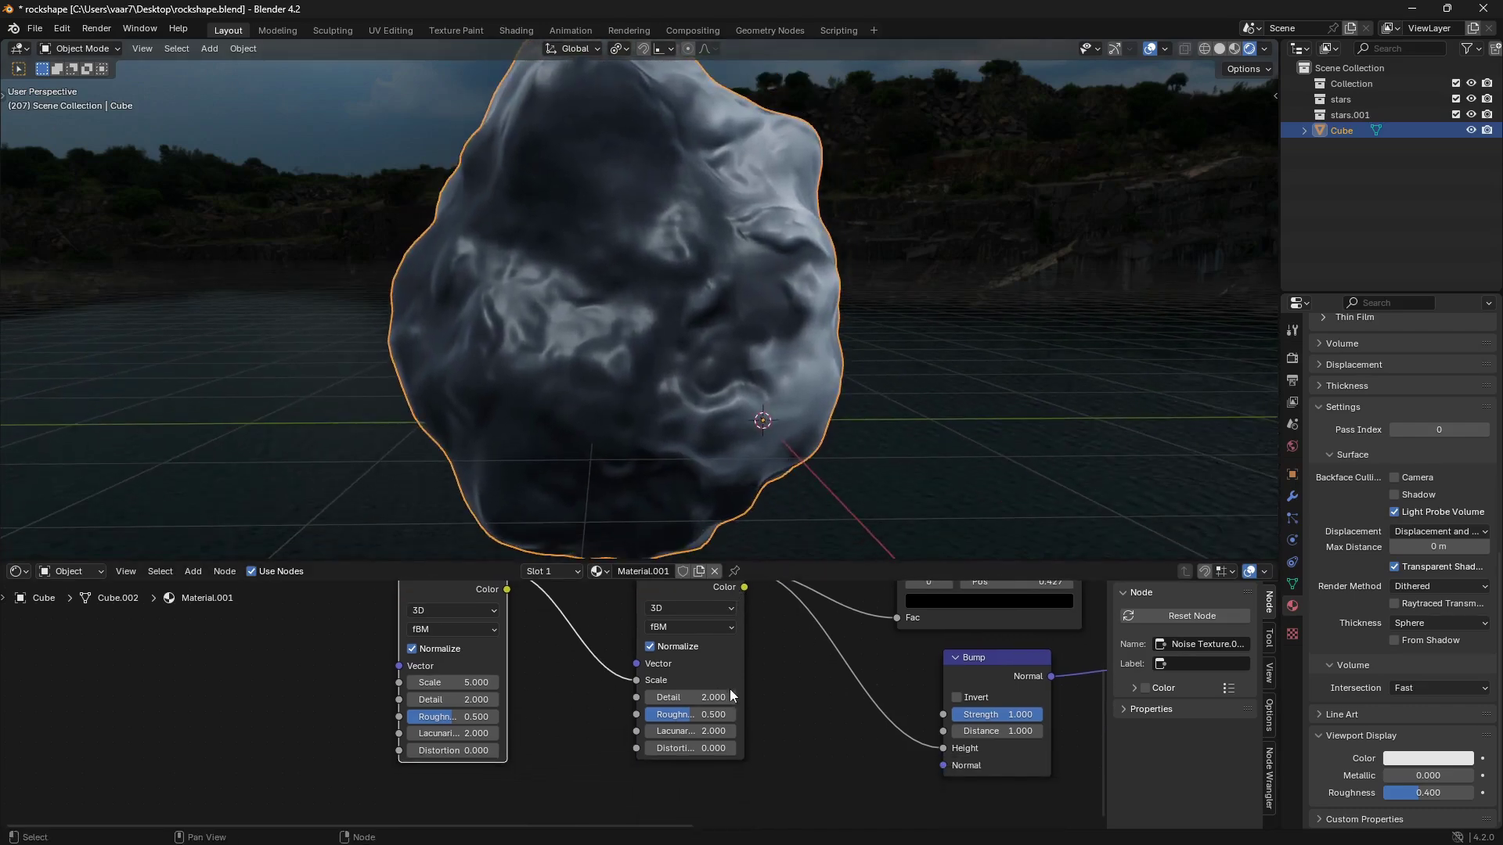
{"action": "middle_click_drag", "start_coordinate": [704, 715], "coordinate": [685, 767]}
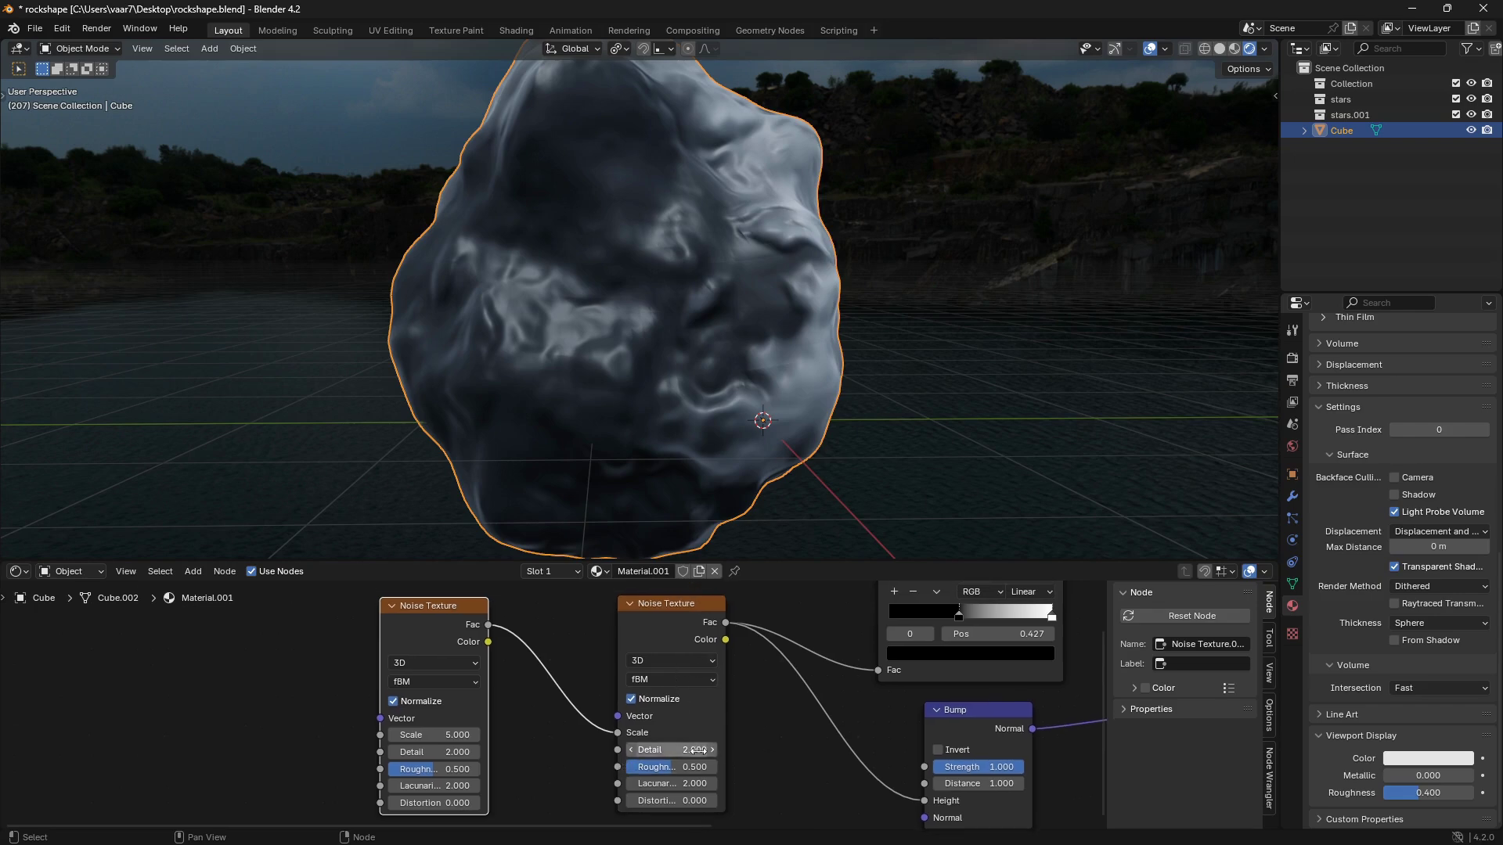
{"action": "left_click_drag", "start_coordinate": [653, 751], "coordinate": [704, 751]}
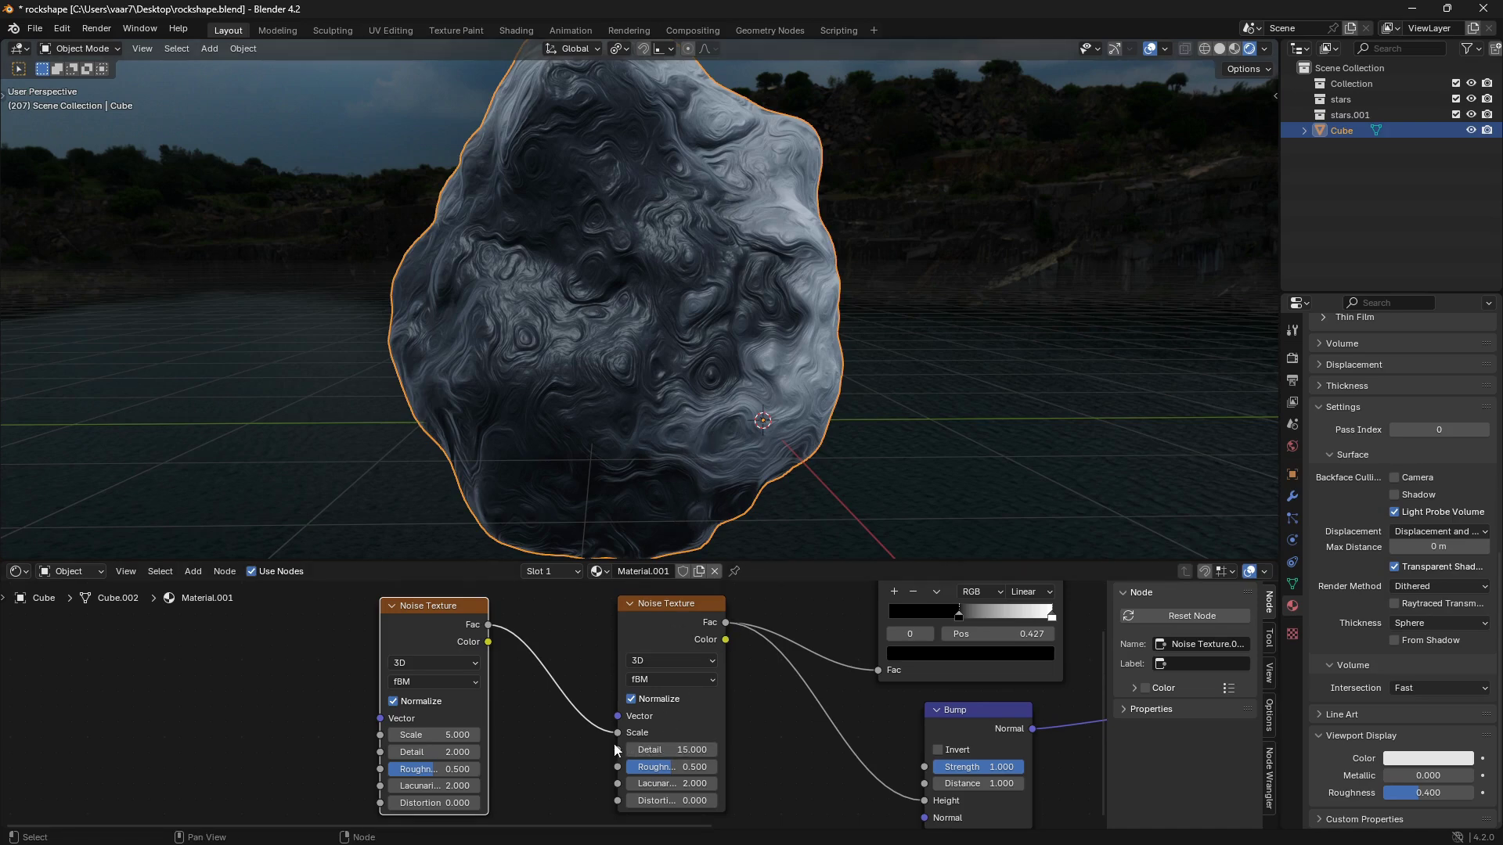
Set the Detail of the duplicated Noise Texture, the first in the chain, to 15.
{"action": "scroll", "coordinate": [595, 712], "scroll_direction": "up", "scroll_amount": 1}
{"action": "middle_click_drag", "start_coordinate": [584, 737], "coordinate": [601, 706]}
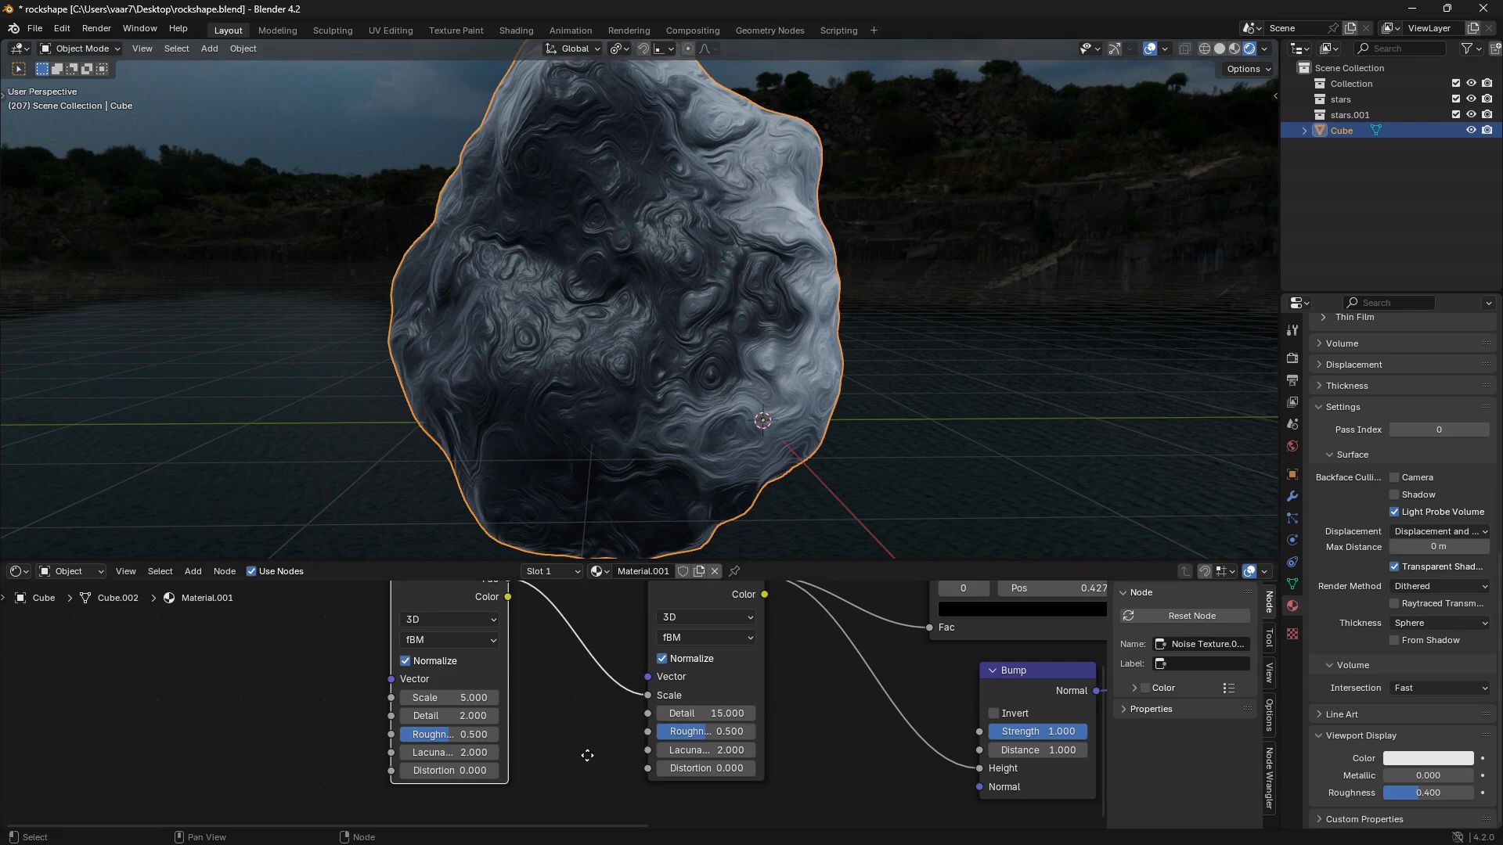
{"action": "middle_click_drag", "start_coordinate": [587, 755], "coordinate": [633, 791]}
{"action": "scroll", "coordinate": [633, 791], "scroll_direction": "up", "scroll_amount": 2}
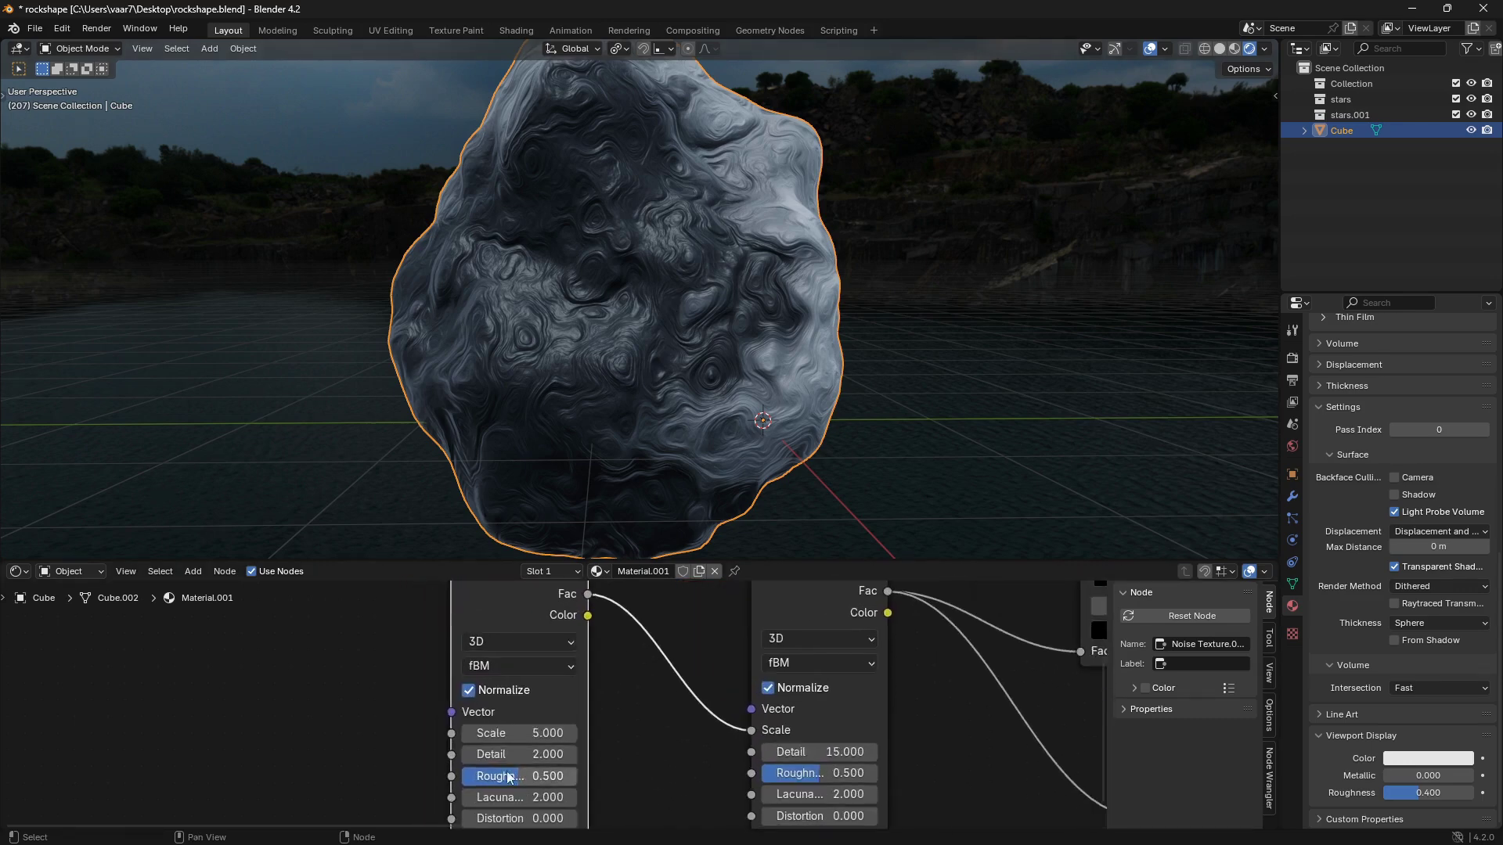
{"action": "scroll", "coordinate": [551, 712], "scroll_direction": "down", "scroll_amount": 2}
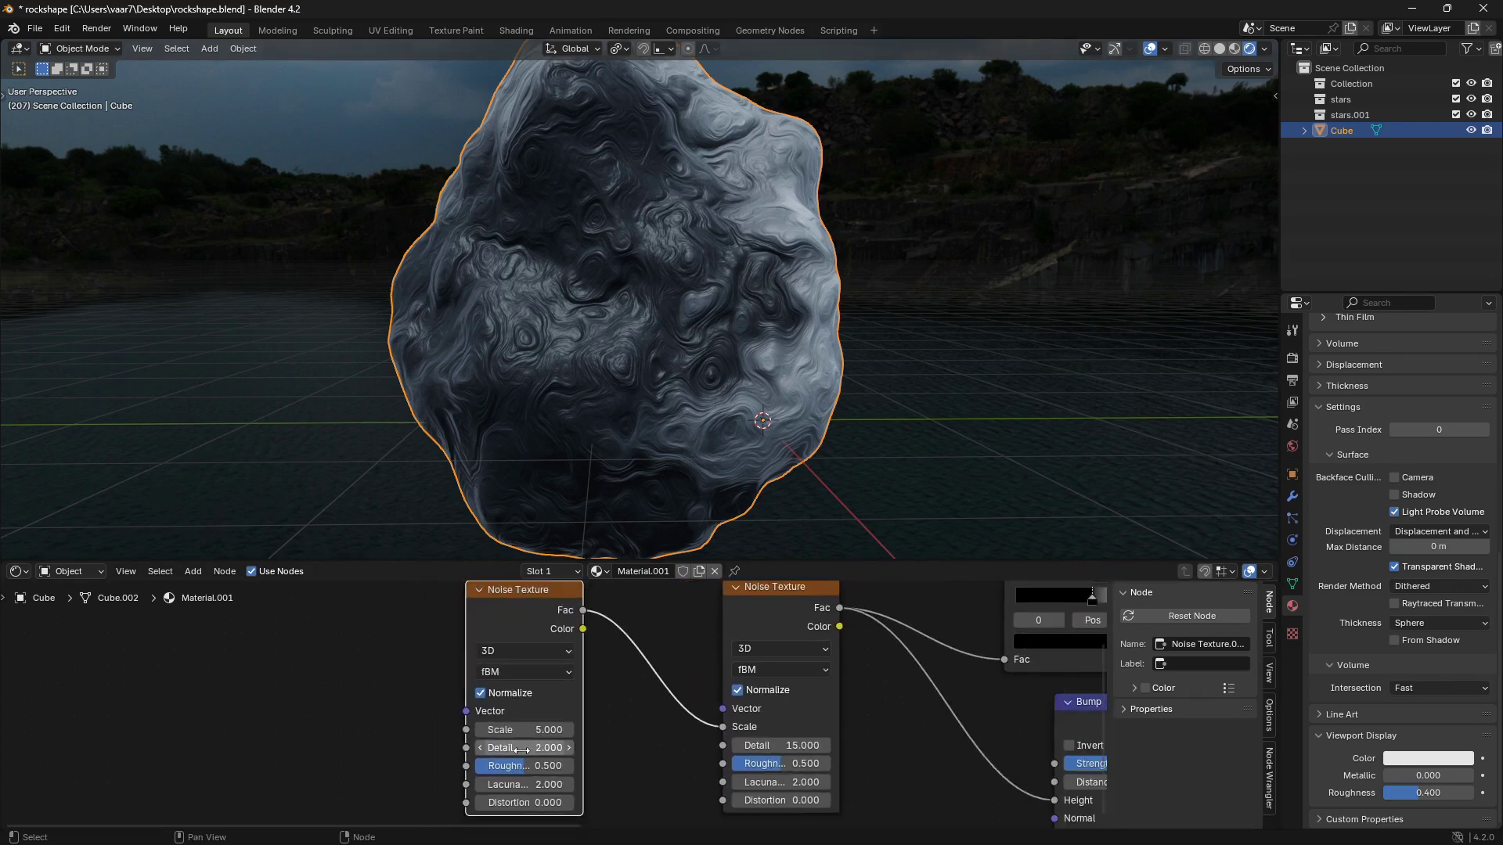
{"action": "mouse_move", "coordinate": [516, 750]}
{"action": "left_mouse_down"}
{"action": "mouse_move", "coordinate": [563, 749]}
{"action": "mouse_move", "coordinate": [536, 748]}
{"action": "left_mouse_up"}
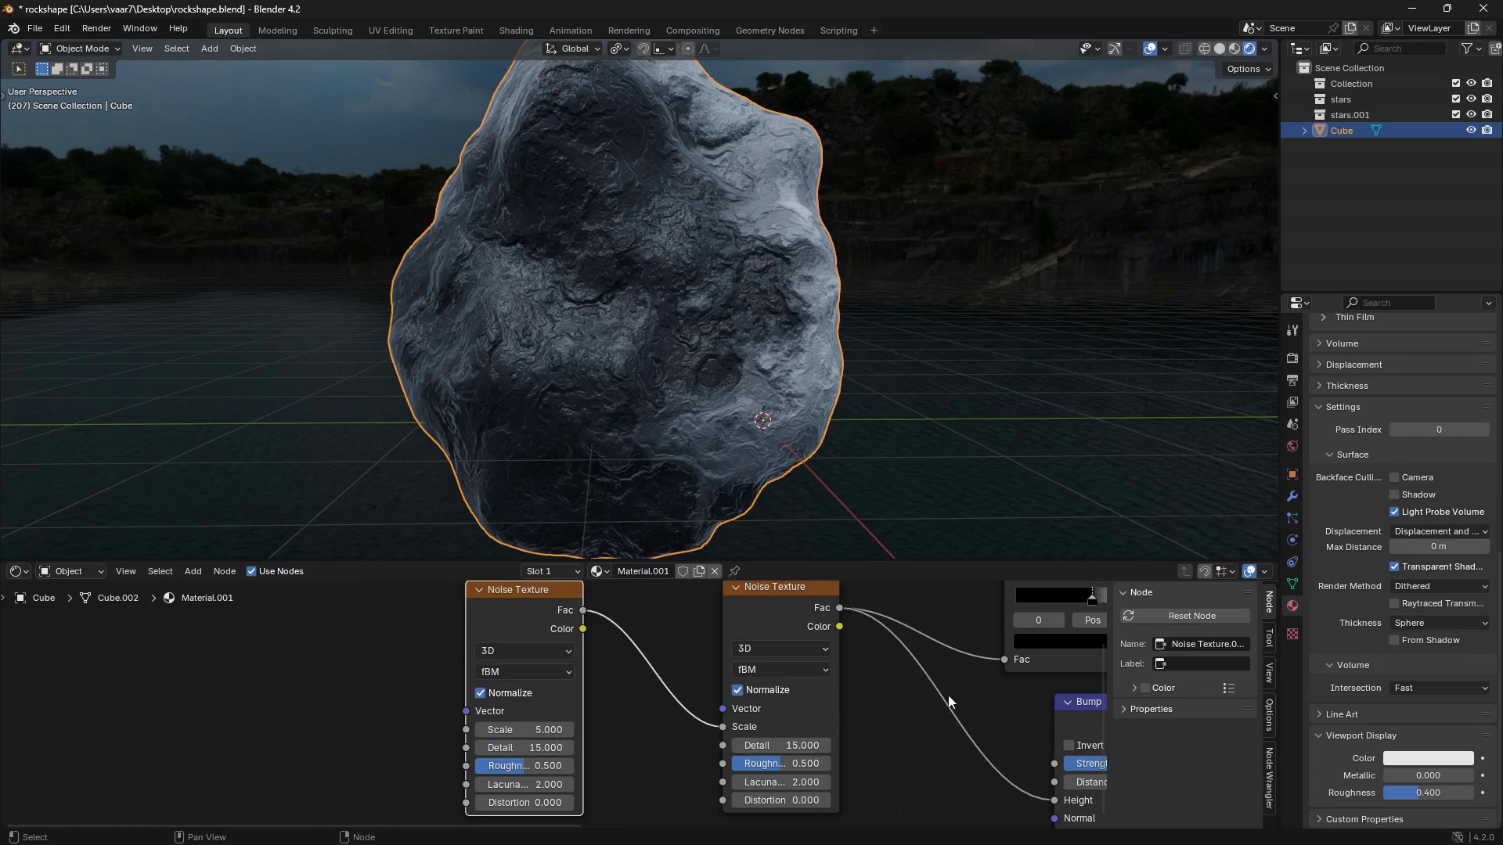
Darken the Color Ramp's white stop to grey and move its black stop to position 0.455.
{"action": "scroll", "coordinate": [947, 695], "scroll_direction": "down", "scroll_amount": 2}
{"action": "middle_click_drag", "start_coordinate": [947, 695], "coordinate": [764, 717]}
{"action": "scroll", "coordinate": [764, 717], "scroll_direction": "up", "scroll_amount": 1}
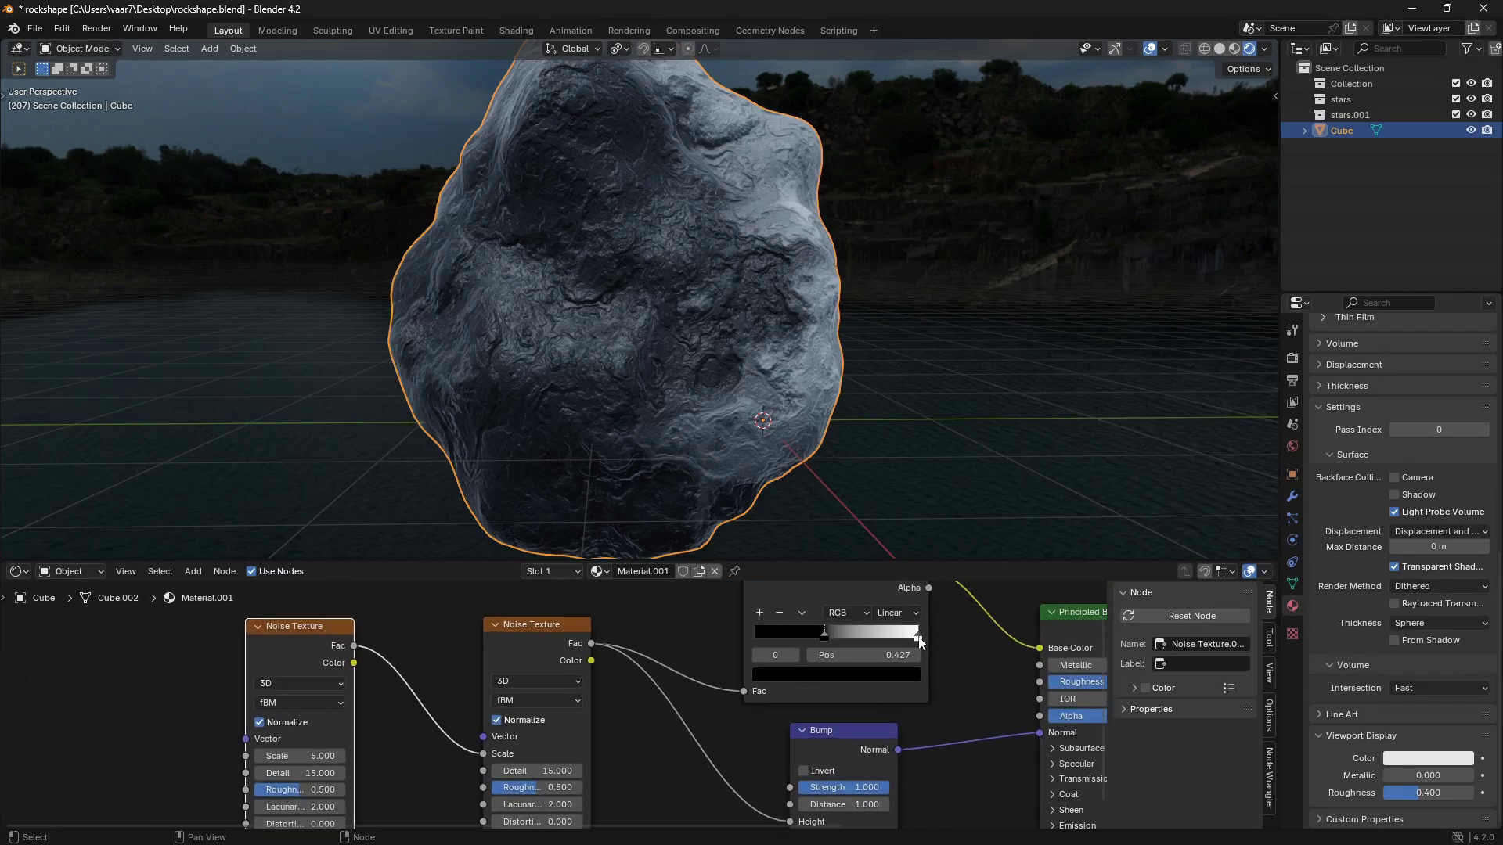
{"action": "left_click", "coordinate": [918, 638]}
{"action": "left_click", "coordinate": [903, 677]}
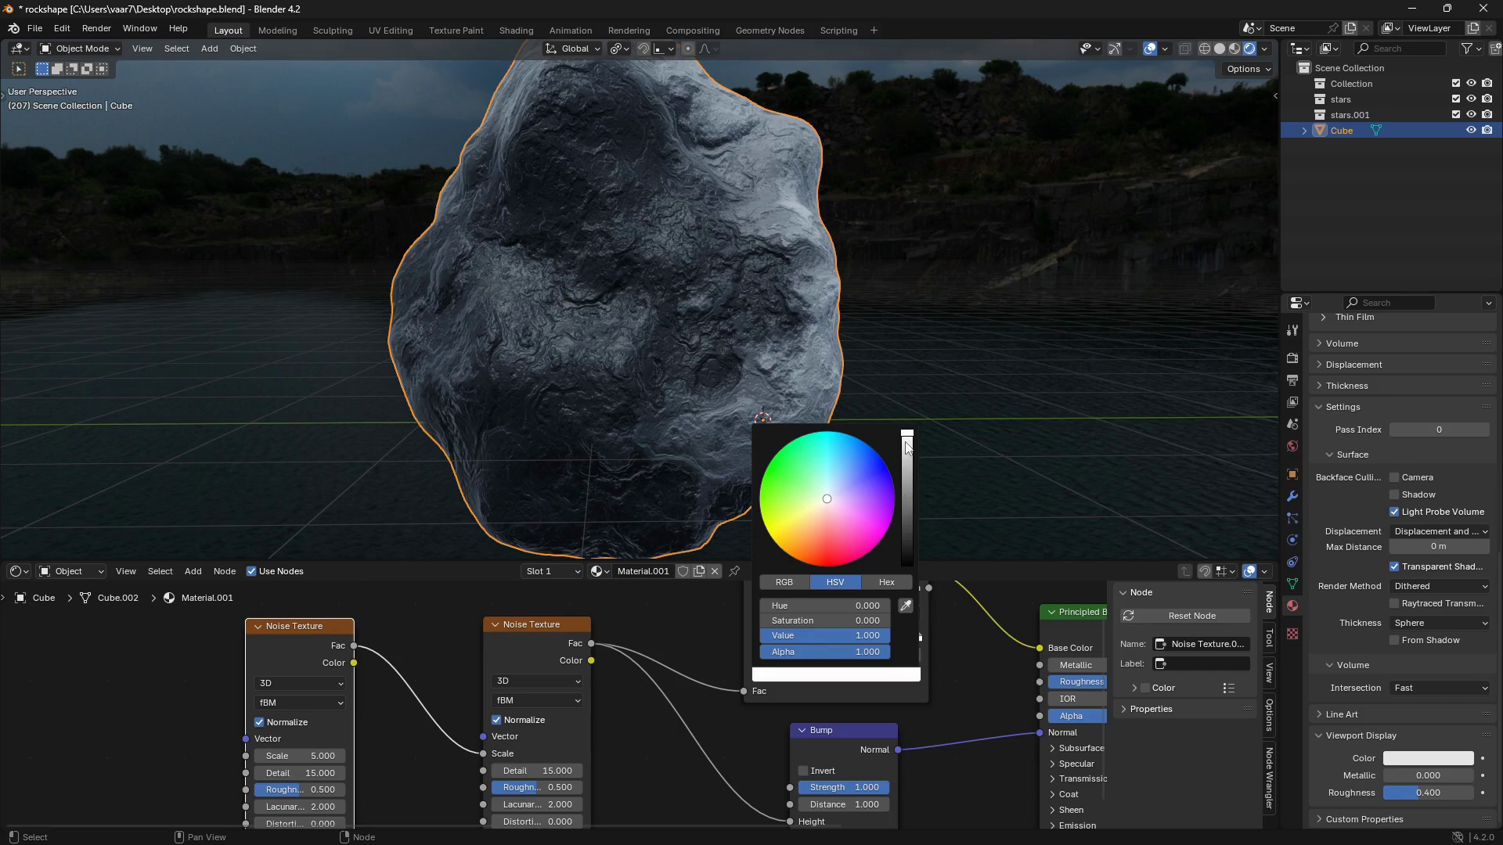
{"action": "mouse_move", "coordinate": [861, 636]}
{"action": "left_mouse_down"}
{"action": "mouse_move", "coordinate": [806, 636]}
{"action": "mouse_move", "coordinate": [829, 638]}
{"action": "left_mouse_up"}
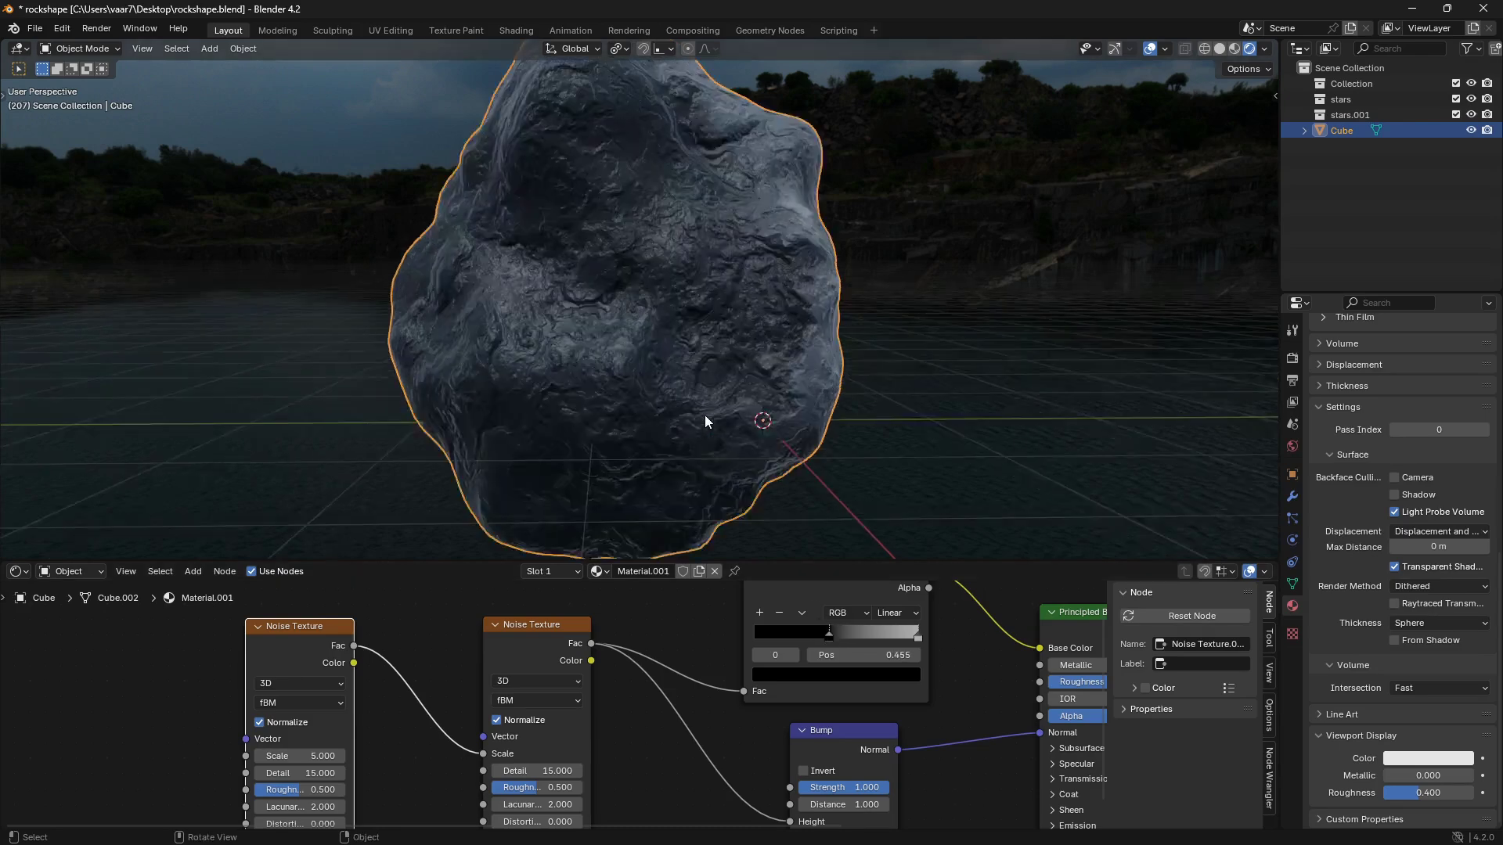
Set the Scale of the first Noise Texture in the chain to 8.7.
{"action": "middle_click_drag", "start_coordinate": [637, 732], "coordinate": [738, 664]}
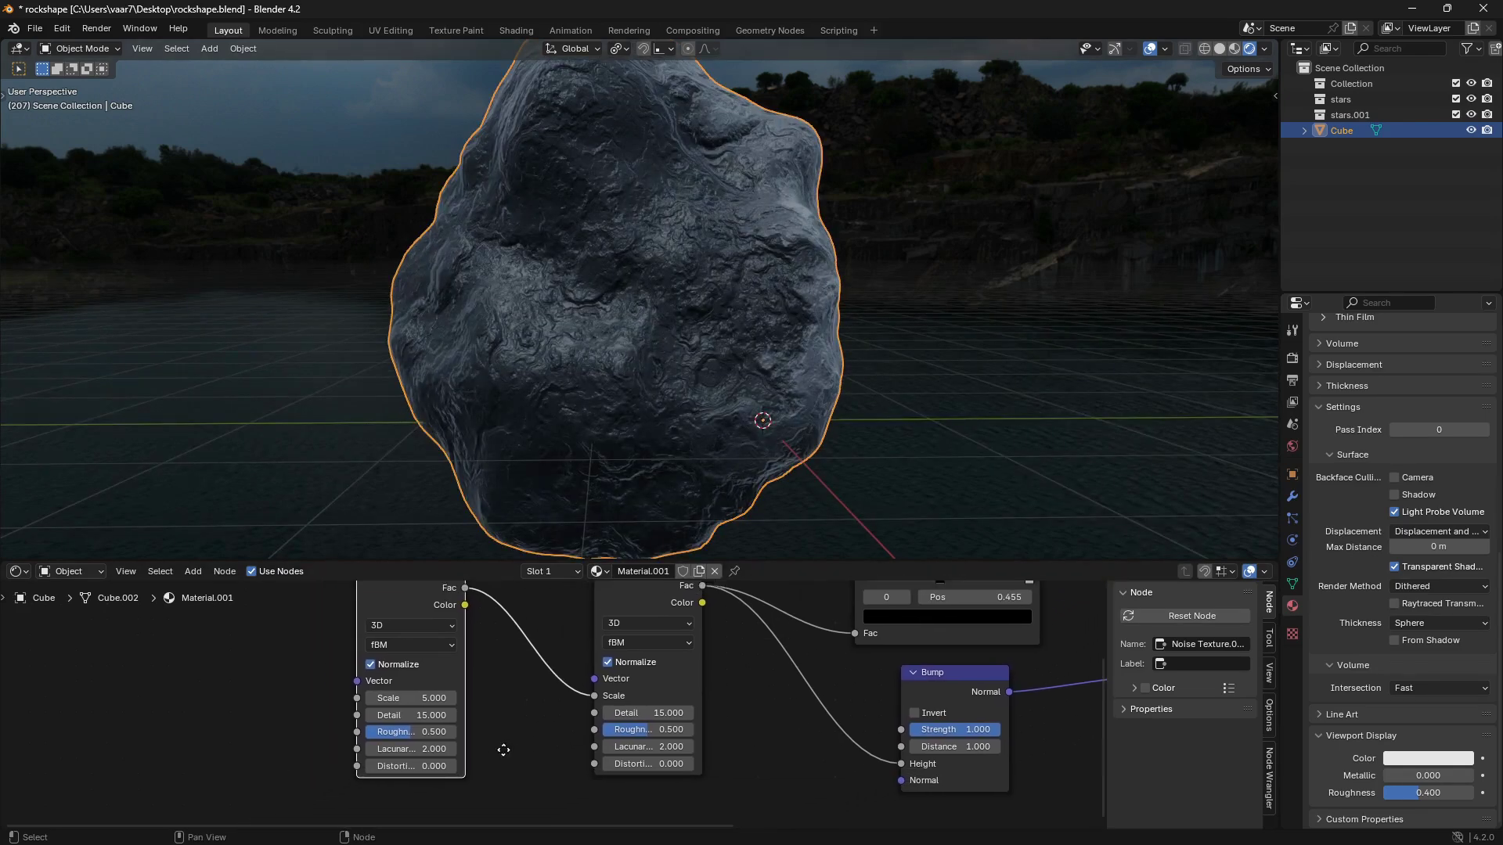
{"action": "middle_click_drag", "start_coordinate": [503, 745], "coordinate": [612, 735]}
{"action": "mouse_move", "coordinate": [572, 728]}
{"action": "left_mouse_down"}
{"action": "mouse_move", "coordinate": [671, 728]}
{"action": "mouse_move", "coordinate": [598, 728]}
{"action": "left_mouse_up"}
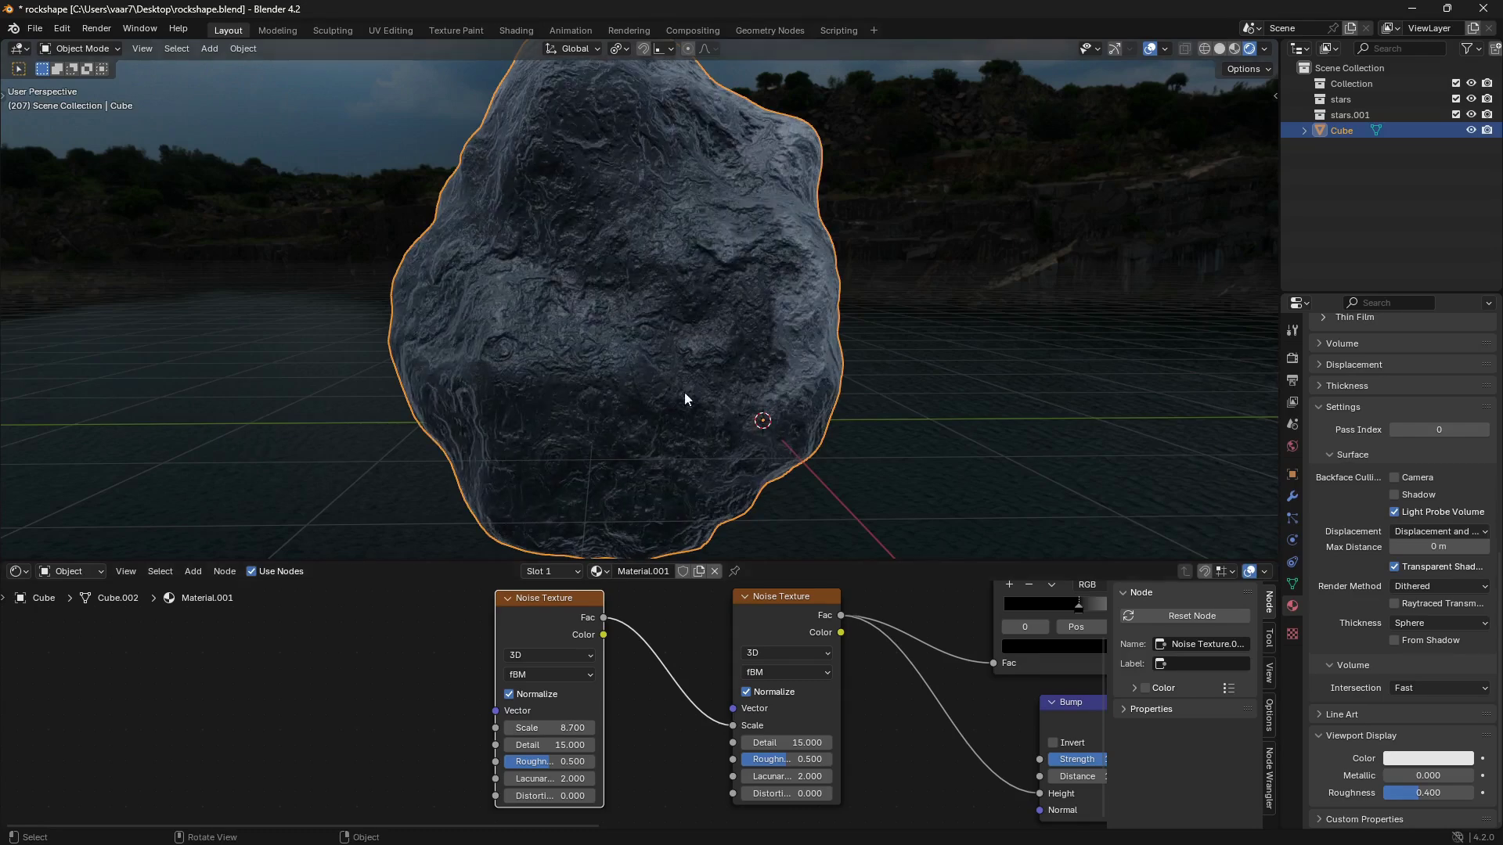
Add a plane mesh at the origin and scale it up by about 5.65 as the ground.
{"action": "scroll", "coordinate": [758, 736], "scroll_direction": "down", "scroll_amount": 3}
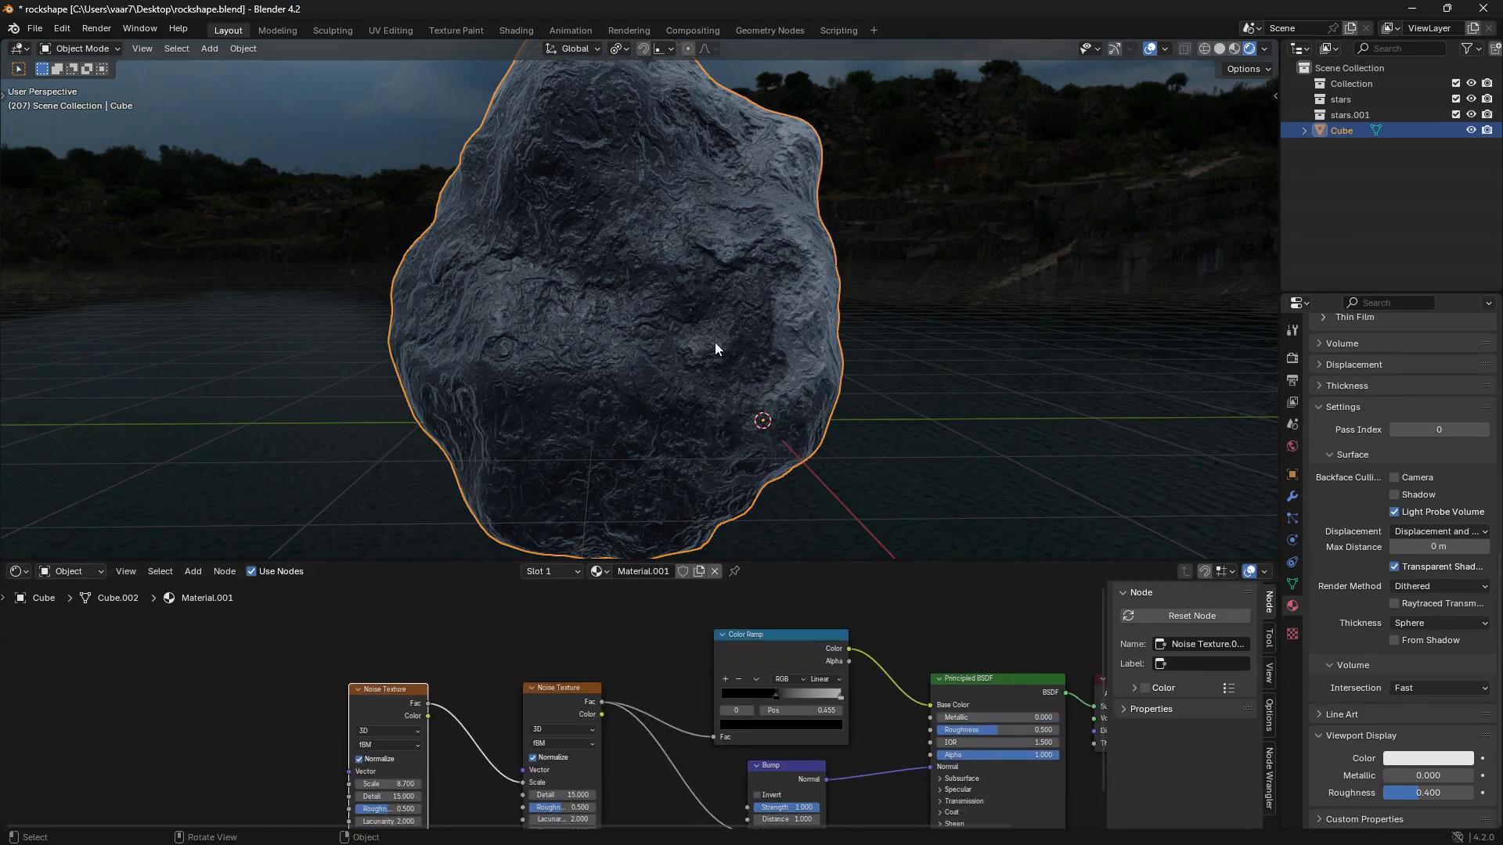
{"action": "scroll", "coordinate": [715, 341], "scroll_direction": "down", "scroll_amount": 3}
{"action": "middle_click_drag", "start_coordinate": [681, 358], "coordinate": [756, 383]}
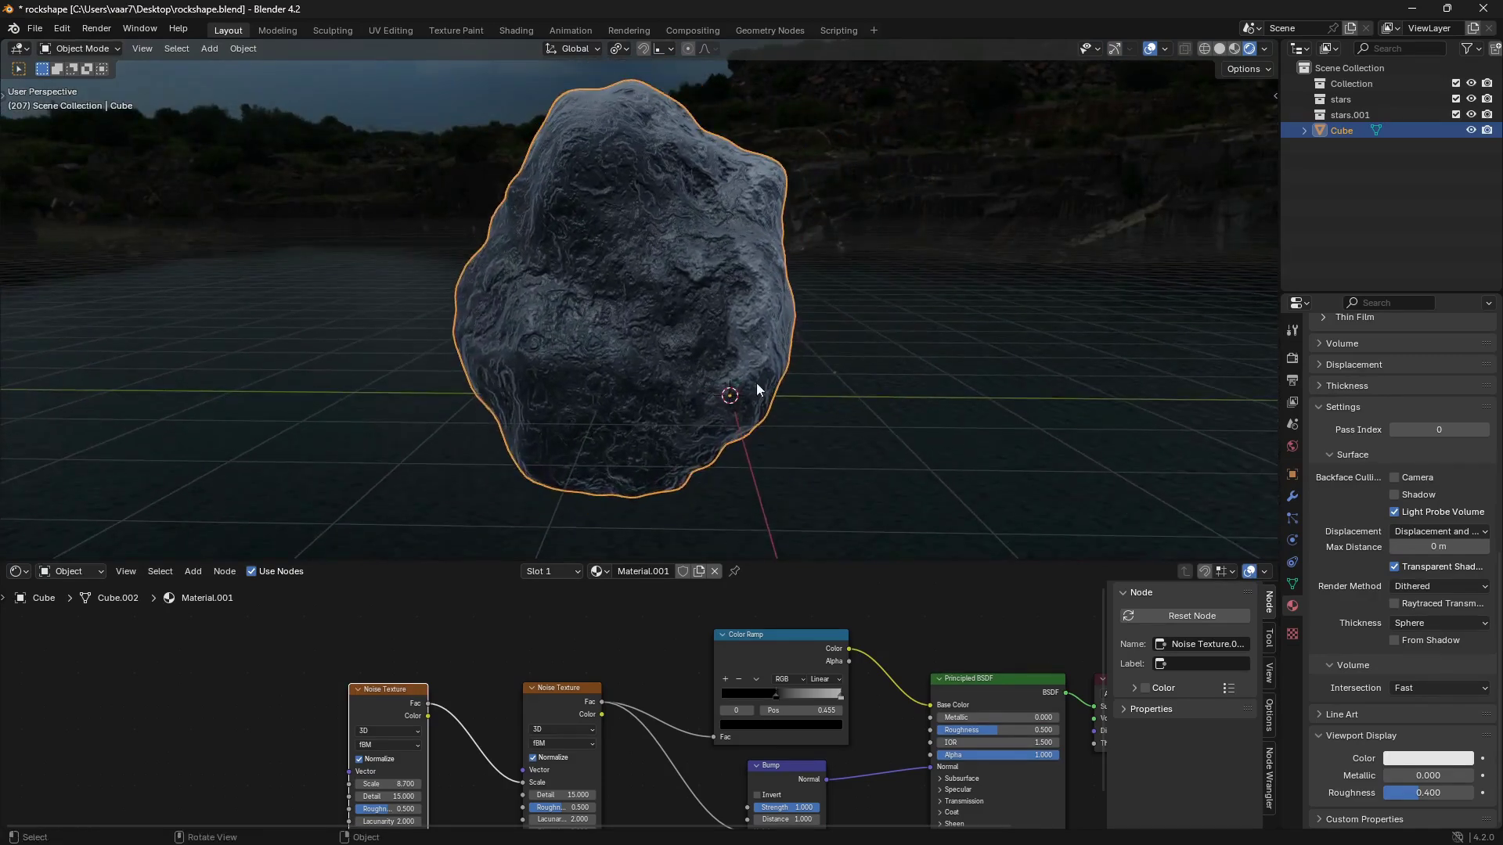
{"action": "scroll", "coordinate": [722, 372], "scroll_direction": "down", "scroll_amount": 2}
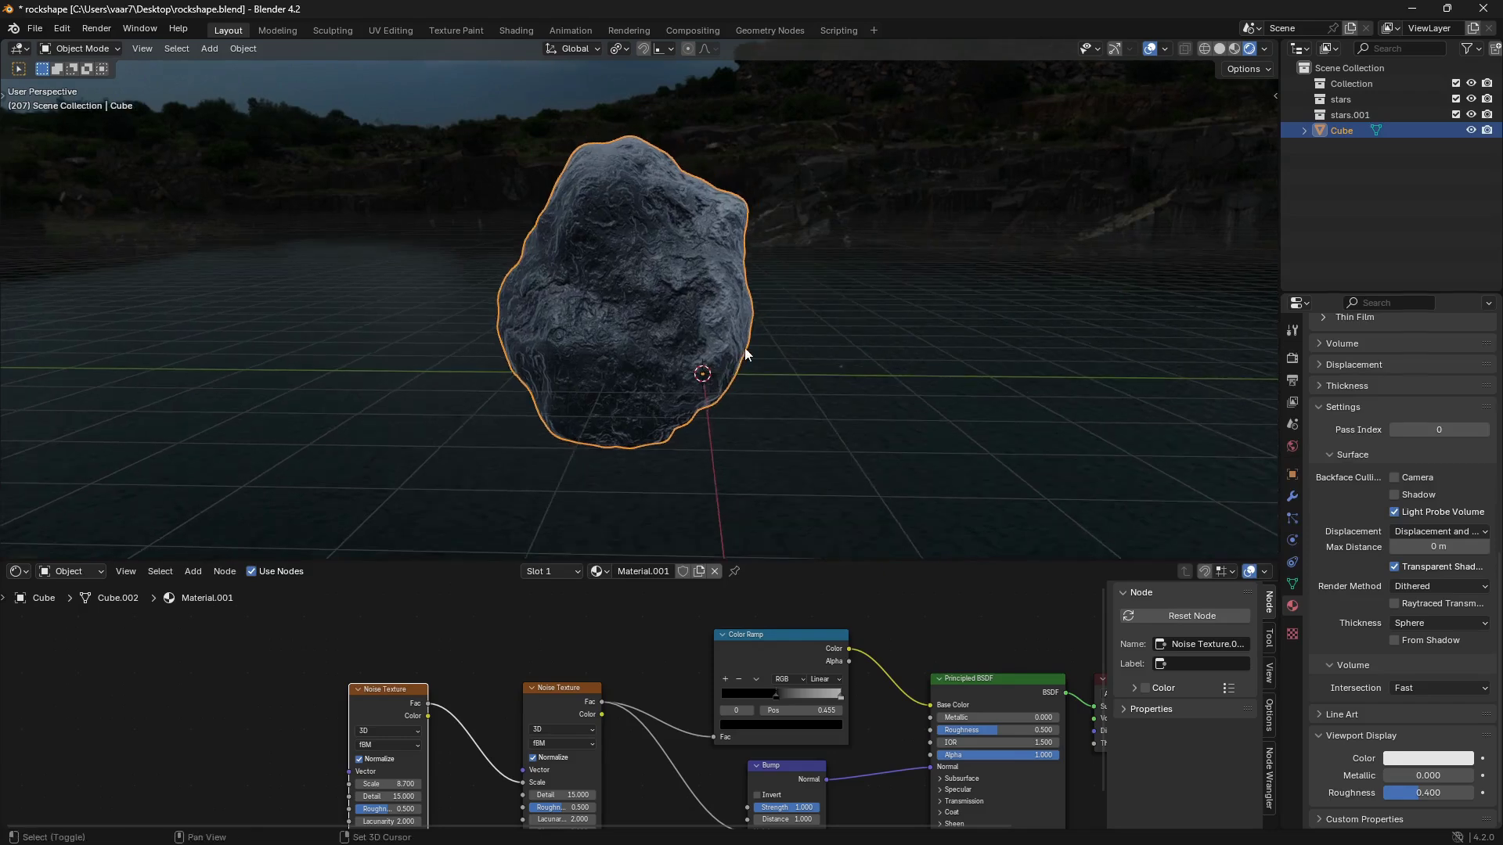
{"action": "key", "text": "shift+a"}
{"action": "left_click", "coordinate": [778, 372]}
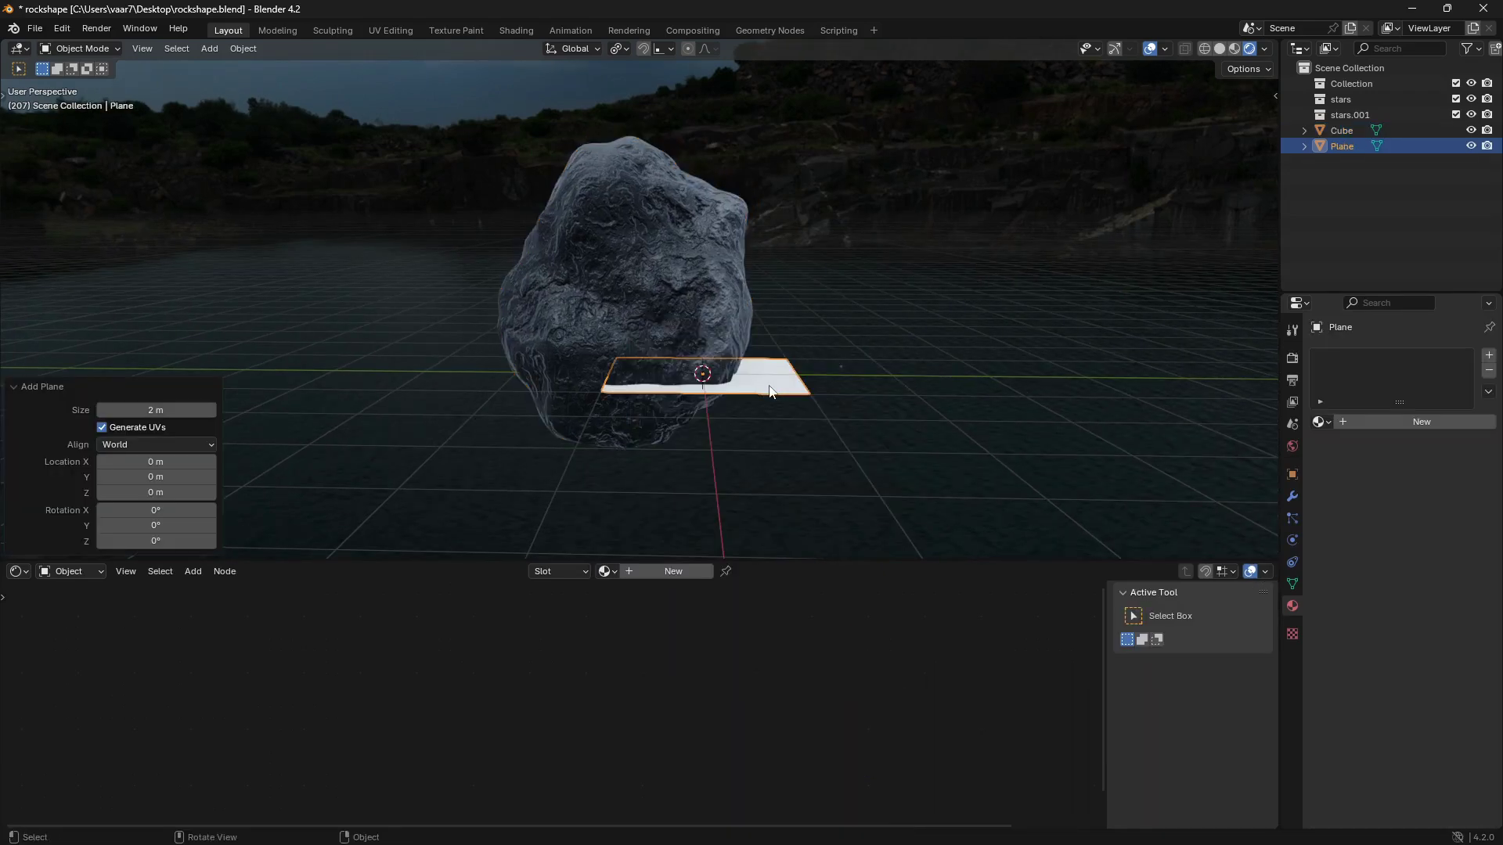
{"action": "key", "text": "s"}
{"action": "left_click", "coordinate": [1068, 461]}
{"action": "scroll", "coordinate": [717, 348], "scroll_direction": "down", "scroll_amount": 3}
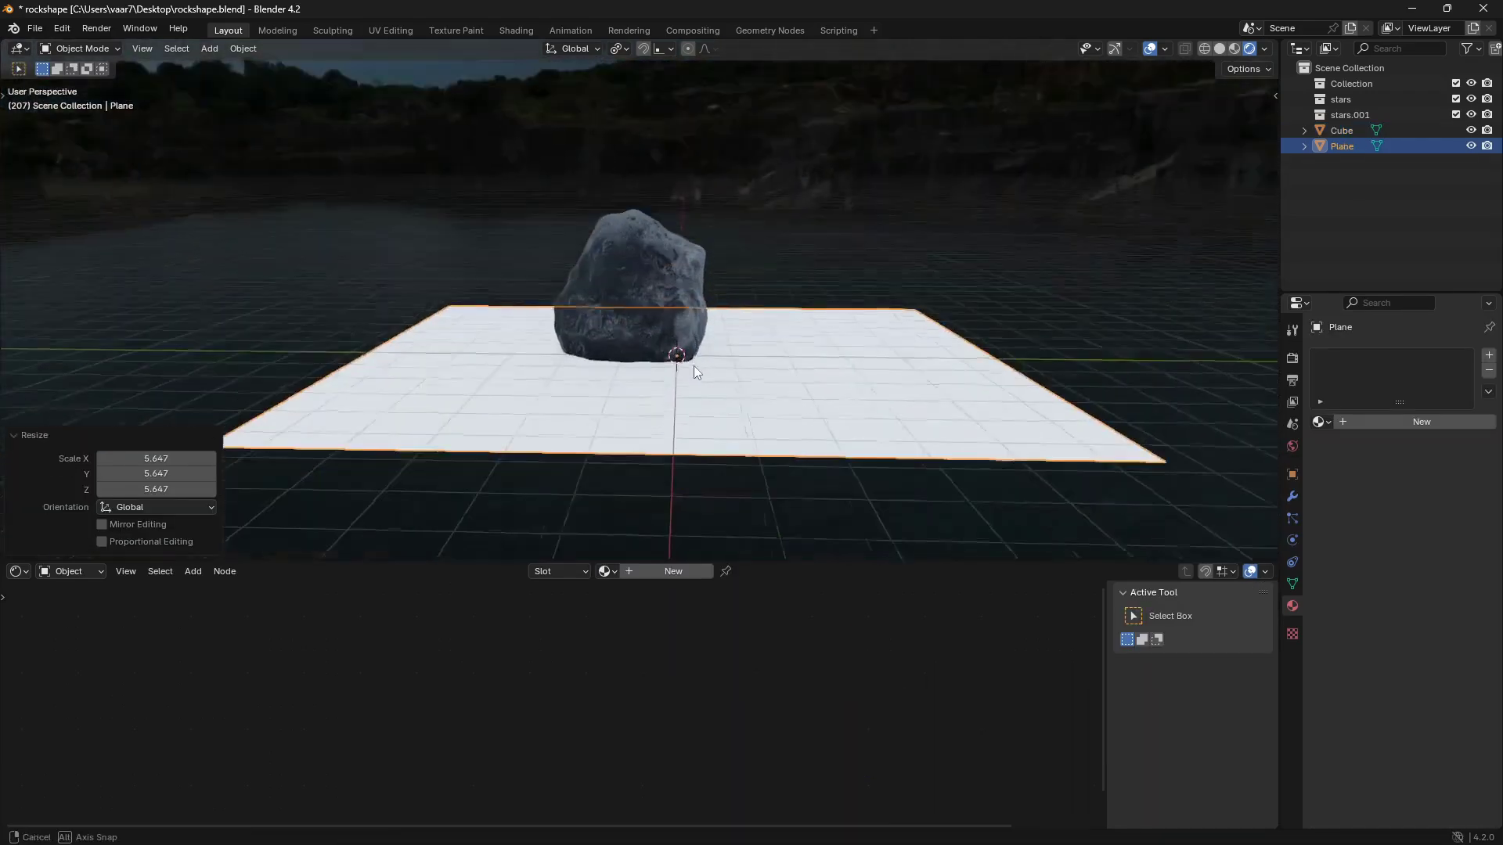
Move the ground plane down along the Z axis to beneath the rock.
{"action": "key", "text": "z"}
{"action": "left_click", "coordinate": [697, 443]}
{"action": "middle_click_drag", "start_coordinate": [697, 443], "coordinate": [781, 415]}
{"action": "scroll", "coordinate": [767, 436], "scroll_direction": "up", "scroll_amount": 2}
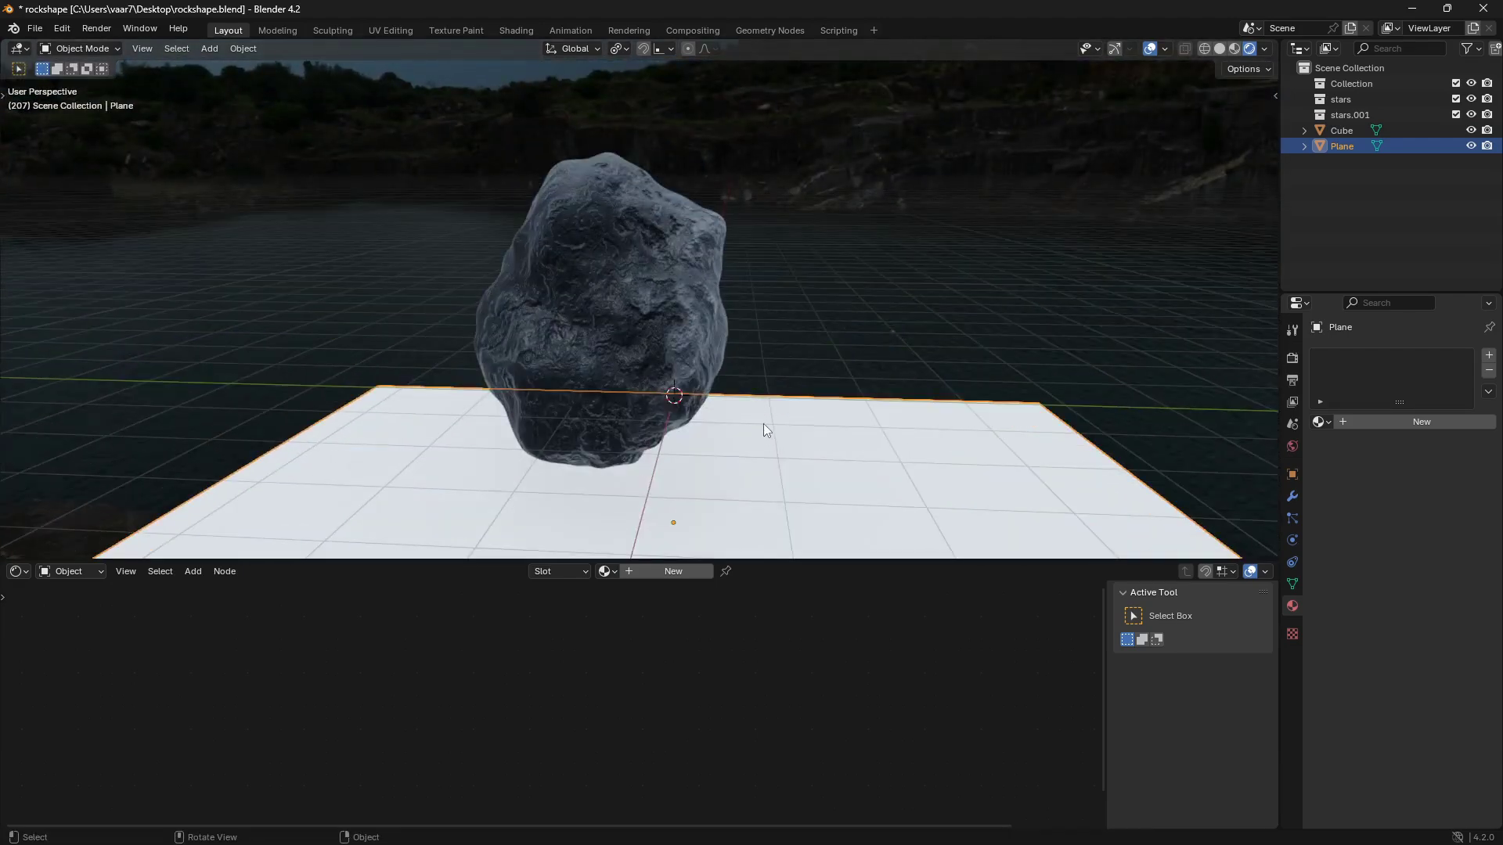
Link the rock's material to the ground plane, with the rock as the active object.
{"action": "left_click", "coordinate": [676, 308], "text": "shift"}
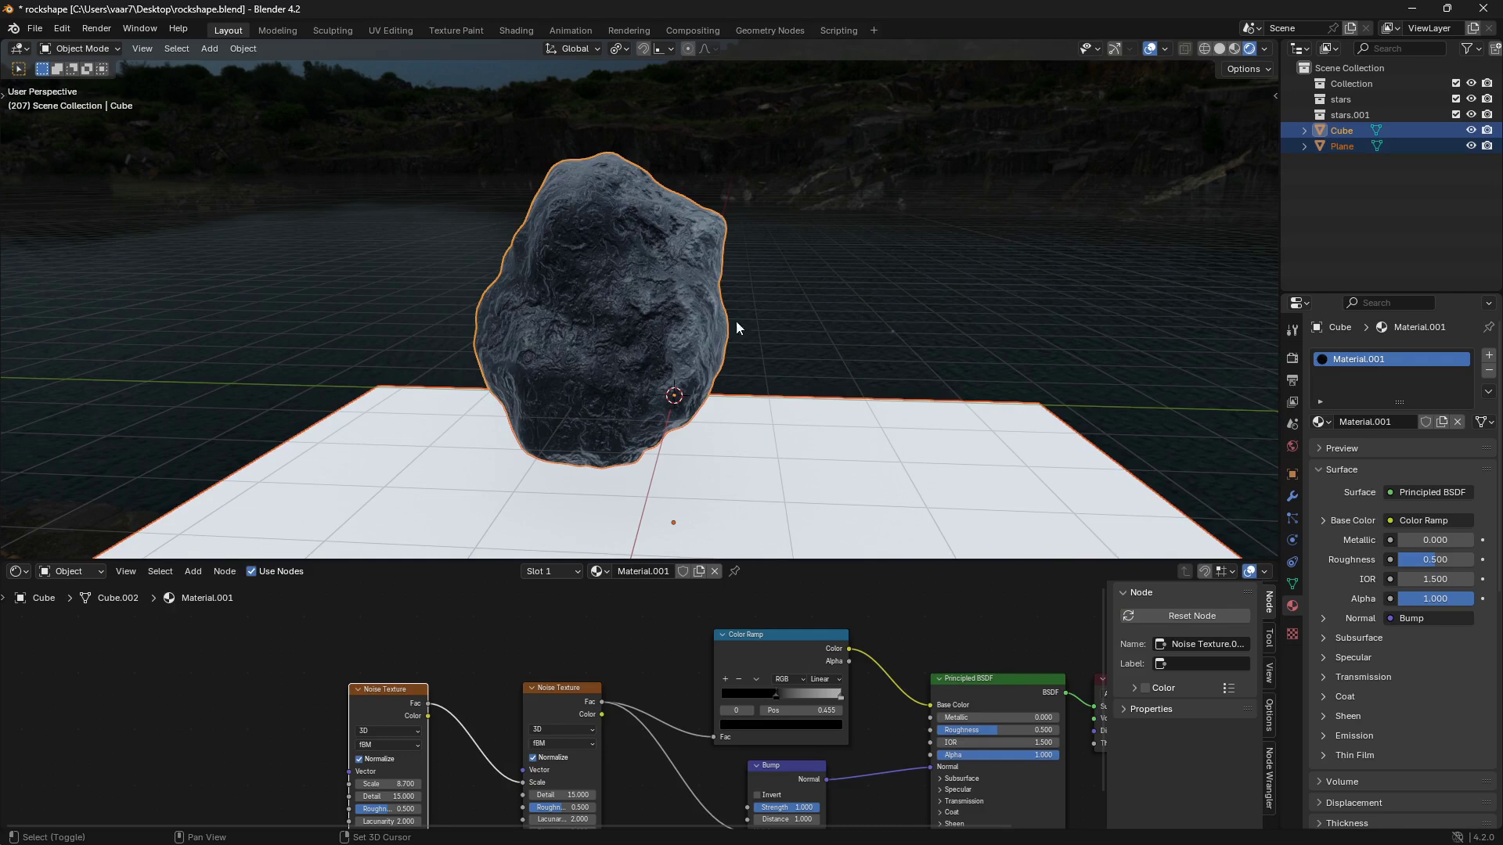
{"action": "key", "text": "ctrl+l"}
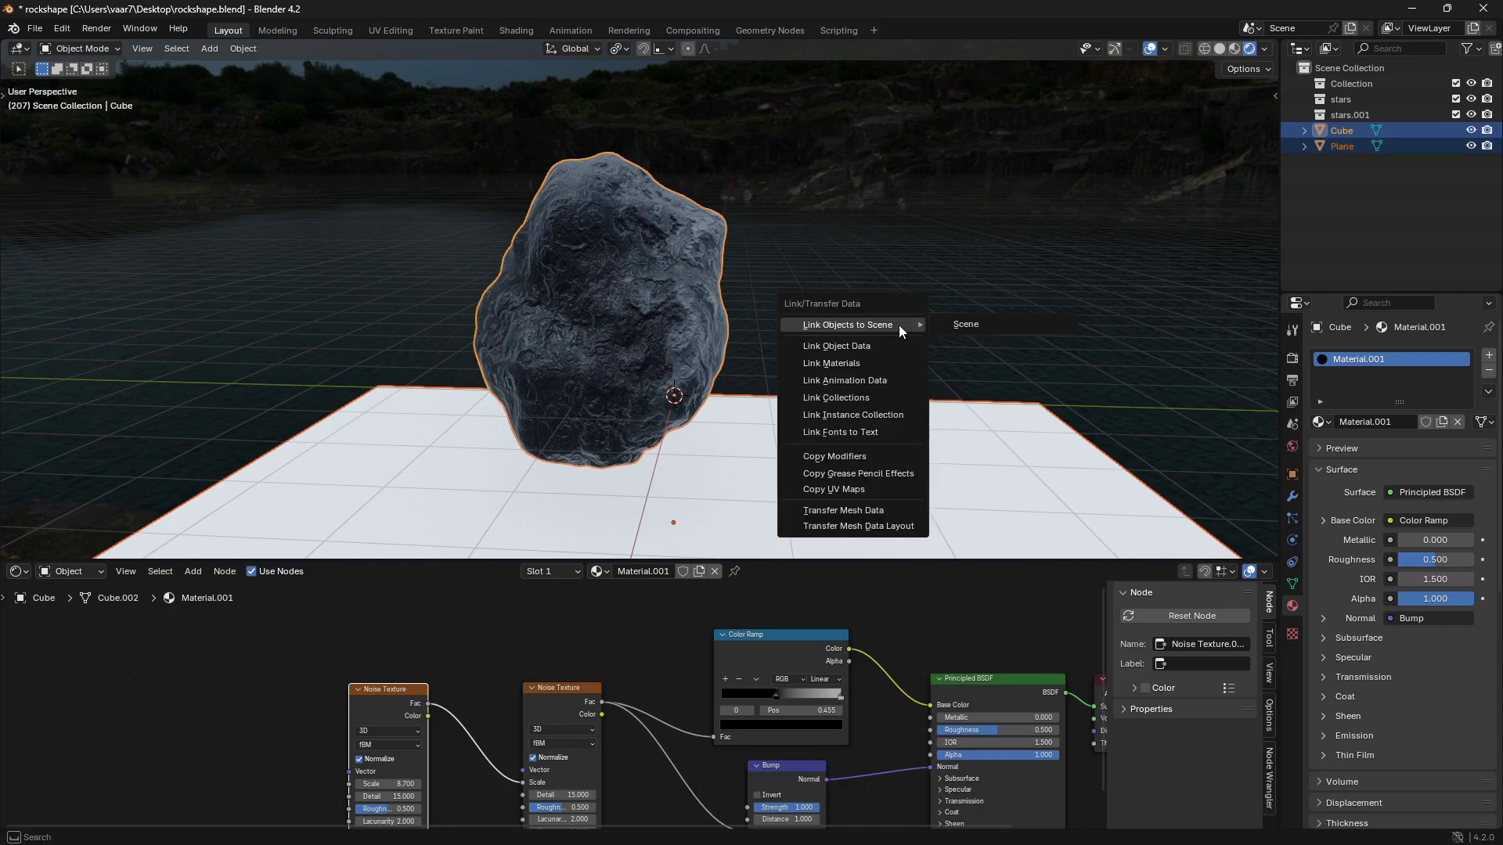
{"action": "left_click", "coordinate": [876, 363]}
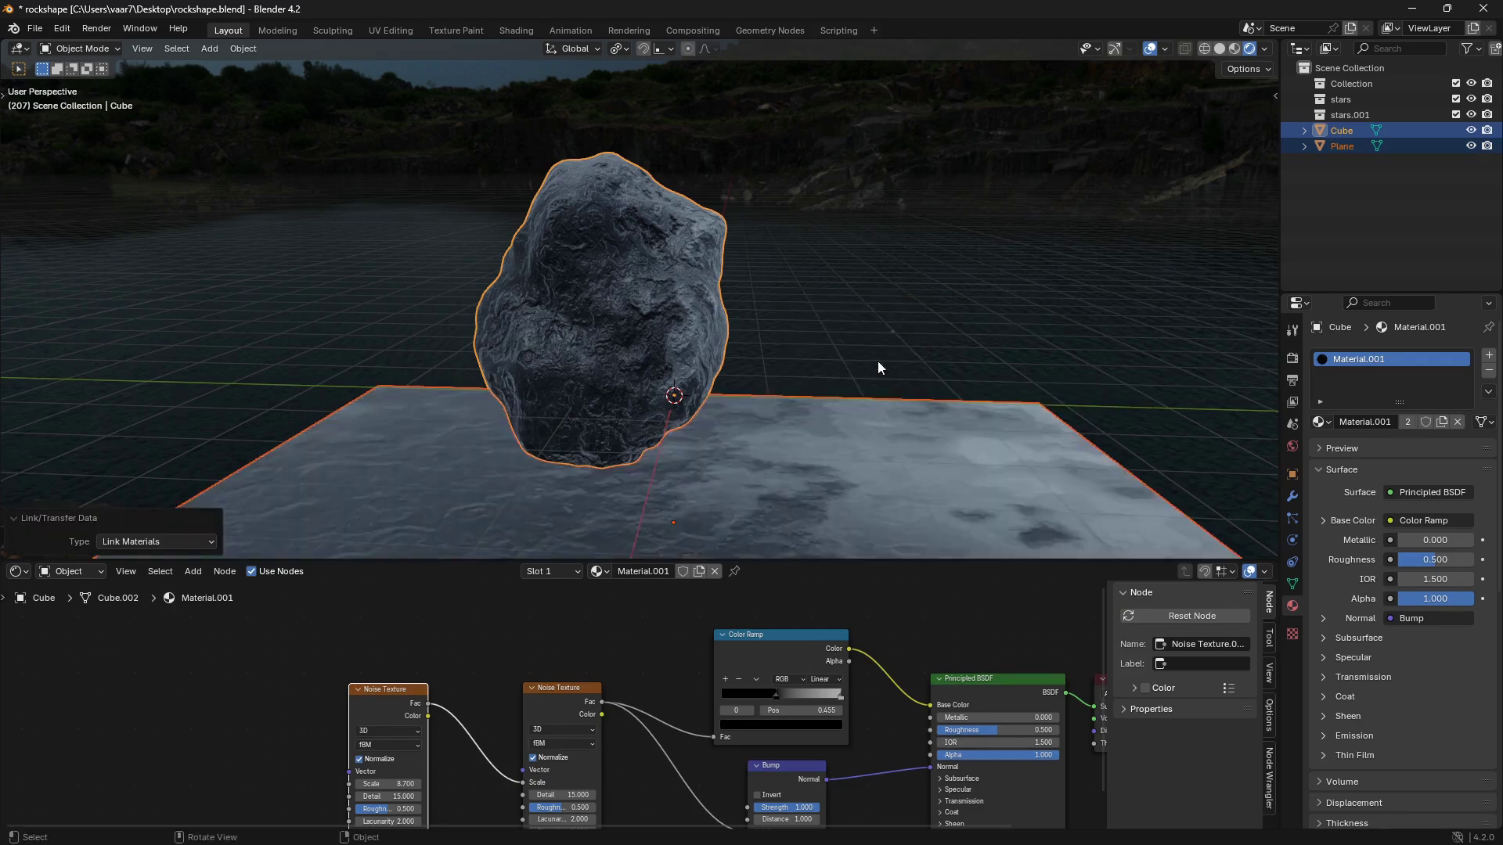
Add a Sun light and move it by about 0.29 m in X, -2.99 m in Y and 3.38 m in Z, above the rock.
{"action": "scroll", "coordinate": [814, 366], "scroll_direction": "up", "scroll_amount": 4}
{"action": "middle_click_drag", "start_coordinate": [811, 309], "coordinate": [856, 310]}
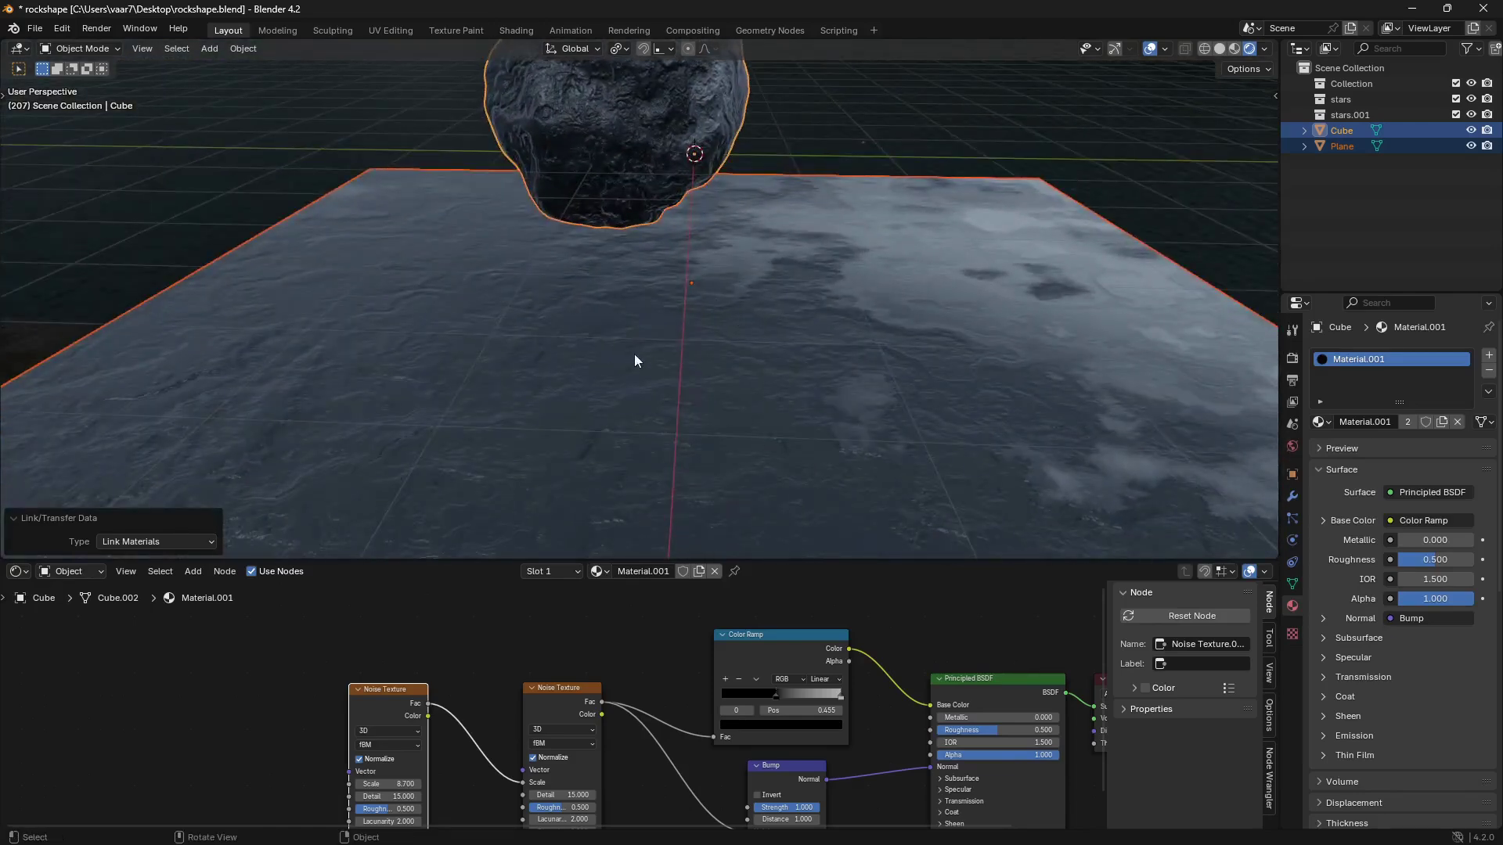
{"action": "middle_click_drag", "start_coordinate": [634, 360], "coordinate": [702, 385]}
{"action": "middle_click_drag", "start_coordinate": [684, 733], "coordinate": [524, 697], "text": "shift"}
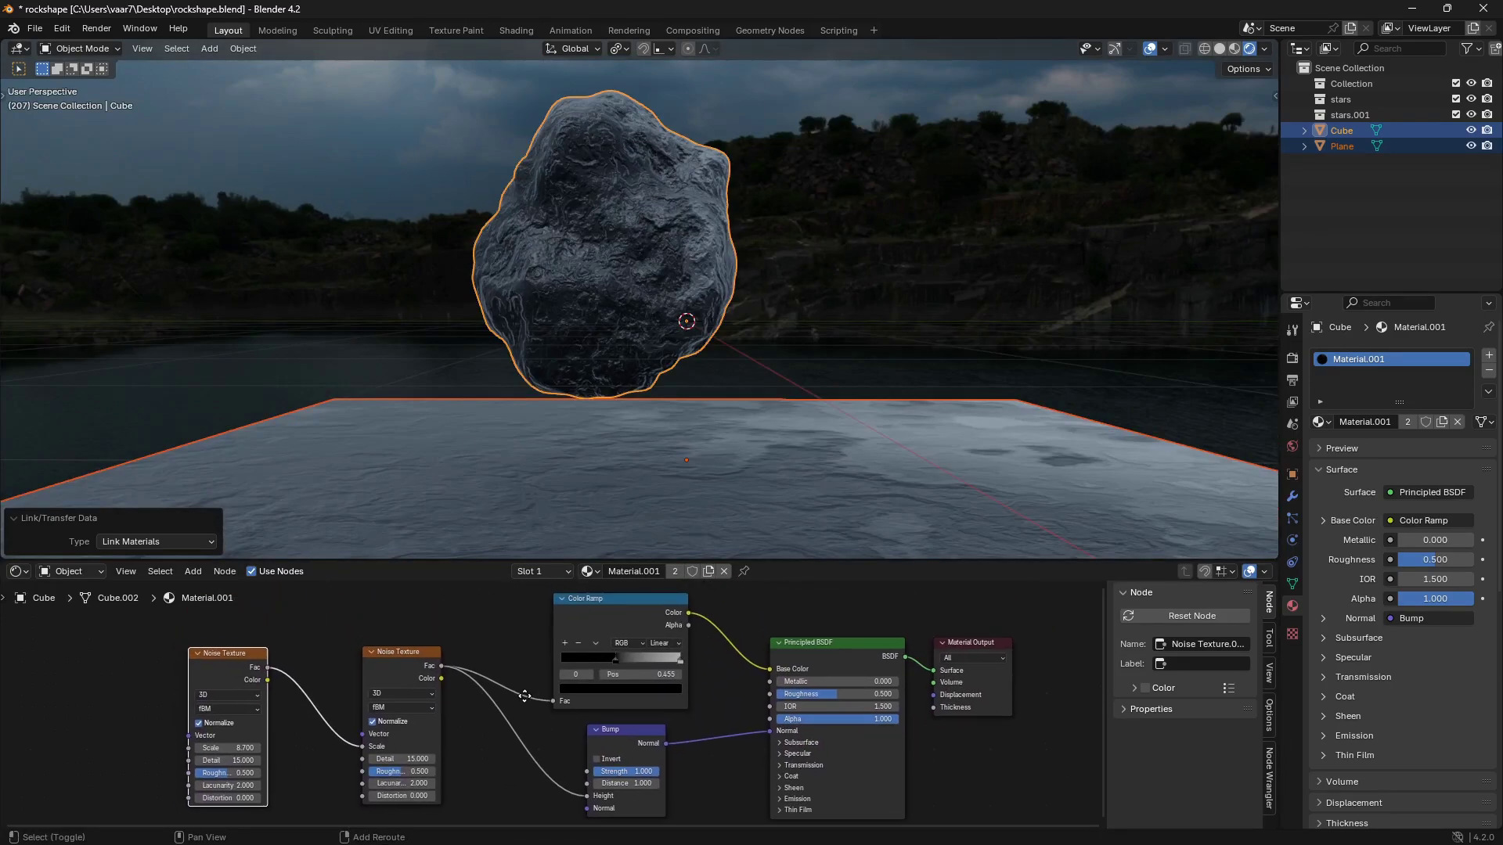
{"action": "middle_click_drag", "start_coordinate": [572, 439], "coordinate": [734, 381]}
{"action": "key", "text": "shift+a"}
{"action": "mouse_move", "coordinate": [742, 521]}
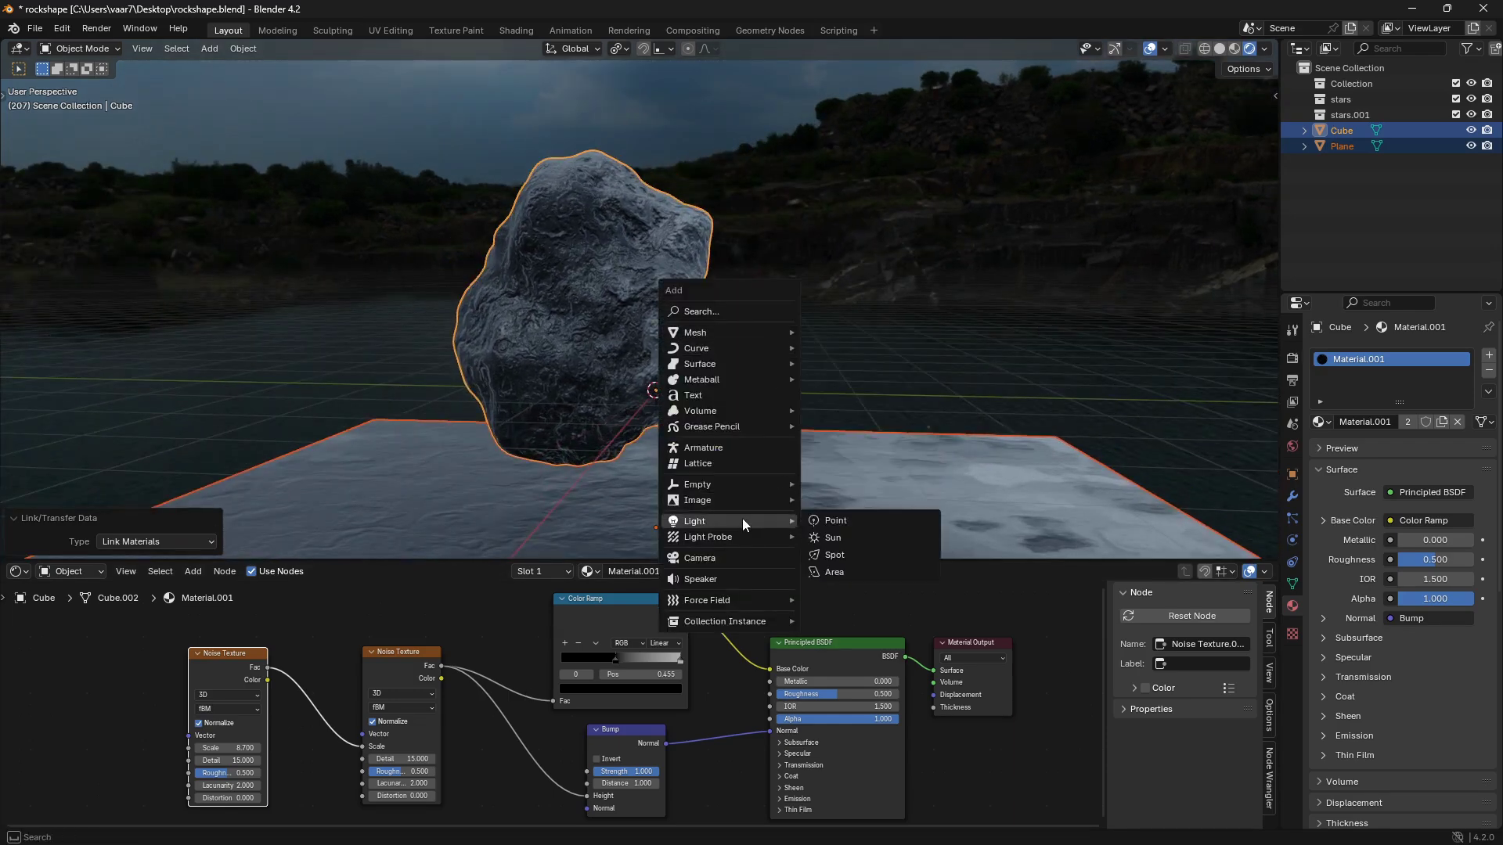
{"action": "left_click", "coordinate": [831, 538]}
{"action": "key", "text": "g"}
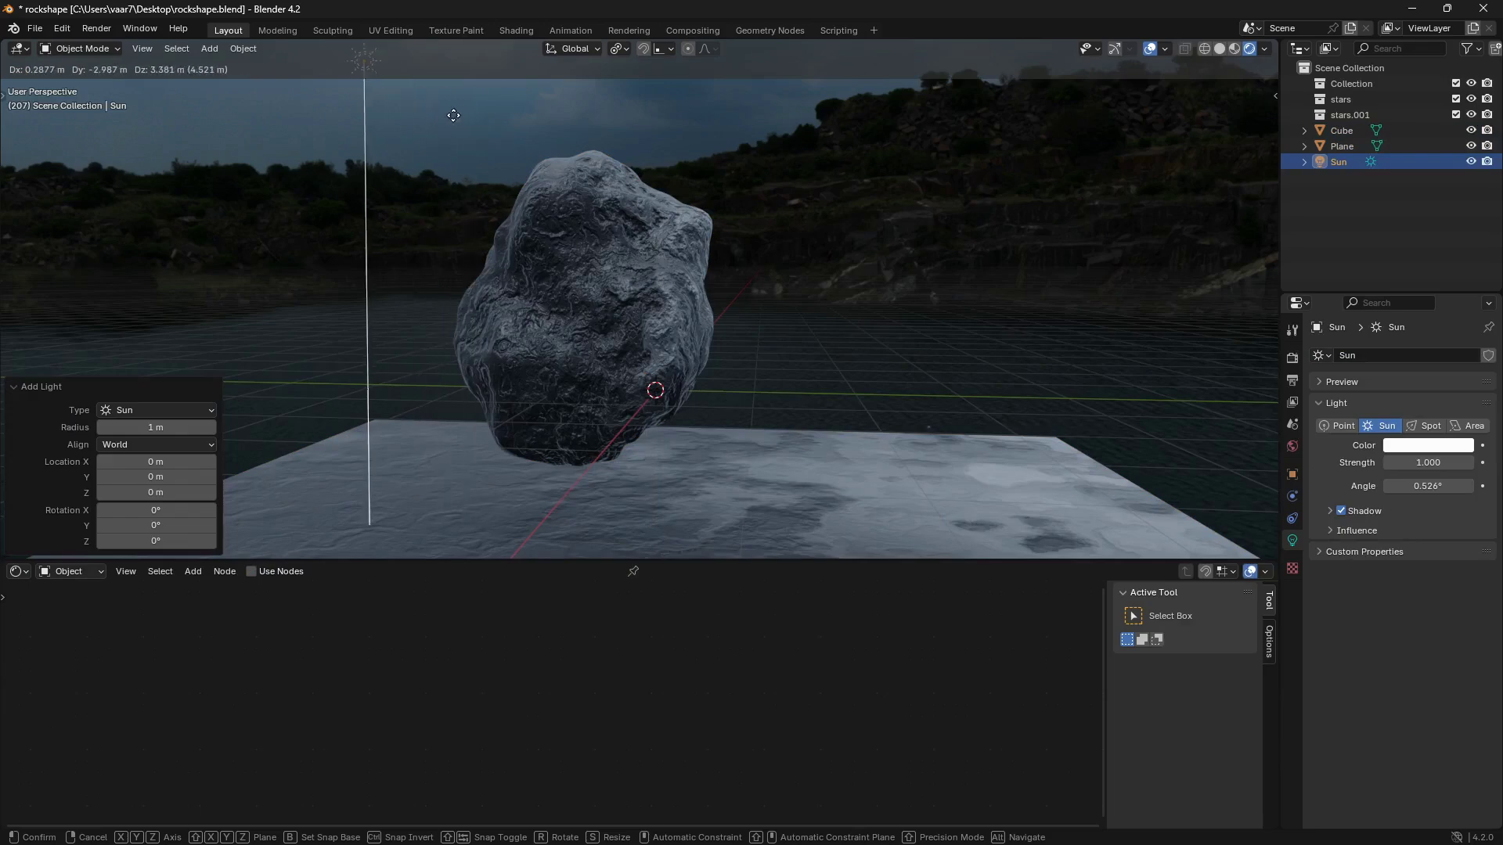
{"action": "left_click", "coordinate": [551, 269]}
Rotate the Sun light by about -33.4° around the view axis so it points diagonally at the rock.
{"action": "middle_click_drag", "start_coordinate": [551, 274], "coordinate": [557, 342], "text": "shift"}
{"action": "key", "text": "r"}
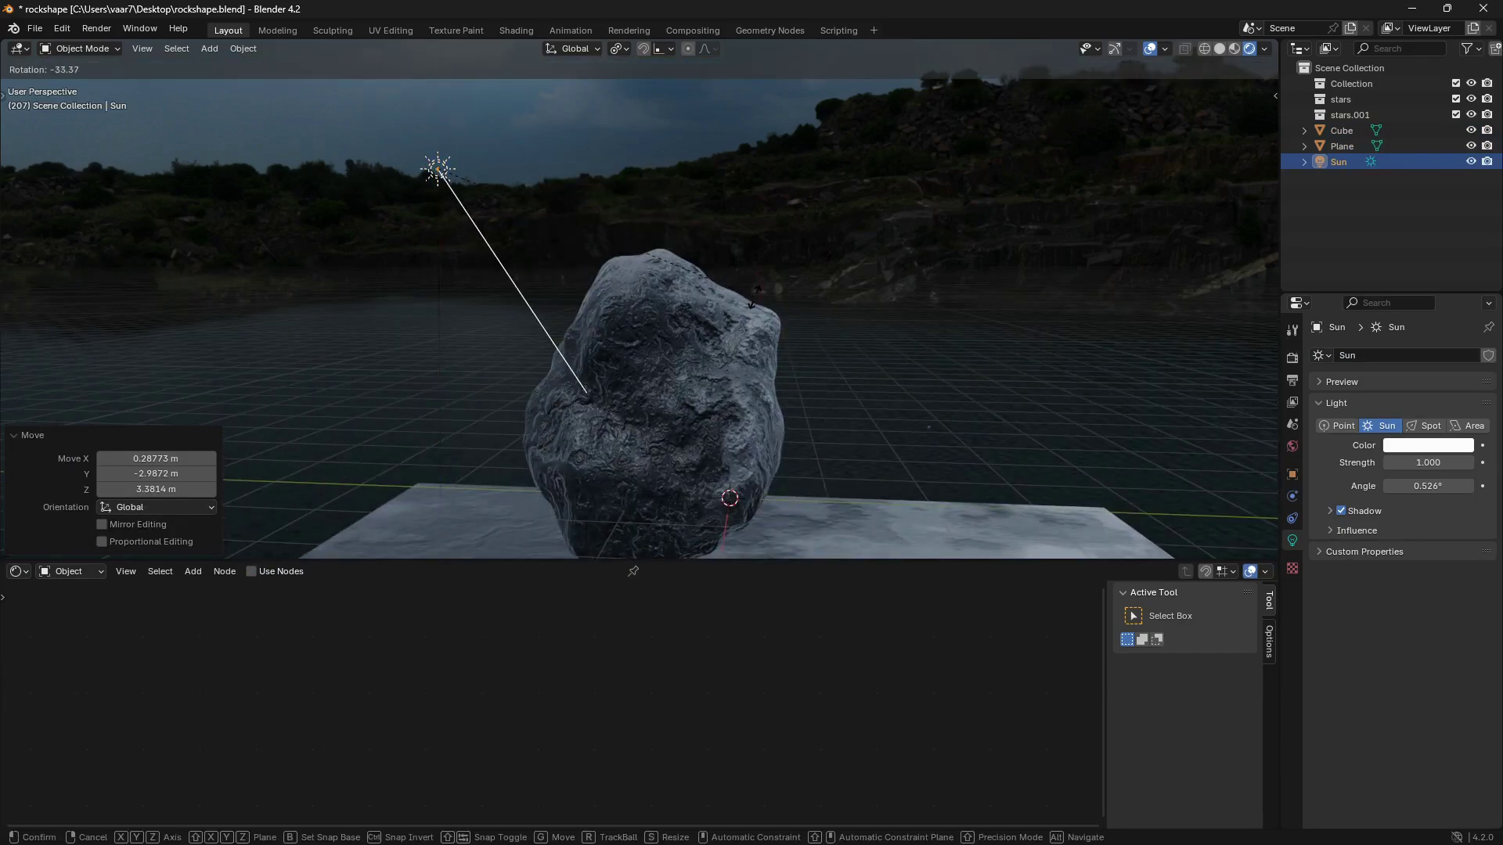
{"action": "left_click", "coordinate": [760, 345]}
{"action": "middle_click_drag", "start_coordinate": [761, 345], "coordinate": [592, 353]}
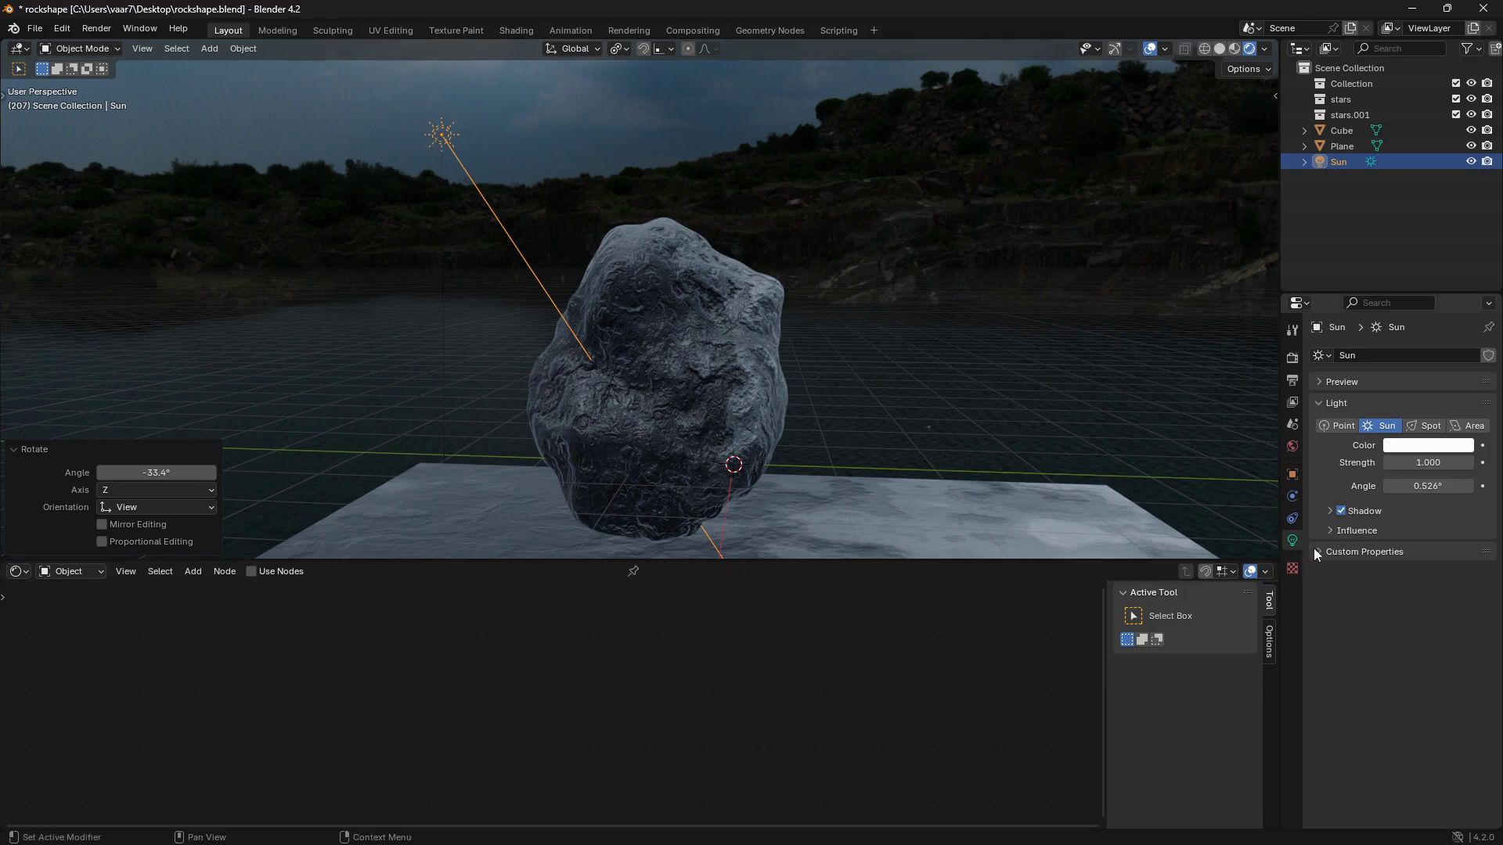
Set the Sun light's strength to 100 and examine the lighting on the rock and ground.
{"action": "left_click", "coordinate": [1427, 463]}
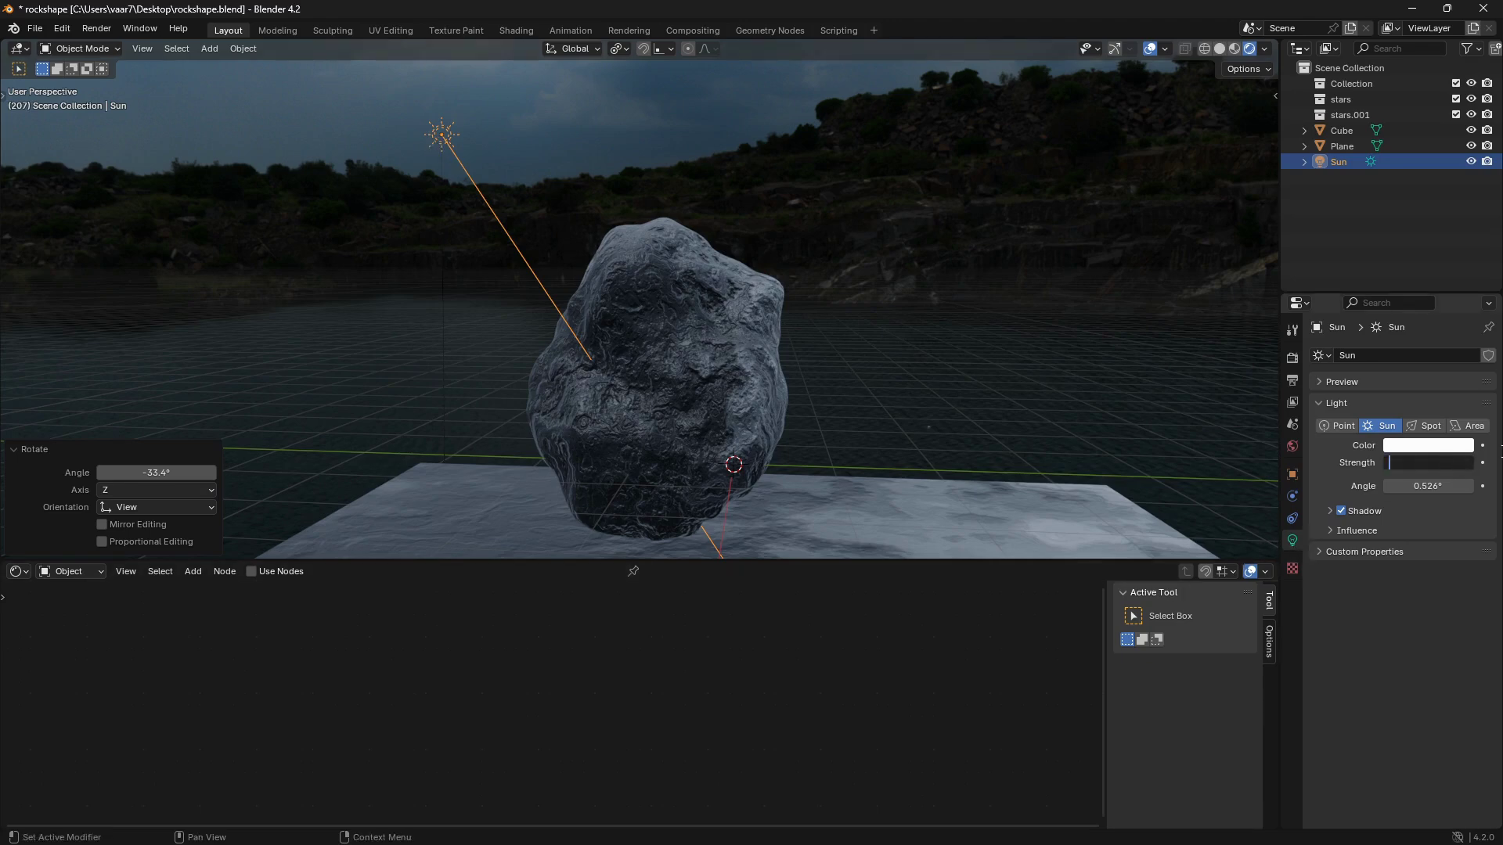
{"action": "type", "text": "100"}
{"action": "key", "text": "Return"}
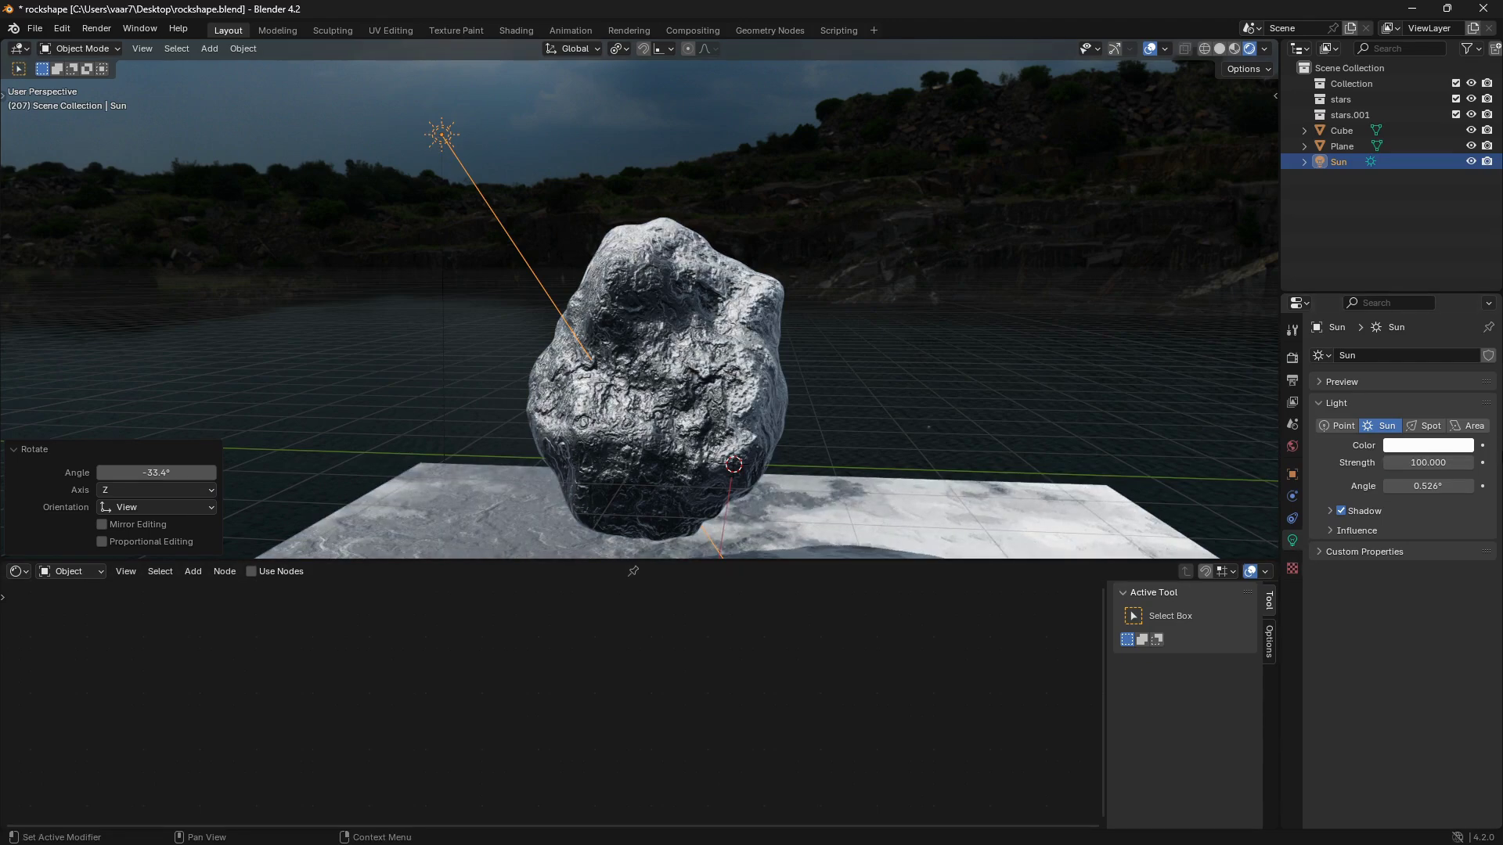
{"action": "middle_click_drag", "start_coordinate": [878, 416], "coordinate": [756, 312]}
{"action": "scroll", "coordinate": [894, 316], "scroll_direction": "up", "scroll_amount": 3}
{"action": "scroll", "coordinate": [889, 327], "scroll_direction": "down", "scroll_amount": 2}
{"action": "scroll", "coordinate": [1179, 439], "scroll_direction": "down", "scroll_amount": 2}
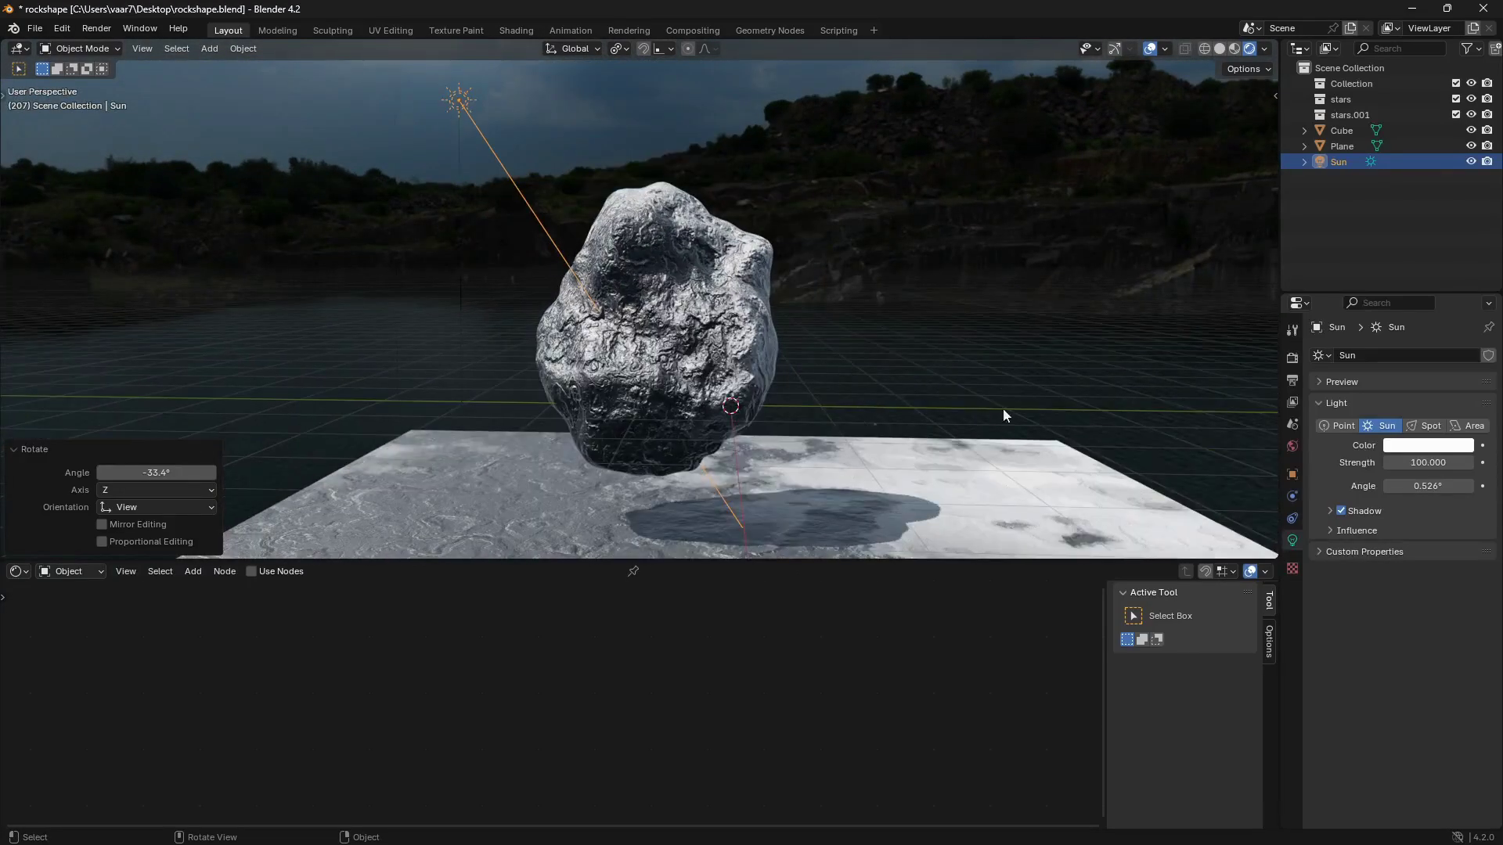
Set the Sun light's strength to 50.
{"action": "left_click", "coordinate": [1435, 464]}
{"action": "key", "text": "BackSpace"}
{"action": "type", "text": "5"}
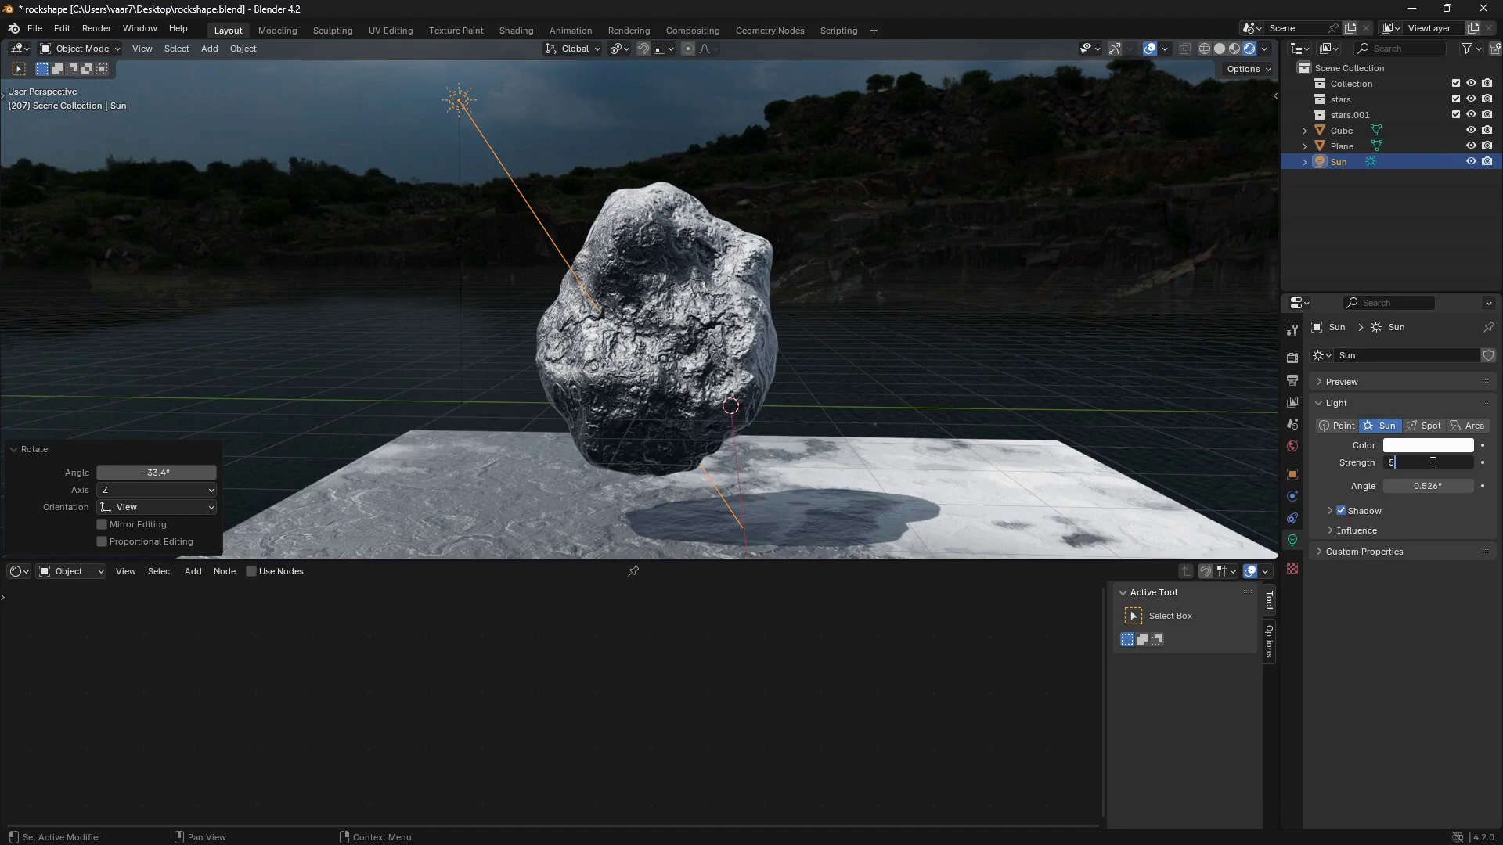
{"action": "type", "text": "0"}
{"action": "key", "text": "Return"}
{"action": "scroll", "coordinate": [818, 365], "scroll_direction": "up", "scroll_amount": 4}
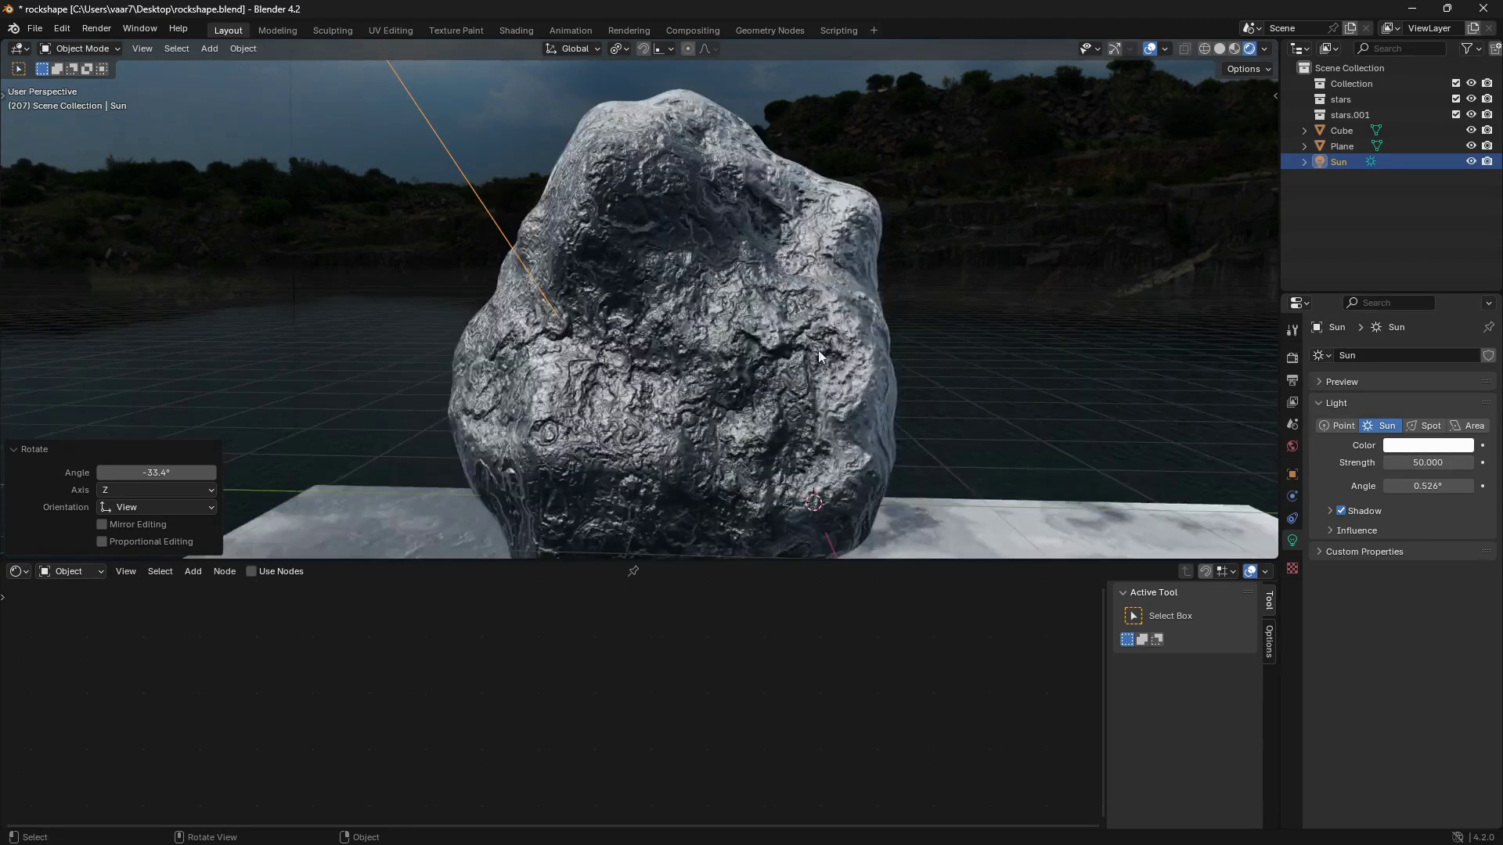
{"action": "middle_click_drag", "start_coordinate": [818, 357], "coordinate": [768, 359]}
Select the rock and add a Displacement node to its material, below the Bump node.
{"action": "left_click", "coordinate": [768, 358]}
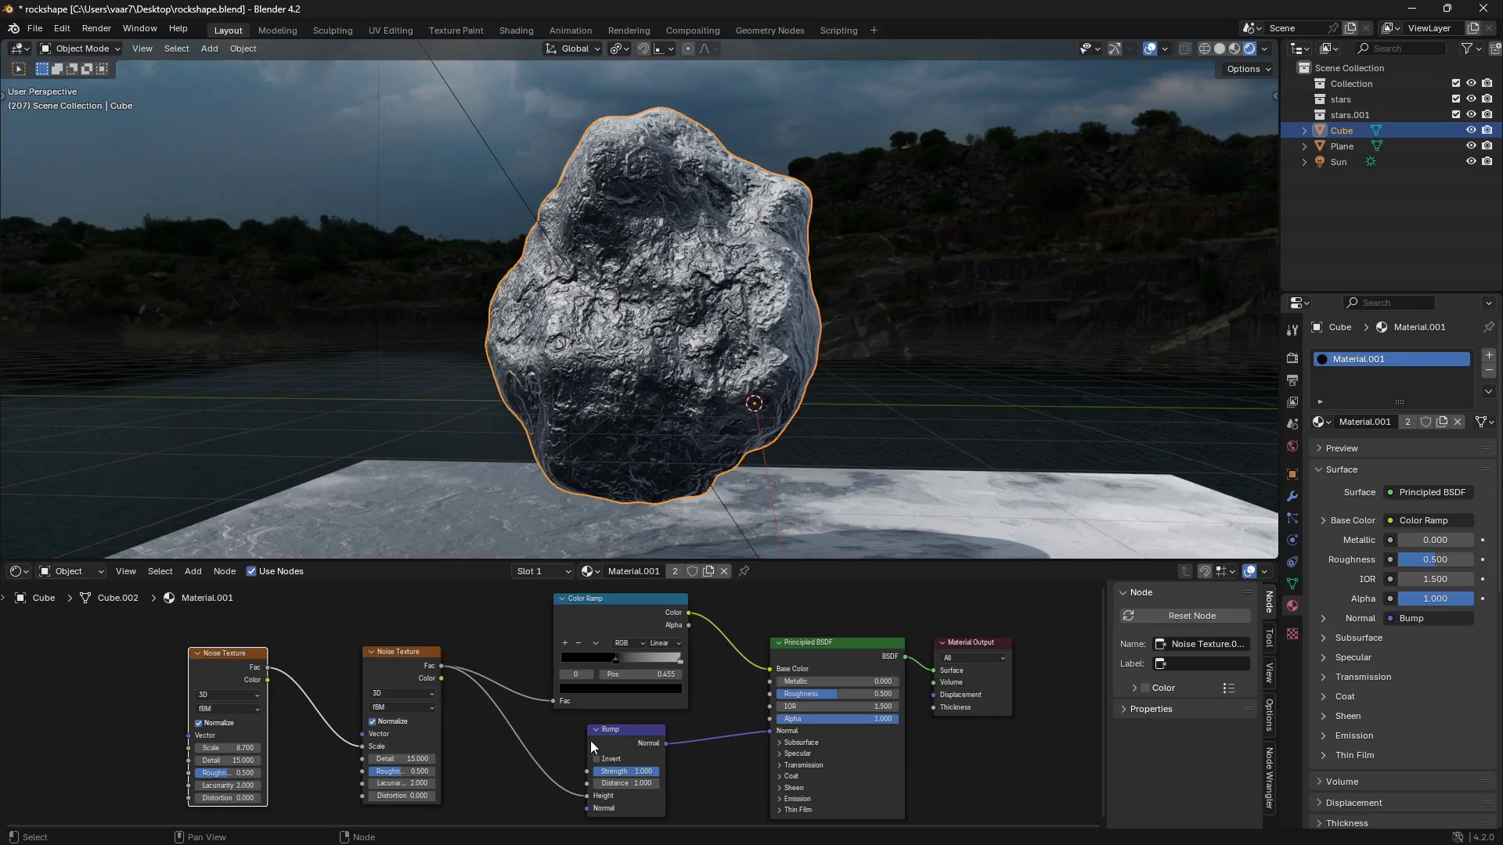
{"action": "middle_click_drag", "start_coordinate": [704, 710], "coordinate": [742, 637]}
{"action": "middle_click_drag", "start_coordinate": [597, 797], "coordinate": [612, 754]}
{"action": "key", "text": "shift+a"}
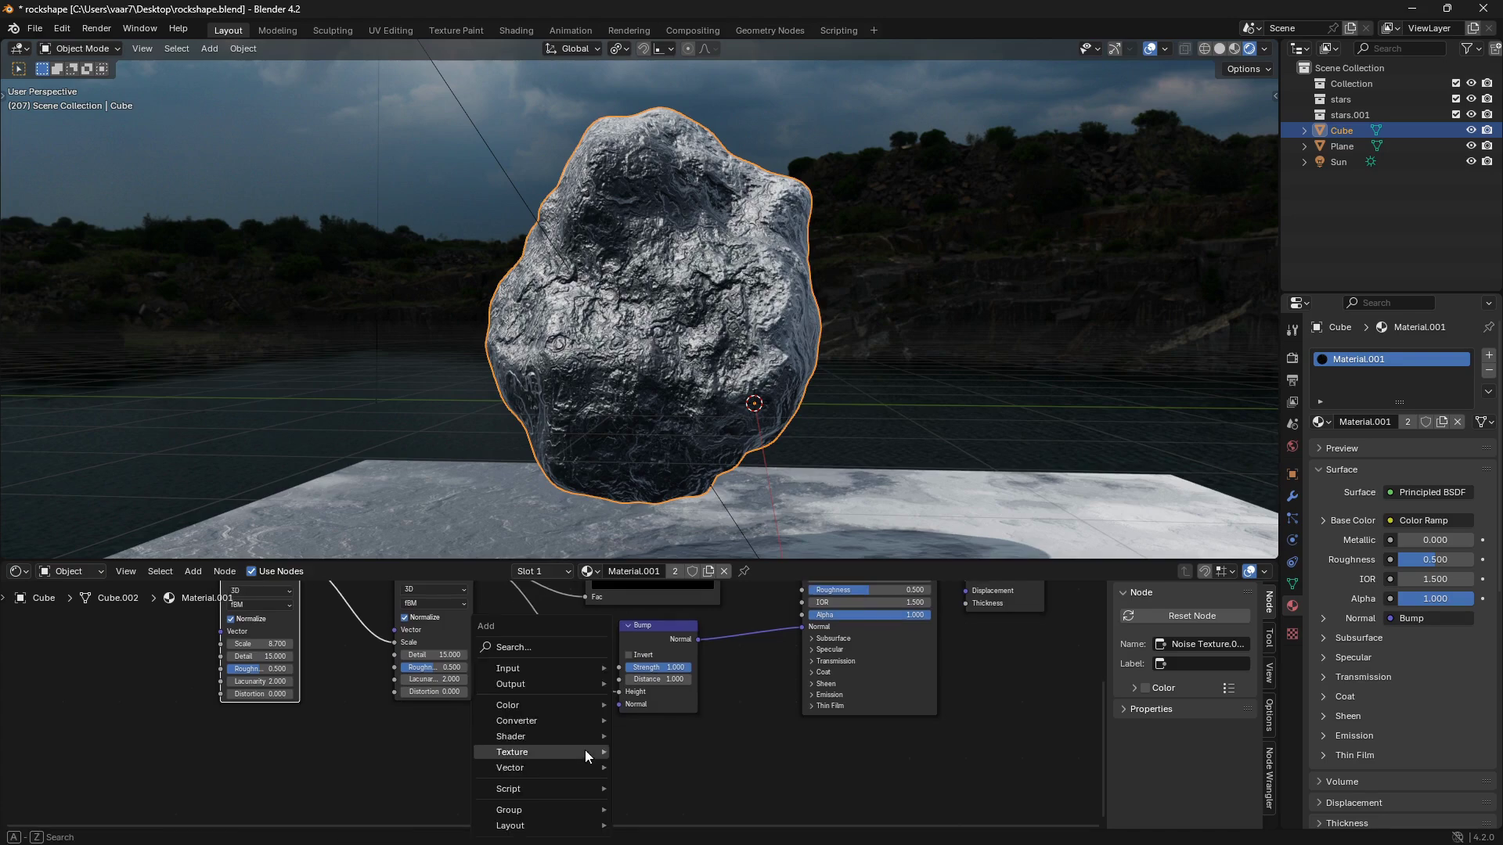
{"action": "left_click", "coordinate": [534, 648]}
{"action": "type", "text": "dis"}
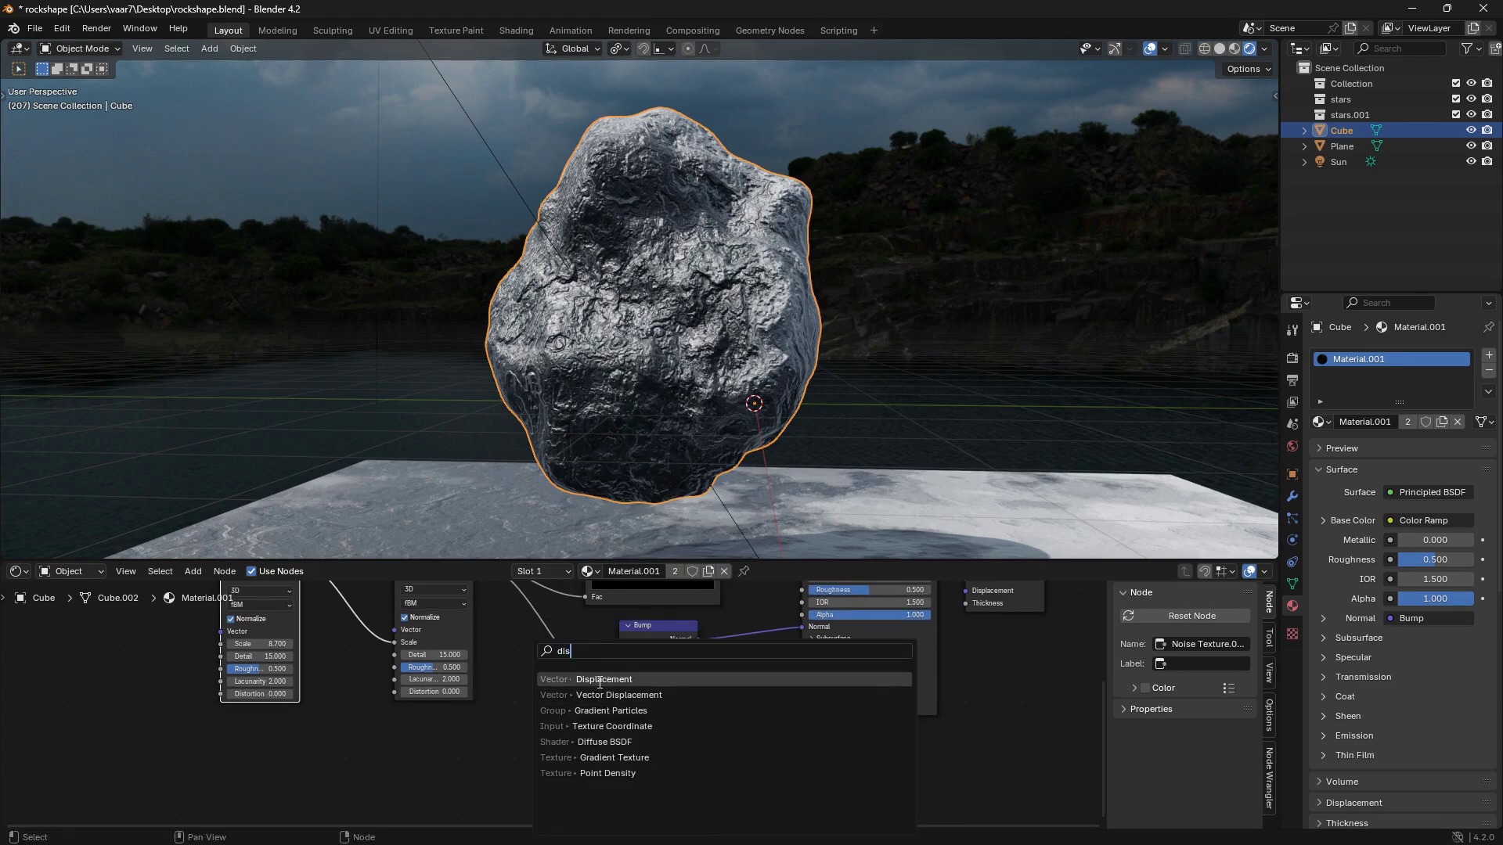
{"action": "key", "text": "Return"}
{"action": "left_click", "coordinate": [536, 726]}
Make the rock's material a separate single-user copy, independent of the ground plane's material.
{"action": "middle_click_drag", "start_coordinate": [780, 299], "coordinate": [759, 337]}
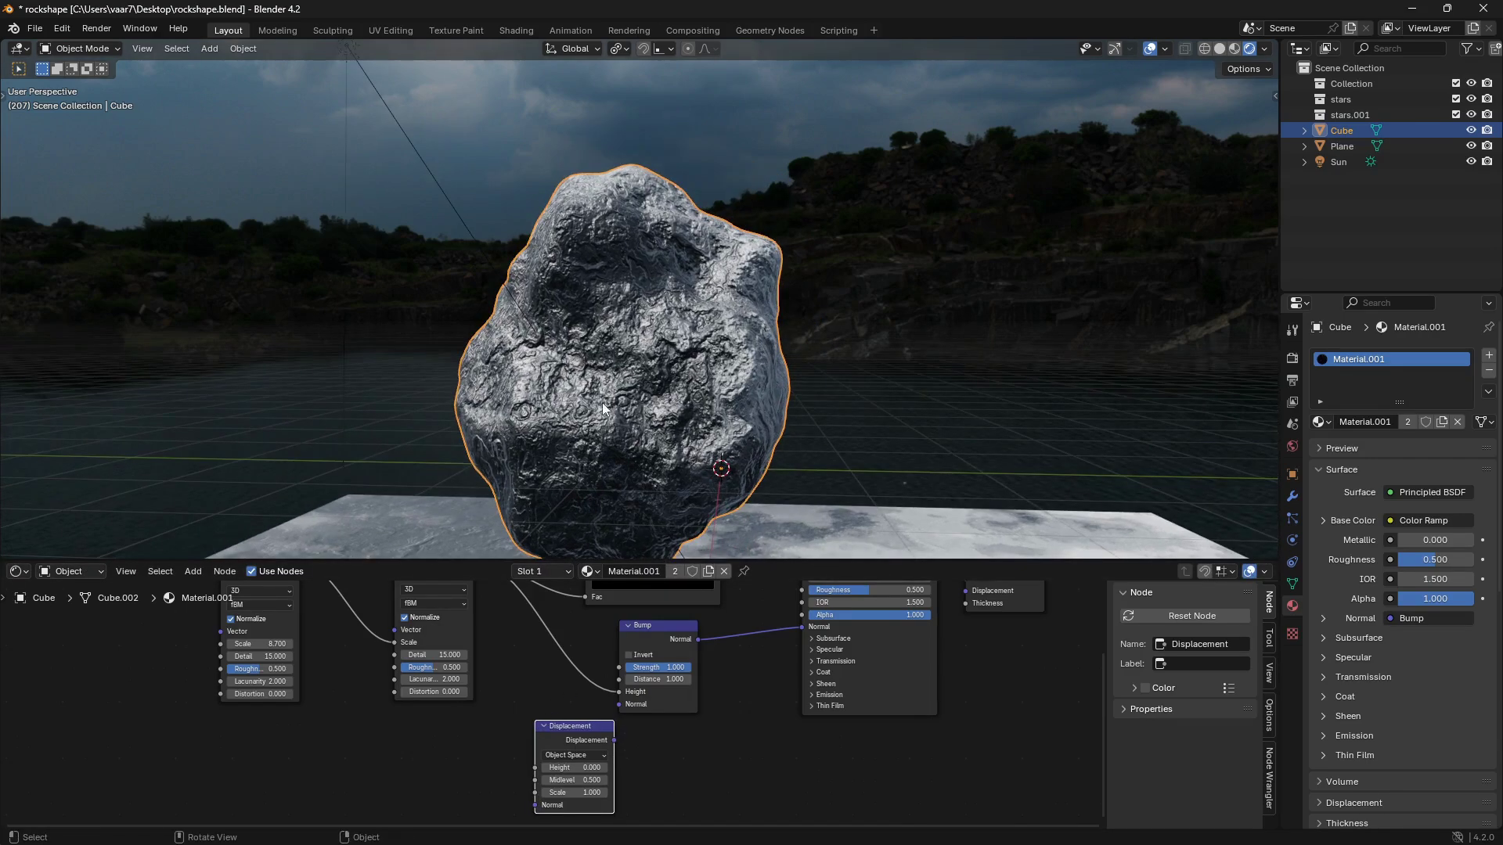
{"action": "middle_click_drag", "start_coordinate": [715, 322], "coordinate": [805, 365]}
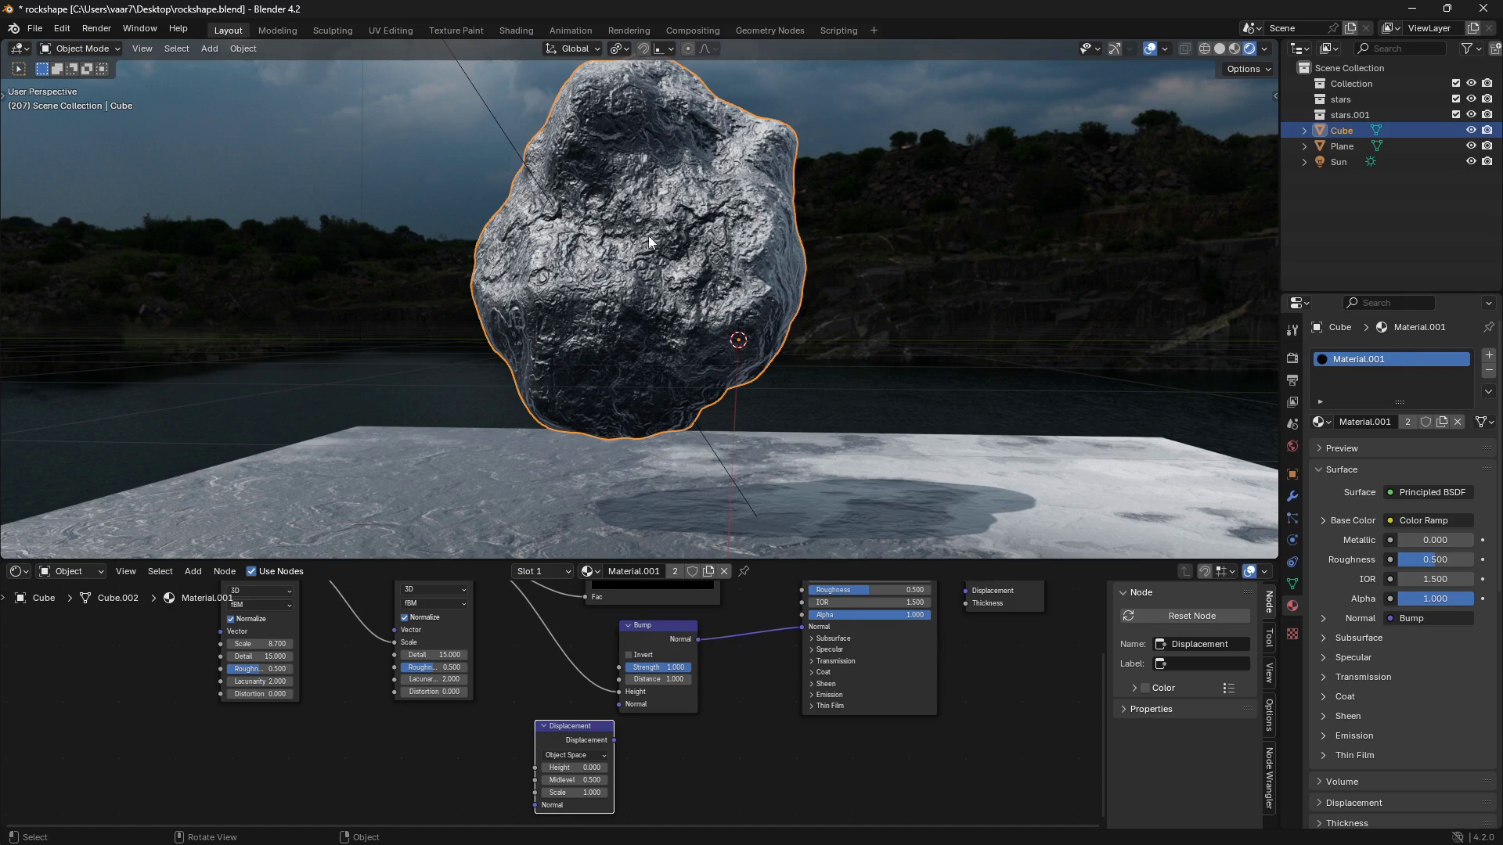
{"action": "left_click", "coordinate": [708, 572]}
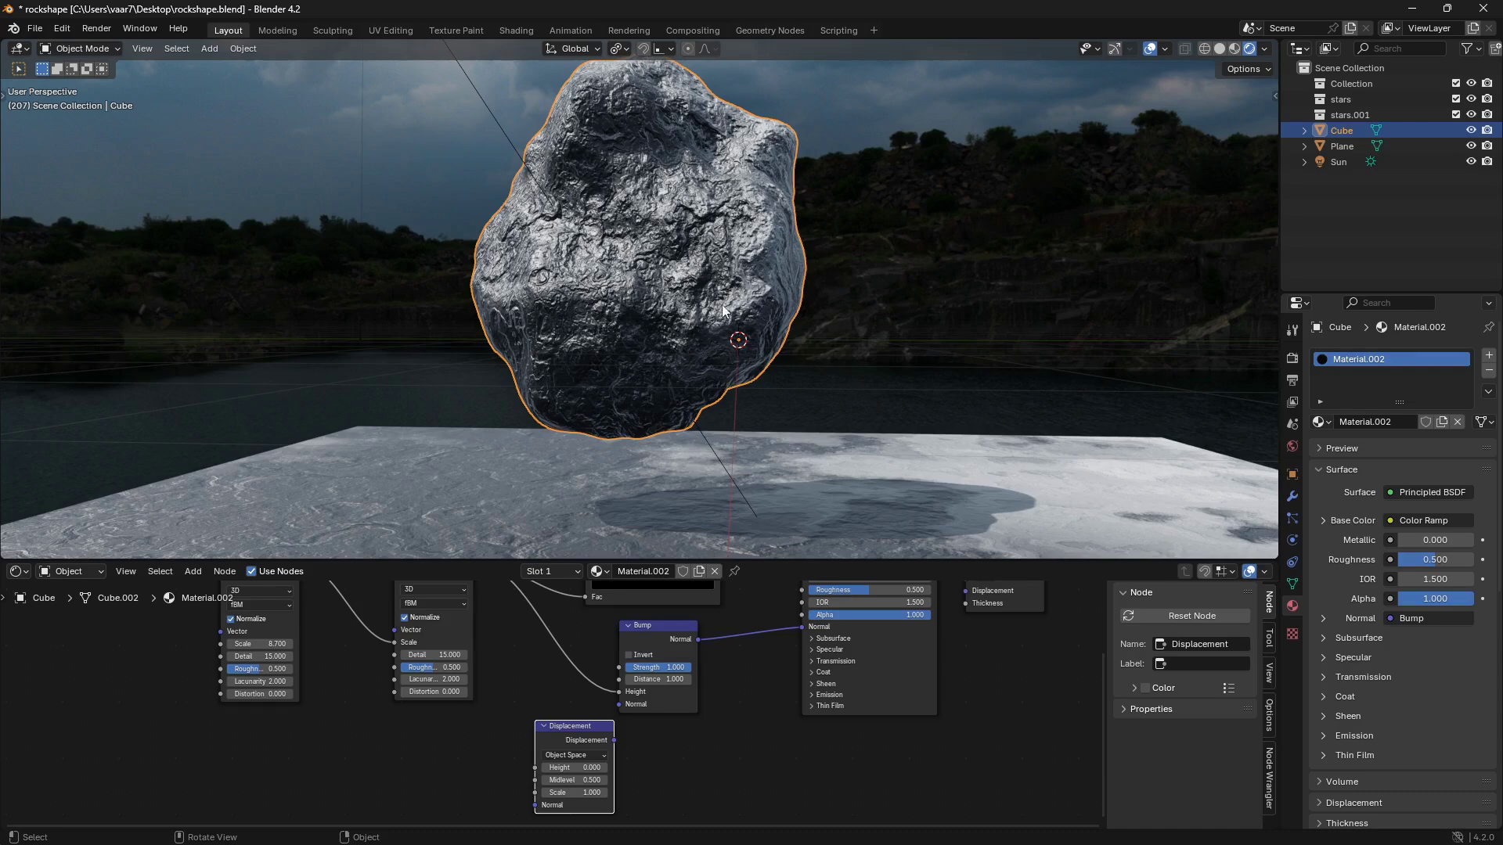
Connect the Displacement node to the Material Output's Displacement input, and feed the second Noise Texture's Fac into its Height.
{"action": "middle_click_drag", "start_coordinate": [562, 712], "coordinate": [599, 750]}
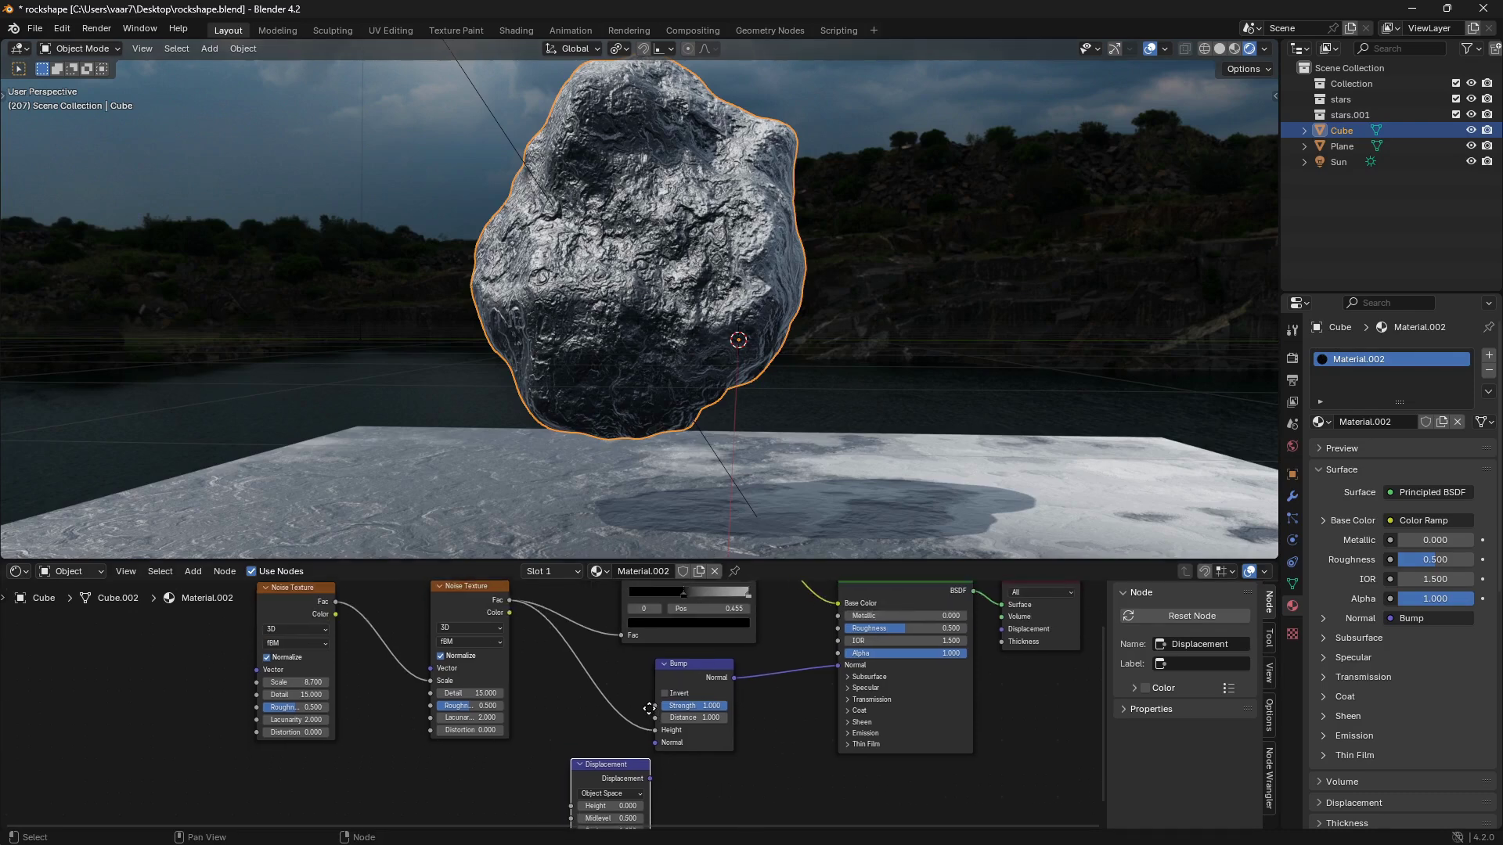
{"action": "scroll", "coordinate": [522, 680], "scroll_direction": "down", "scroll_amount": 1, "text": "shift"}
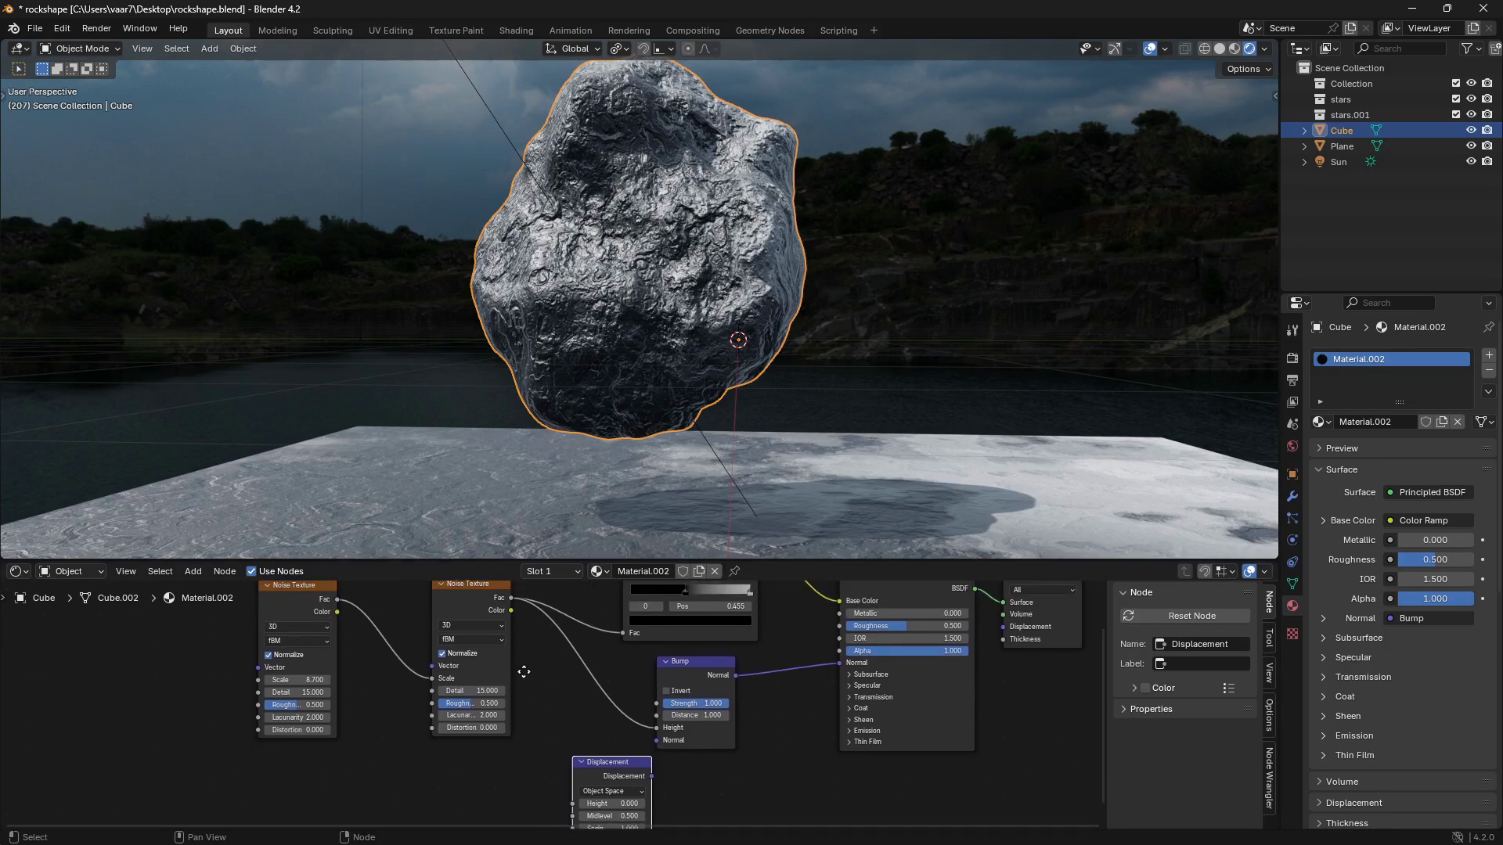
{"action": "left_click_drag", "start_coordinate": [647, 774], "coordinate": [994, 626]}
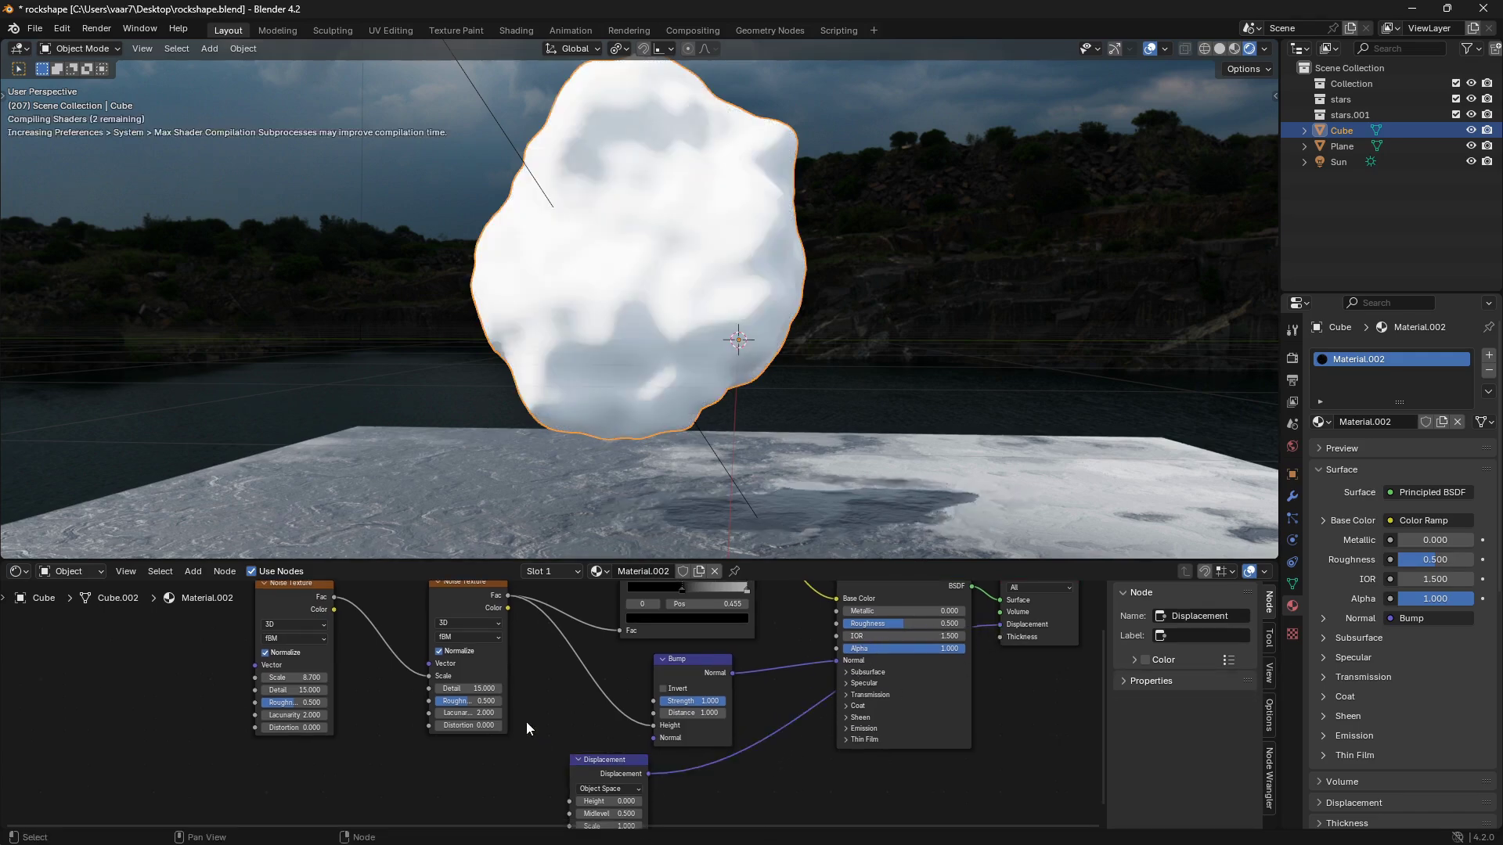
{"action": "scroll", "coordinate": [510, 619], "scroll_direction": "up", "scroll_amount": 2, "text": "shift"}
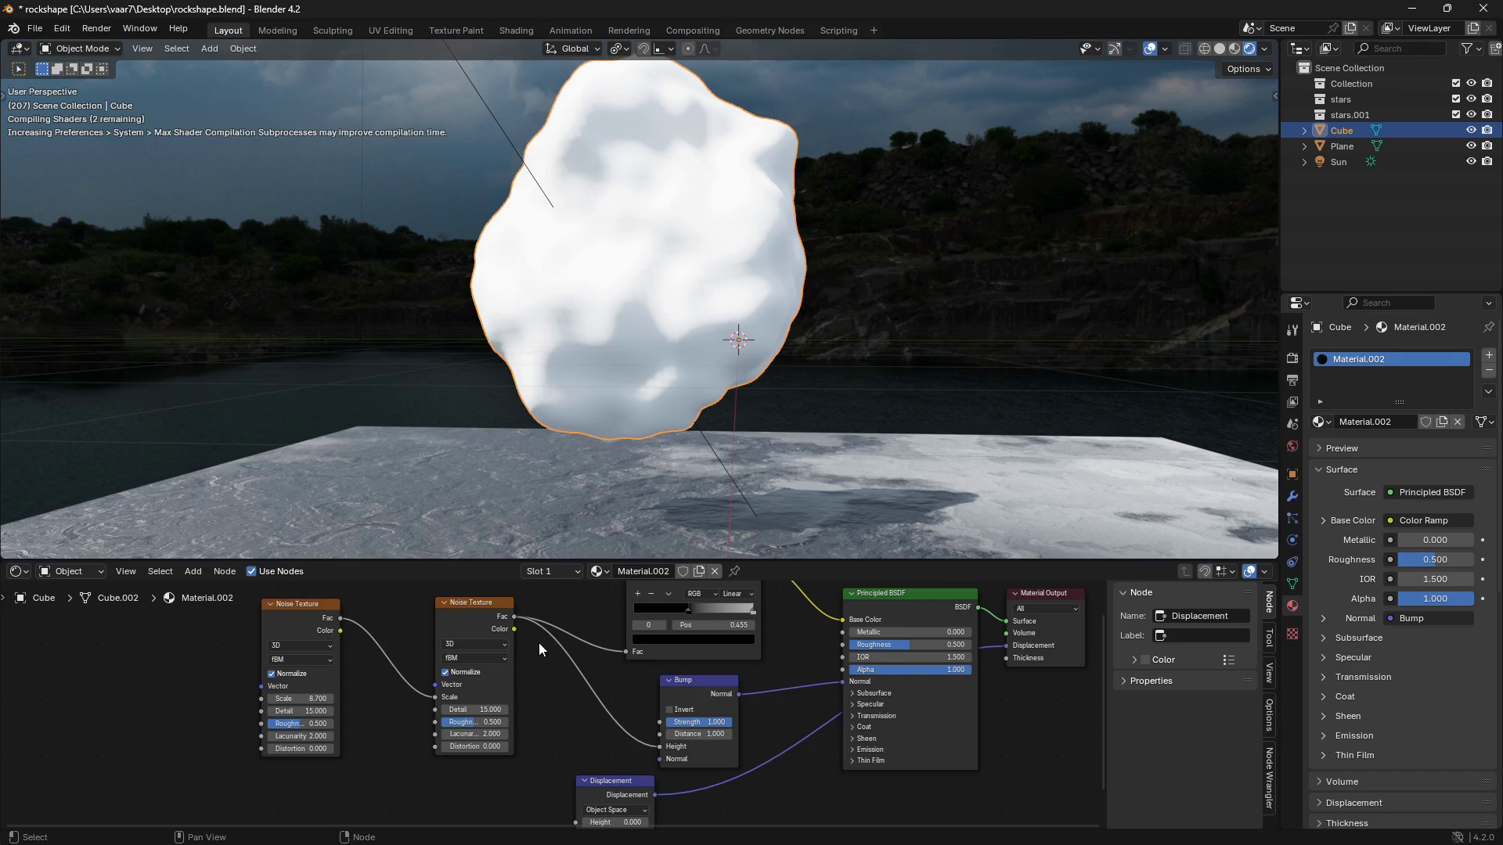
{"action": "left_click_drag", "start_coordinate": [513, 617], "coordinate": [575, 750]}
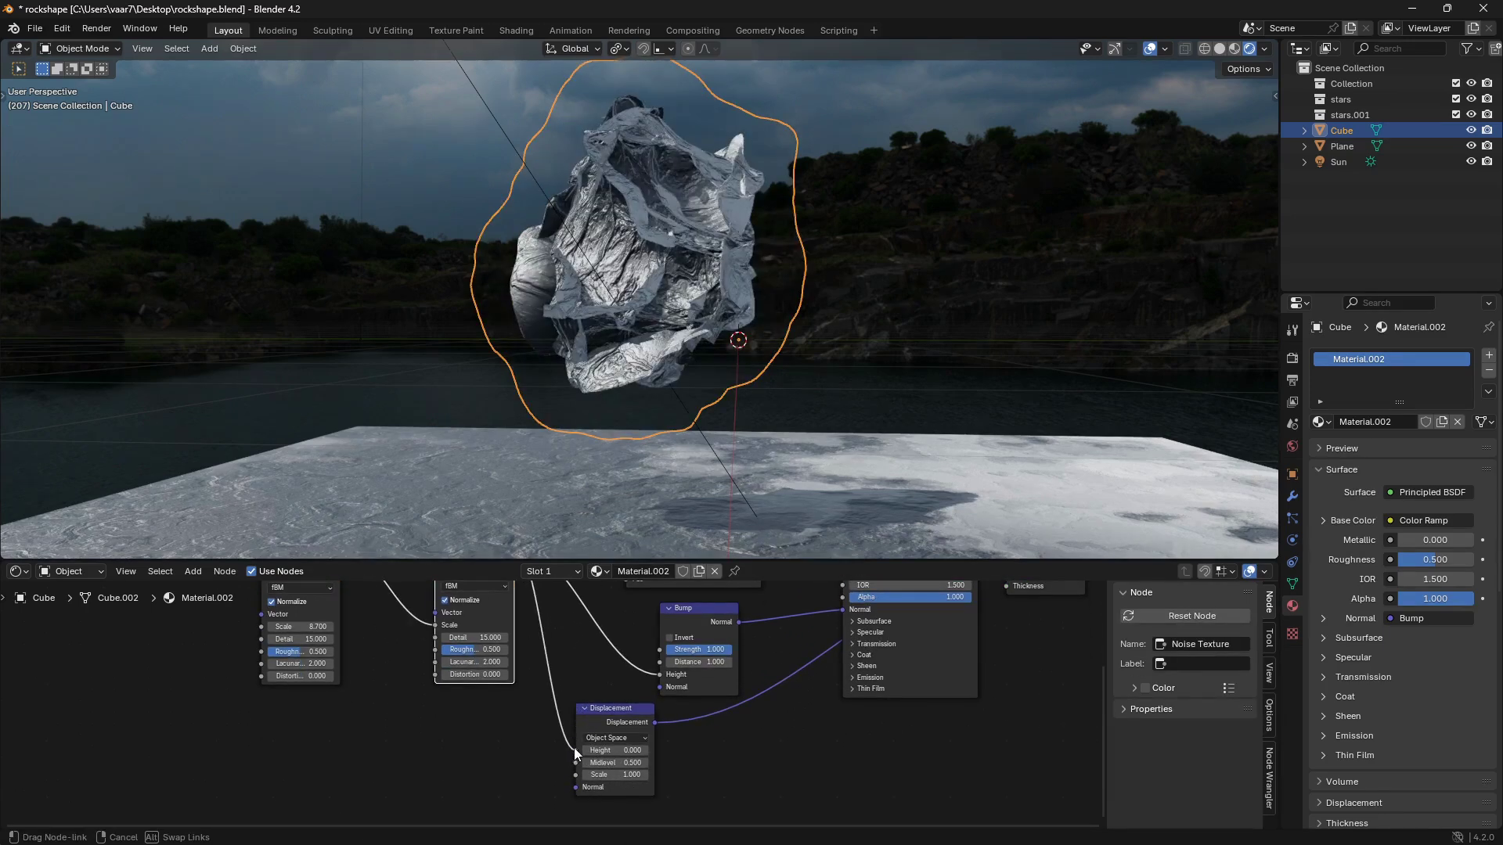
{"action": "left_click_drag", "start_coordinate": [575, 751], "coordinate": [575, 751]}
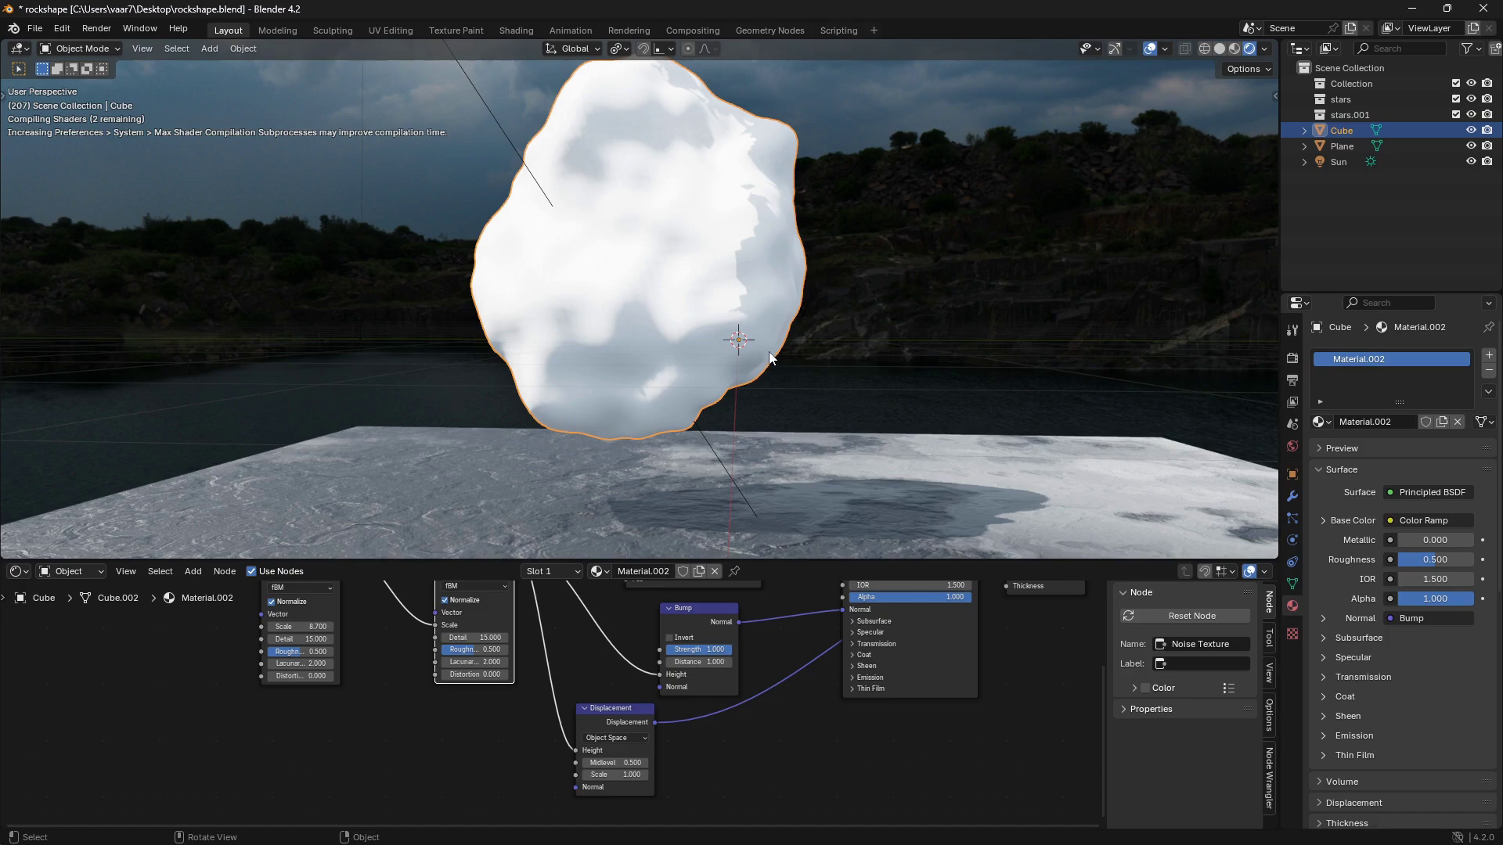
Shift the Color Ramp's dark stop to position 0.486 in the rock's material.
{"action": "scroll", "coordinate": [781, 350], "scroll_direction": "up", "scroll_amount": 2}
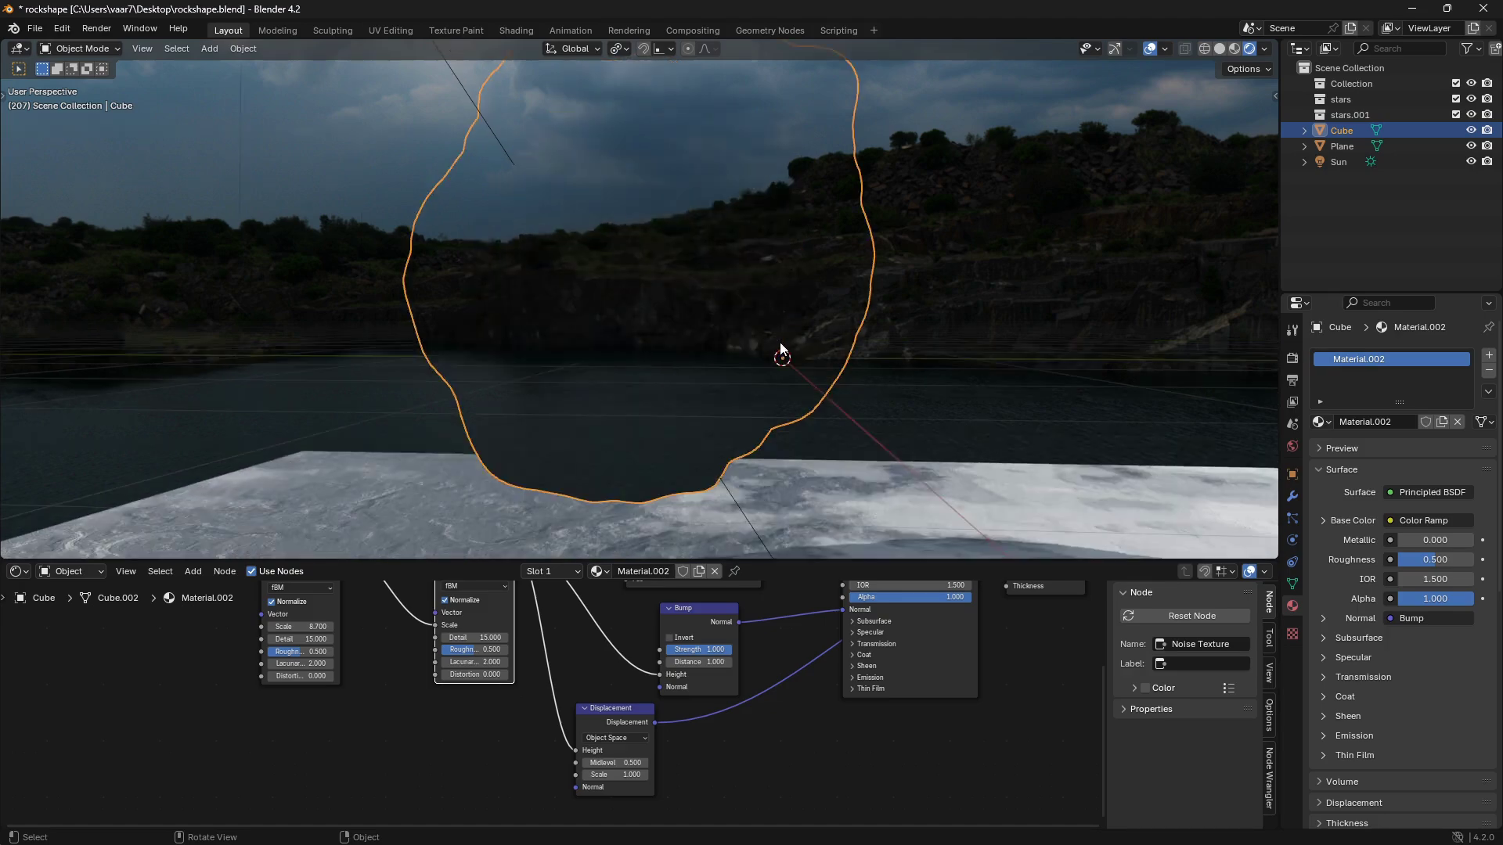
{"action": "scroll", "coordinate": [782, 348], "scroll_direction": "down", "scroll_amount": 3}
{"action": "mouse_move", "coordinate": [782, 345]}
{"action": "middle_mouse_down"}
{"action": "mouse_move", "coordinate": [751, 426]}
{"action": "mouse_move", "coordinate": [771, 277]}
{"action": "mouse_move", "coordinate": [800, 342]}
{"action": "middle_mouse_up"}
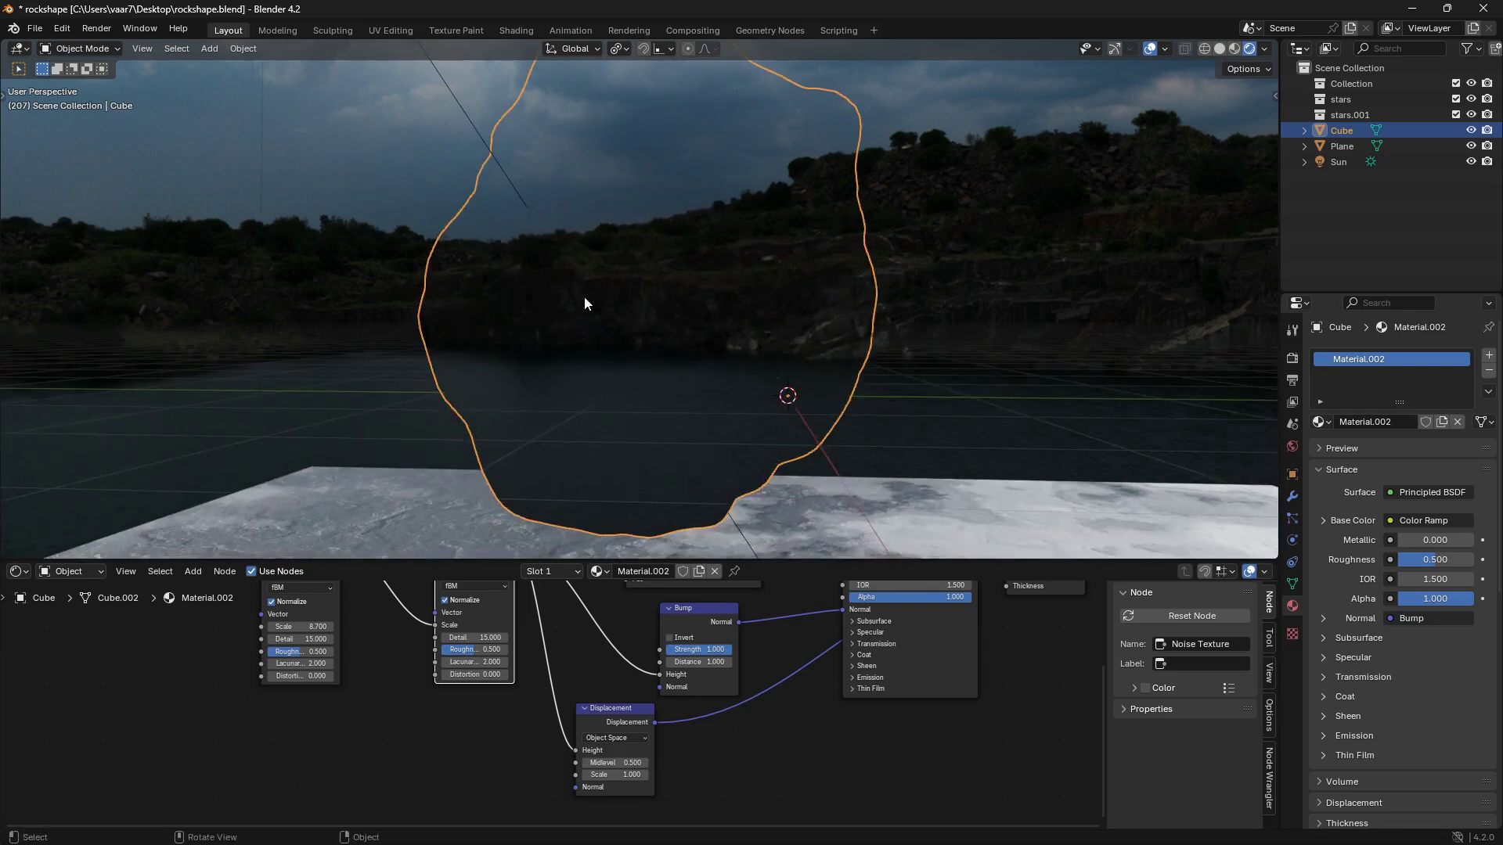
{"action": "scroll", "coordinate": [781, 695], "scroll_direction": "down", "scroll_amount": 3}
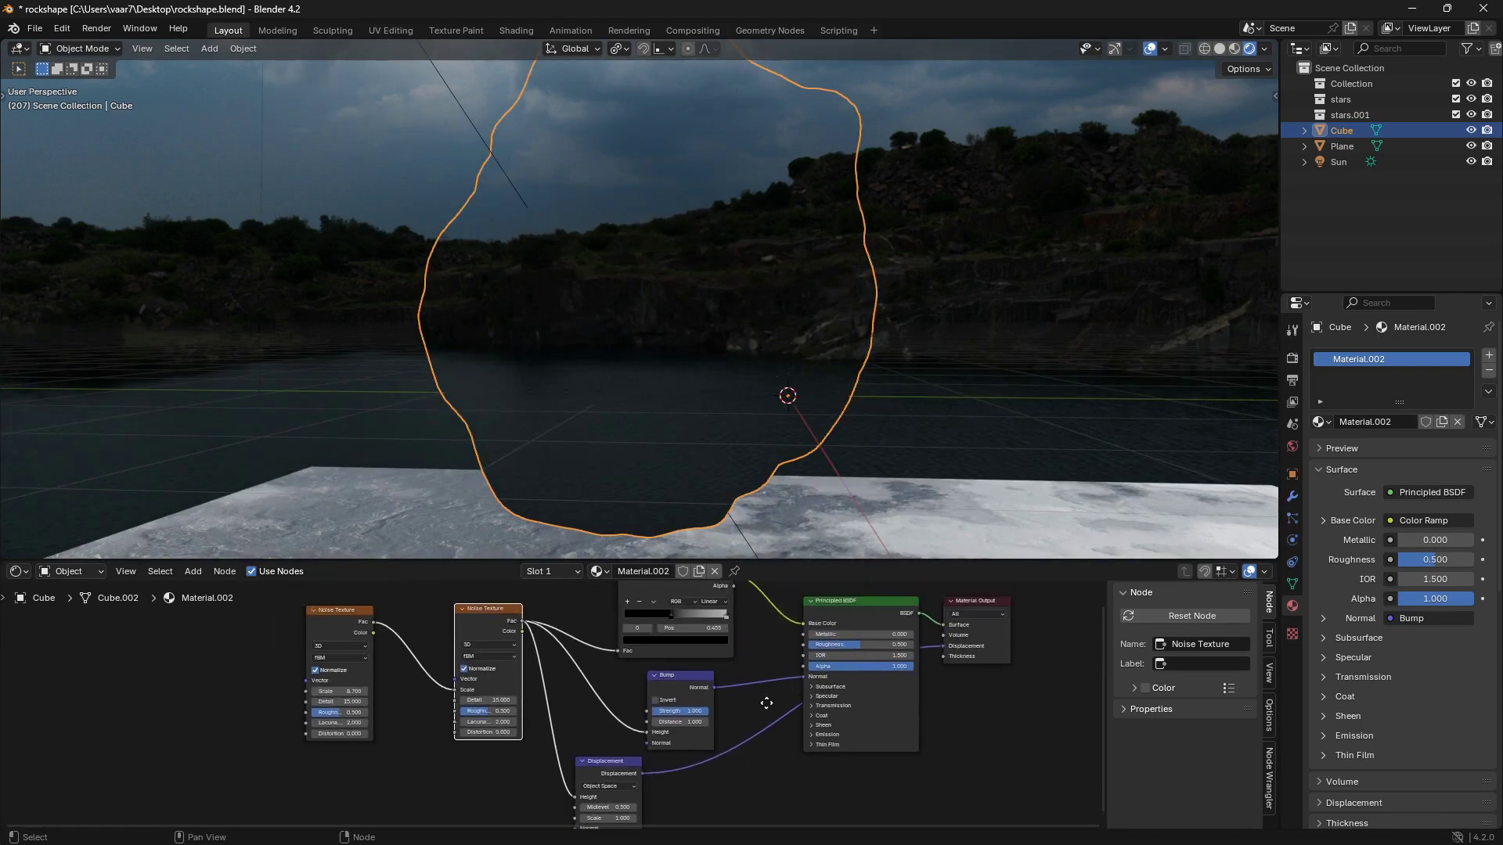
{"action": "middle_click_drag", "start_coordinate": [726, 679], "coordinate": [730, 769]}
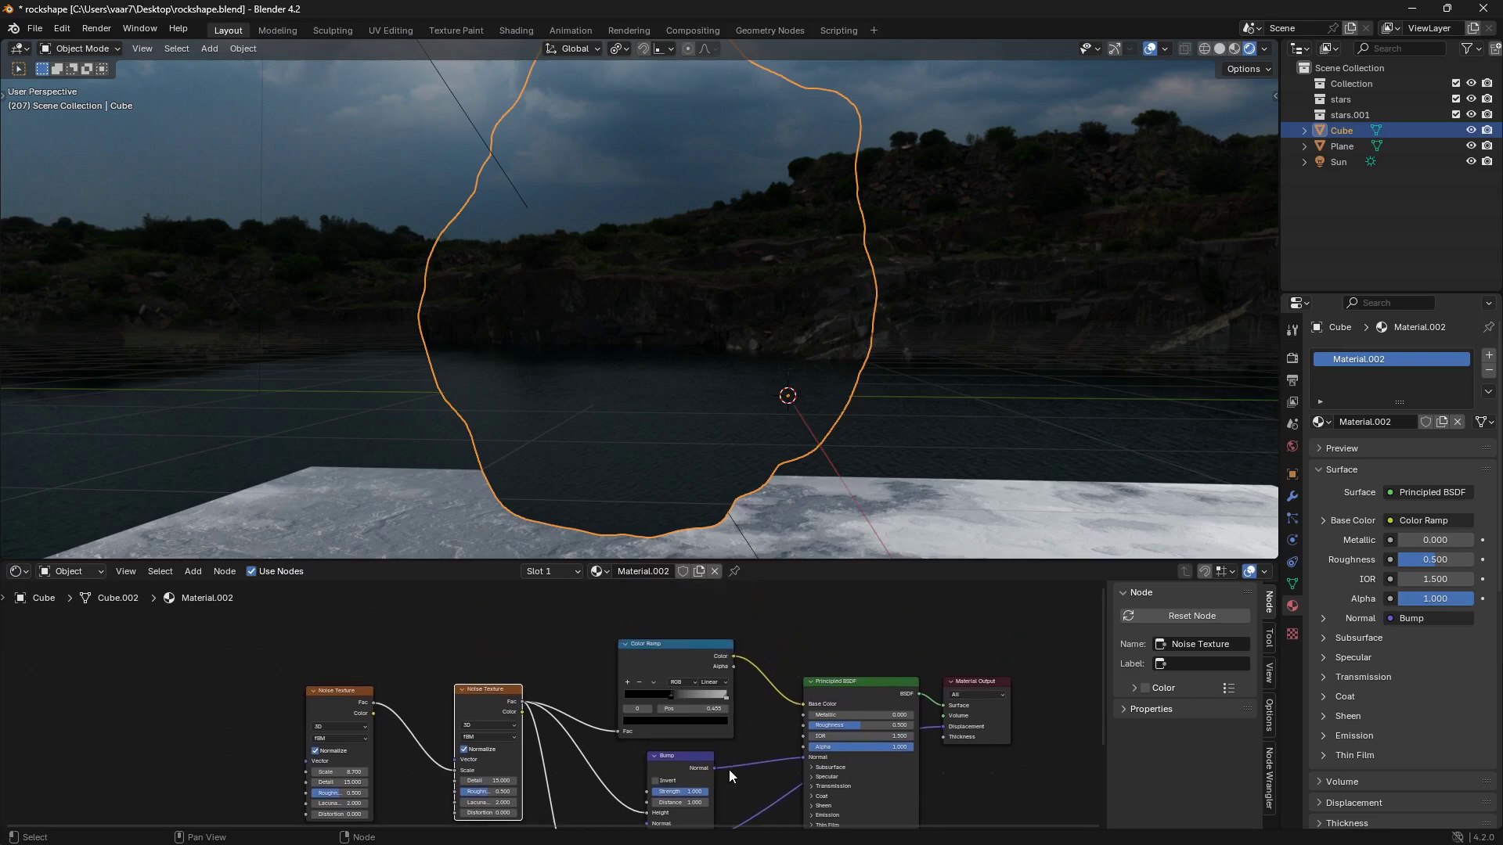
{"action": "scroll", "coordinate": [726, 769], "scroll_direction": "up", "scroll_amount": 2}
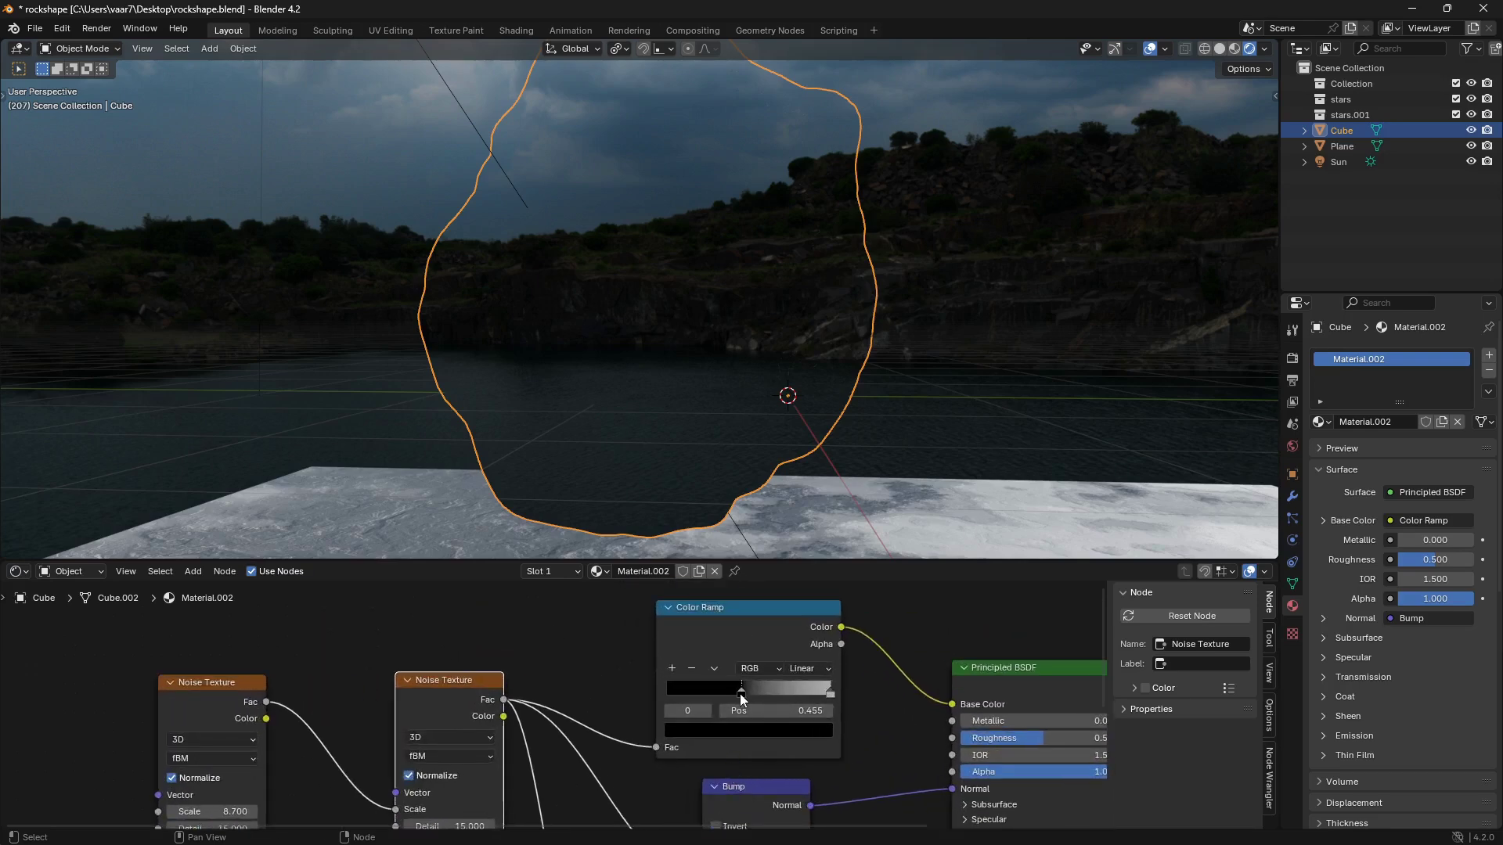
{"action": "left_click_drag", "start_coordinate": [743, 693], "coordinate": [749, 690]}
{"action": "middle_click_drag", "start_coordinate": [730, 320], "coordinate": [688, 319]}
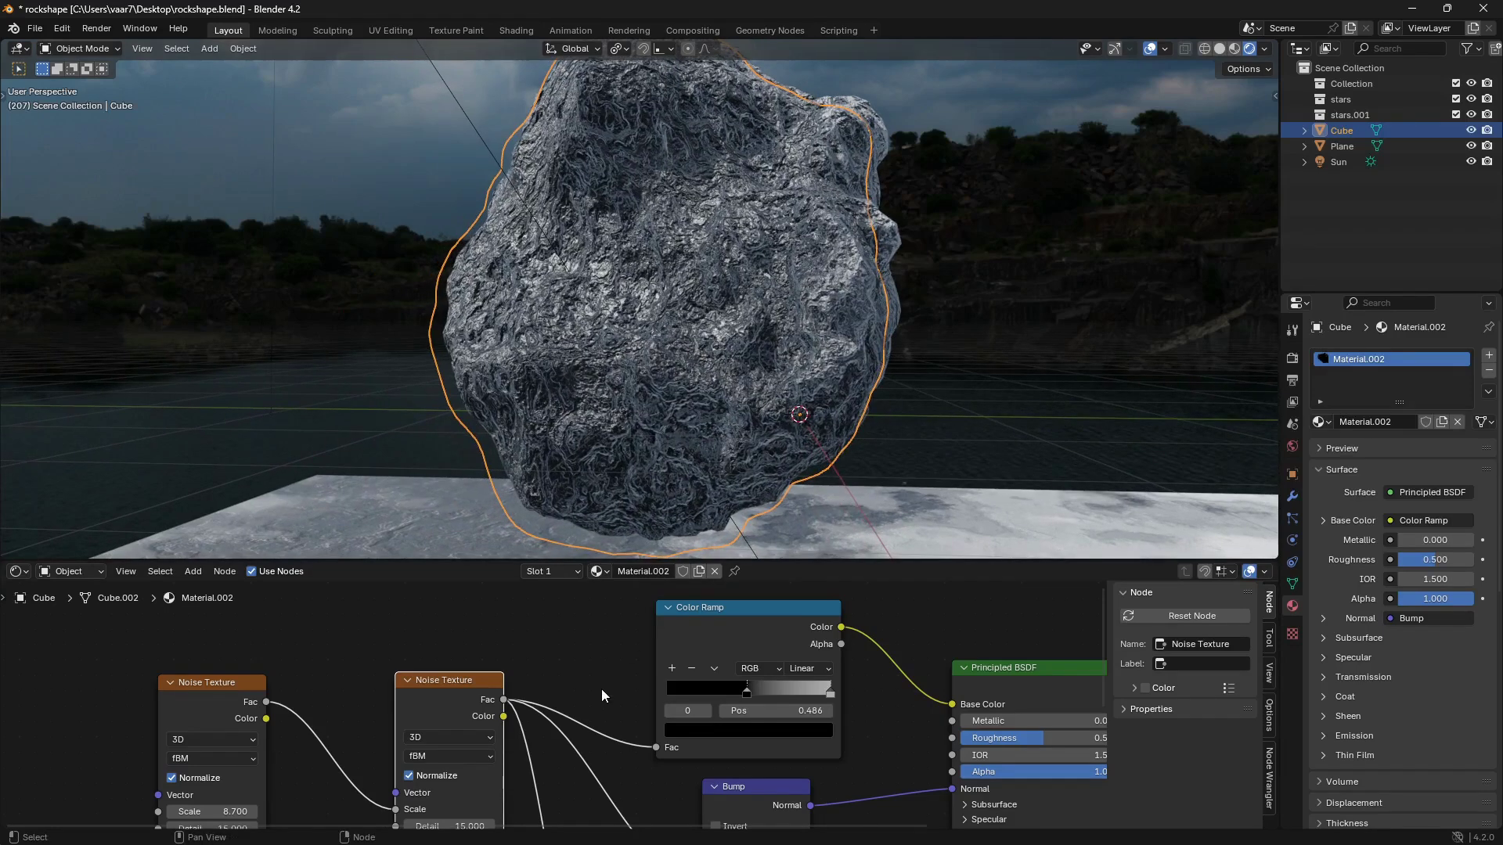
Set the first Noise Texture's Scale to 3.4 and the Displacement node's Scale to 0.97 in the rock's material.
{"action": "middle_click_drag", "start_coordinate": [602, 689], "coordinate": [704, 572]}
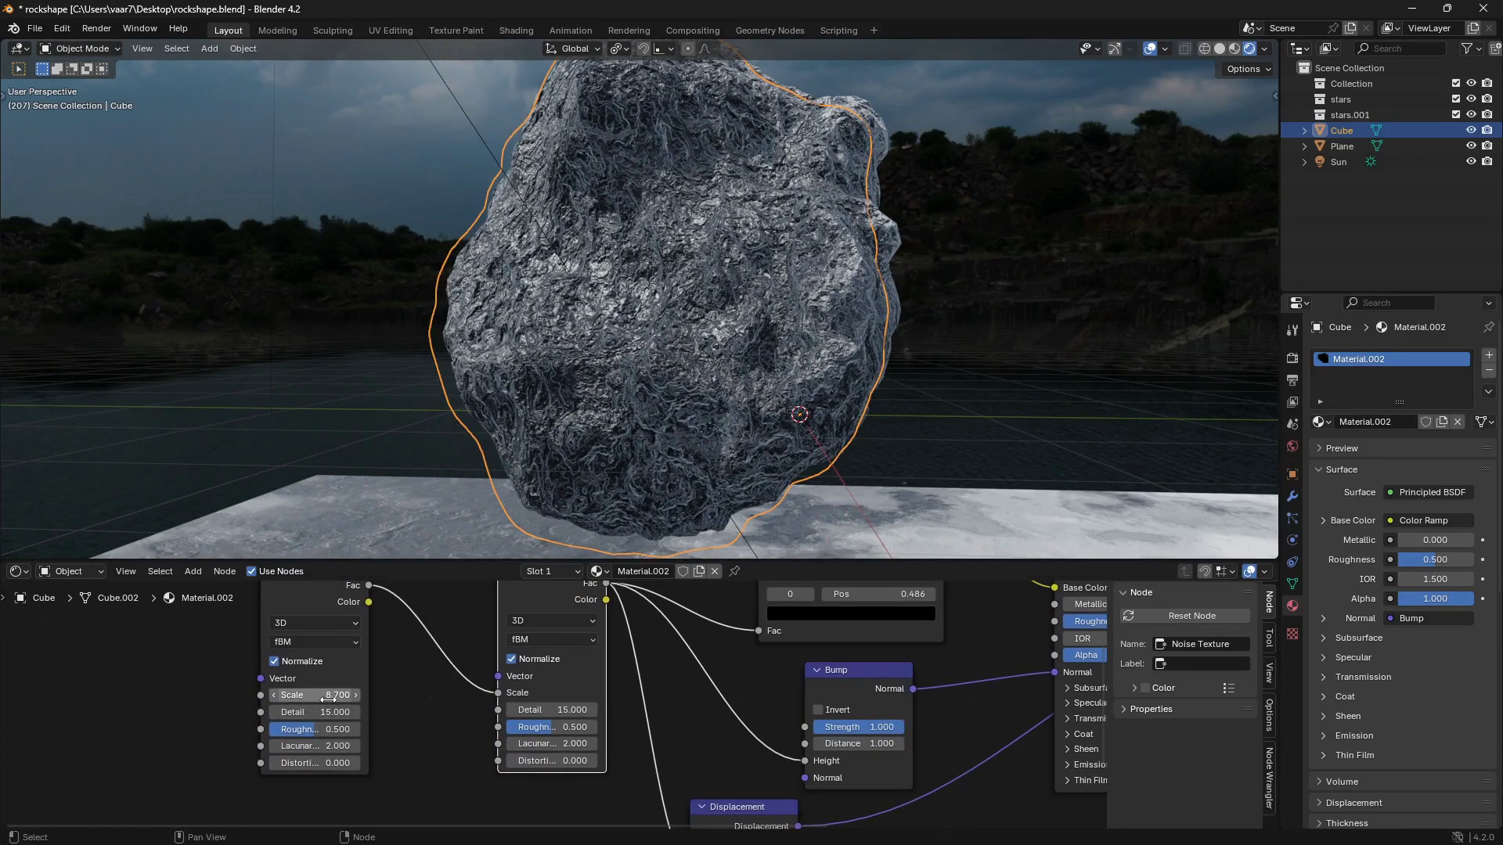
{"action": "left_click_drag", "start_coordinate": [329, 695], "coordinate": [210, 695]}
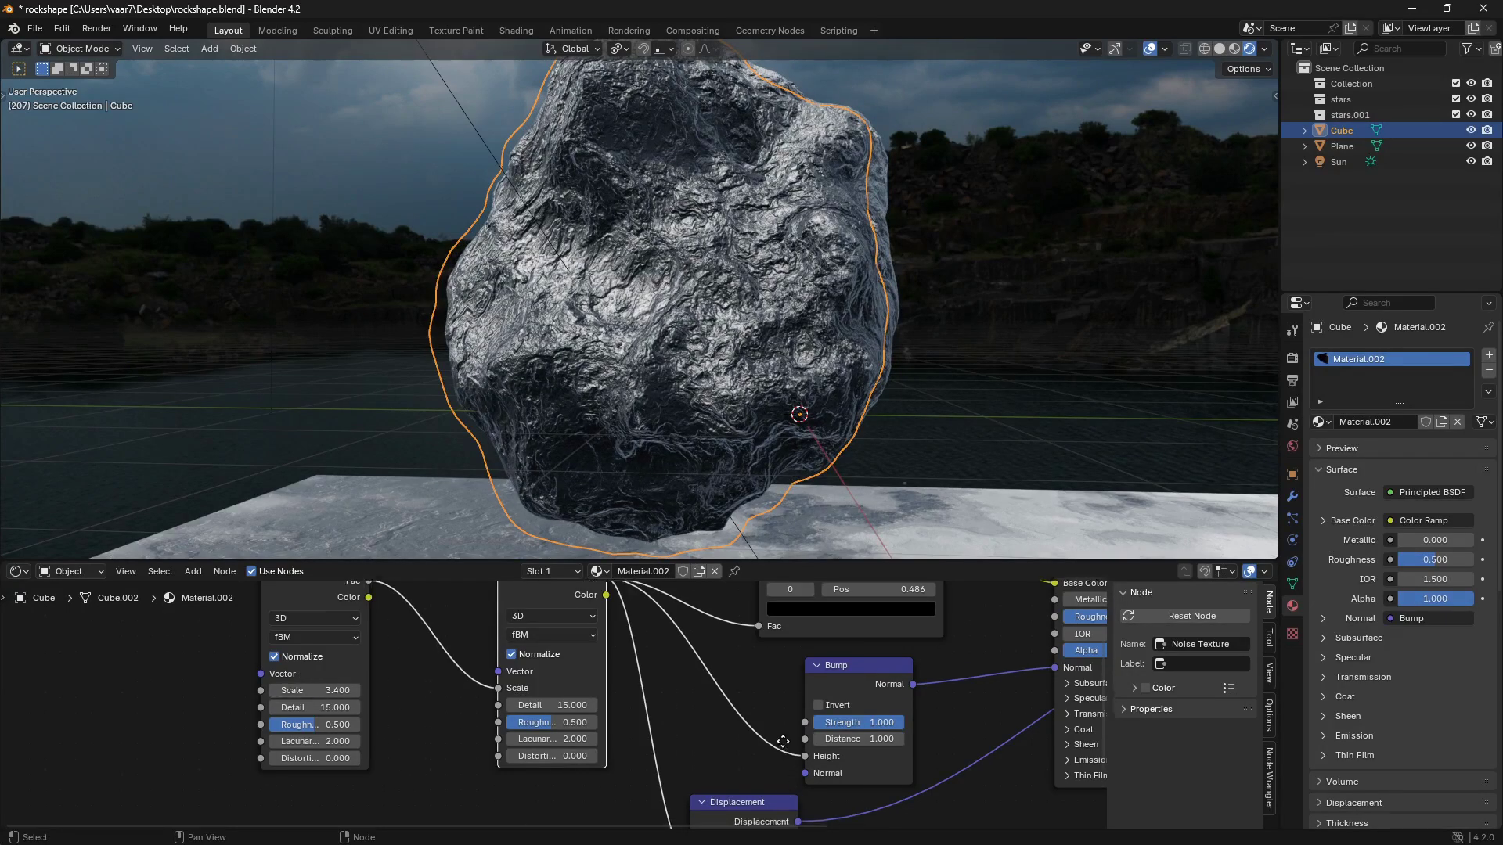
{"action": "middle_click_drag", "start_coordinate": [781, 749], "coordinate": [755, 598]}
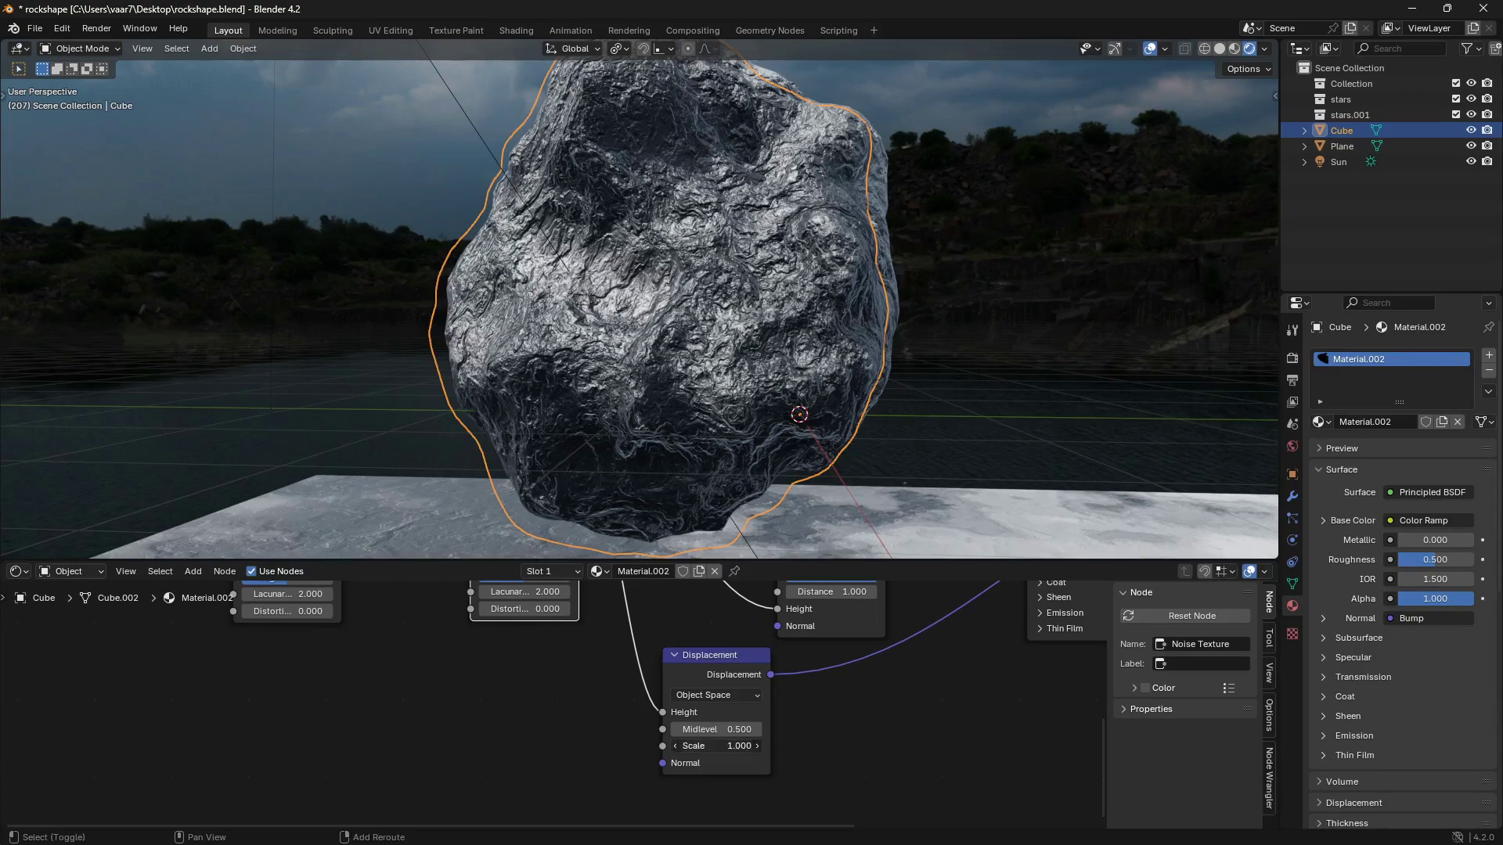
{"action": "mouse_move", "coordinate": [716, 745]}
{"action": "left_mouse_down"}
{"action": "mouse_move", "coordinate": [754, 746]}
{"action": "mouse_move", "coordinate": [712, 746]}
{"action": "left_mouse_up"}
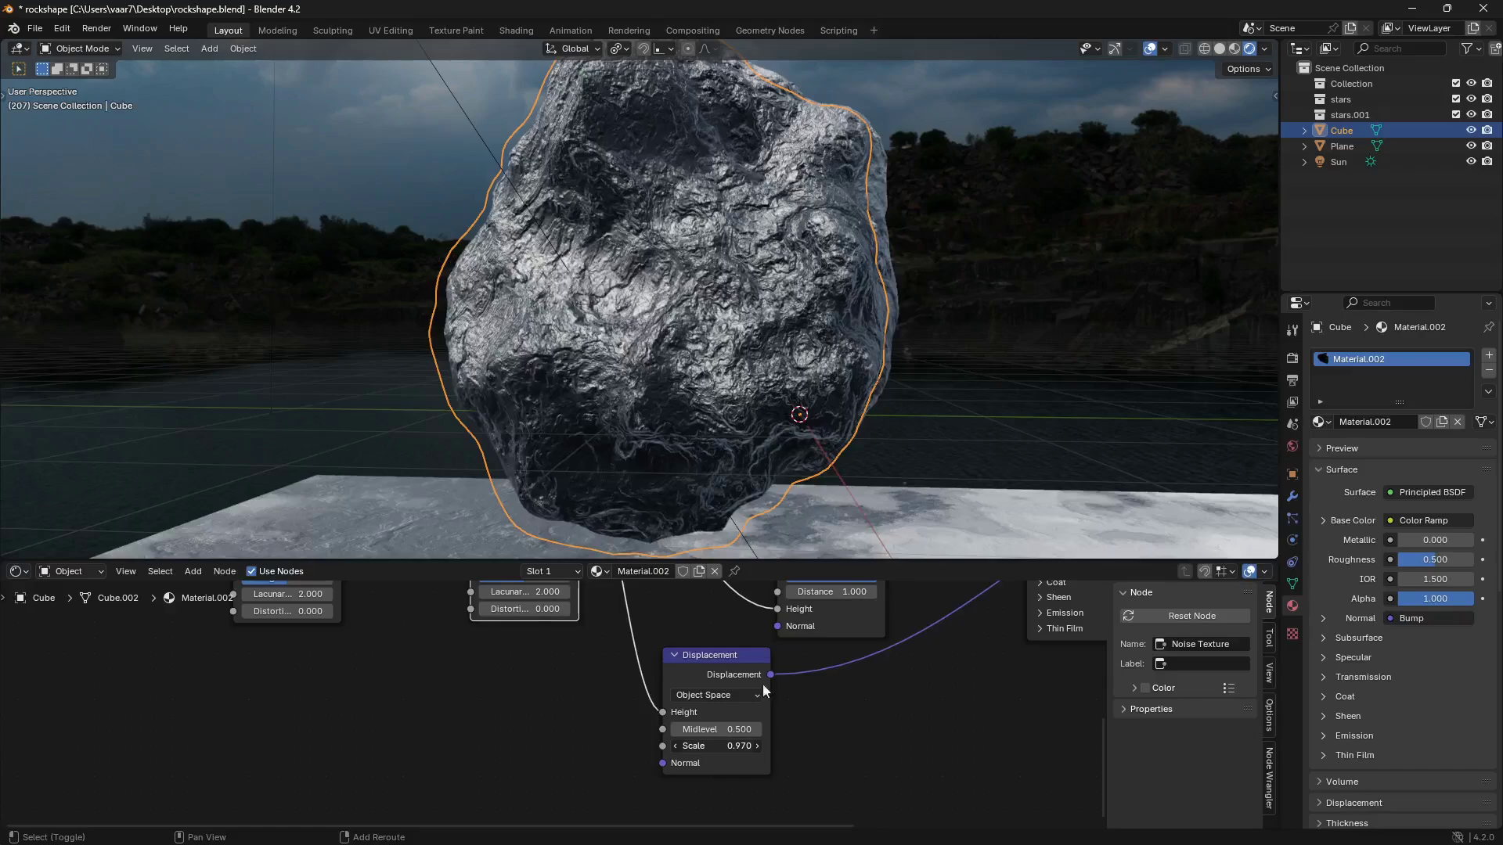
In the ground plane's material, connect the Displacement node to the Material Output's Displacement and the second Noise Texture's Fac to its Height.
{"action": "scroll", "coordinate": [910, 457], "scroll_direction": "down", "scroll_amount": 6}
{"action": "middle_click_drag", "start_coordinate": [844, 472], "coordinate": [775, 408]}
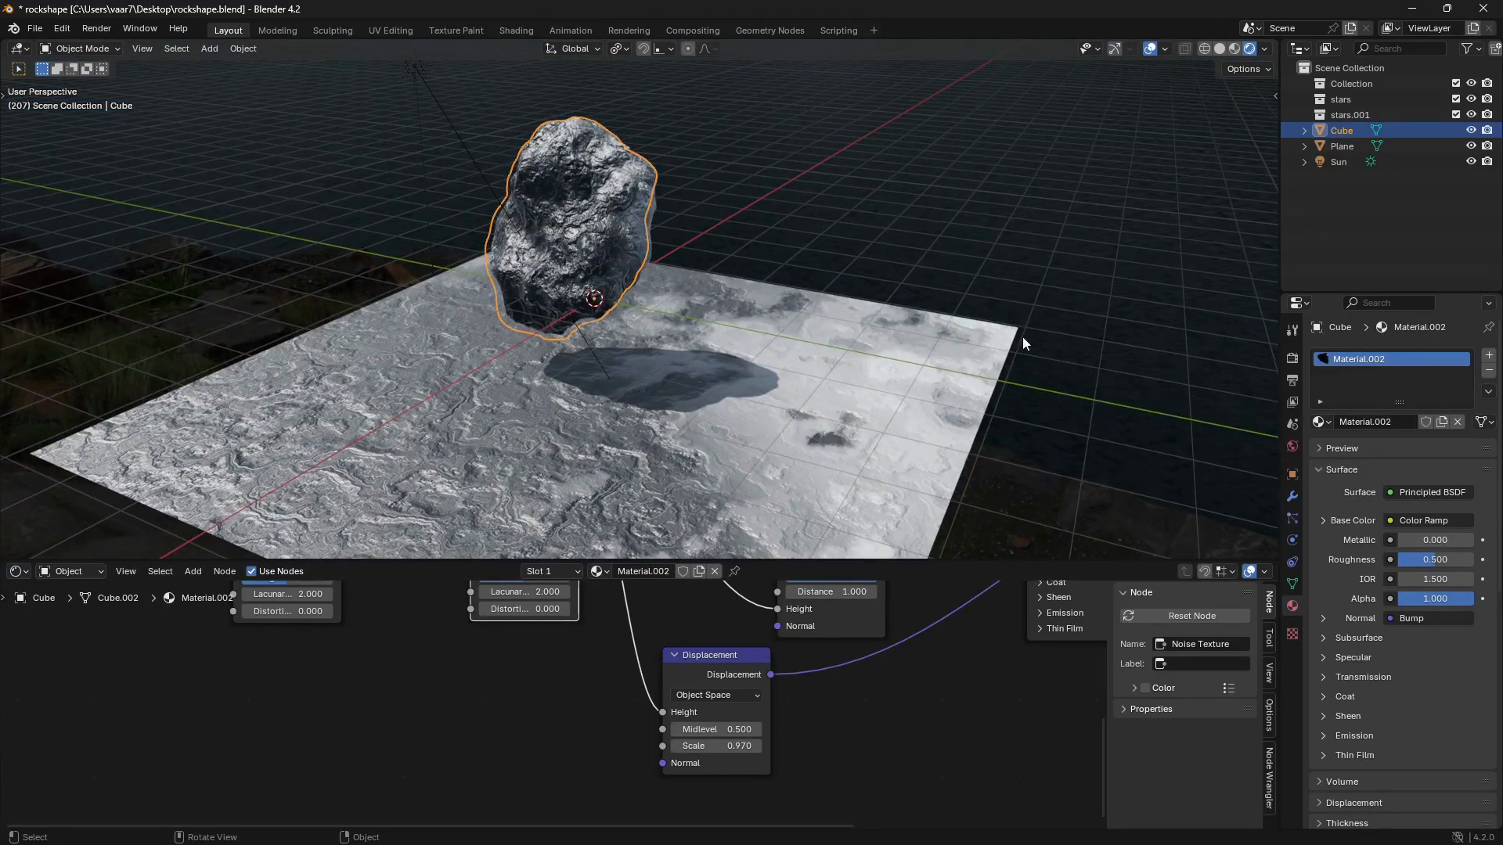
{"action": "left_click", "coordinate": [909, 453]}
{"action": "middle_click_drag", "start_coordinate": [815, 722], "coordinate": [789, 789]}
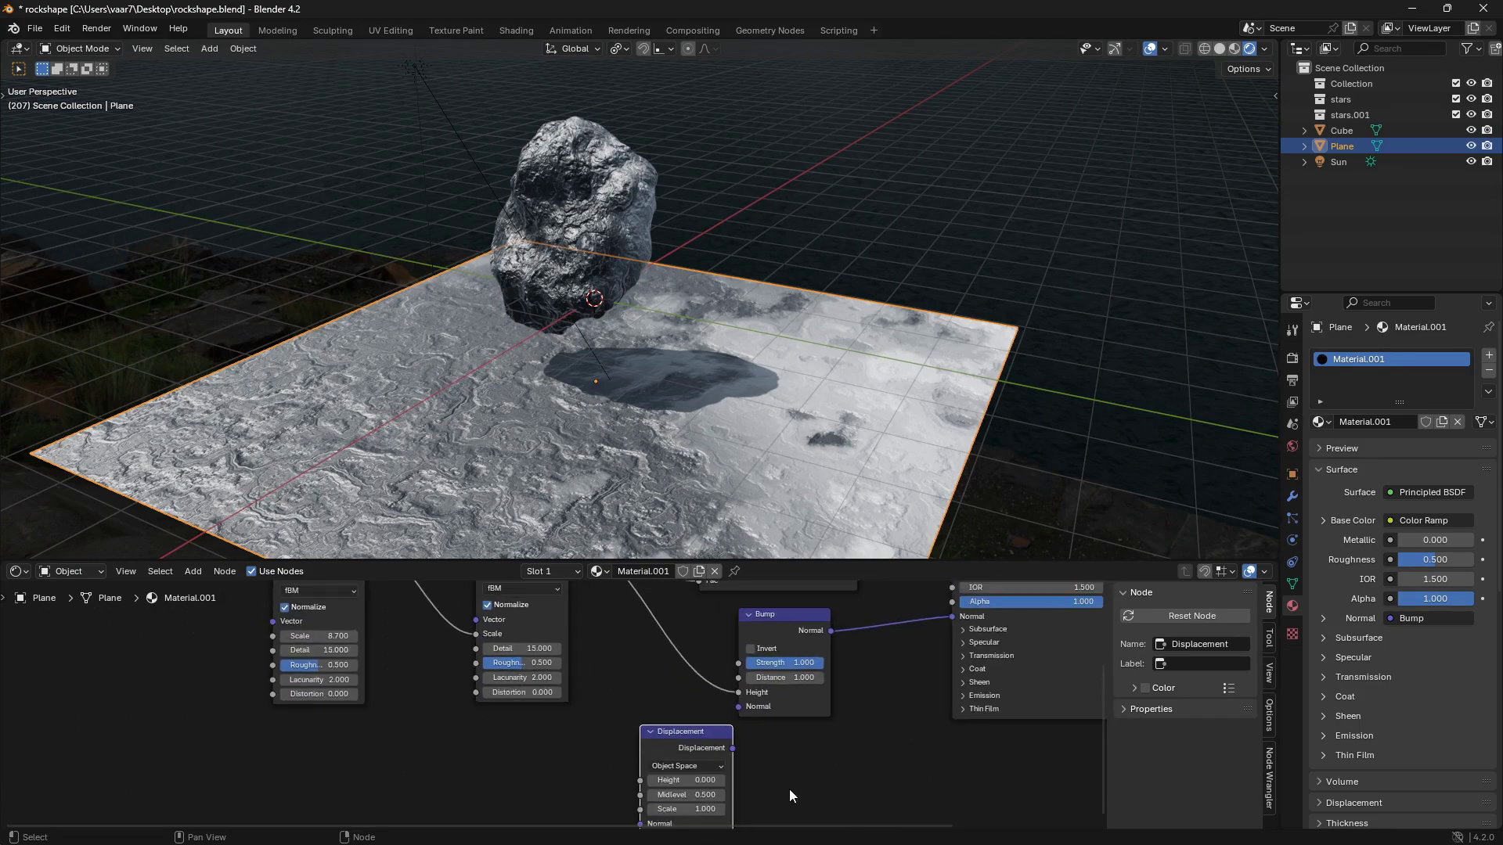
{"action": "scroll", "coordinate": [789, 789], "scroll_direction": "down", "scroll_amount": 2}
{"action": "left_click_drag", "start_coordinate": [661, 786], "coordinate": [970, 662]}
{"action": "middle_click_drag", "start_coordinate": [483, 668], "coordinate": [549, 621]}
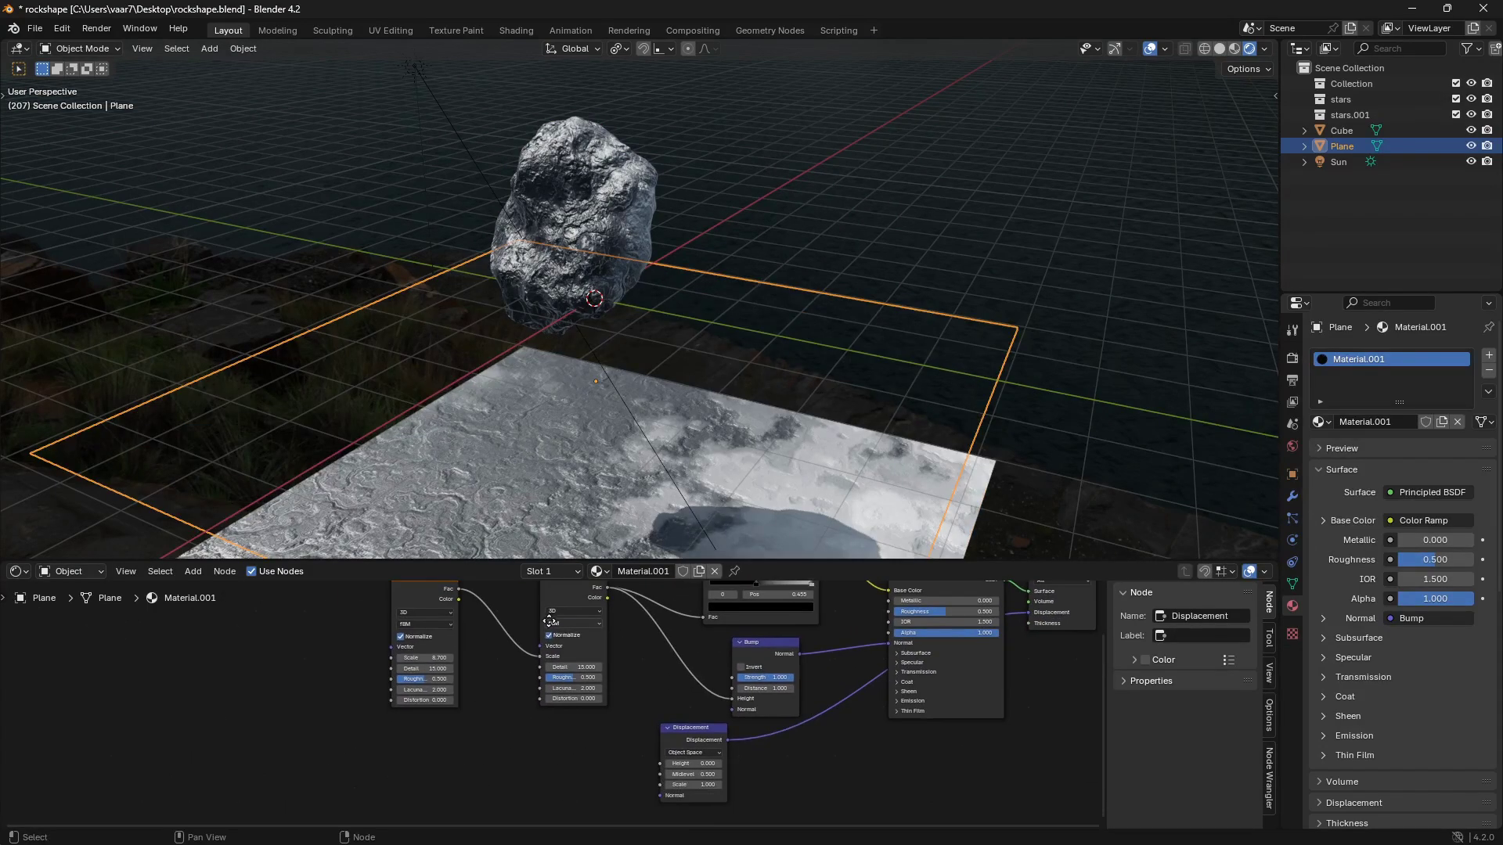
{"action": "left_click_drag", "start_coordinate": [607, 589], "coordinate": [660, 763]}
{"action": "scroll", "coordinate": [667, 361], "scroll_direction": "up", "scroll_amount": 5}
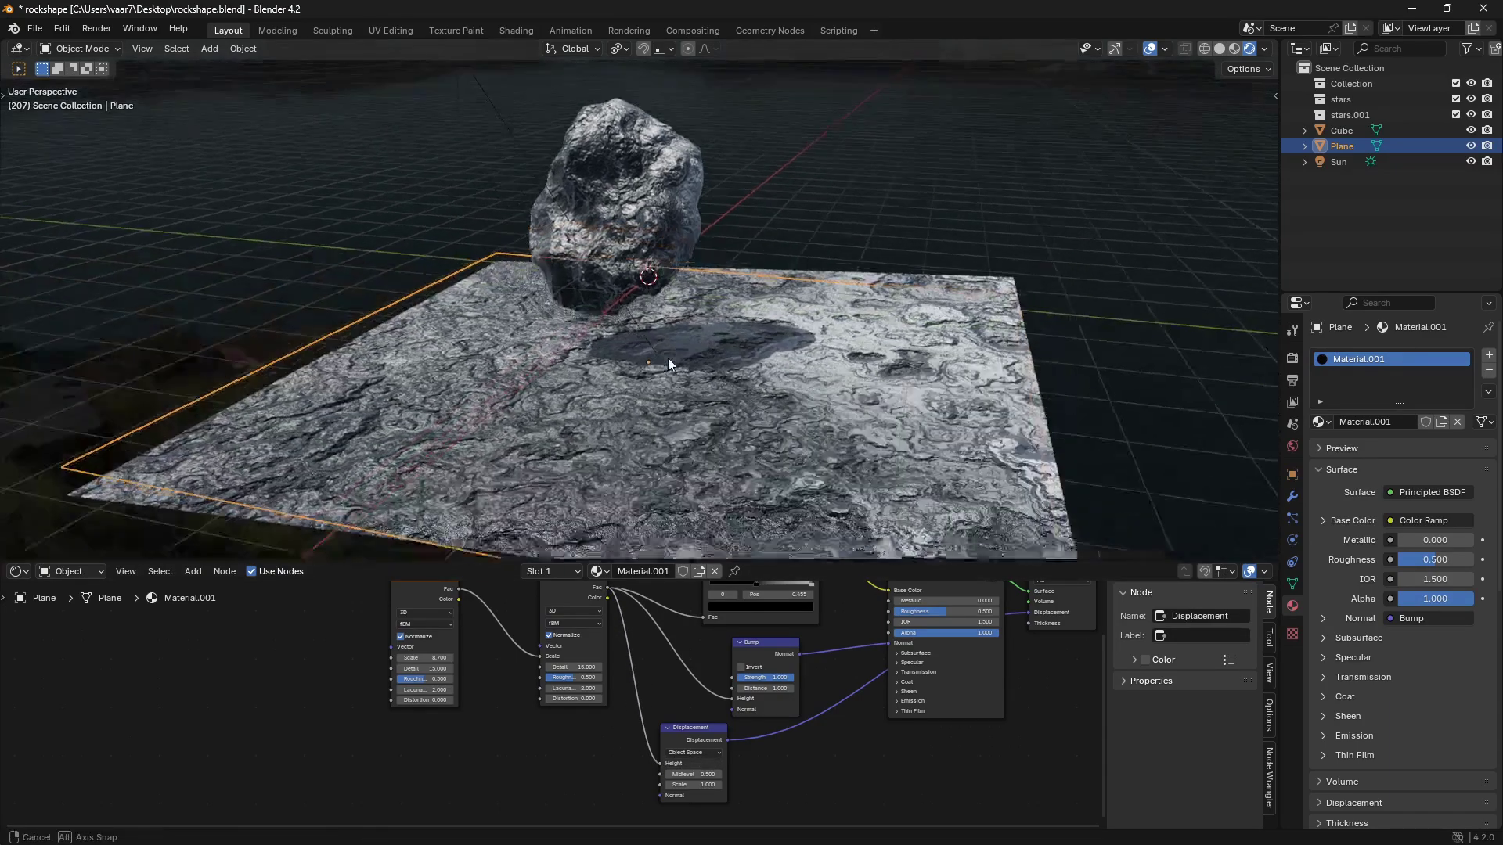
Subdivide the ground plane's mesh with 100 cuts and return to Object Mode.
{"action": "scroll", "coordinate": [728, 395], "scroll_direction": "down", "scroll_amount": 5}
{"action": "middle_click_drag", "start_coordinate": [732, 400], "coordinate": [735, 410]}
{"action": "key", "text": "Tab"}
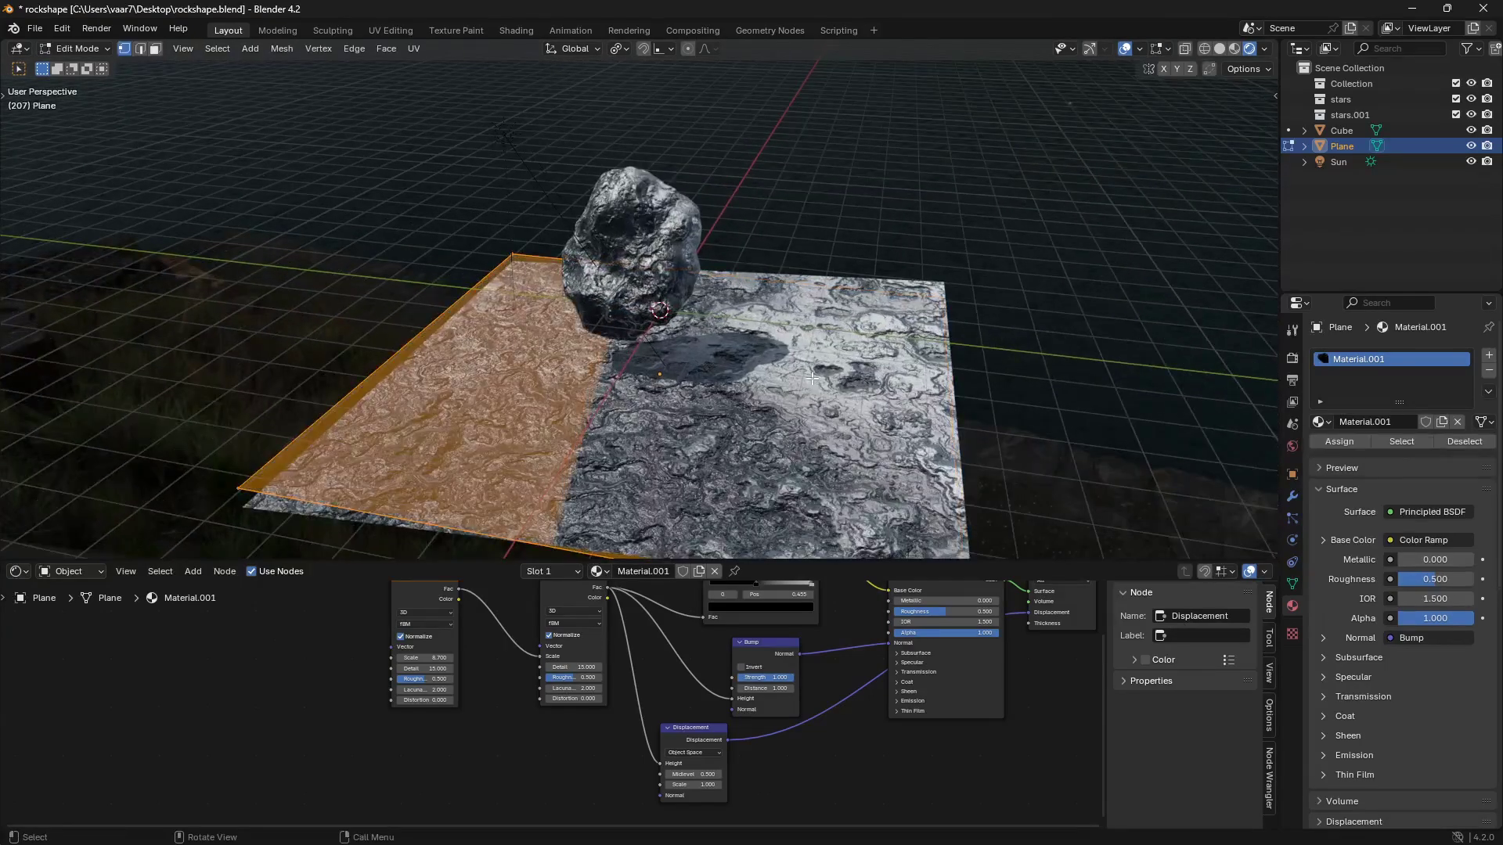
{"action": "right_click", "coordinate": [779, 340]}
{"action": "left_click", "coordinate": [740, 340]}
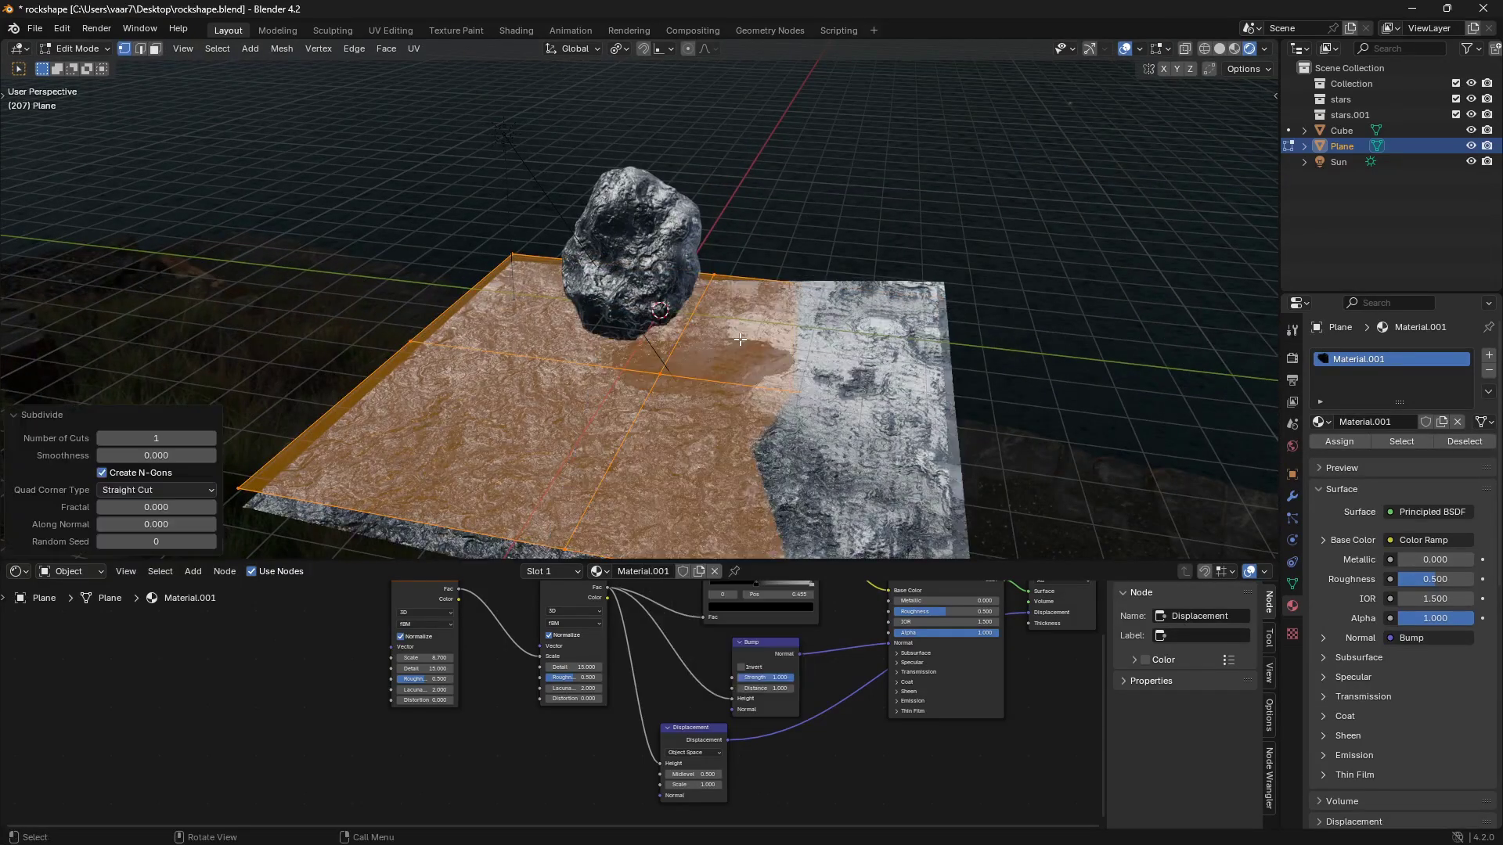
{"action": "left_click", "coordinate": [186, 437]}
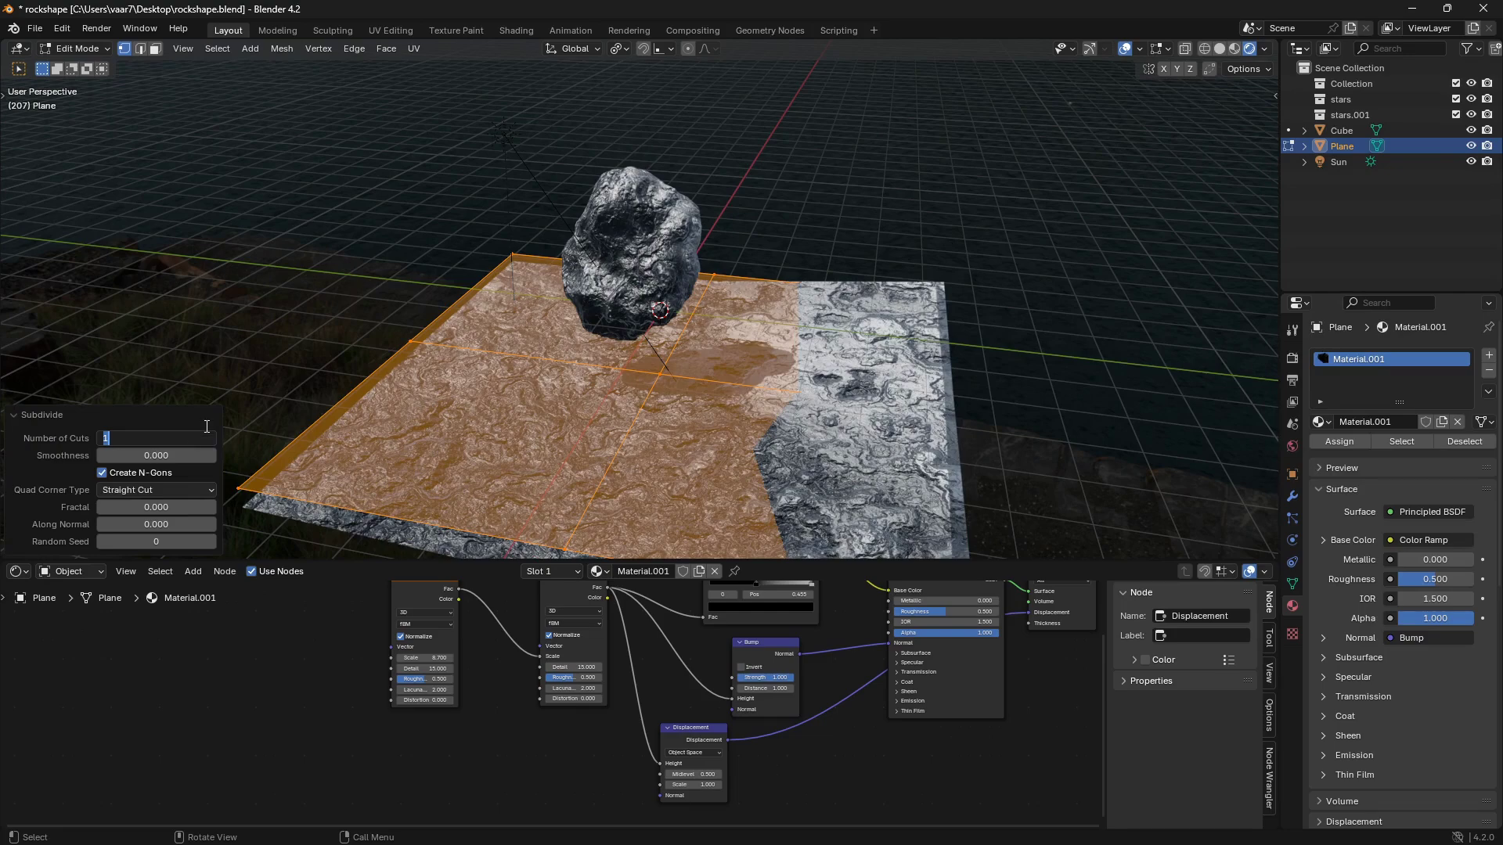
{"action": "key", "text": "Return"}
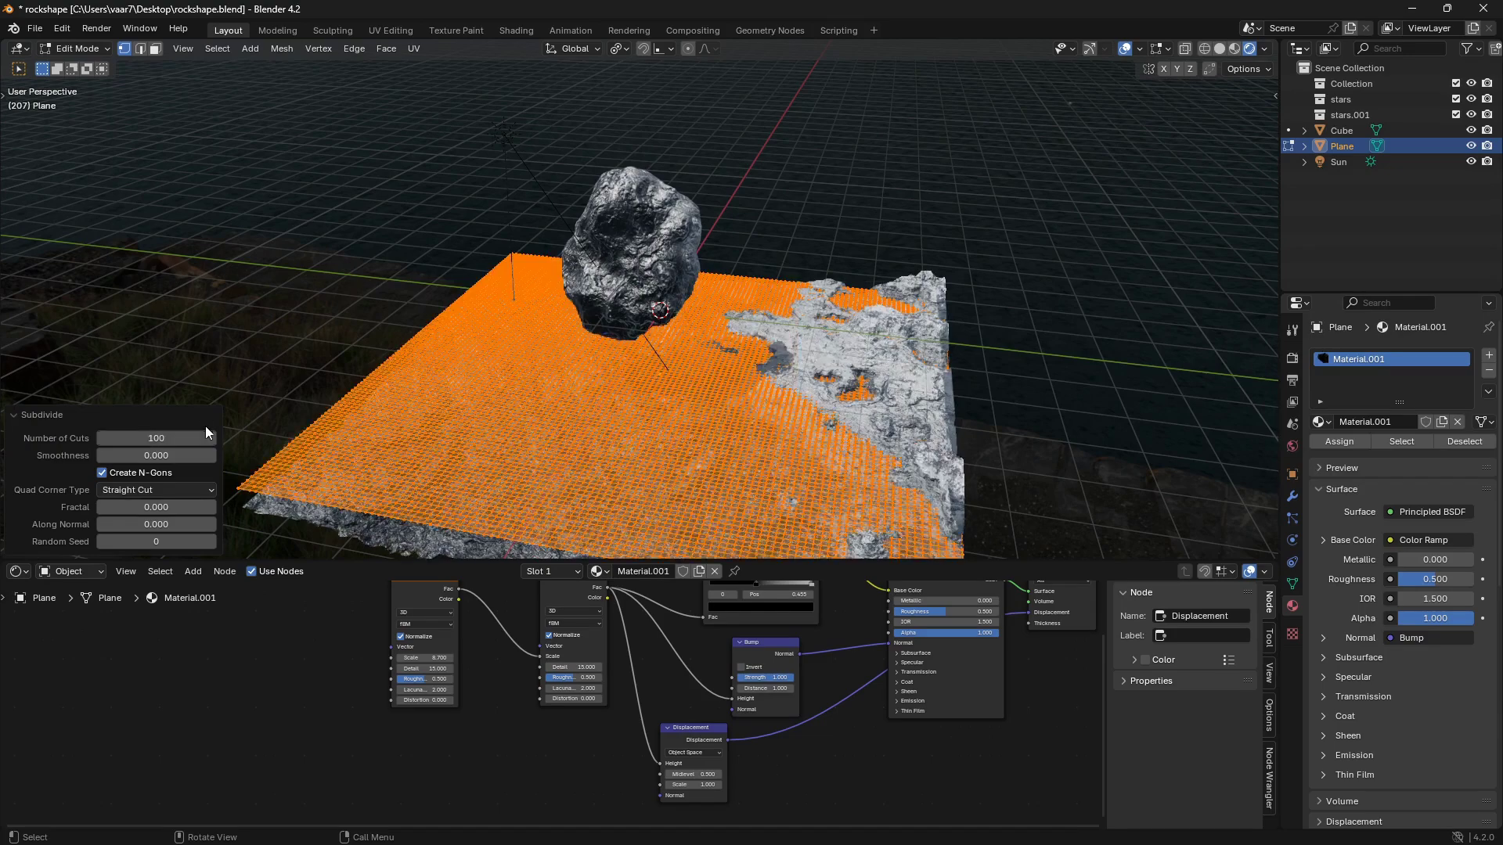
{"action": "key", "text": "Tab"}
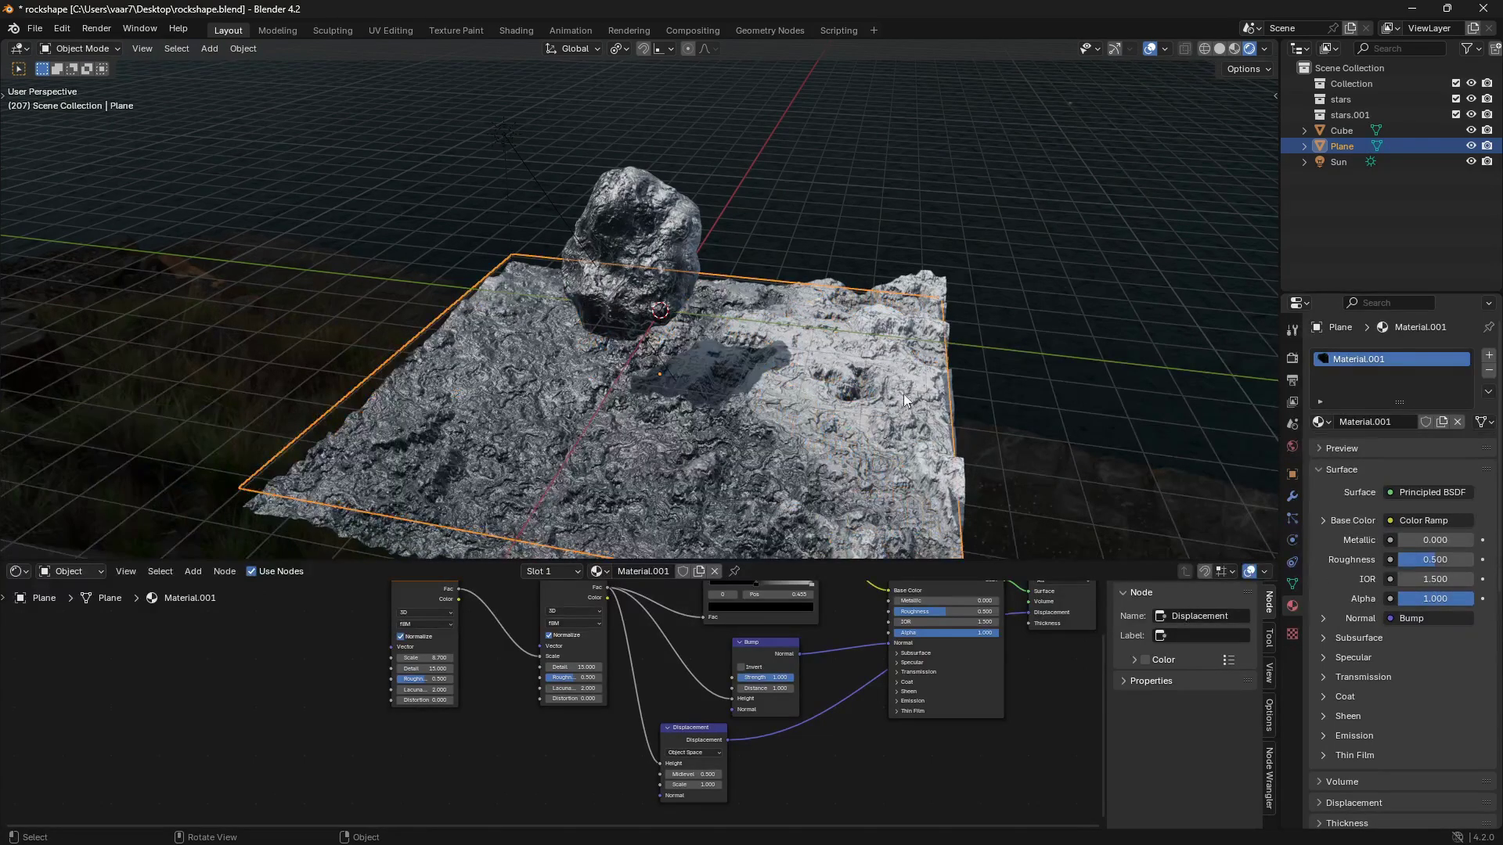
Deselect everything and examine the displaced ground plane and the rock above it from several angles.
{"action": "scroll", "coordinate": [903, 393], "scroll_direction": "up", "scroll_amount": 3}
{"action": "scroll", "coordinate": [881, 237], "scroll_direction": "down", "scroll_amount": 10, "text": "shift"}
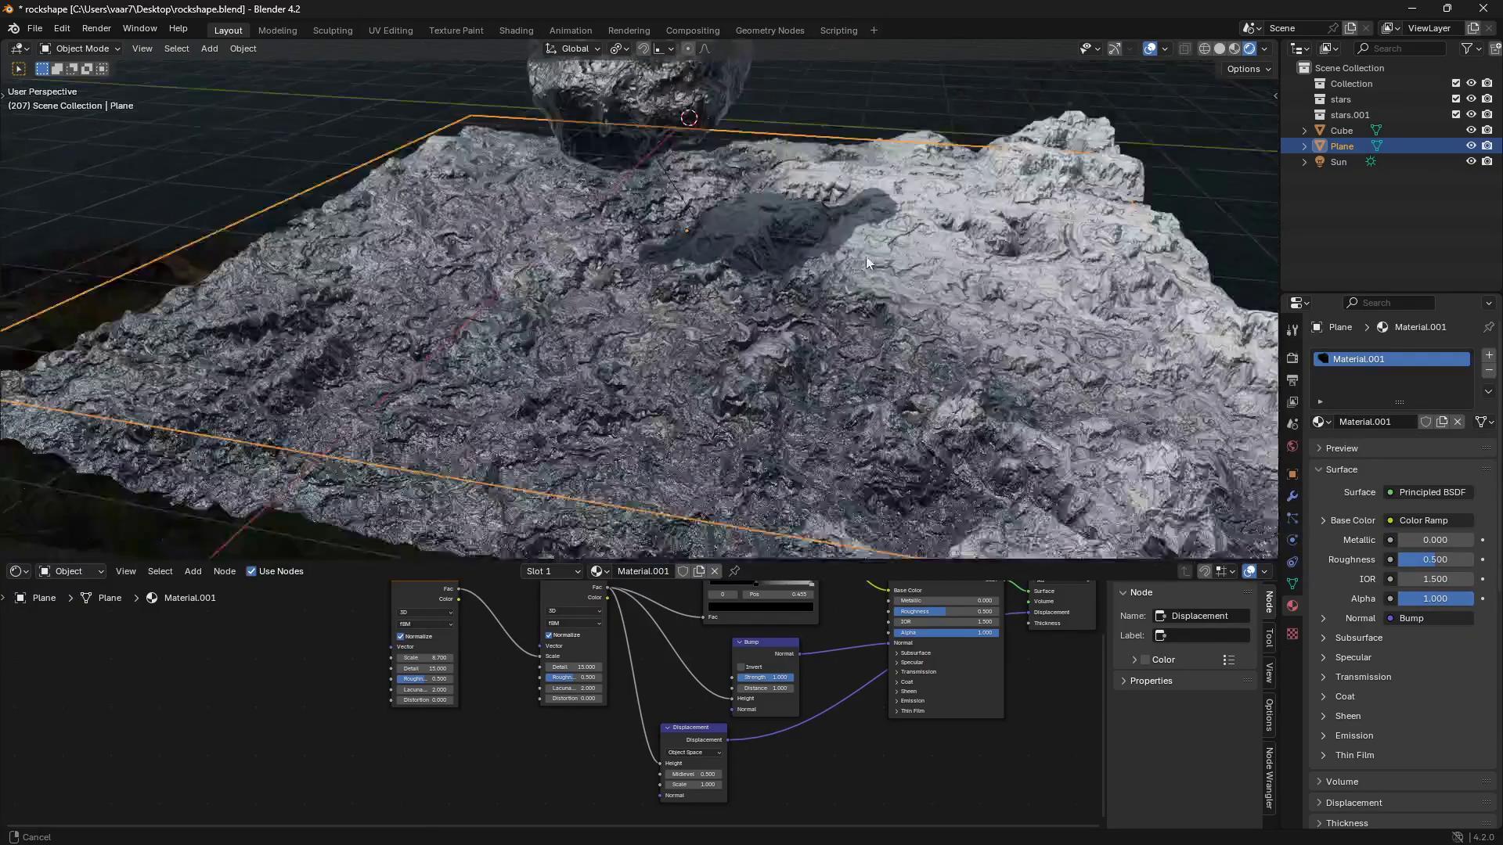
{"action": "middle_click_drag", "start_coordinate": [866, 389], "coordinate": [772, 414]}
{"action": "key", "text": "alt+a"}
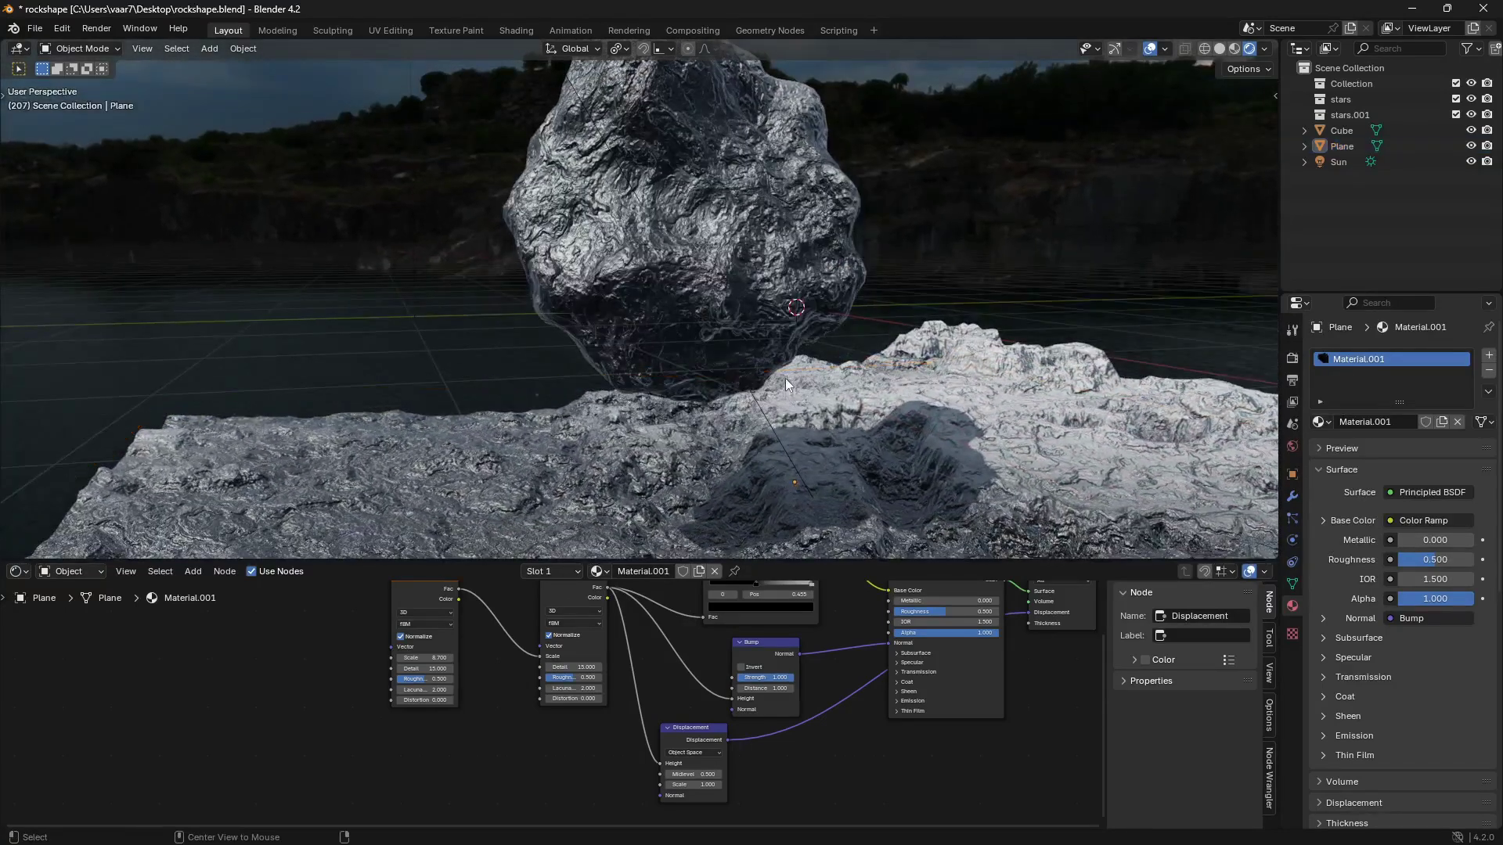
{"action": "middle_click_drag", "start_coordinate": [741, 336], "coordinate": [678, 255]}
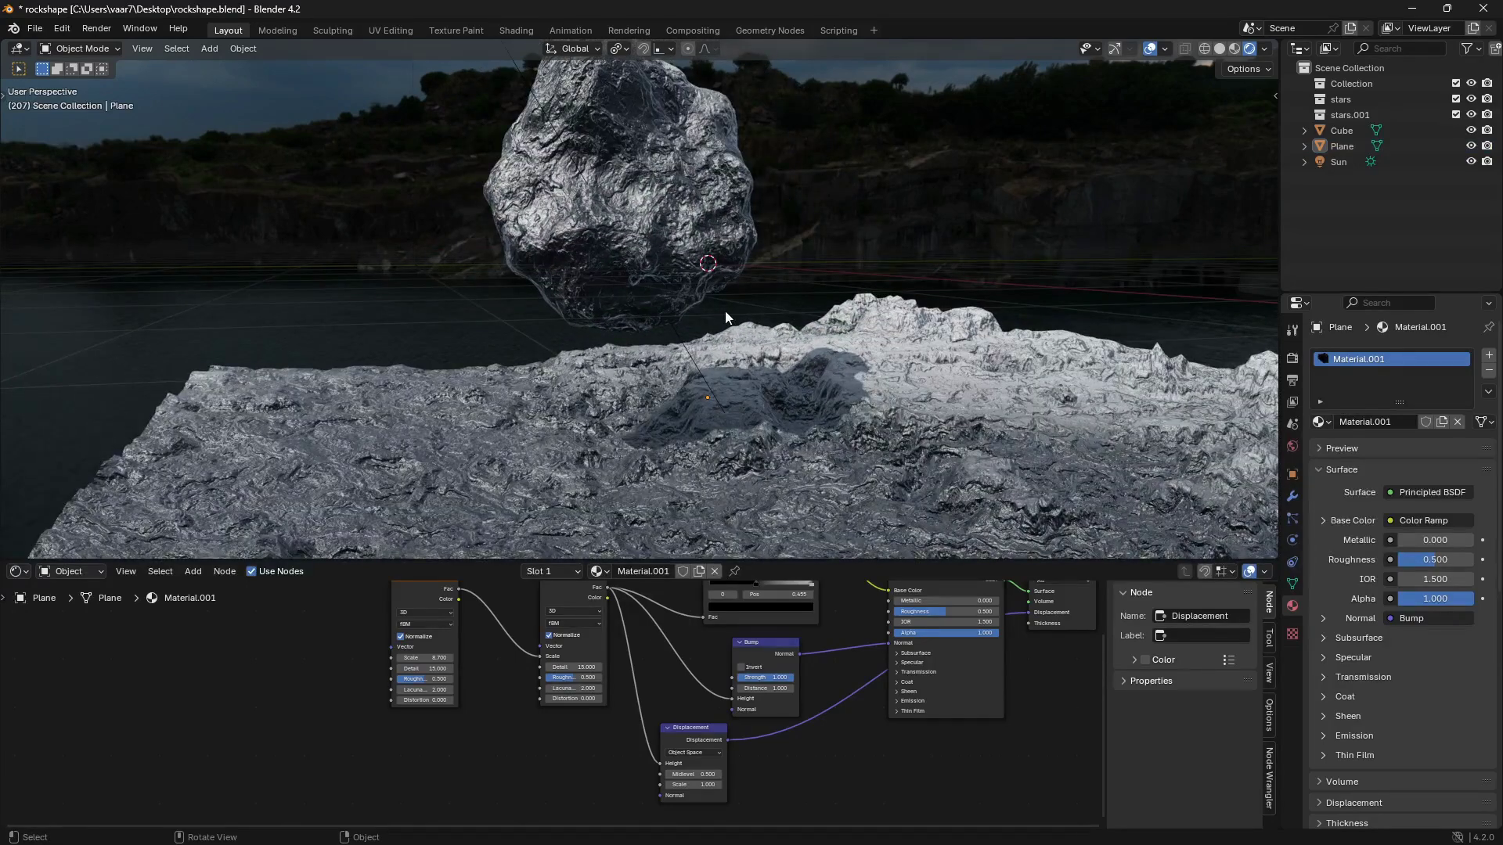
{"action": "middle_click_drag", "start_coordinate": [688, 321], "coordinate": [632, 293]}
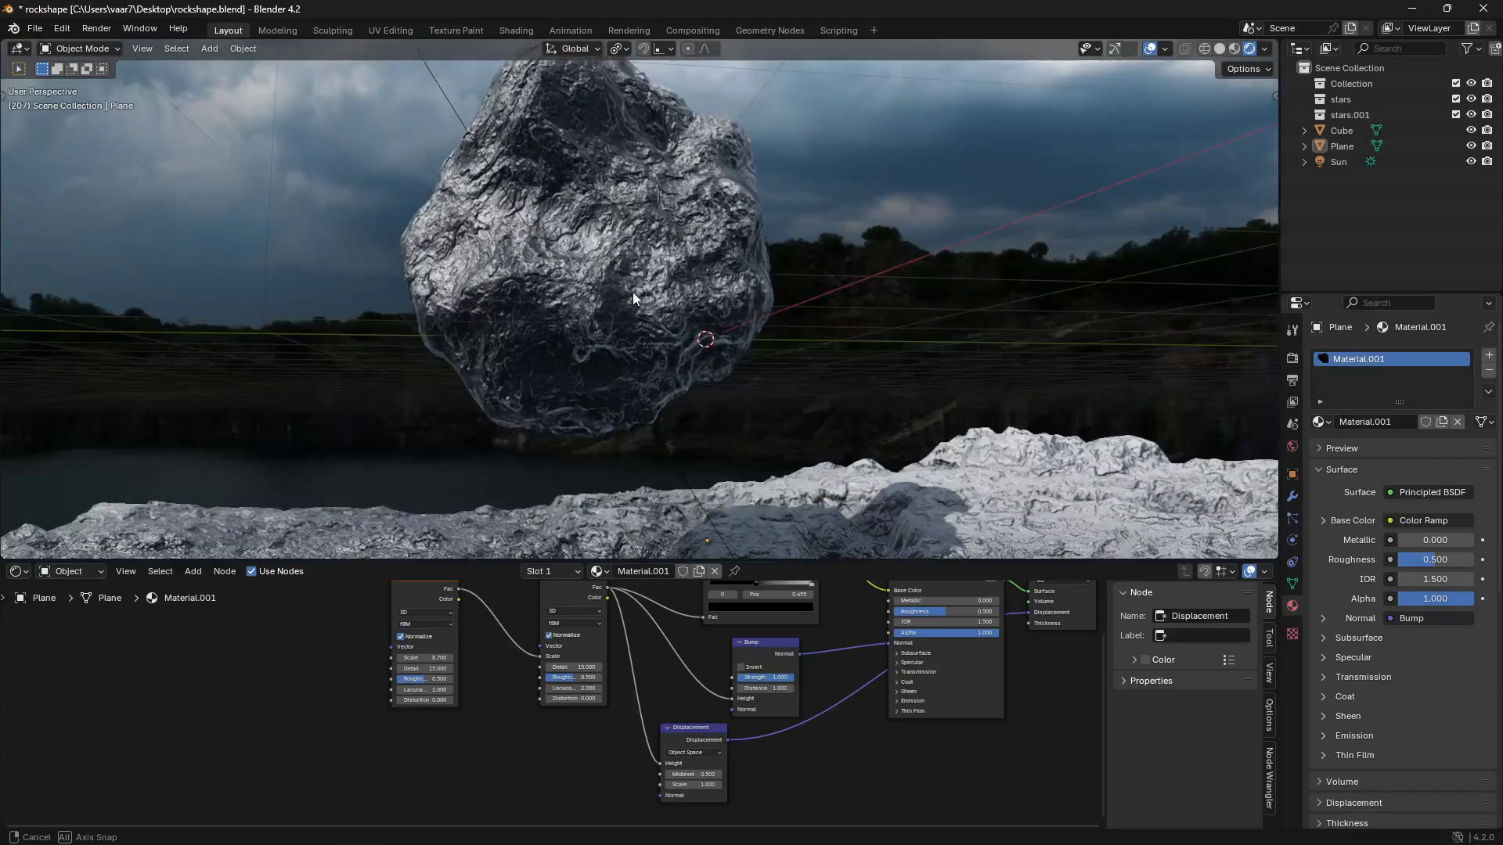